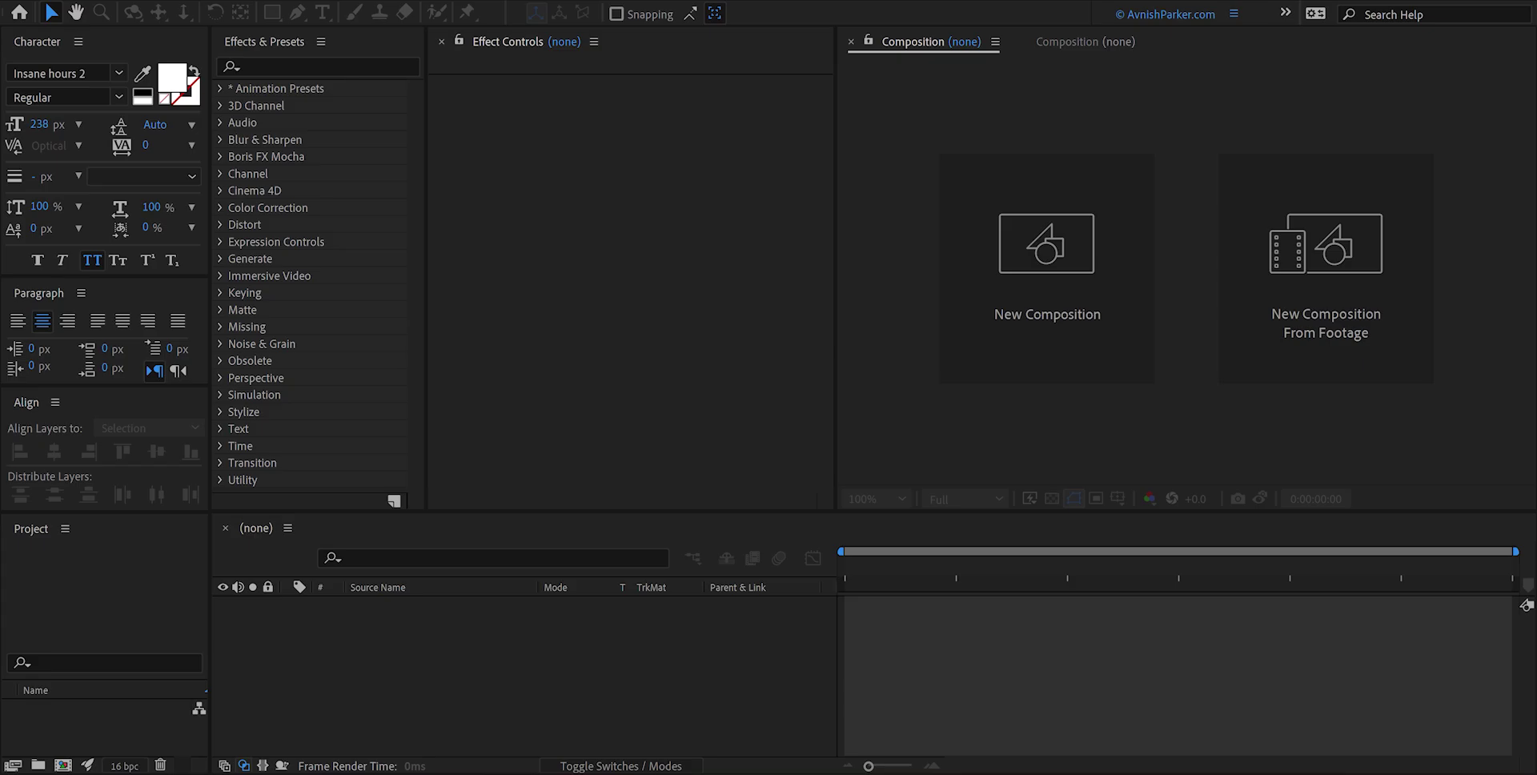
Create a 1920 x 1080 composition named Elegant Logo Reveal at 30 fps with a 10-second duration
left_click(1077, 316)
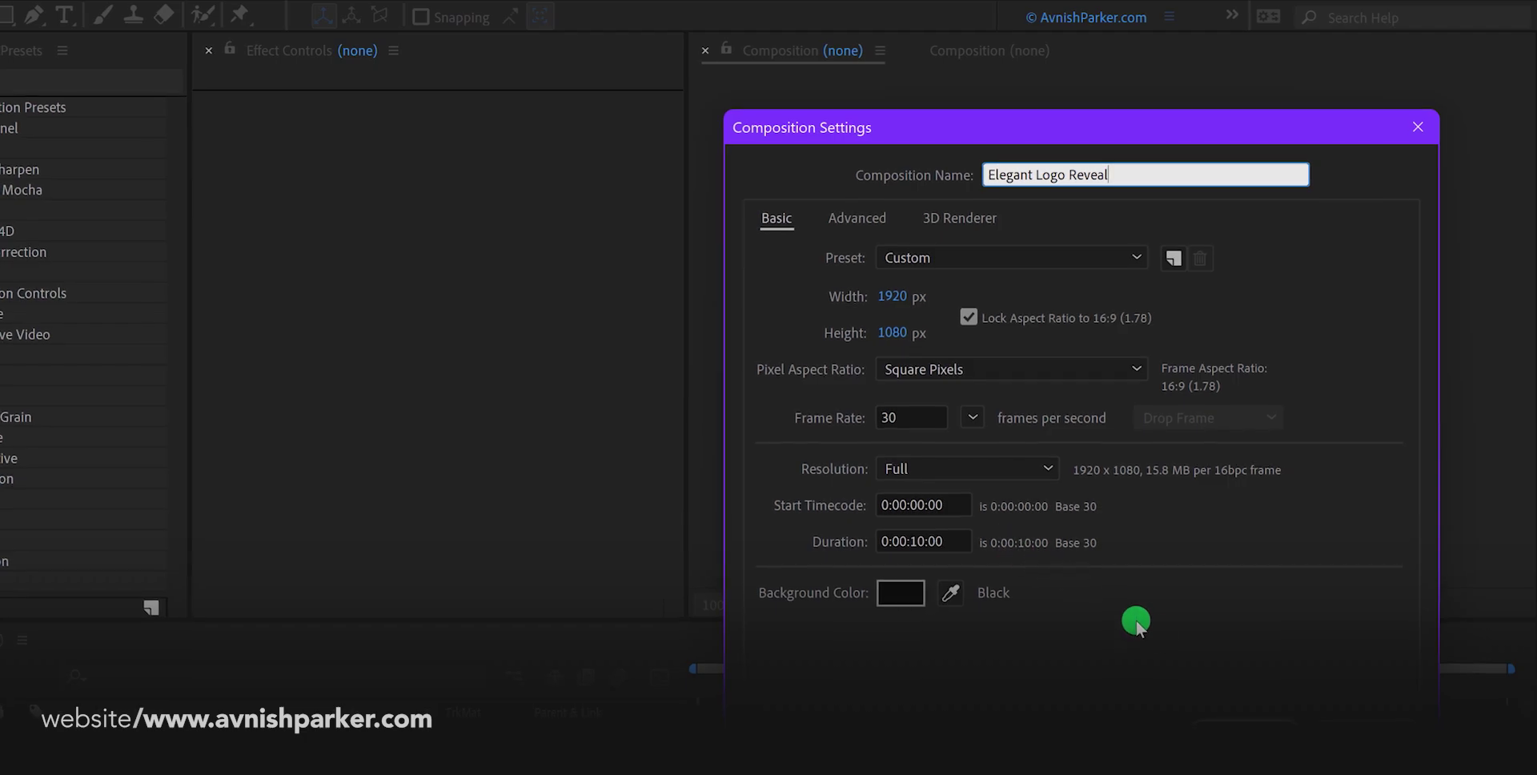
key("Return")
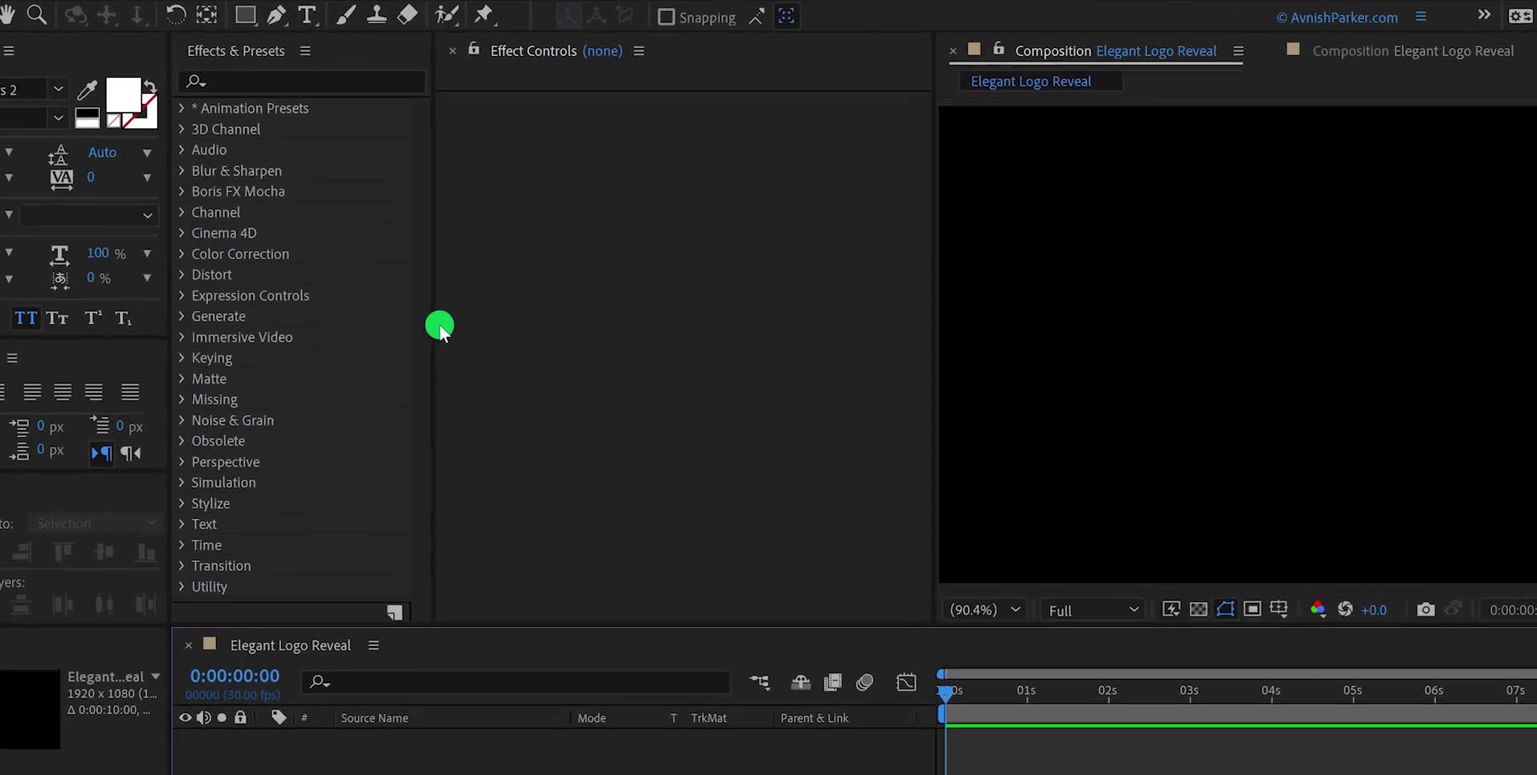
Set up the Rectangle tool with a white FFFFFF fill and no stroke
left_click(138, 21)
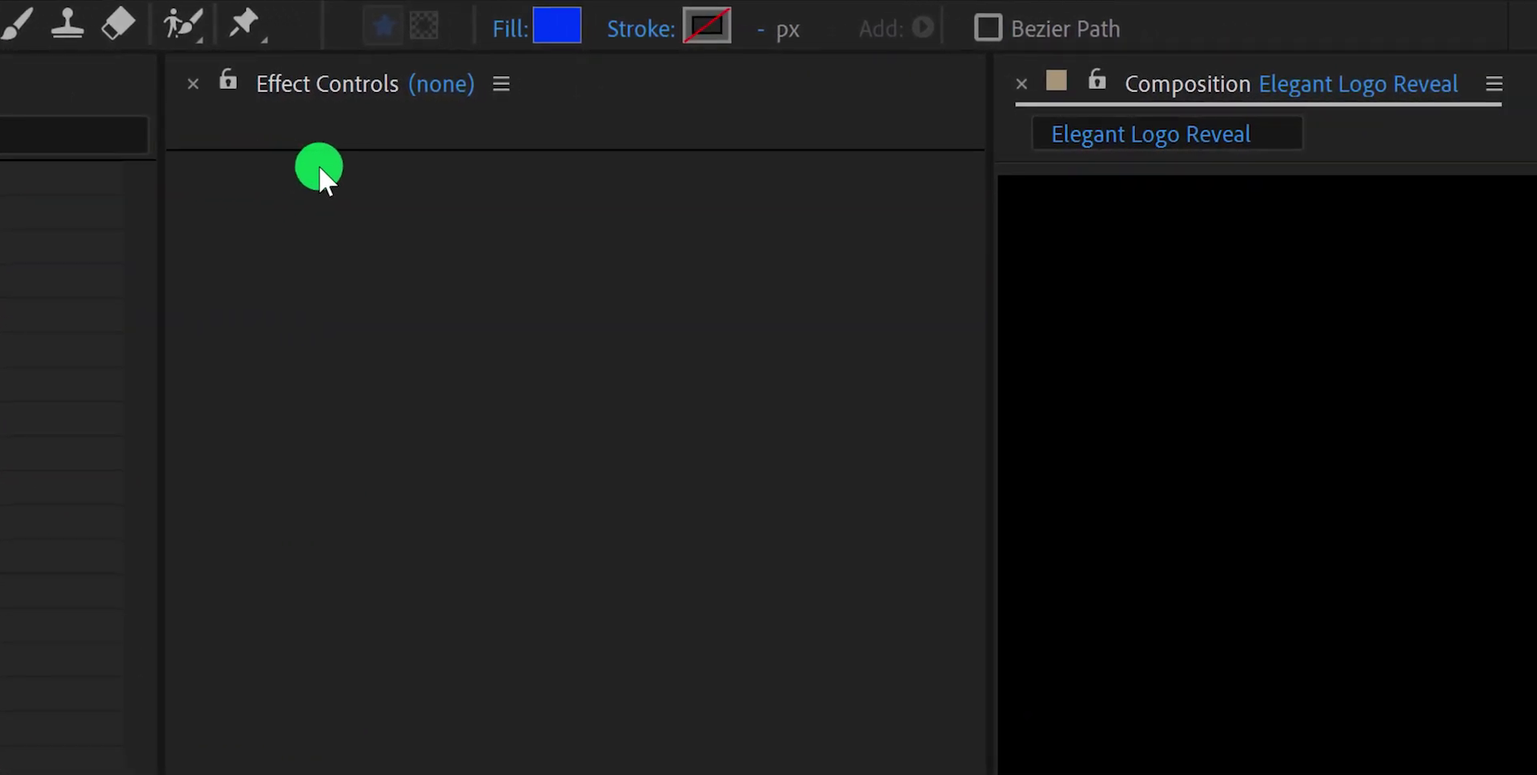
left_click(556, 25)
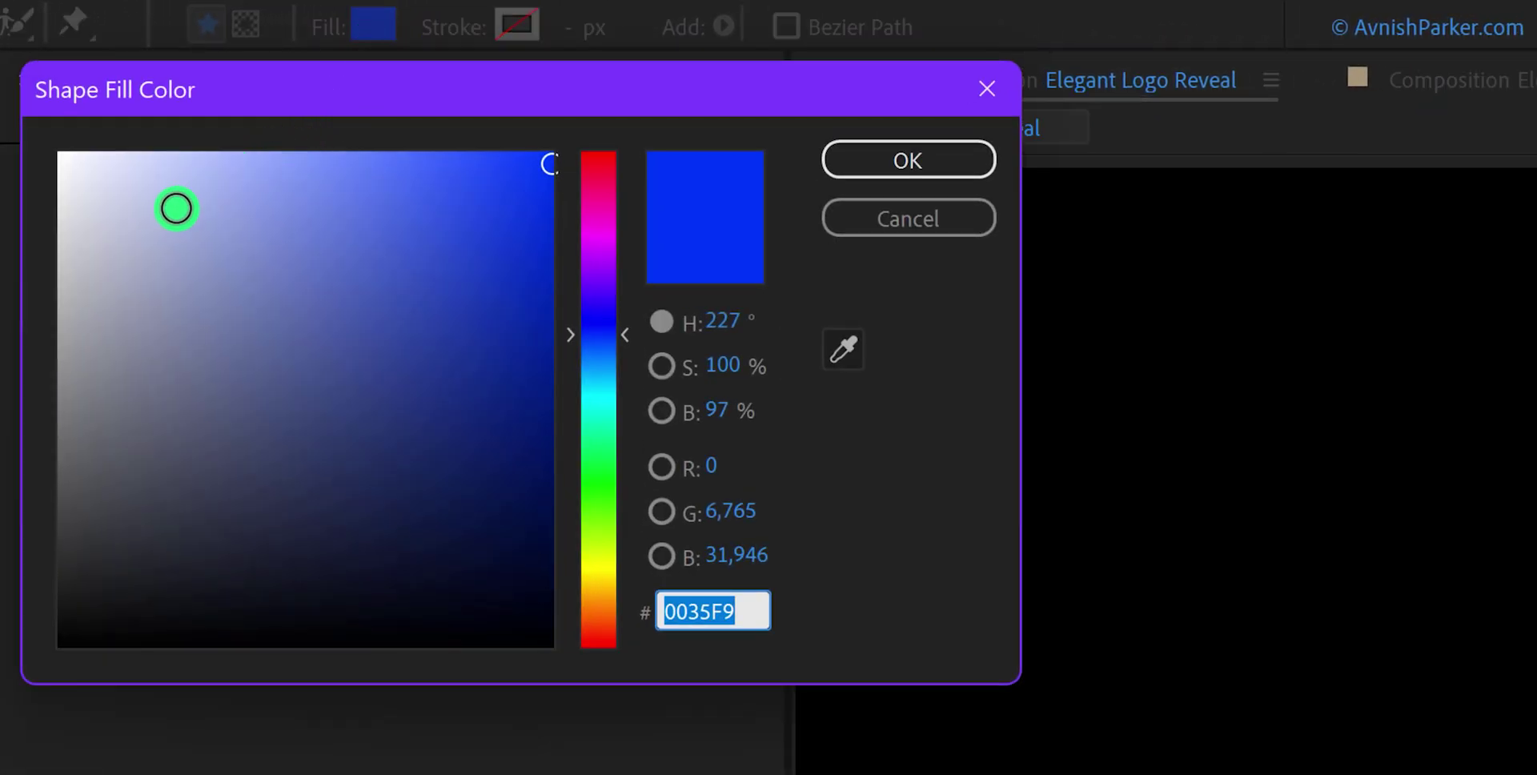
left_click_drag(176, 208, 24, 130)
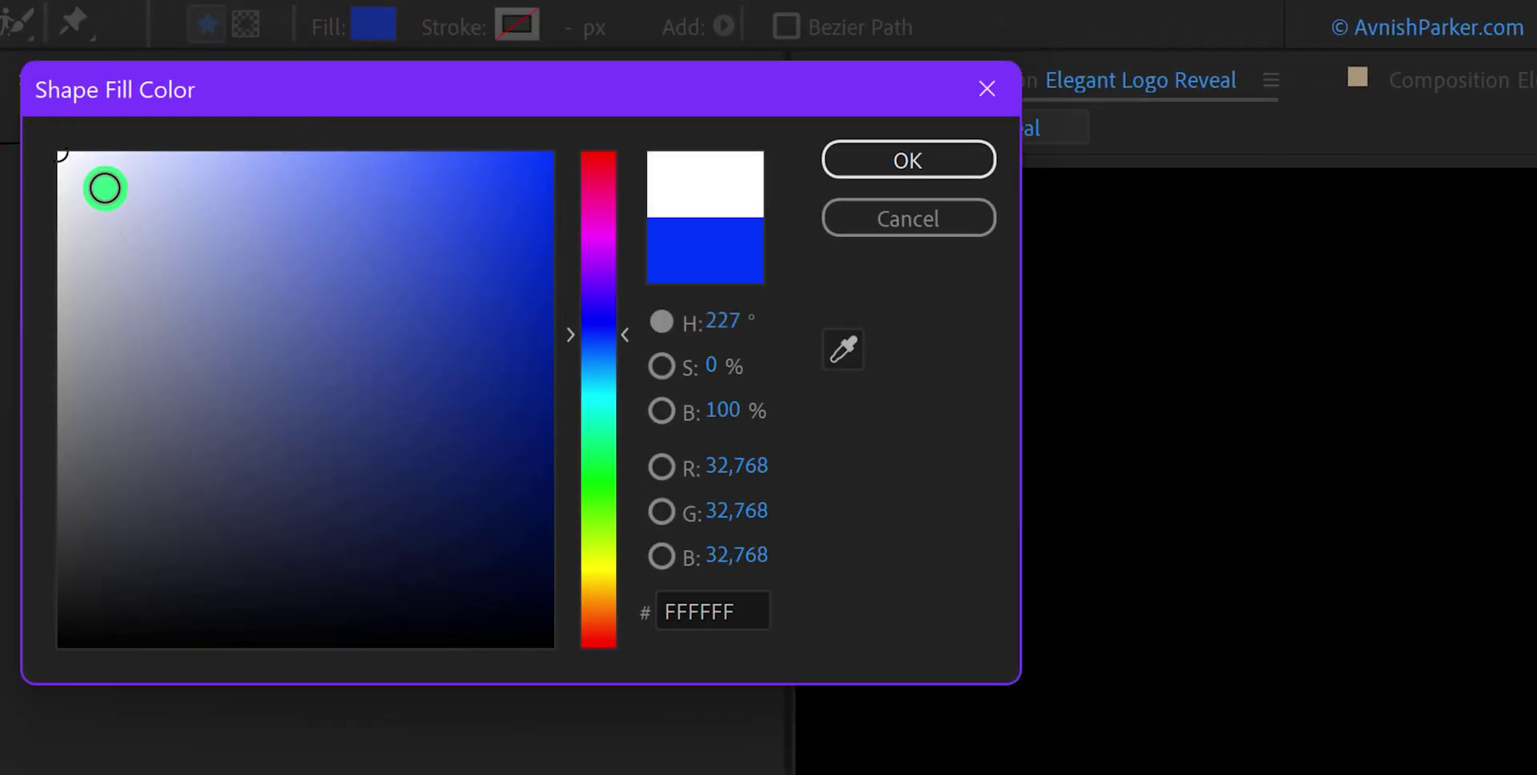
left_click(832, 162)
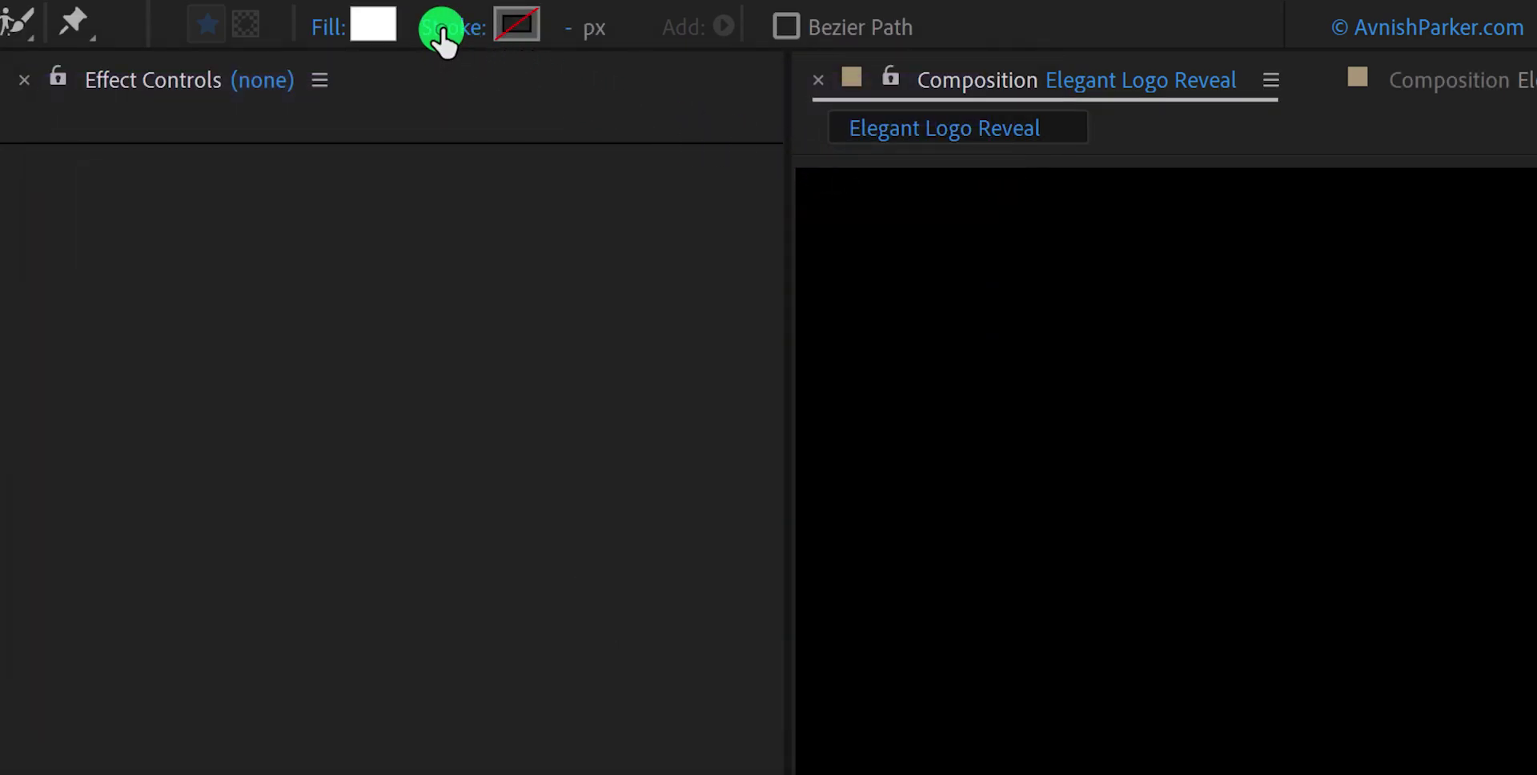
left_click(442, 32)
left_click(338, 139)
left_click(450, 352)
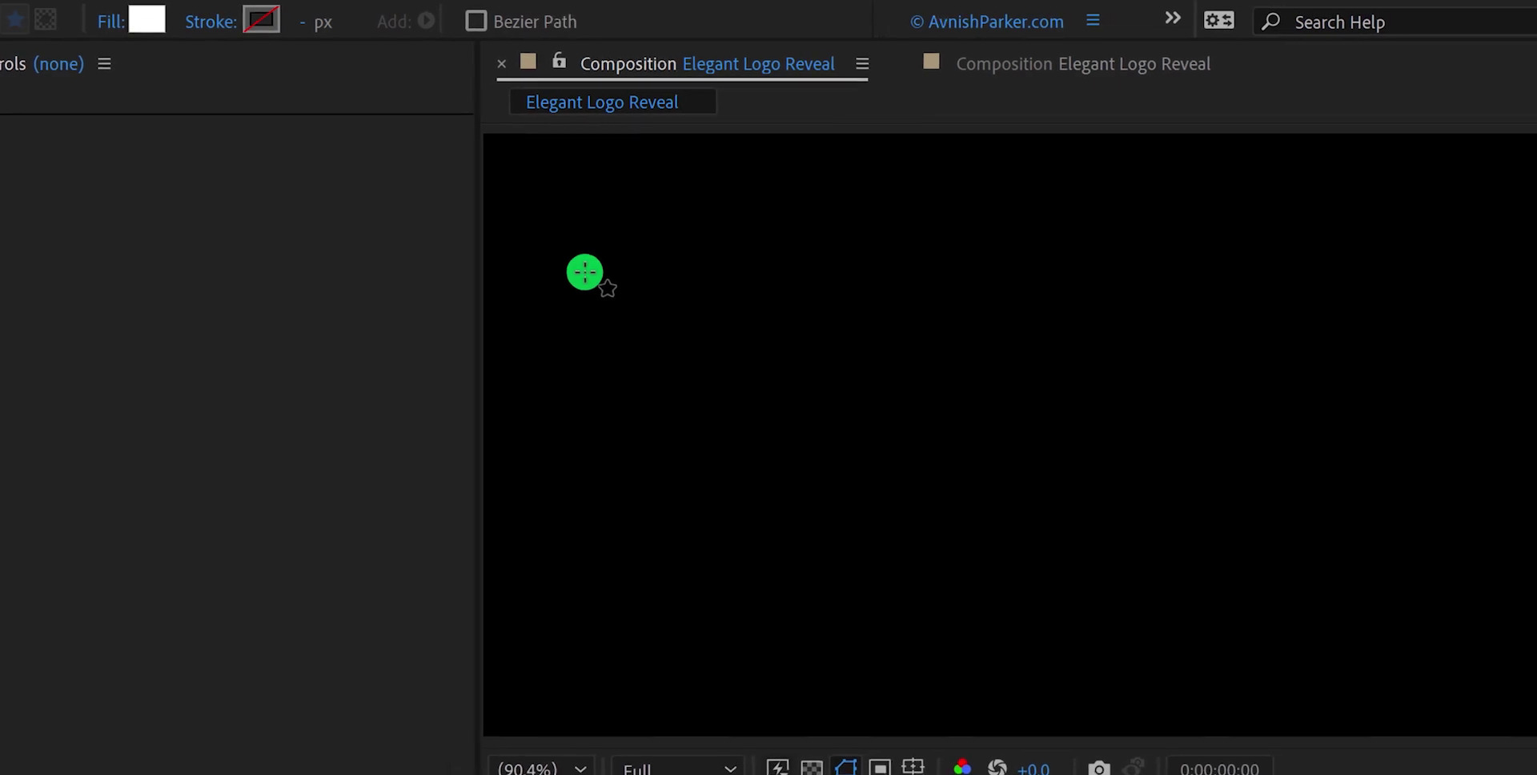
Draw ten scattered rectangles of varied widths and heights across the composition on a single shape layer
left_click_drag(552, 222, 629, 540)
left_click_drag(755, 344, 793, 587)
mouse_move(916, 352)
left_mouse_down()
mouse_move(1142, 390)
mouse_move(1127, 389)
left_mouse_up()
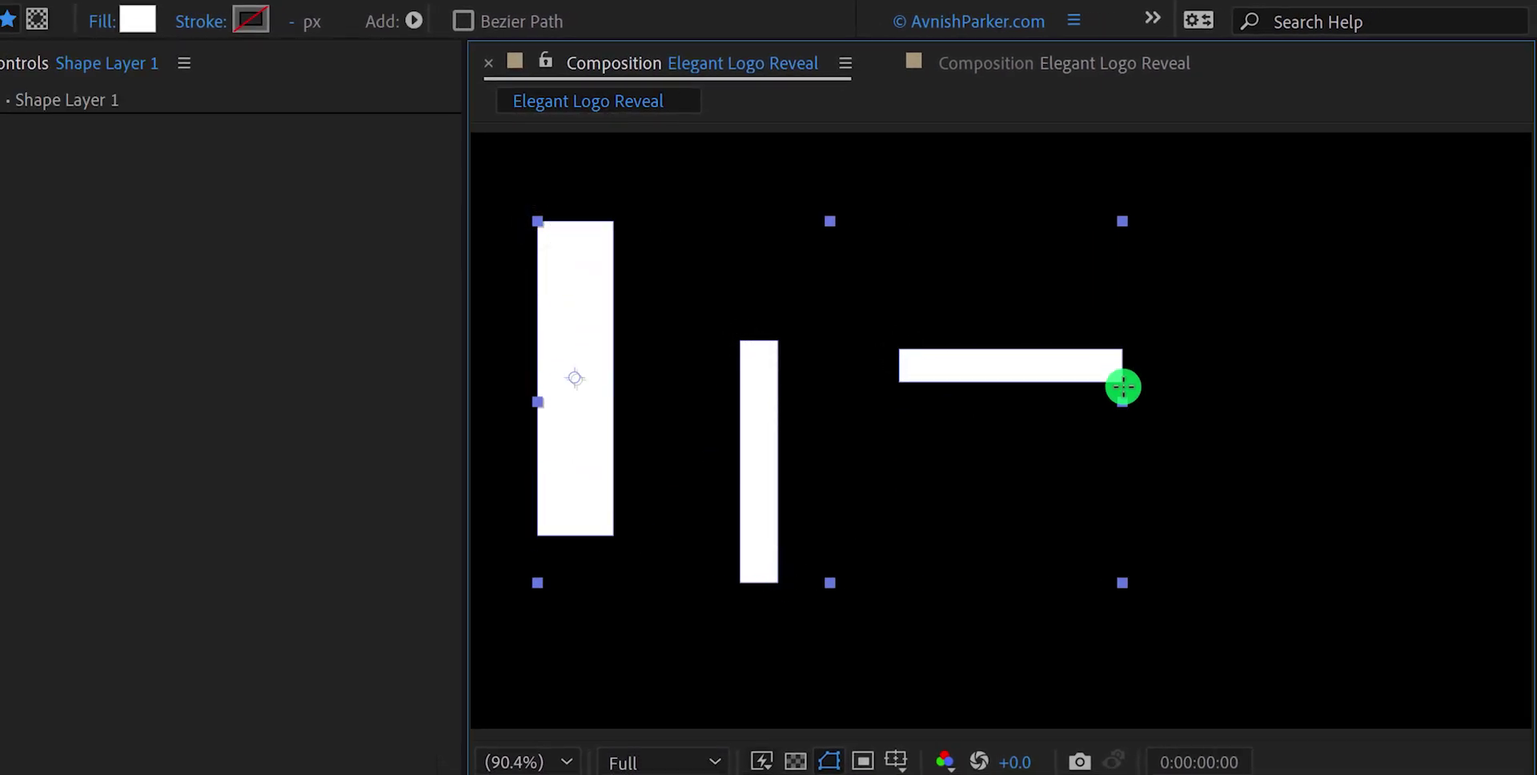
mouse_move(933, 491)
left_mouse_down()
mouse_move(1262, 625)
mouse_move(1167, 614)
left_mouse_up()
left_click_drag(1271, 213, 1334, 282)
mouse_move(1276, 369)
left_mouse_down()
mouse_move(1392, 553)
mouse_move(1478, 497)
left_mouse_up()
left_click_drag(1298, 539, 1348, 722)
left_click_drag(1440, 537, 1505, 709)
left_click_drag(565, 677, 1071, 693)
left_click_drag(701, 153, 1207, 249)
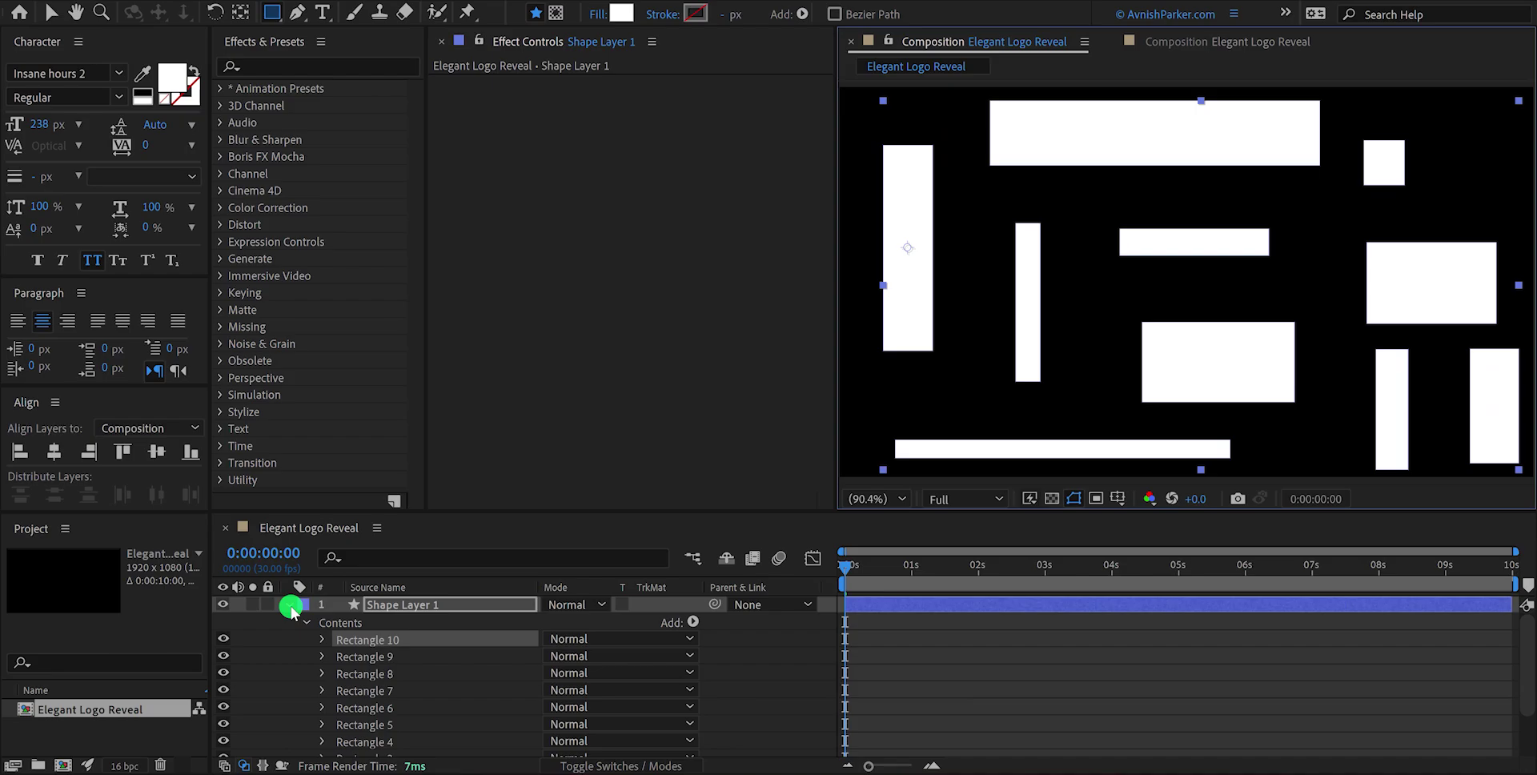
Rename the shape layer as Reflection and duplicate it
left_click(290, 606)
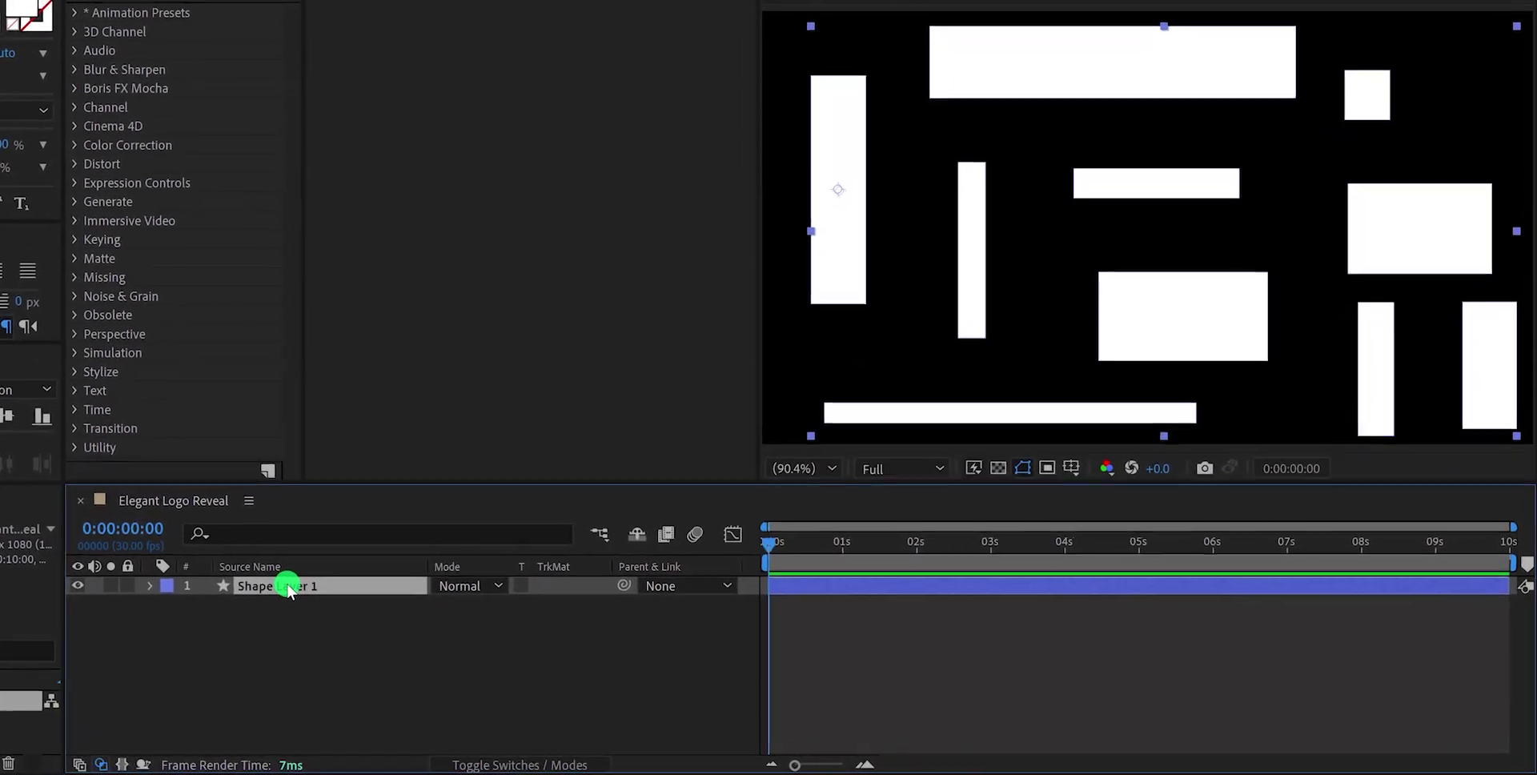
key("Return")
type("Refl")
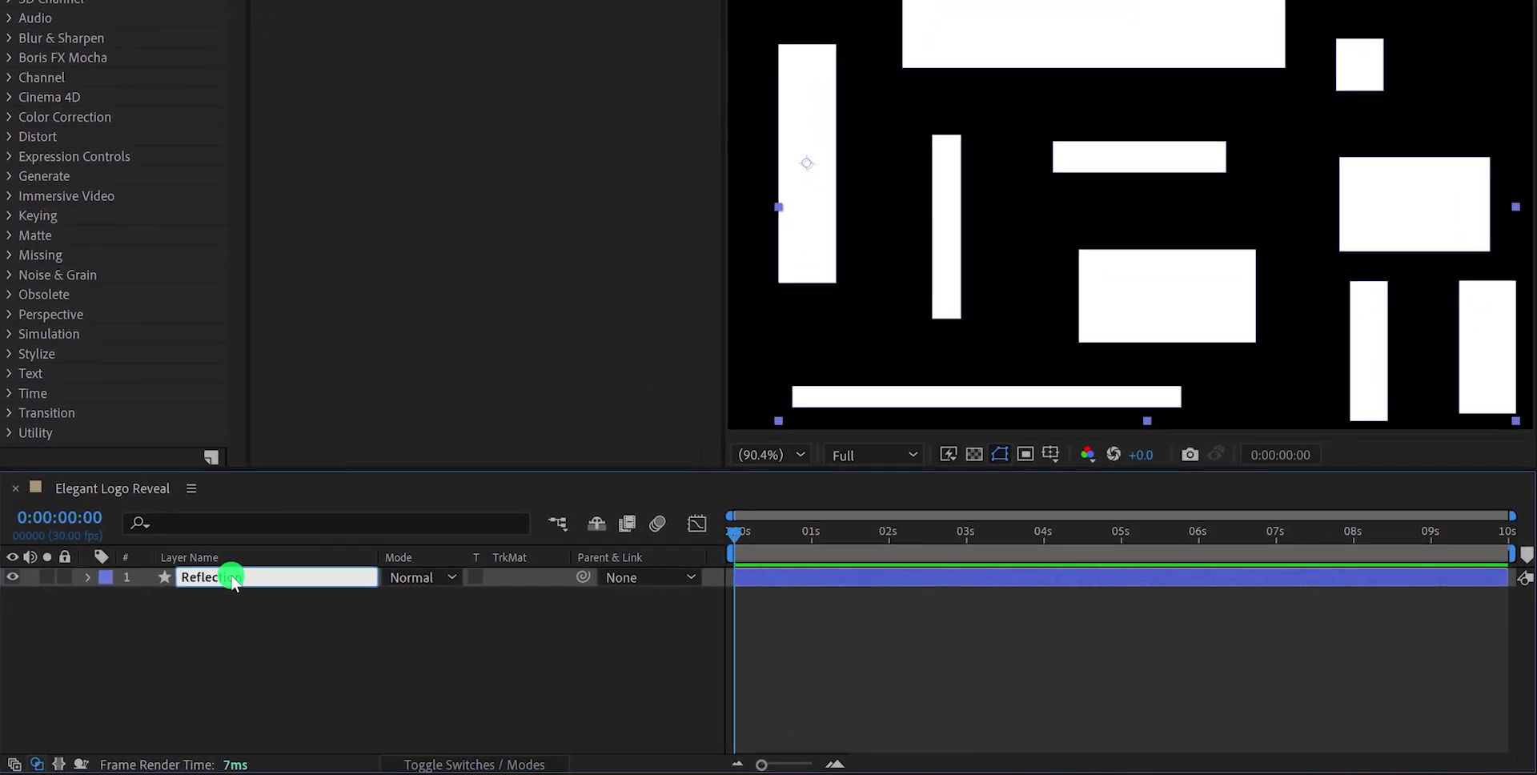
left_click(242, 627)
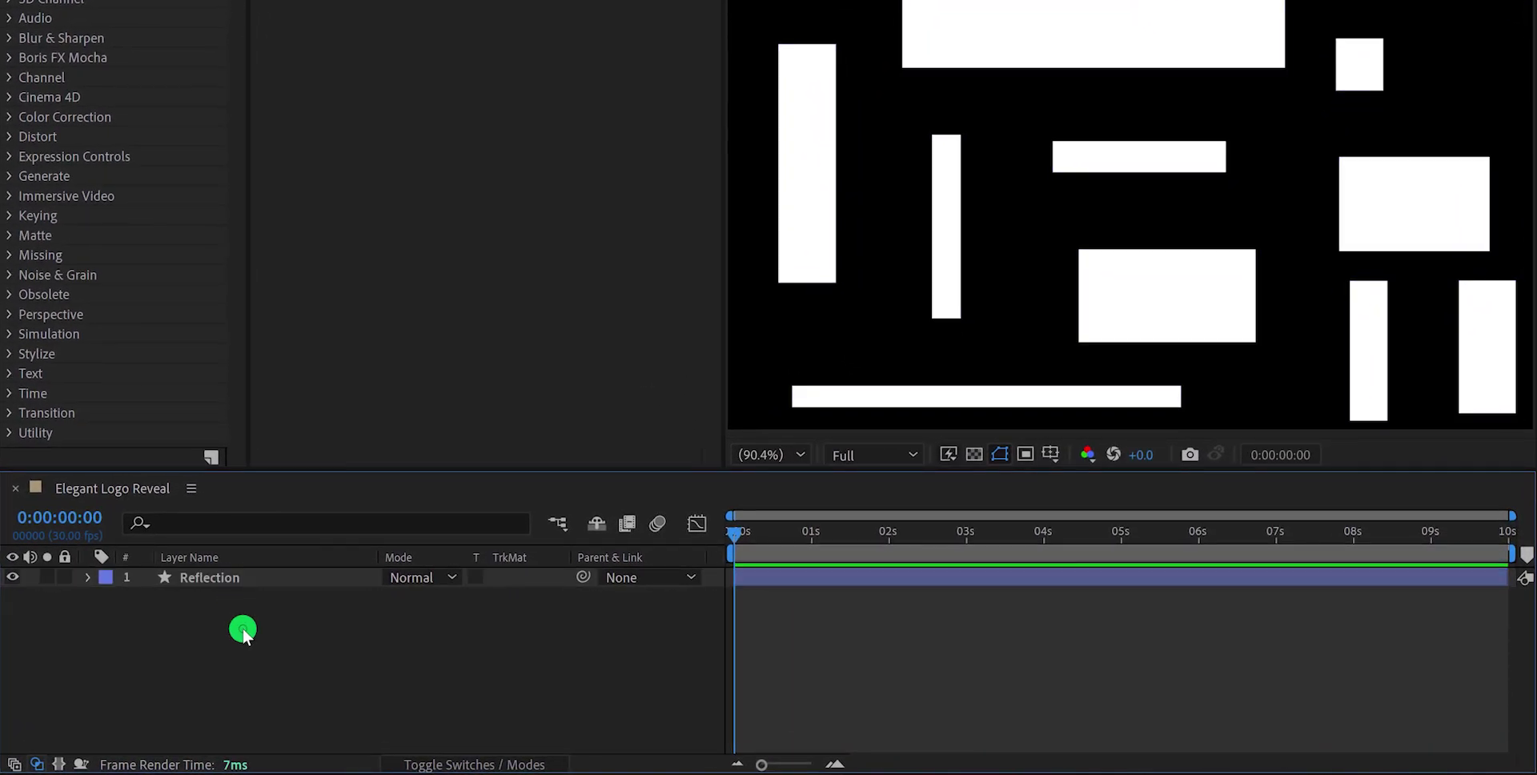
left_click(259, 582)
key("ctrl+d")
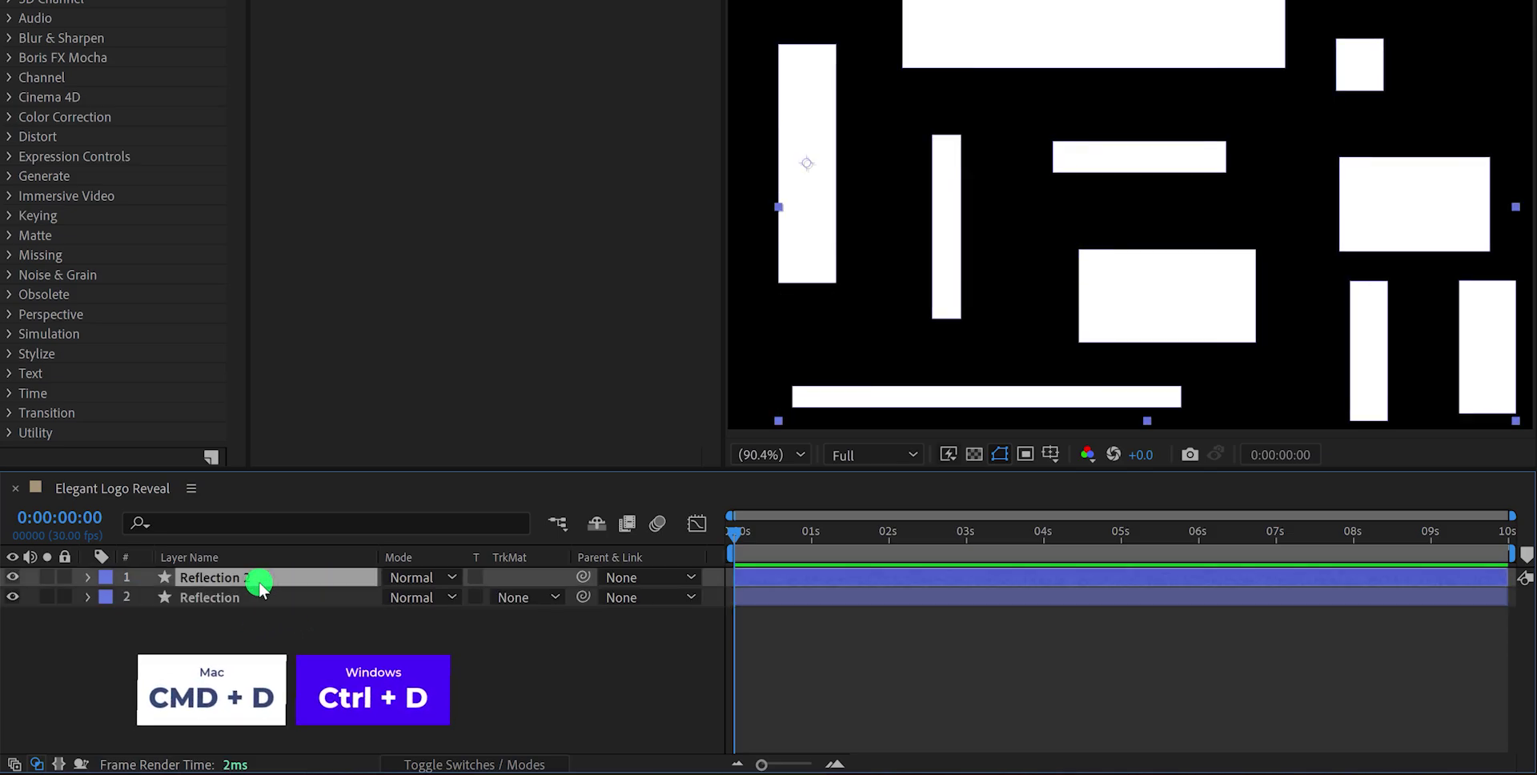
Apply Fast Box Blur to the original Reflection layer with Repeat Edge Pixels enabled and a Blur Radius of 85
left_click(264, 598)
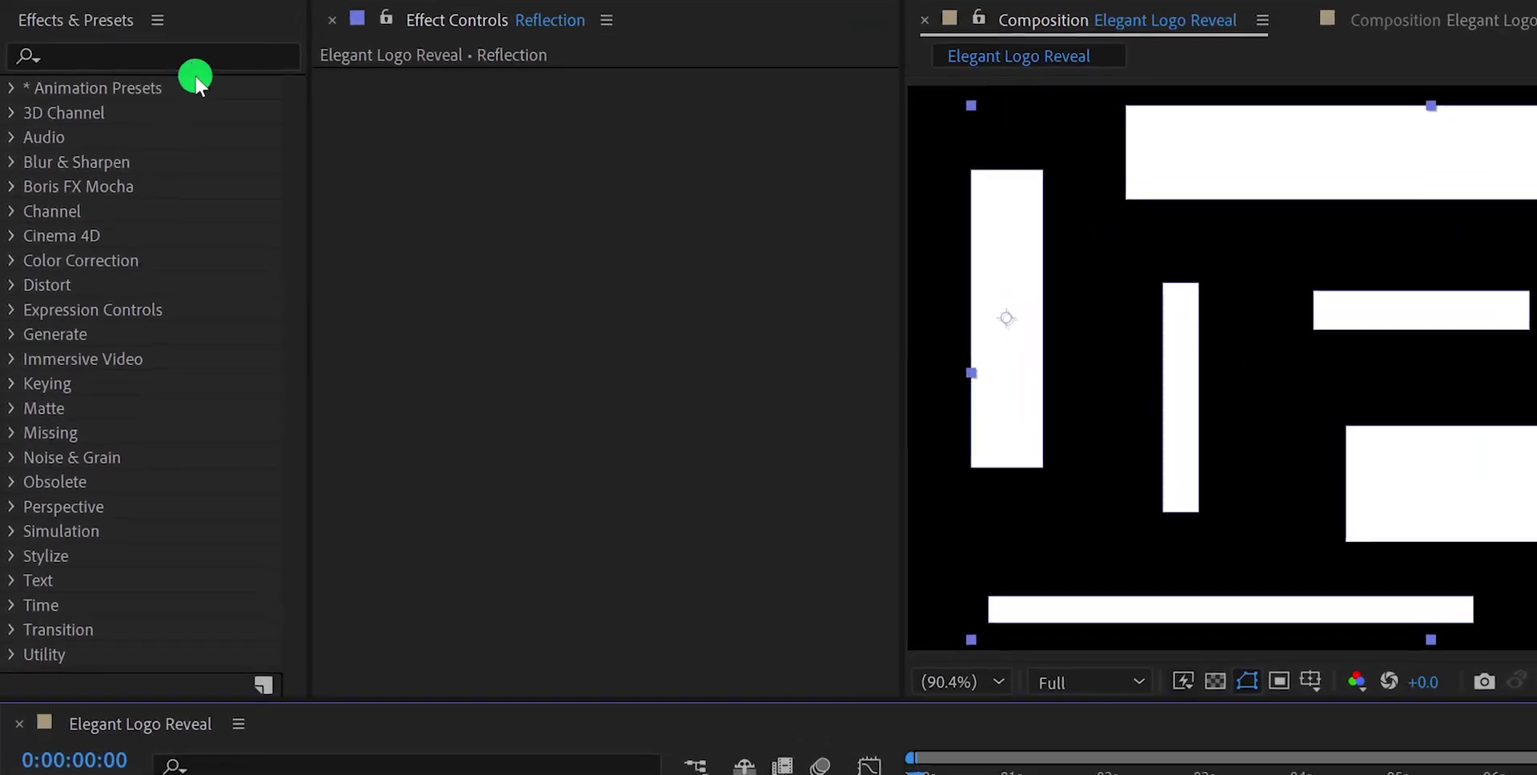
left_click(195, 72)
type("fast")
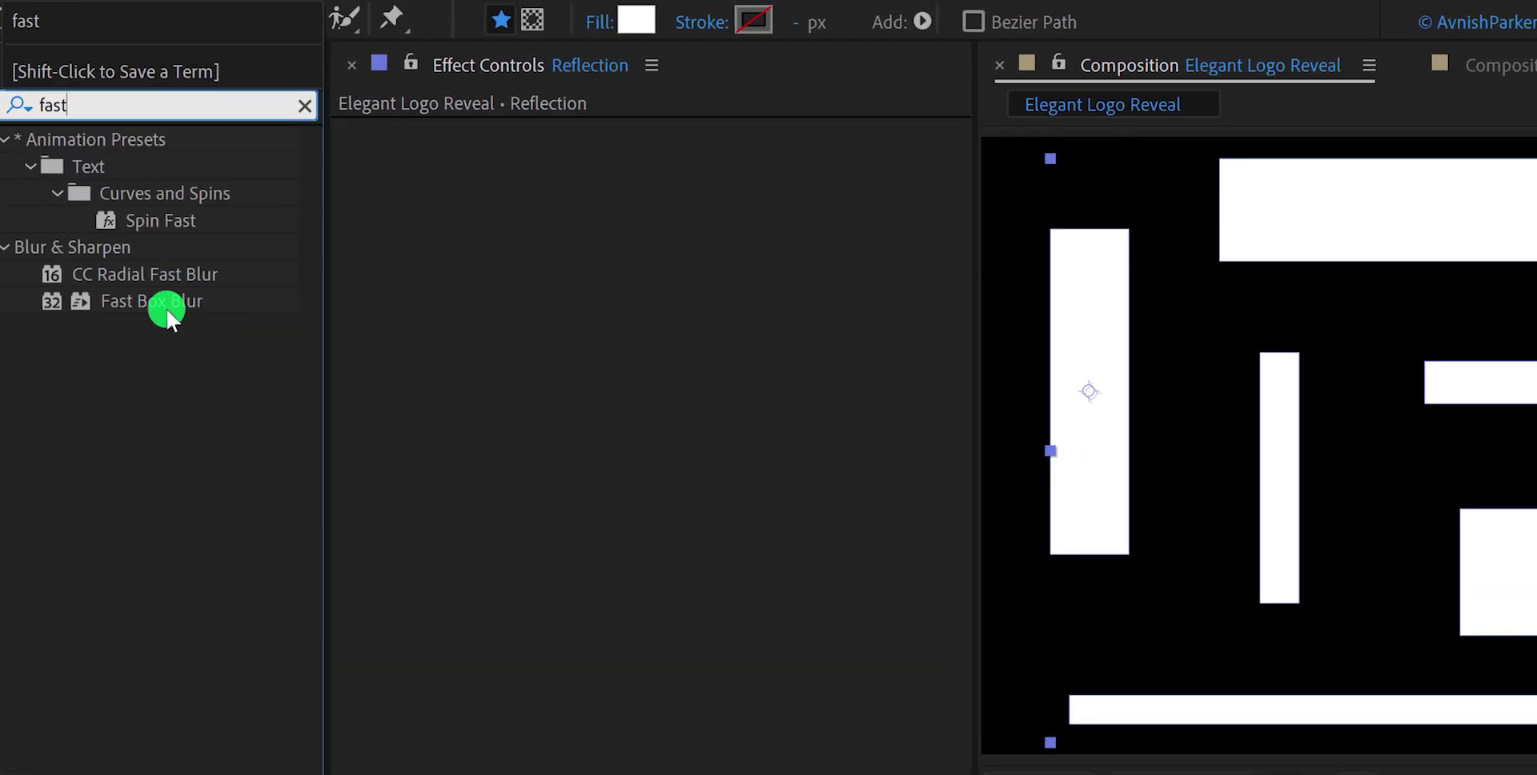
left_click_drag(165, 302, 495, 312)
left_click_drag(270, 313, 274, 314)
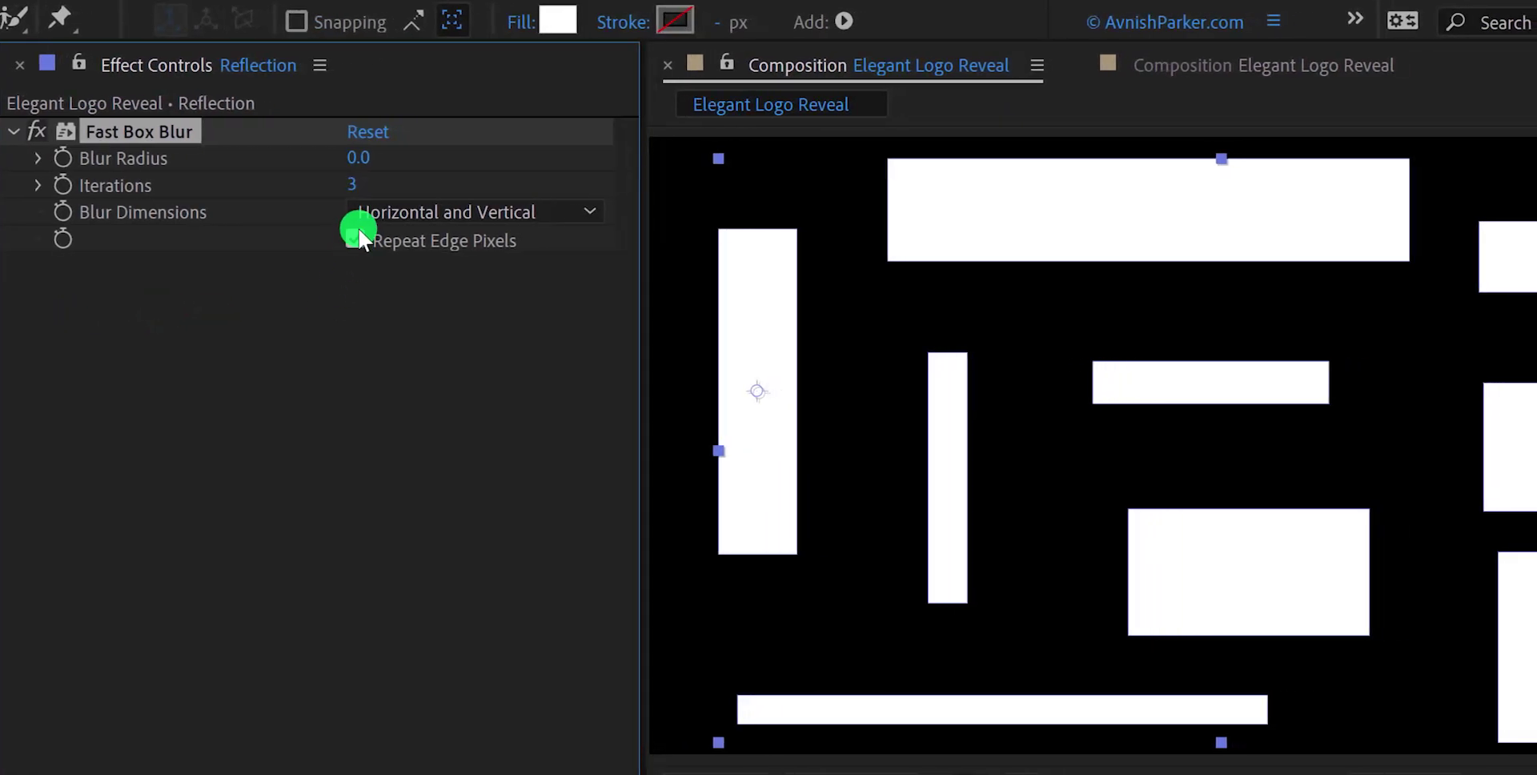
mouse_move(479, 158)
left_mouse_down()
mouse_move(585, 160)
mouse_move(476, 164)
left_mouse_up()
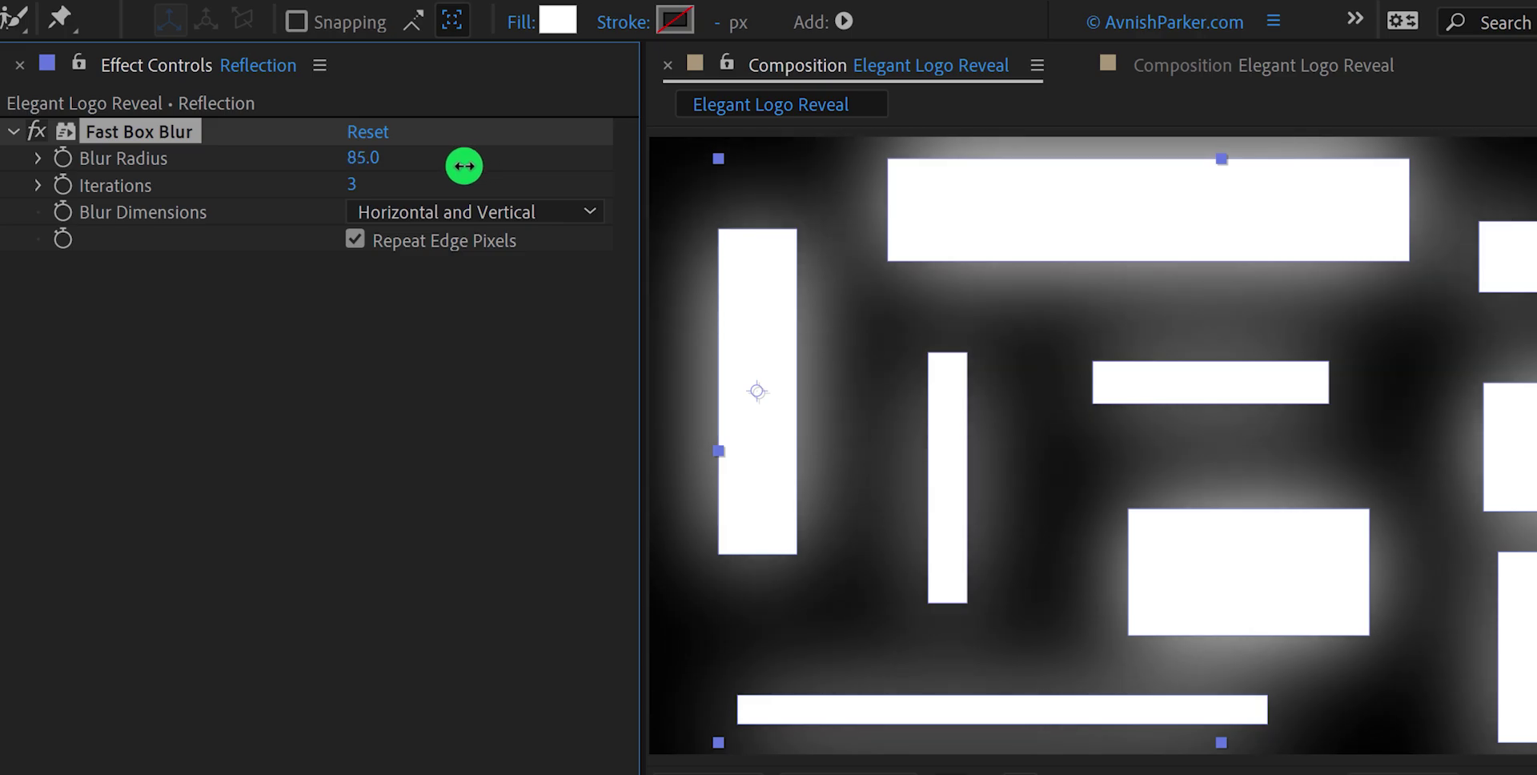
left_click(150, 368)
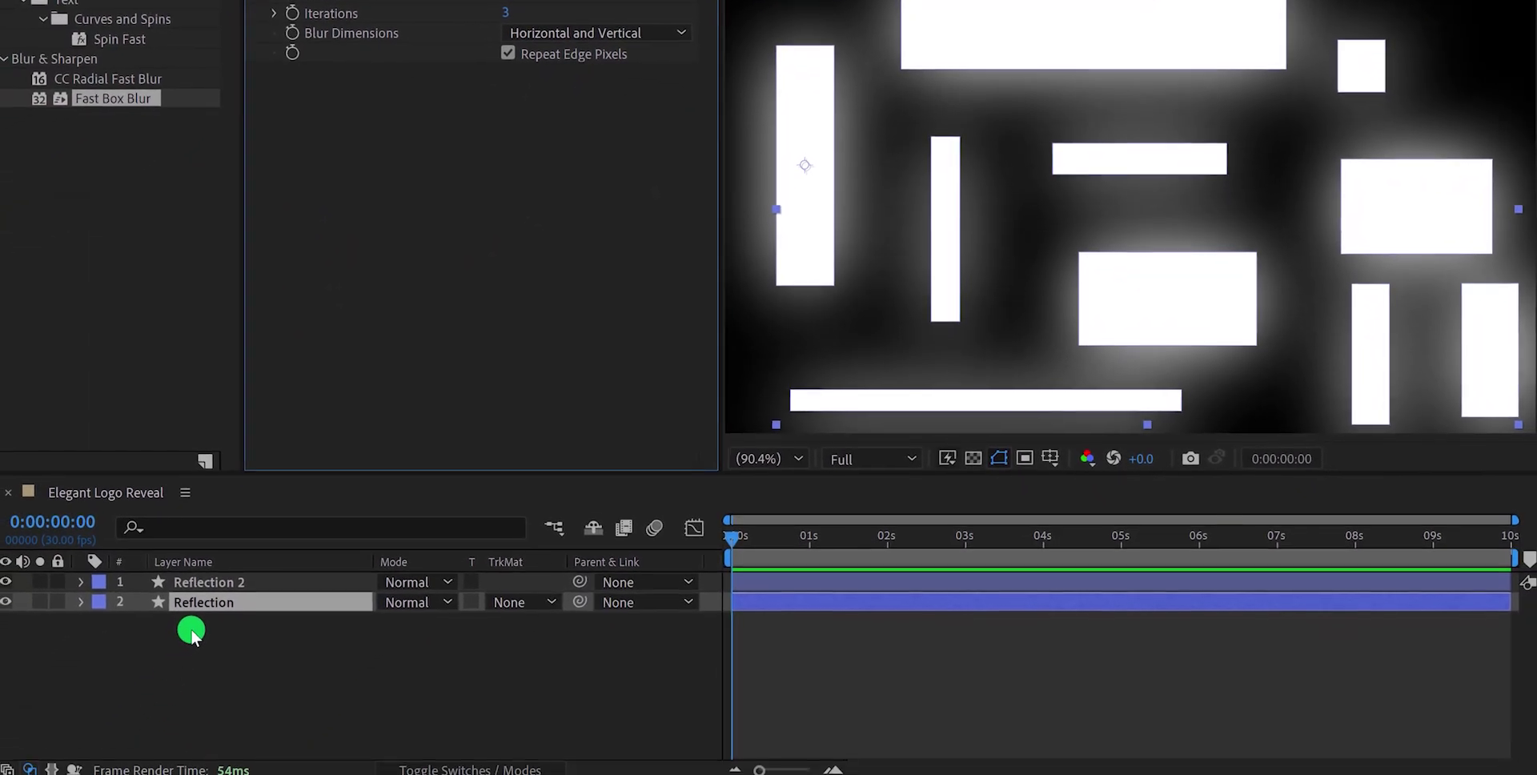
Pre-compose both Reflection layers into a new composition named Reflection, moving all attributes into it
left_click(190, 635)
left_click_drag(200, 628, 247, 576)
right_click(247, 577)
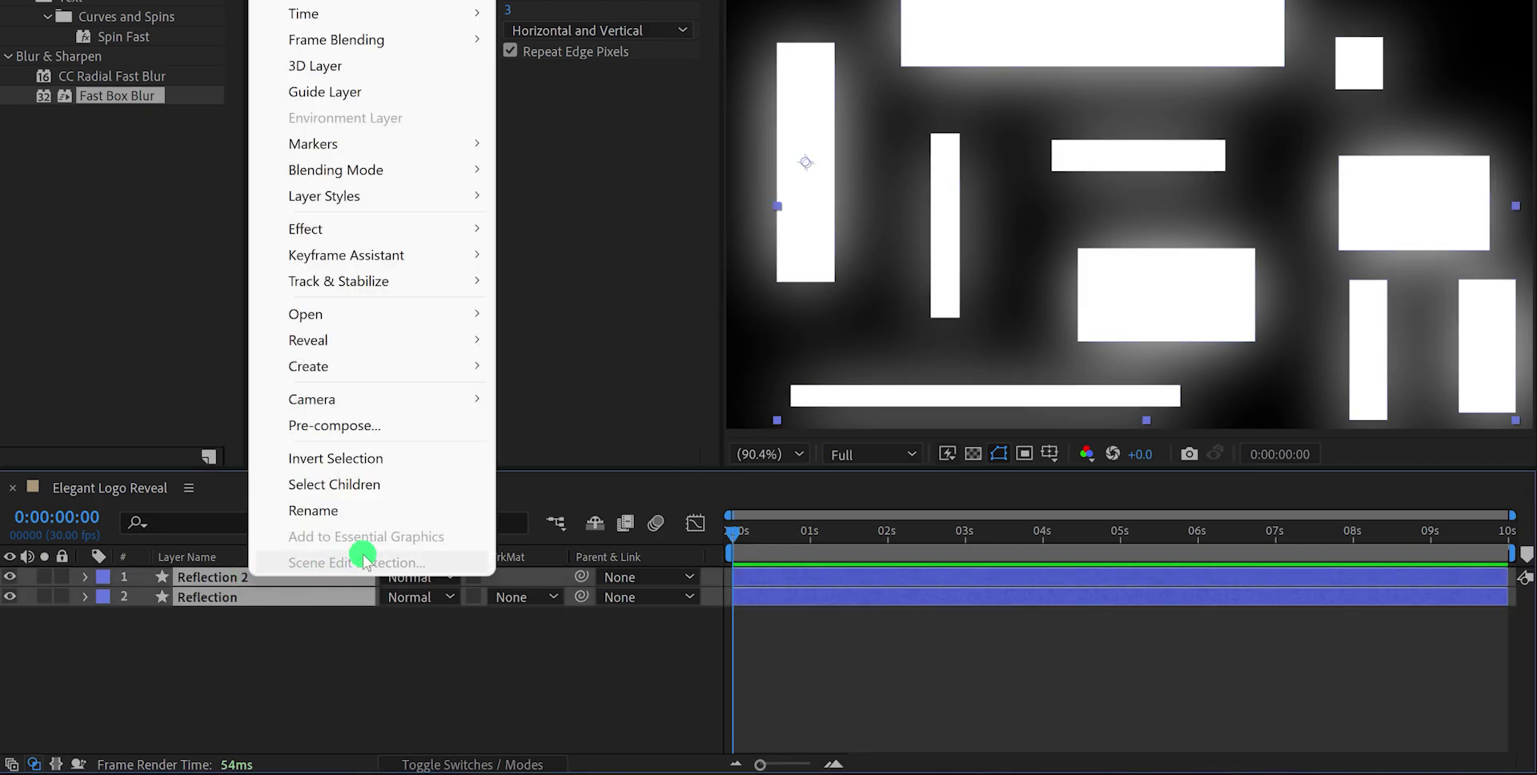
left_click(401, 429)
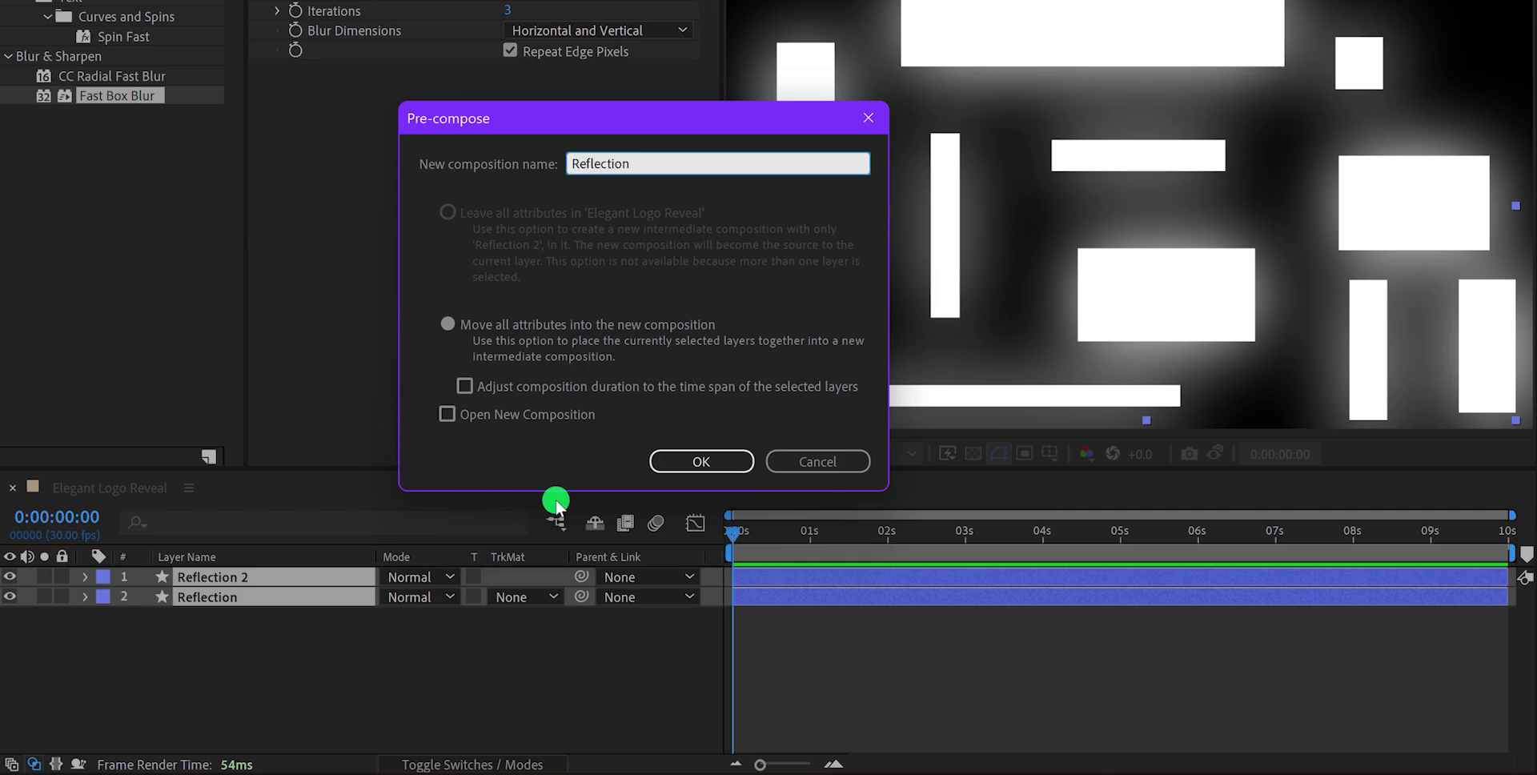
left_click(669, 464)
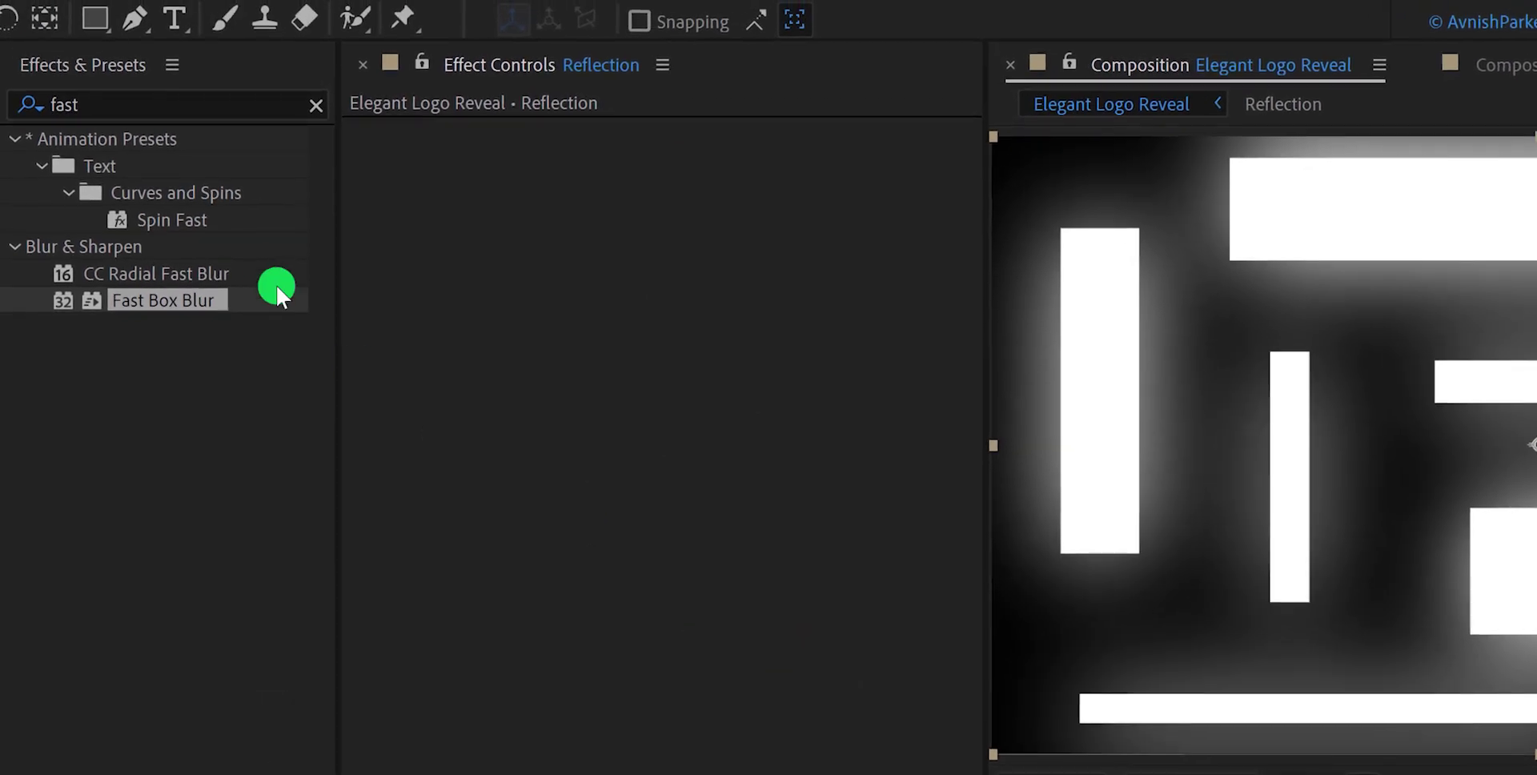
Apply Polar Coordinates to the Reflection precomp with Polar to Rect conversion and 40% Interpolation
left_click(138, 101)
type("polar")
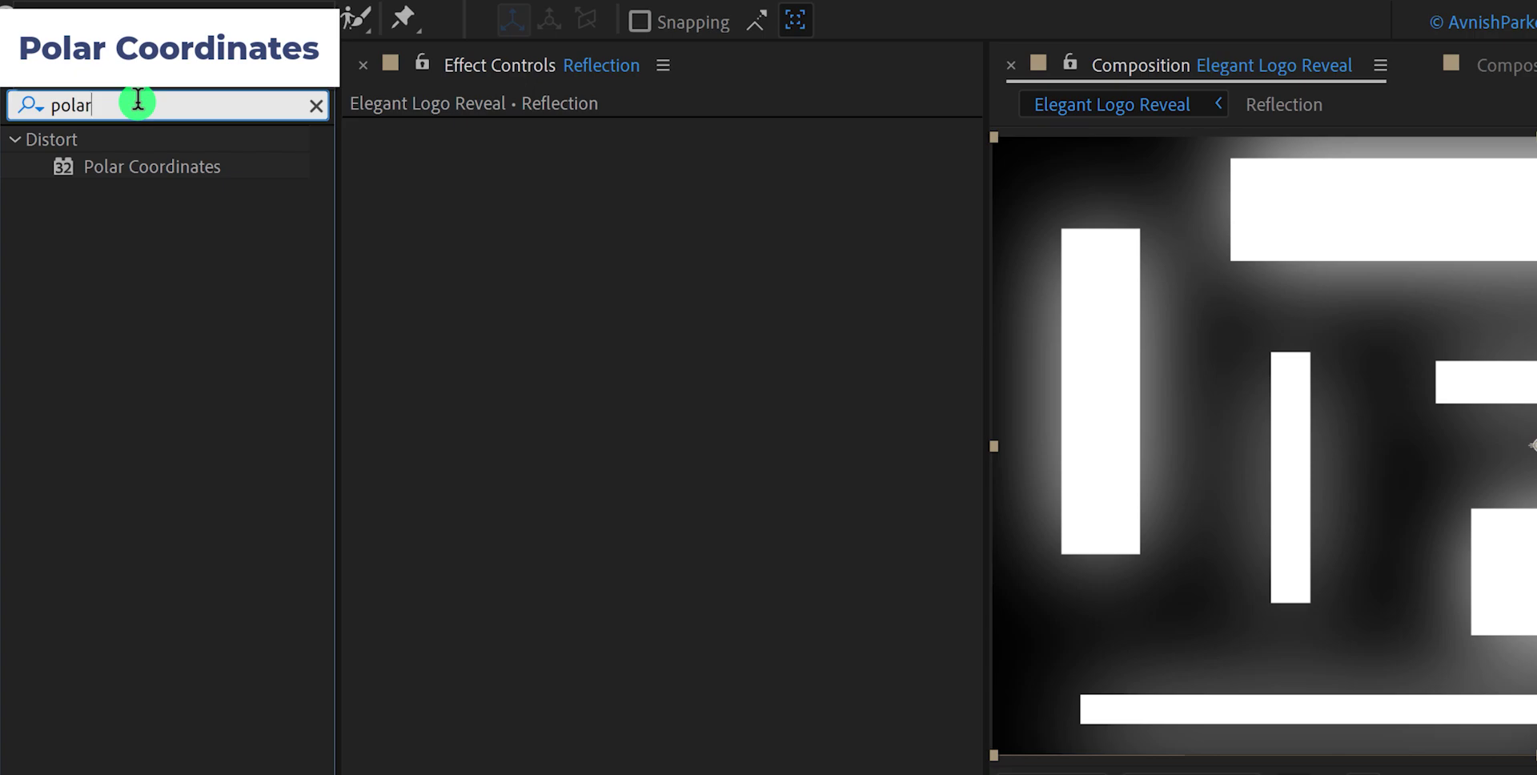
left_click_drag(148, 160, 503, 256)
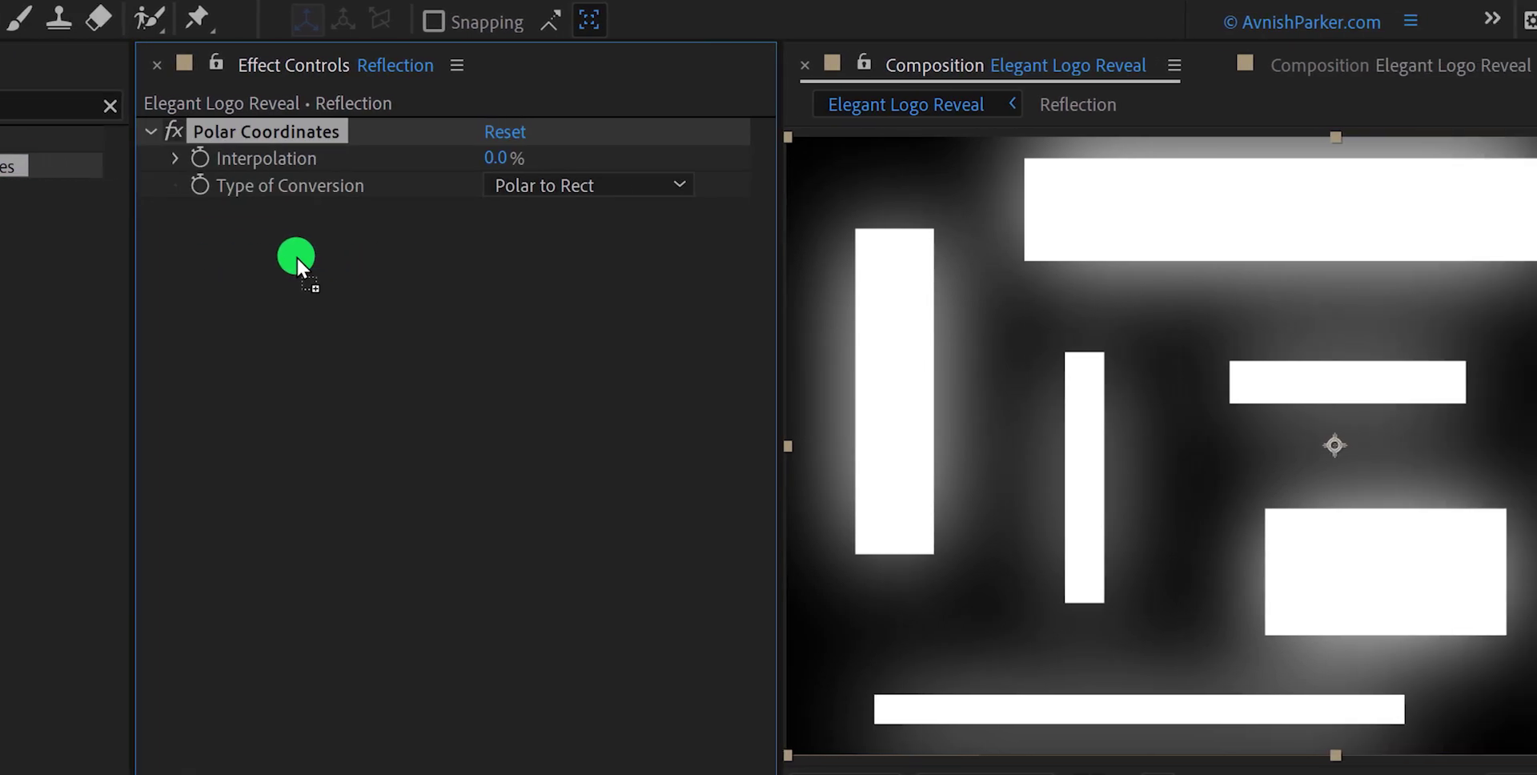
left_click(533, 185)
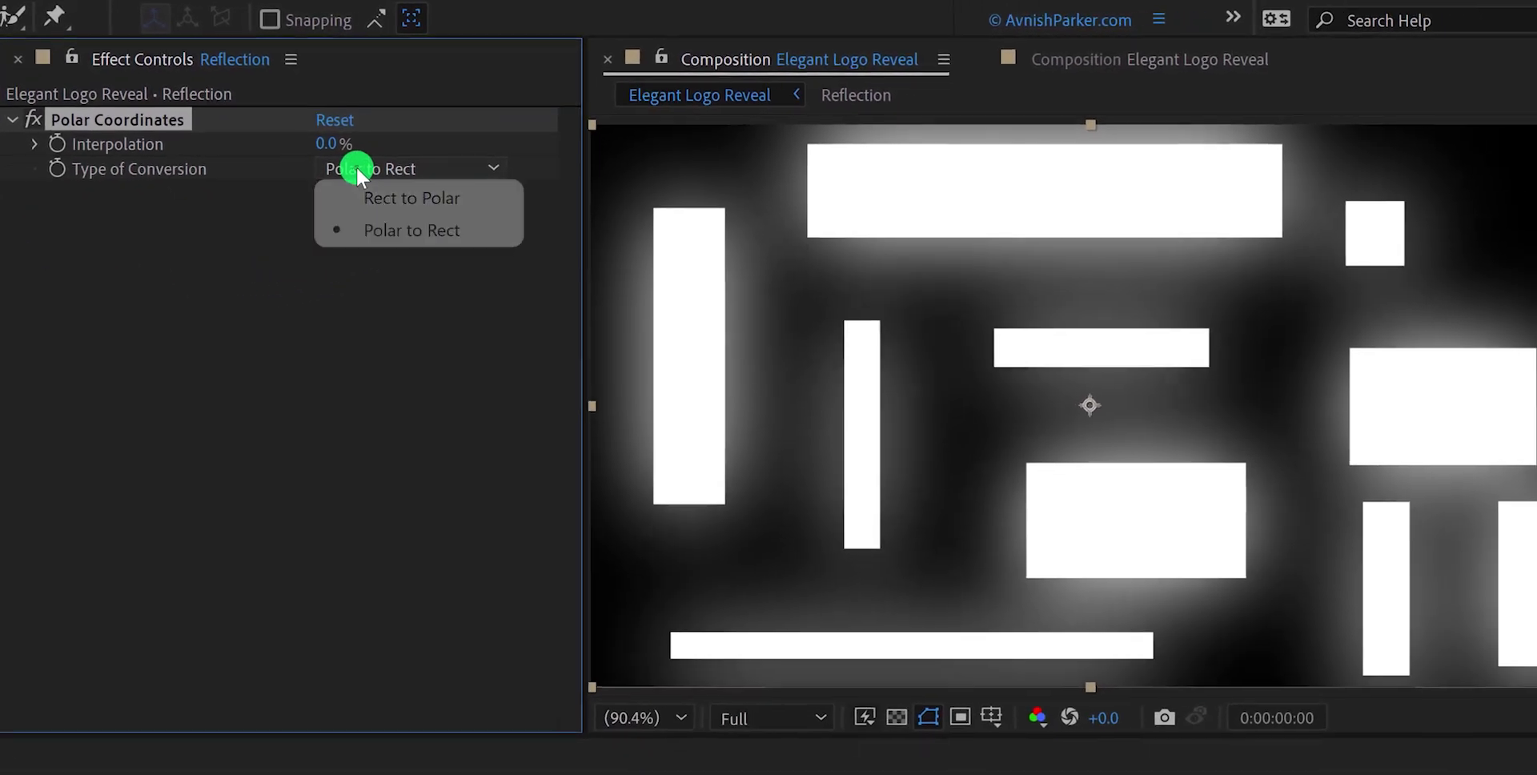
left_click(376, 230)
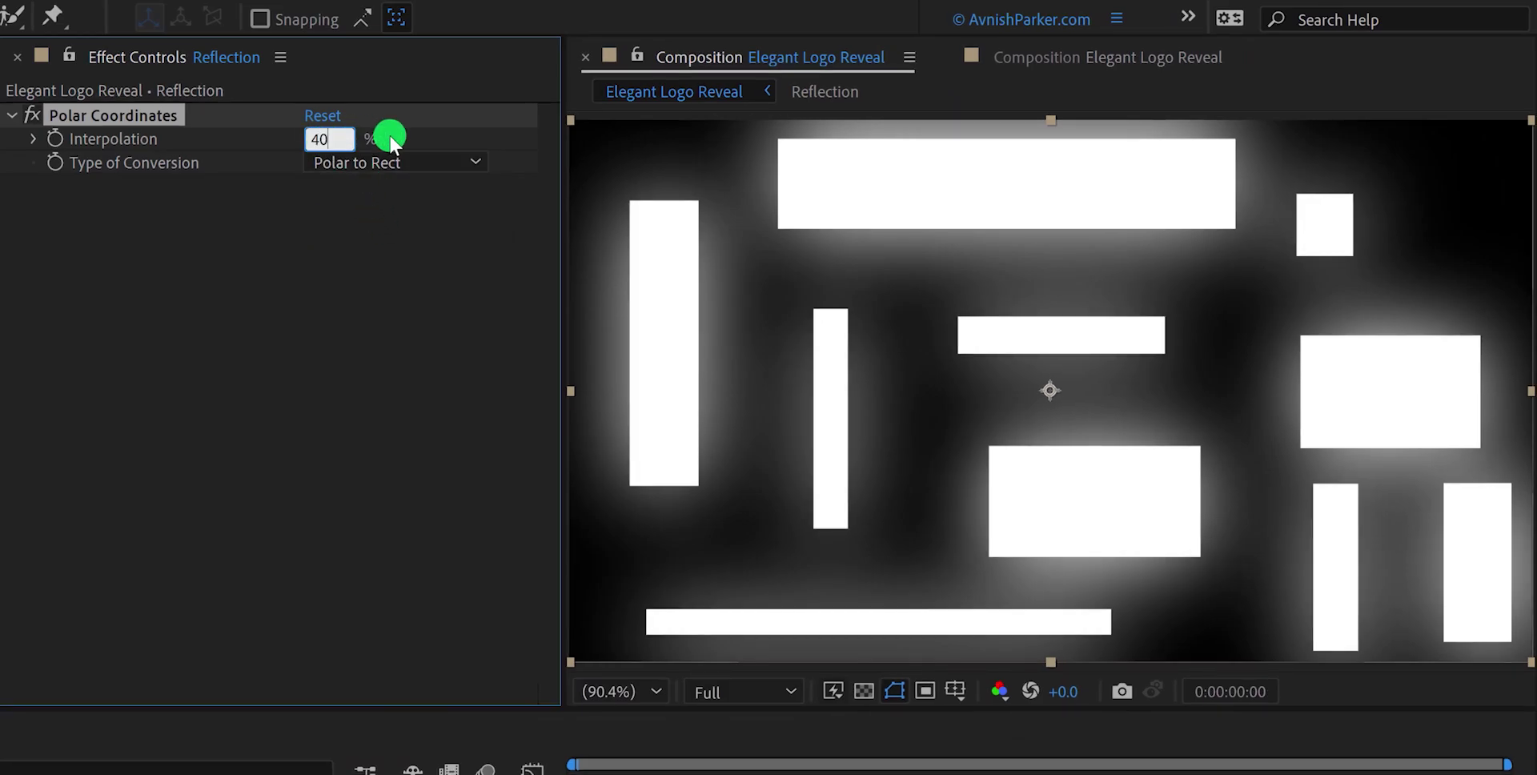
type("40")
key("Return")
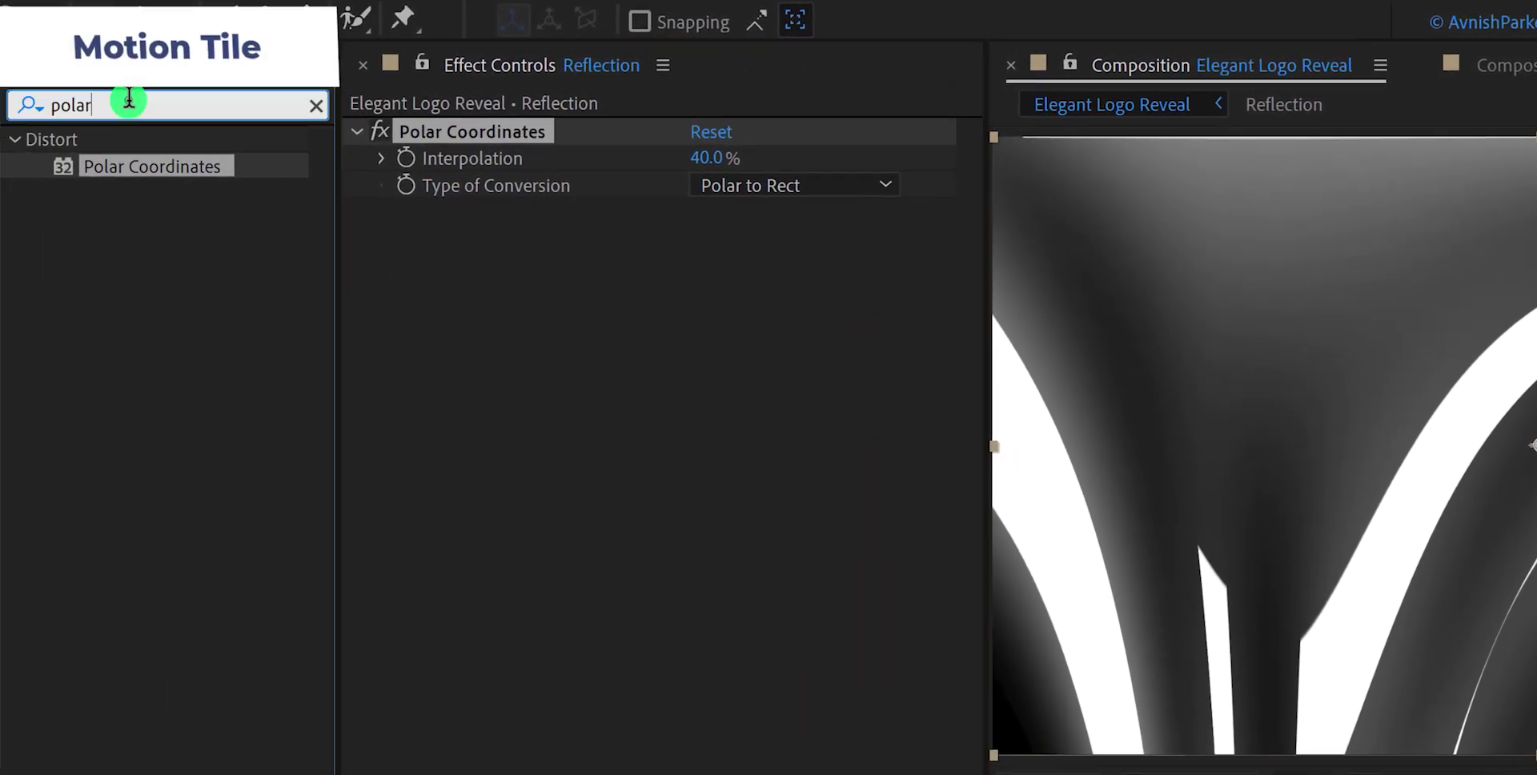
Add the Motion Tile effect to the Reflection precomp below Polar Coordinates
double_click(128, 99)
type("til")
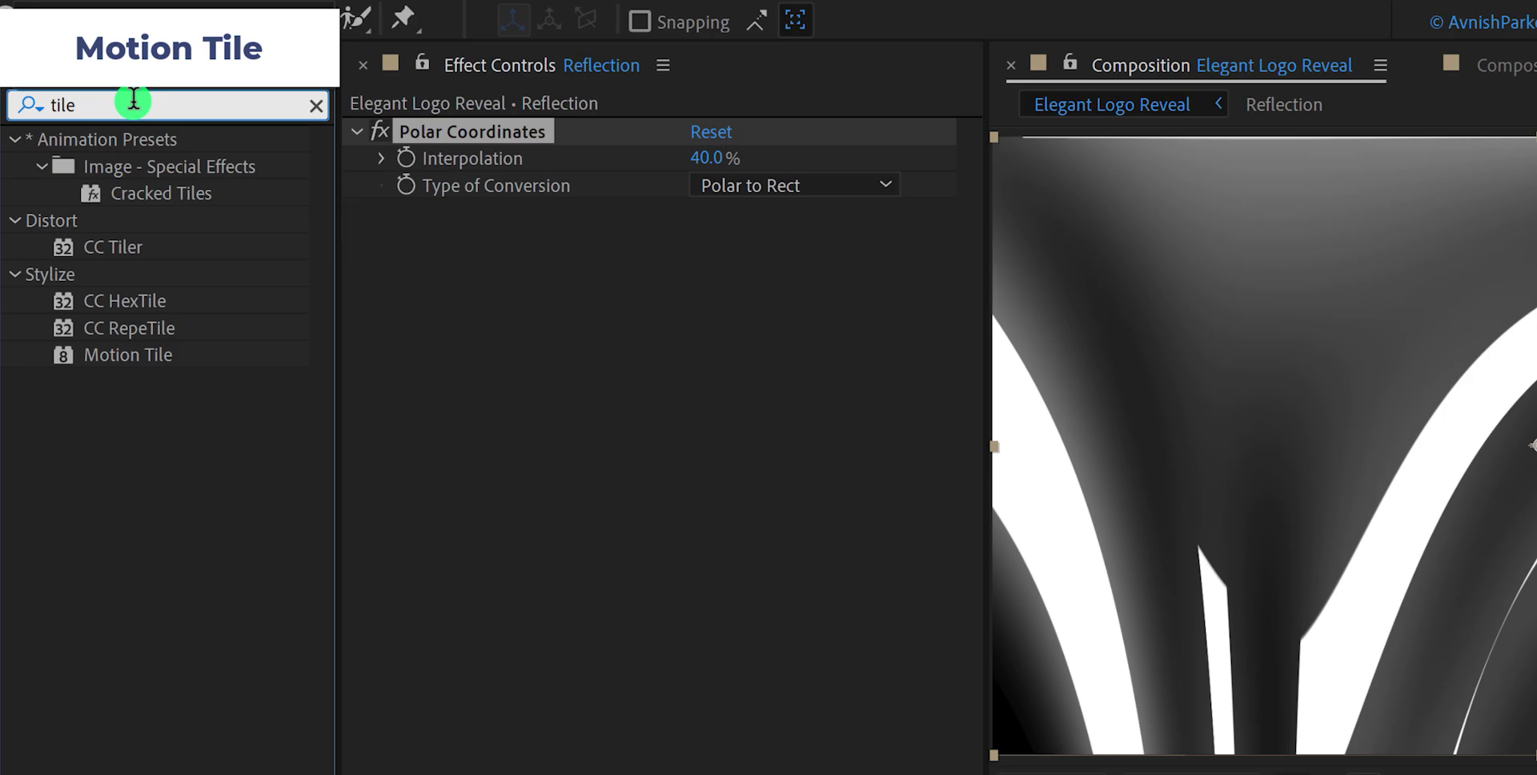
type("e")
left_click_drag(103, 354, 535, 352)
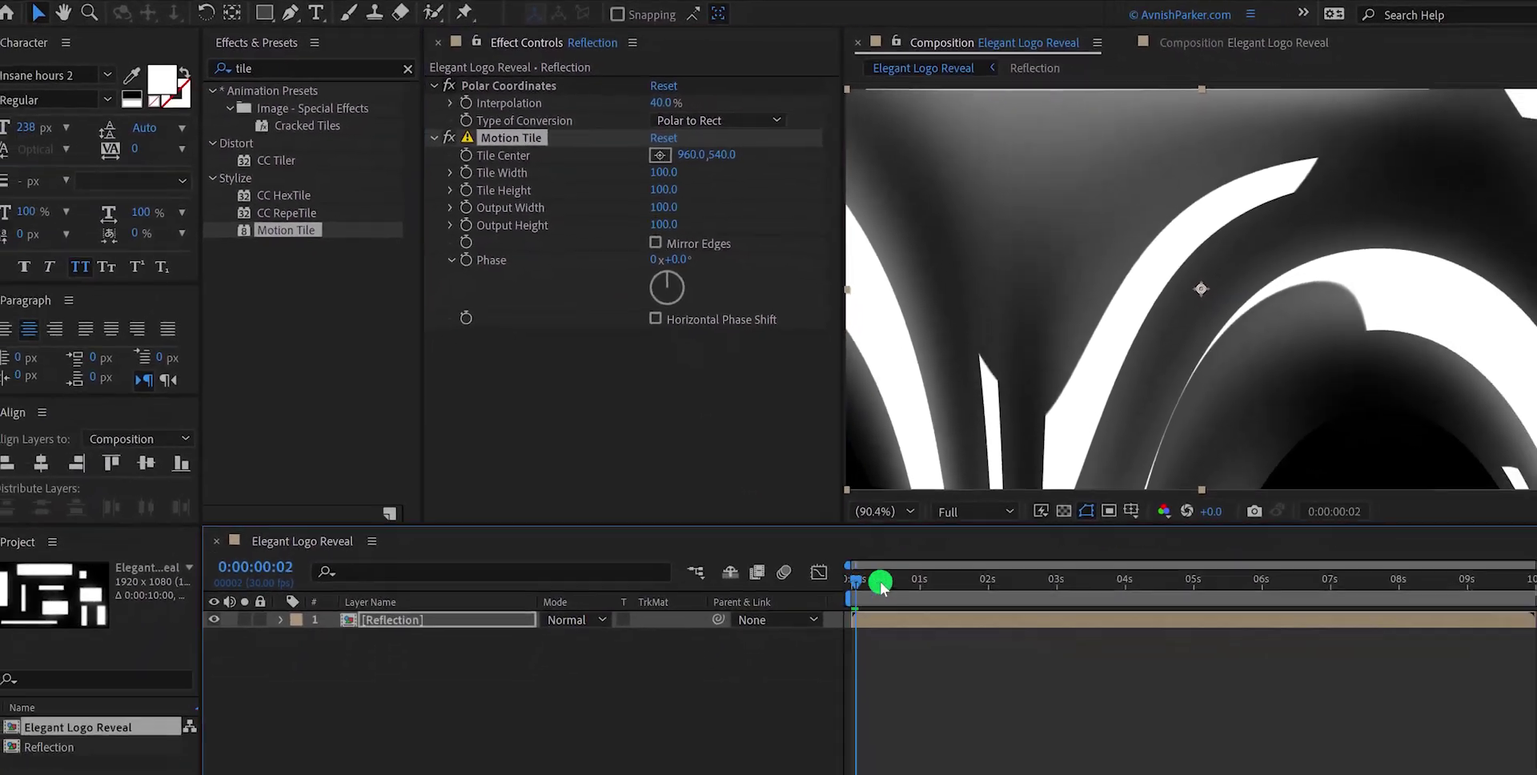
Animate Motion Tile's Tile Center with a keyframe at 0:00:00:00 and a value of 2497, 540 at 0:00:09:29
left_click_drag(881, 583, 850, 588)
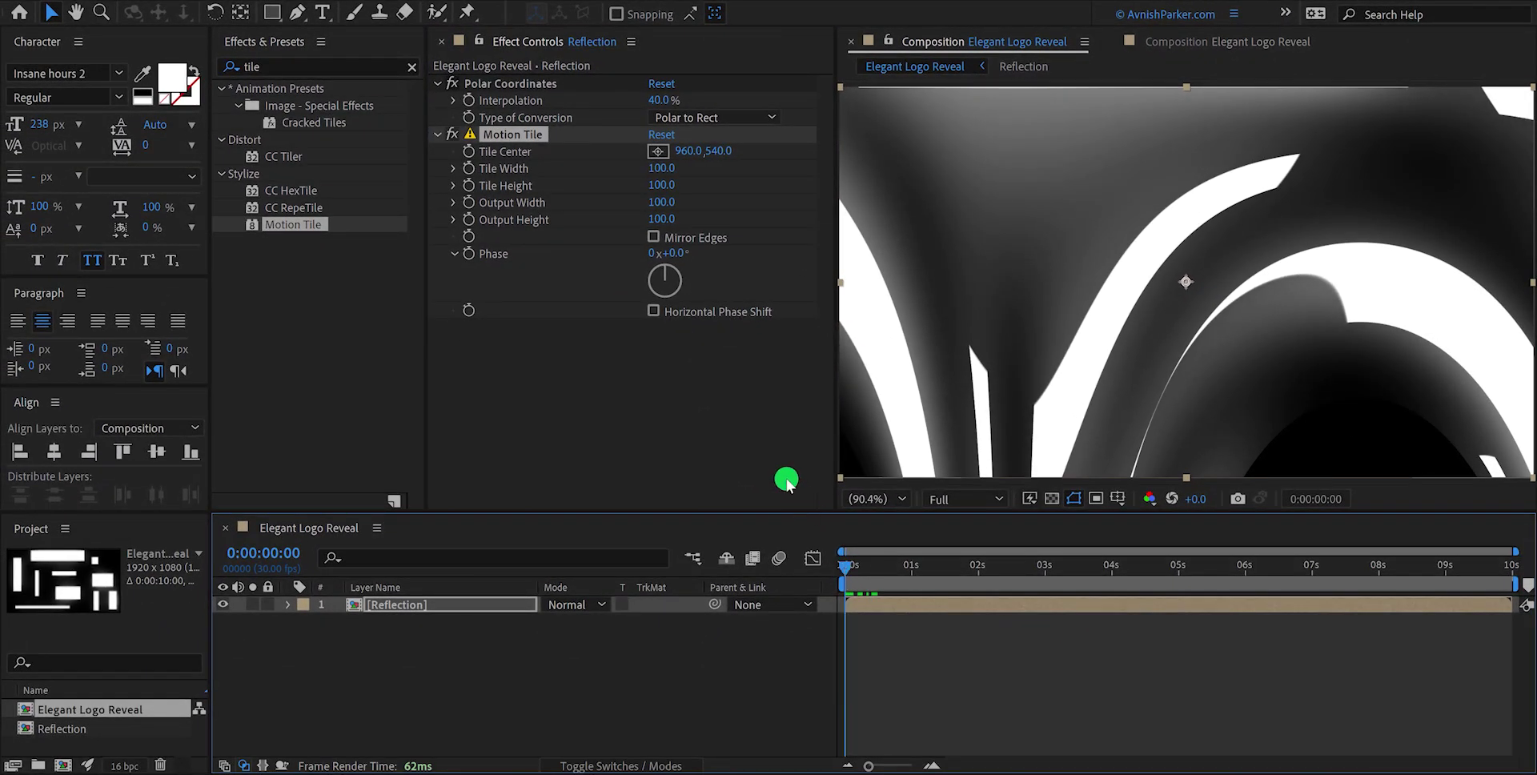
left_click(472, 153)
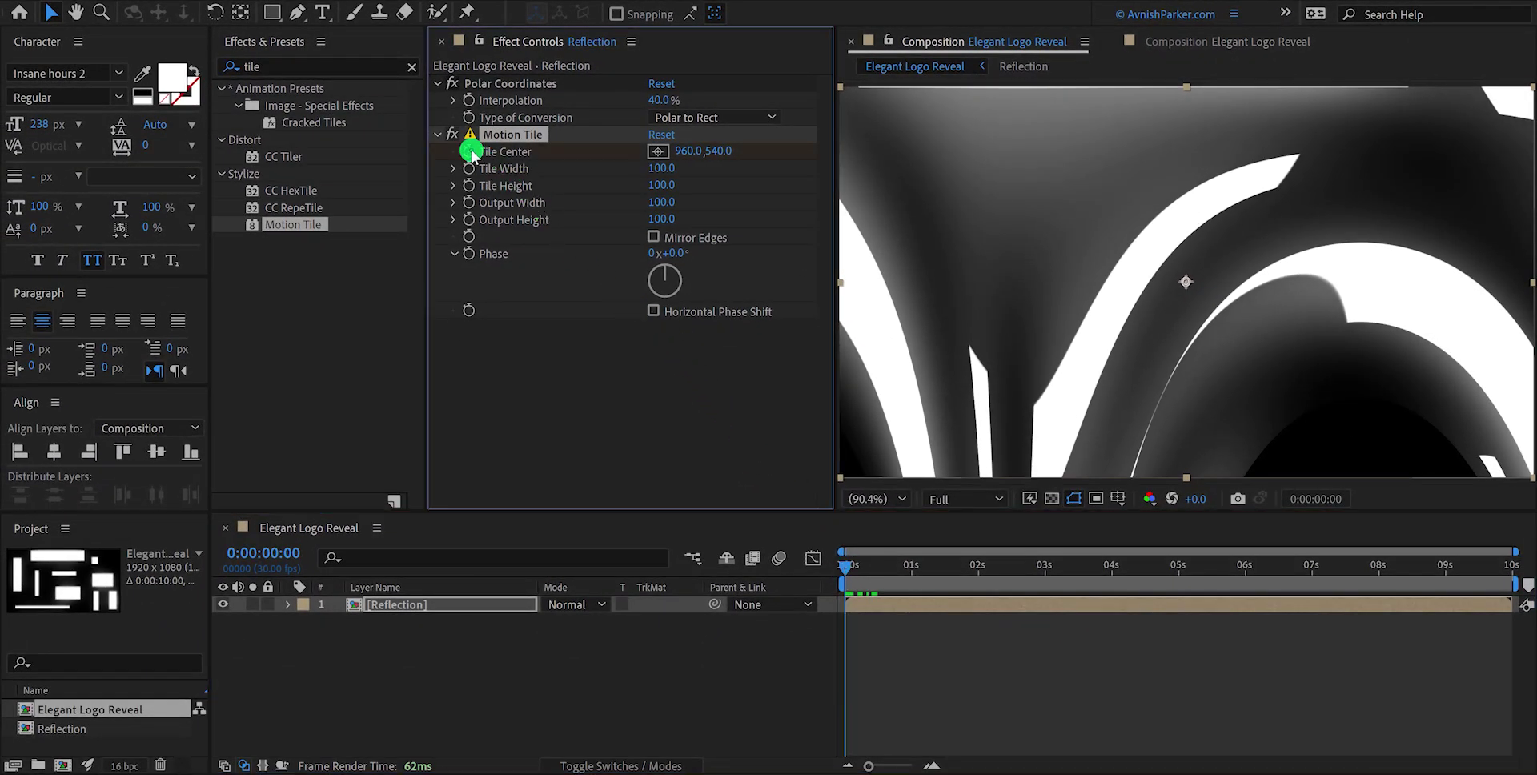
left_click_drag(1385, 570, 1525, 574)
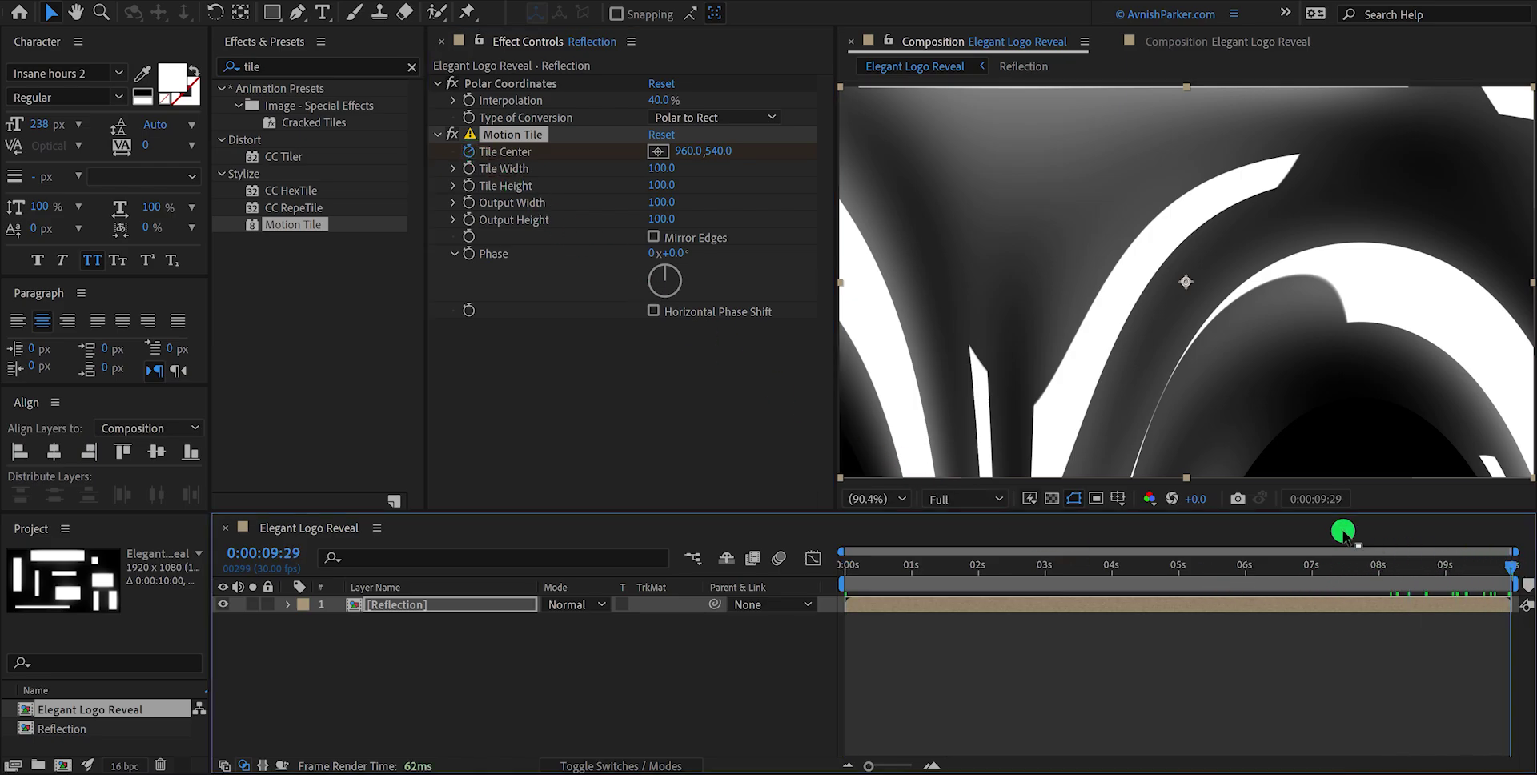
left_click_drag(685, 152, 809, 156)
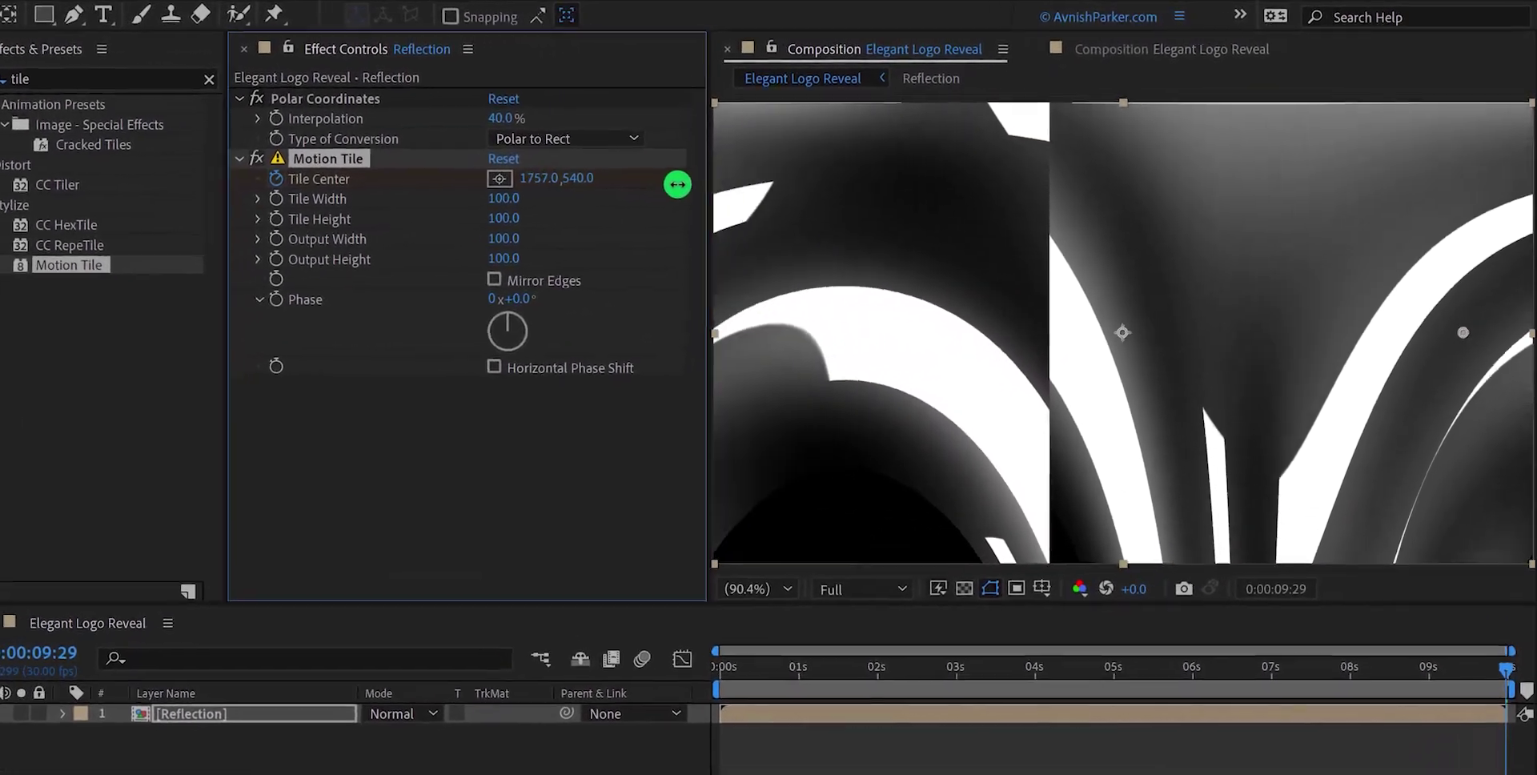
left_click_drag(678, 184, 768, 197)
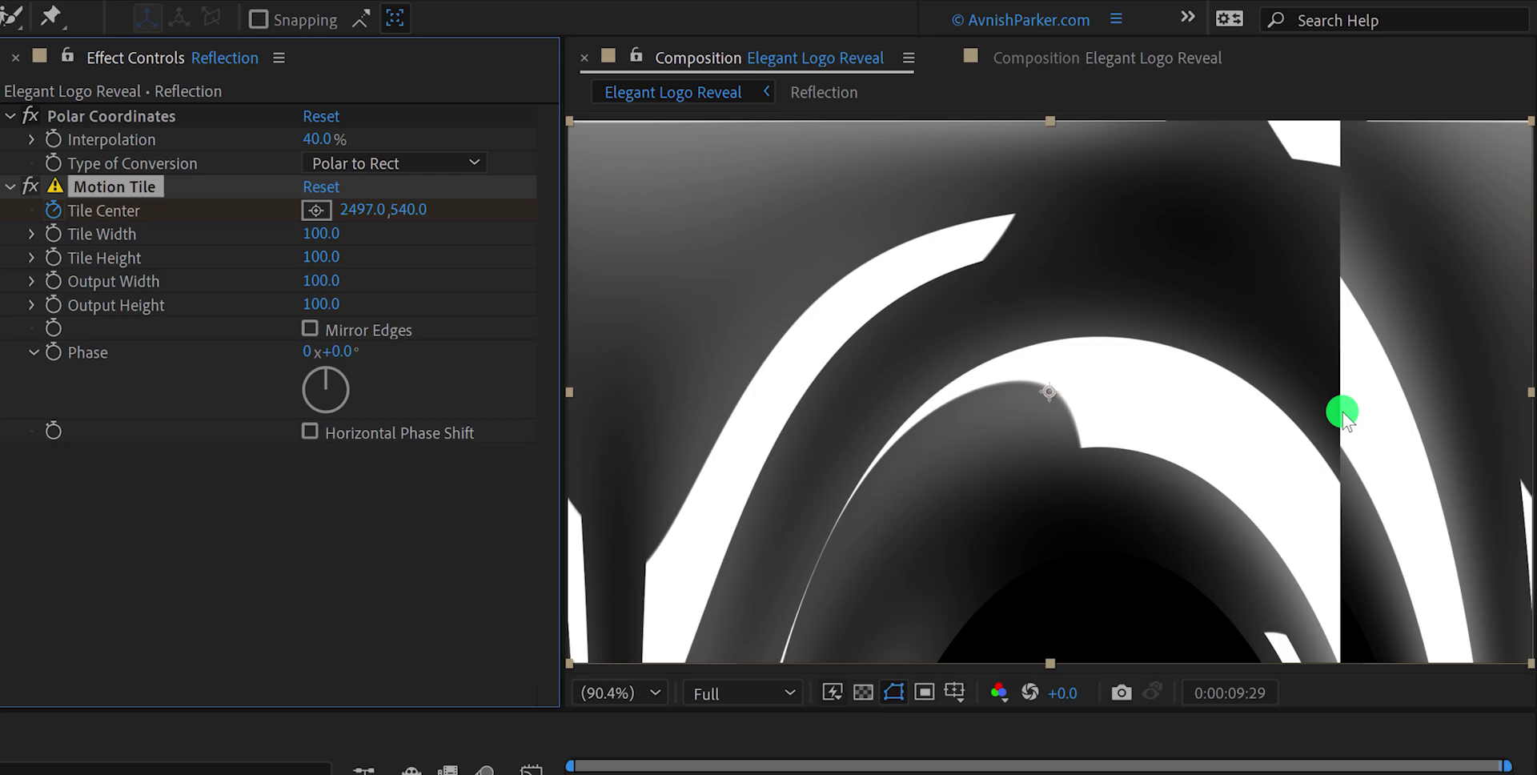
Enable Mirror Edges on Motion Tile and preview the reflection animation
left_click(310, 329)
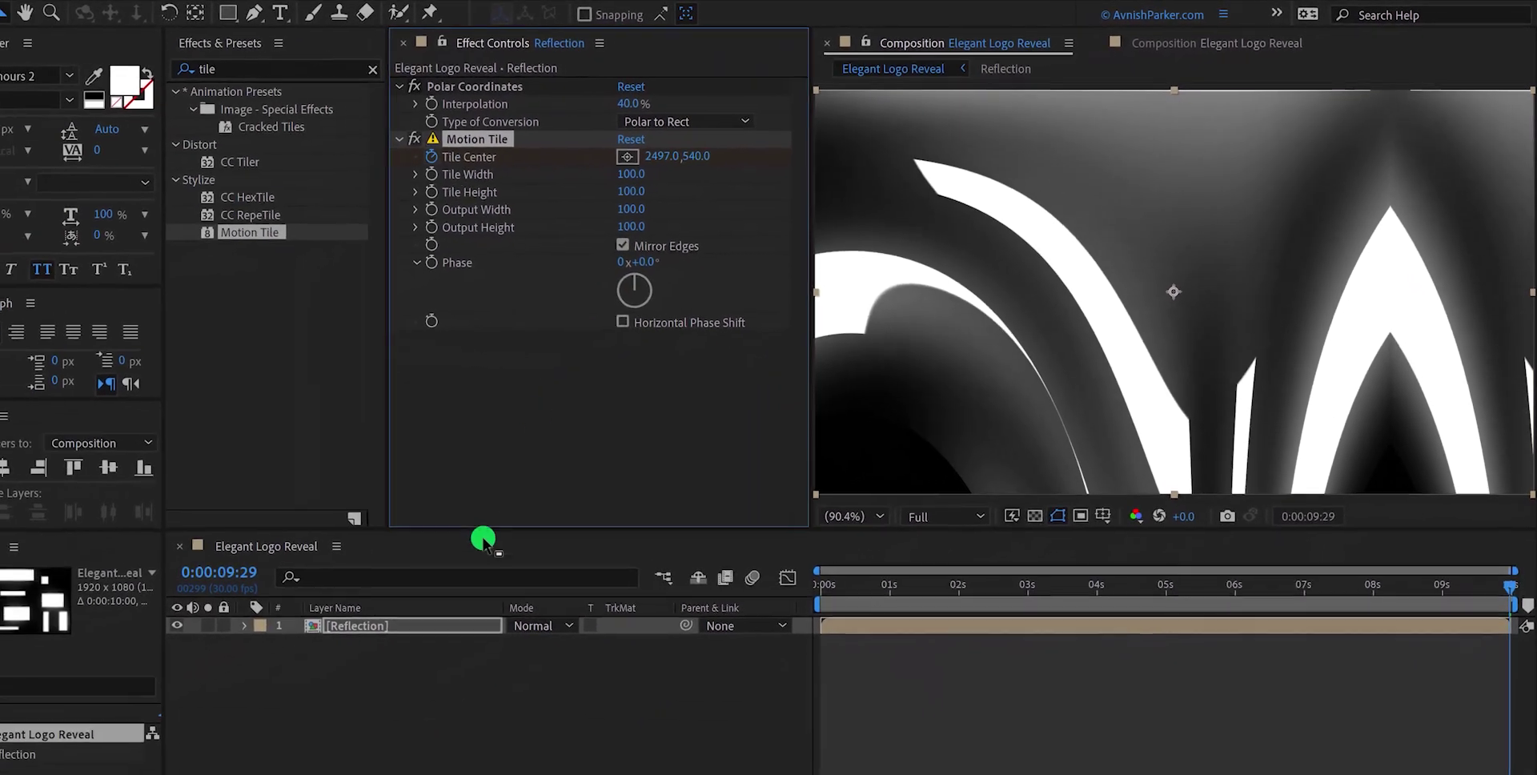
key("space")
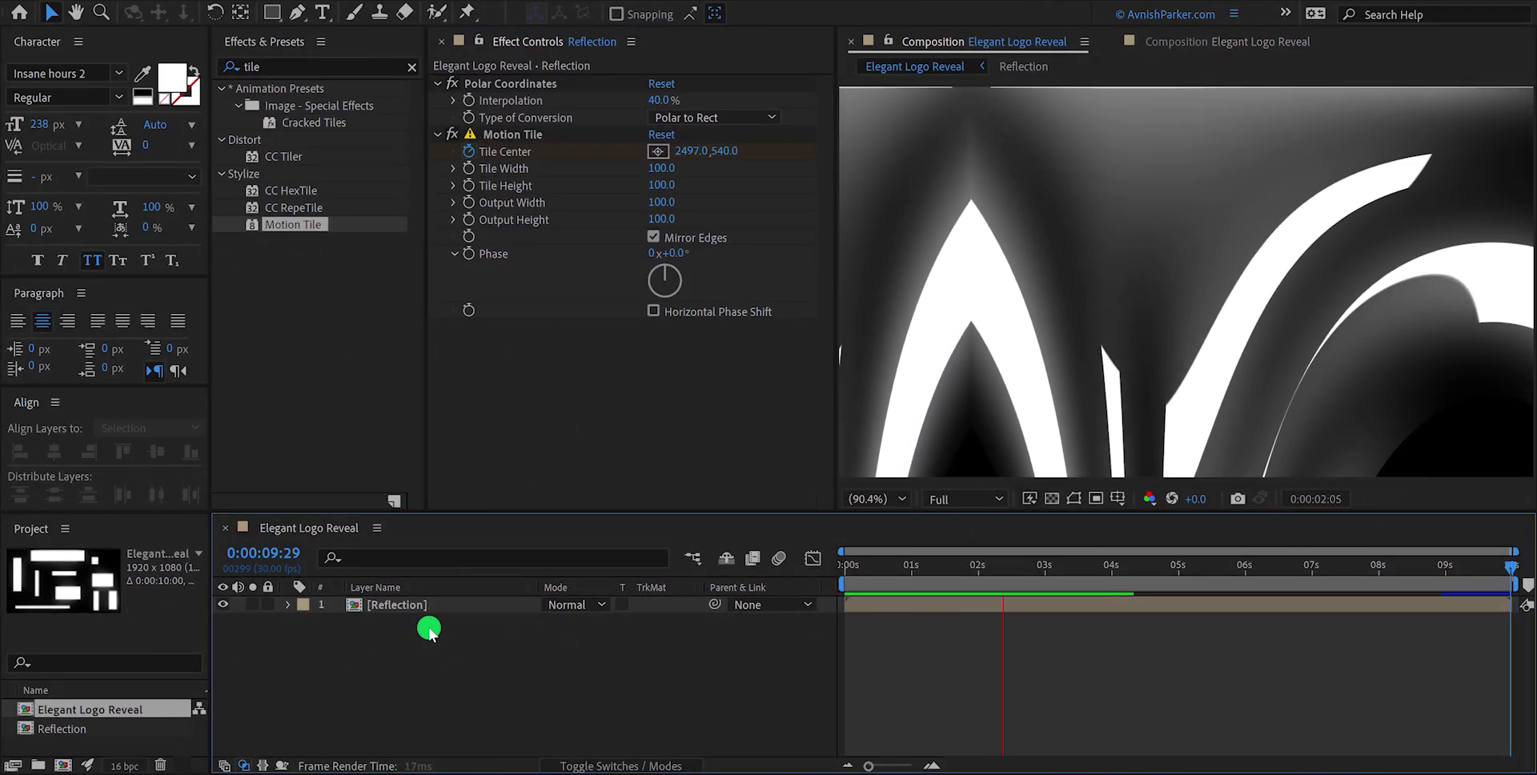
Add Game Logo.png above the Reflection layer in the composition and scale it to 36%
key("Home")
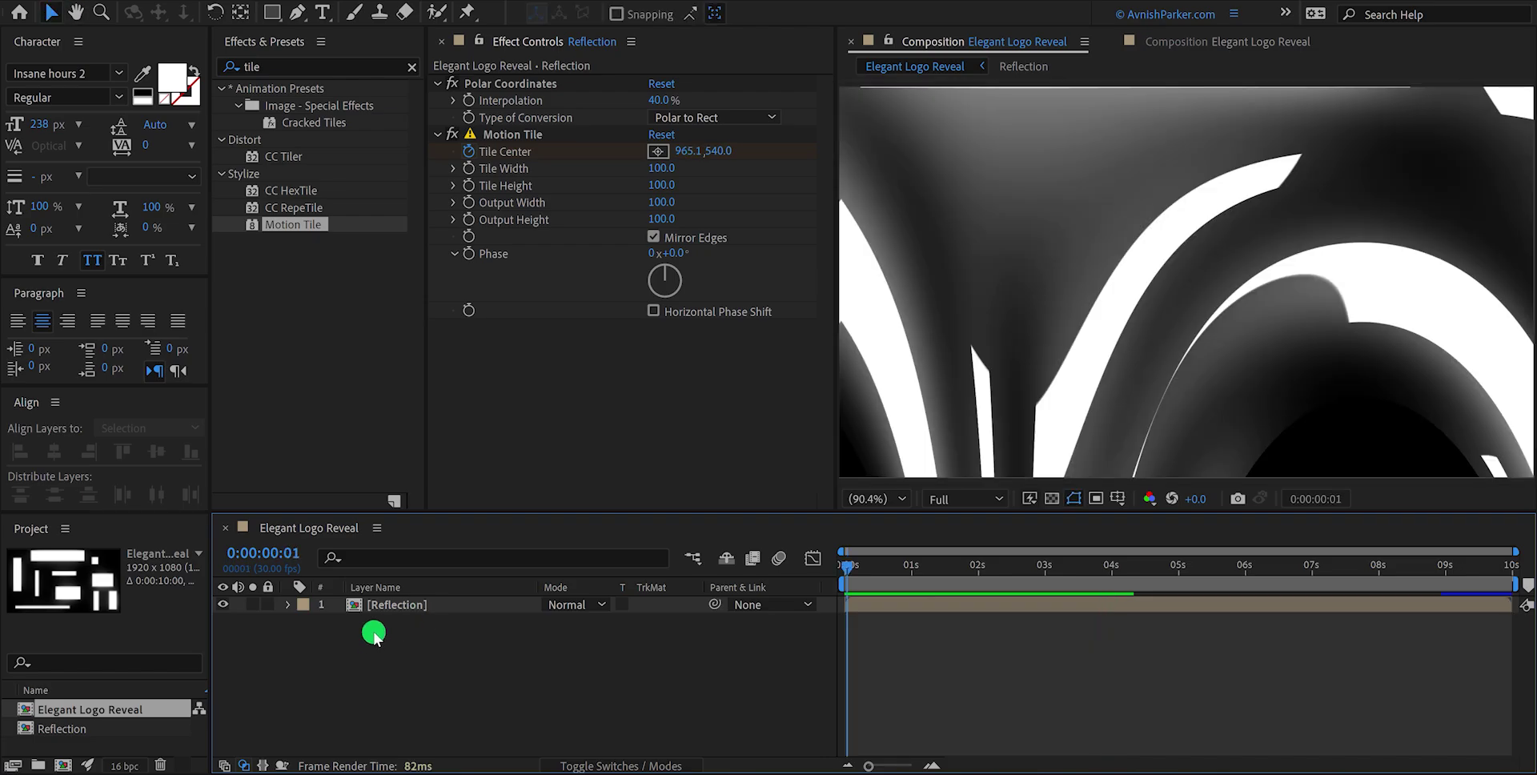
left_click(64, 639)
left_click_drag(4, 255, 474, 671)
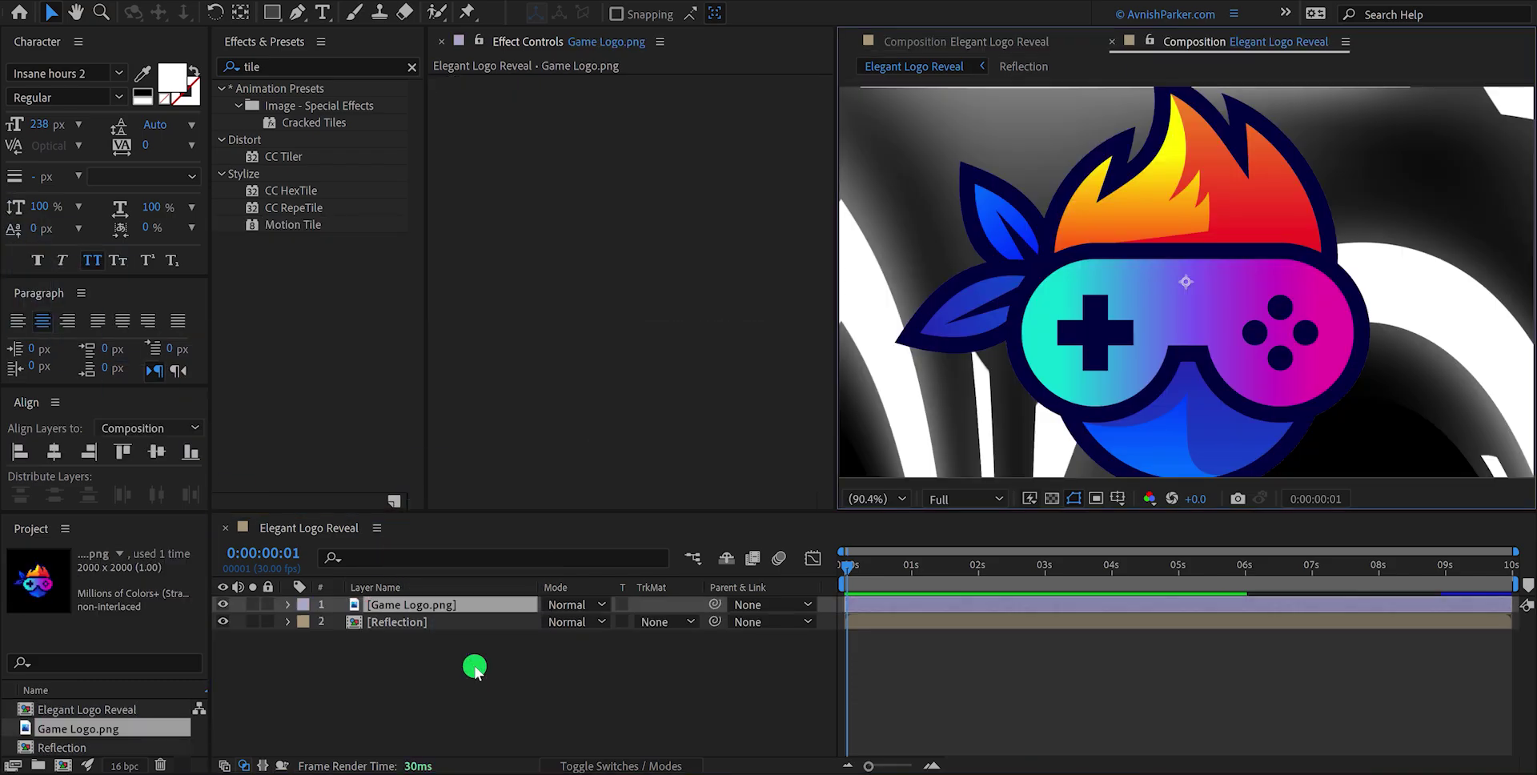
key("s")
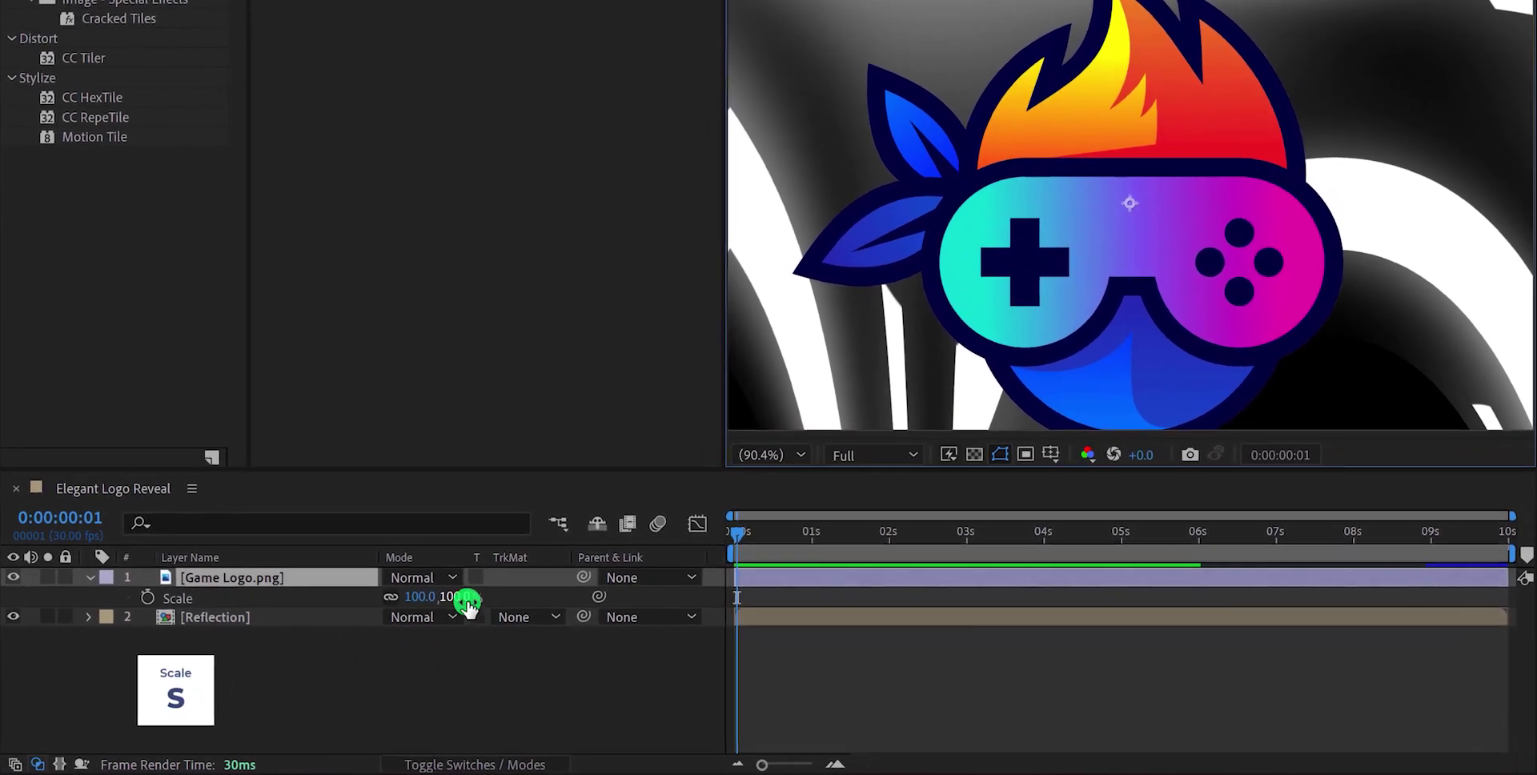
left_click_drag(467, 604, 389, 600)
Pre-compose the Game Logo.png layer as "Logo Comp", moving all attributes into the new composition
right_click(254, 592)
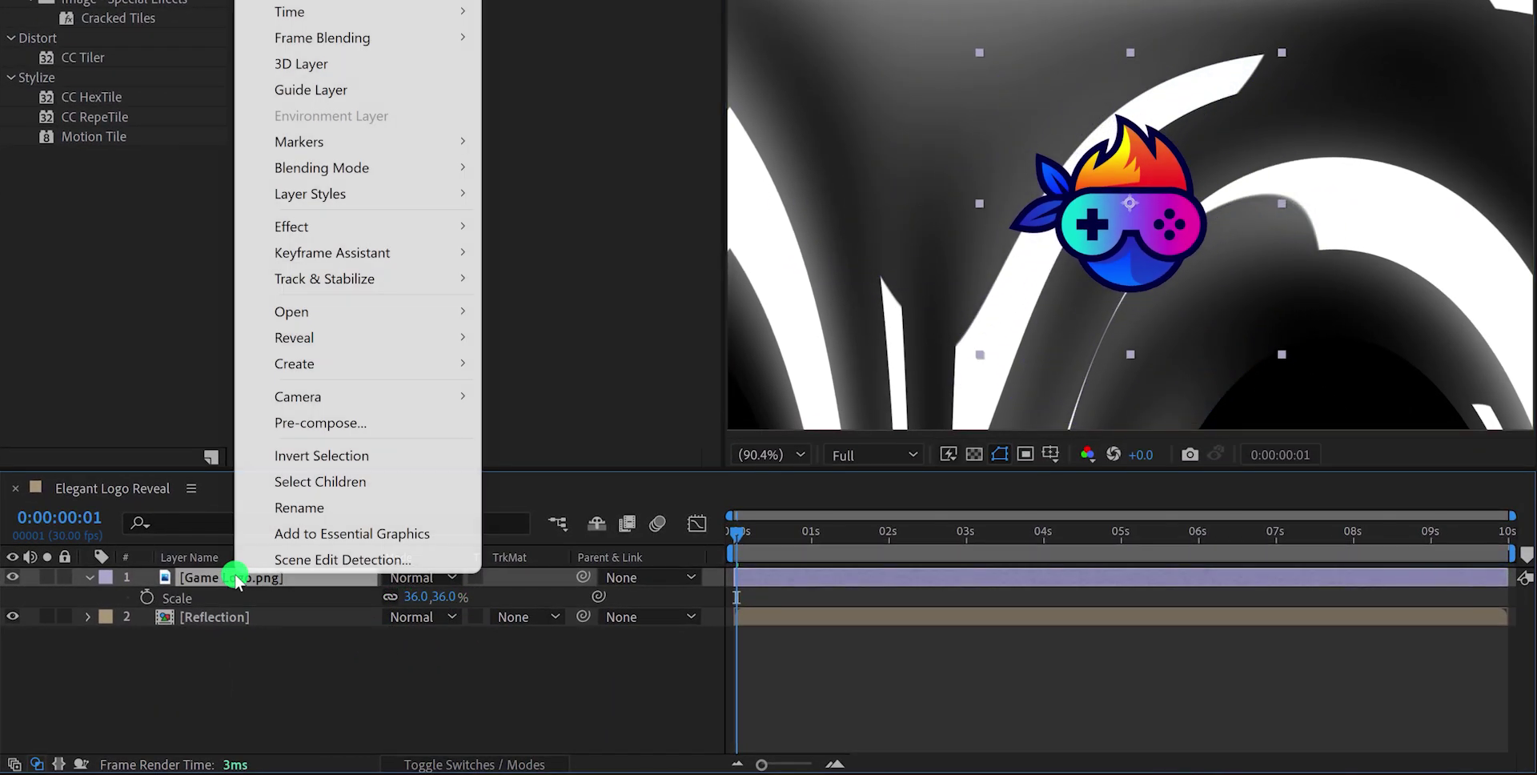
left_click(406, 430)
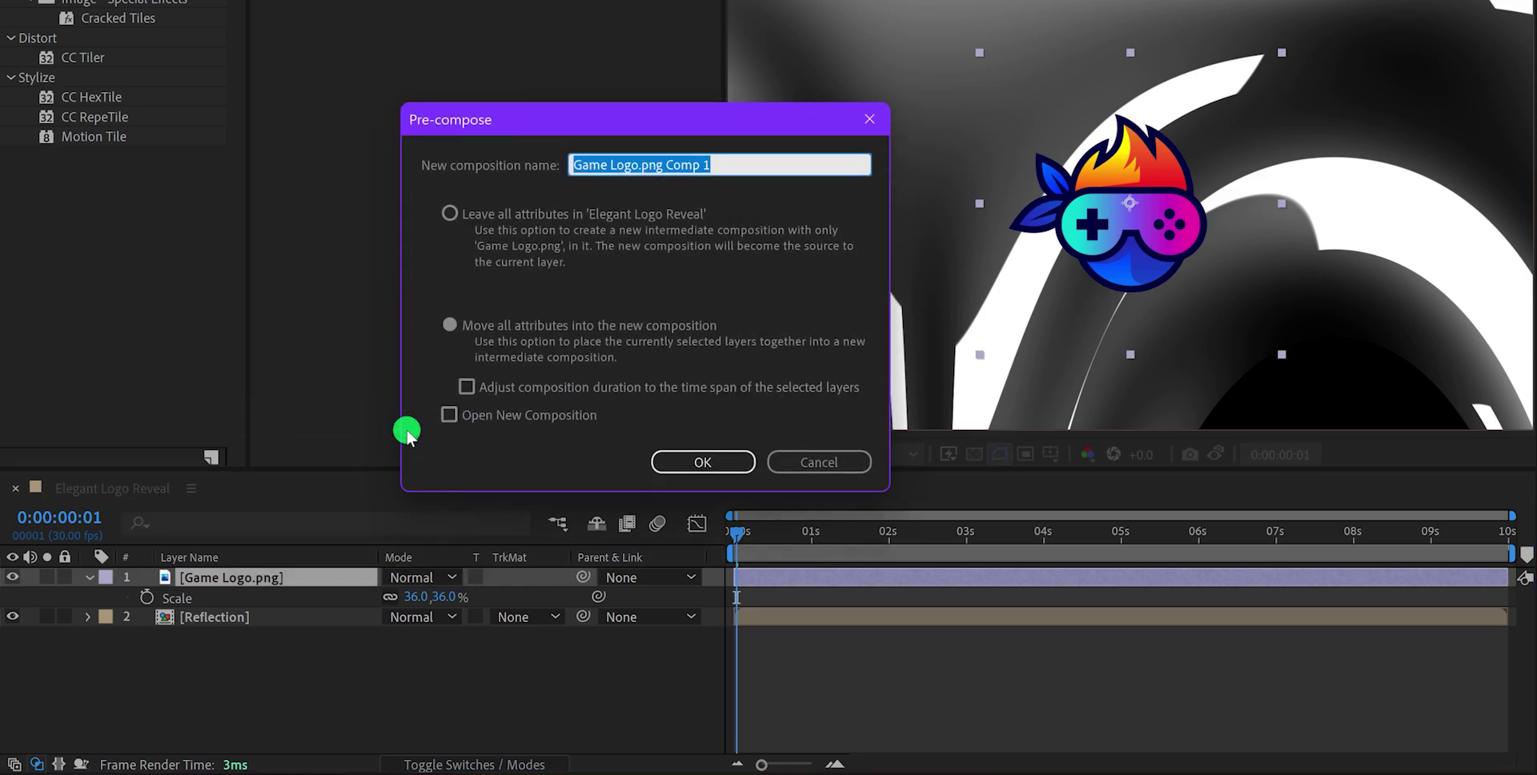
type("Logo Comp")
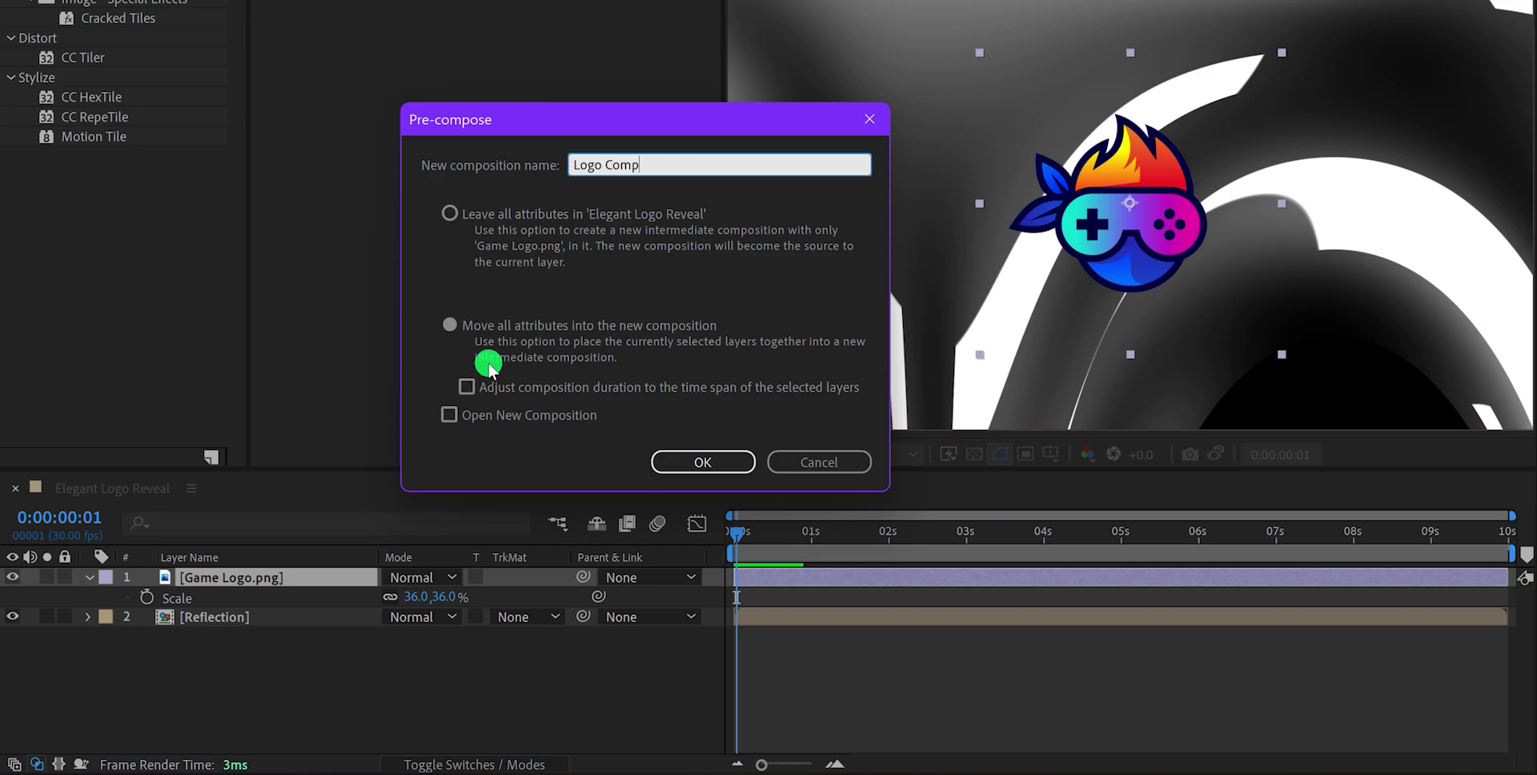
left_click(492, 326)
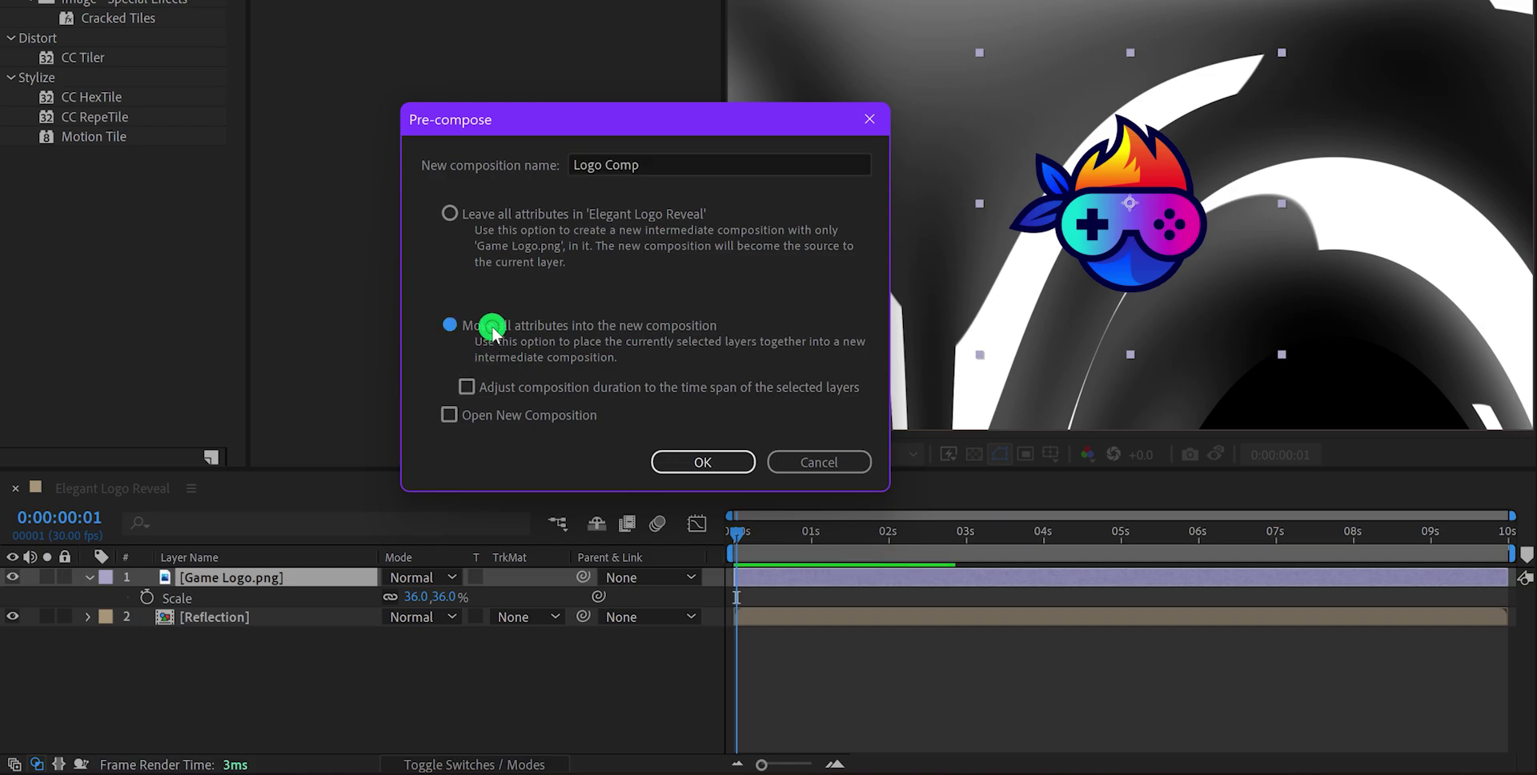
left_click(695, 461)
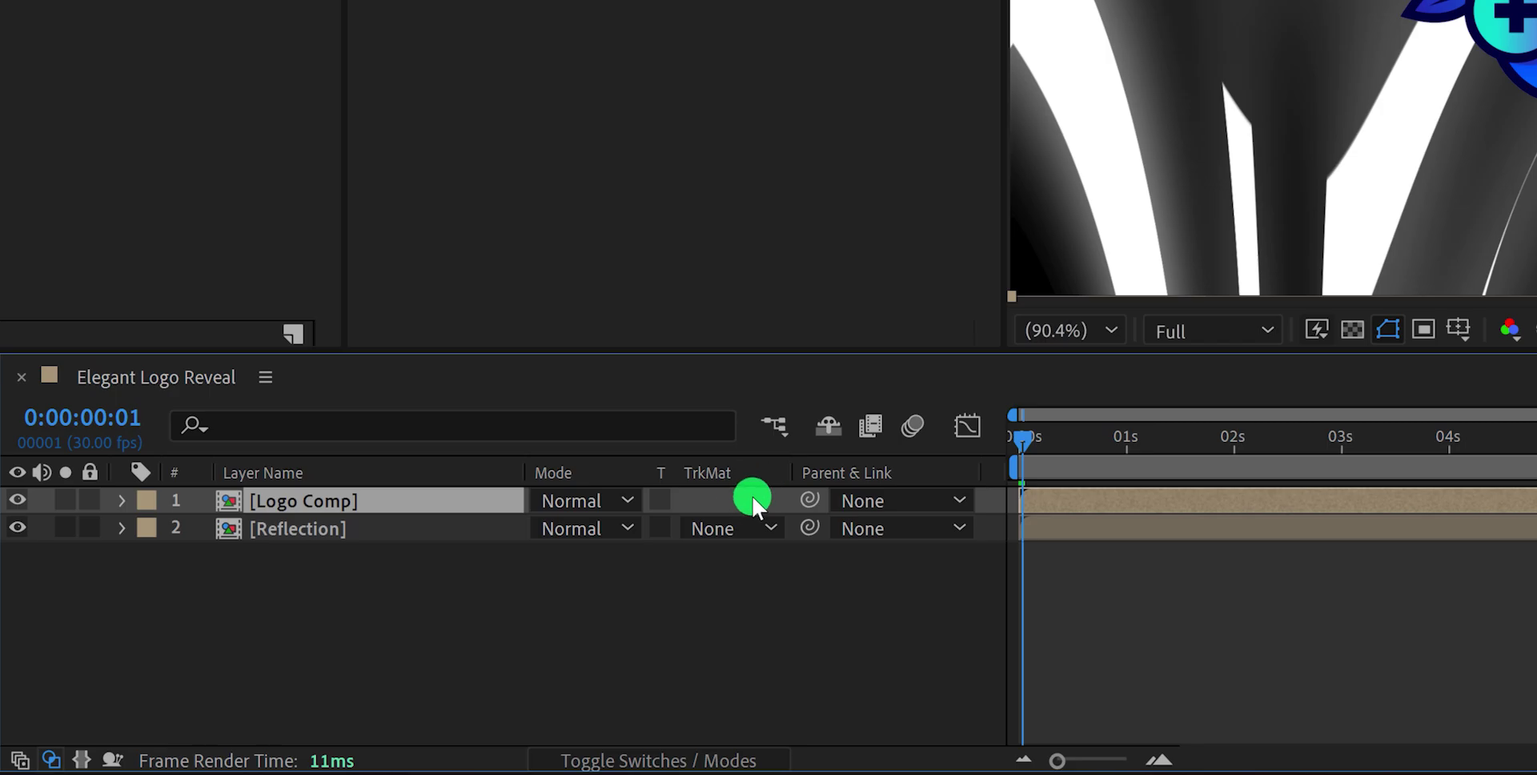
Show the Switches column in the timeline and hide the Parent & Link column
right_click(757, 472)
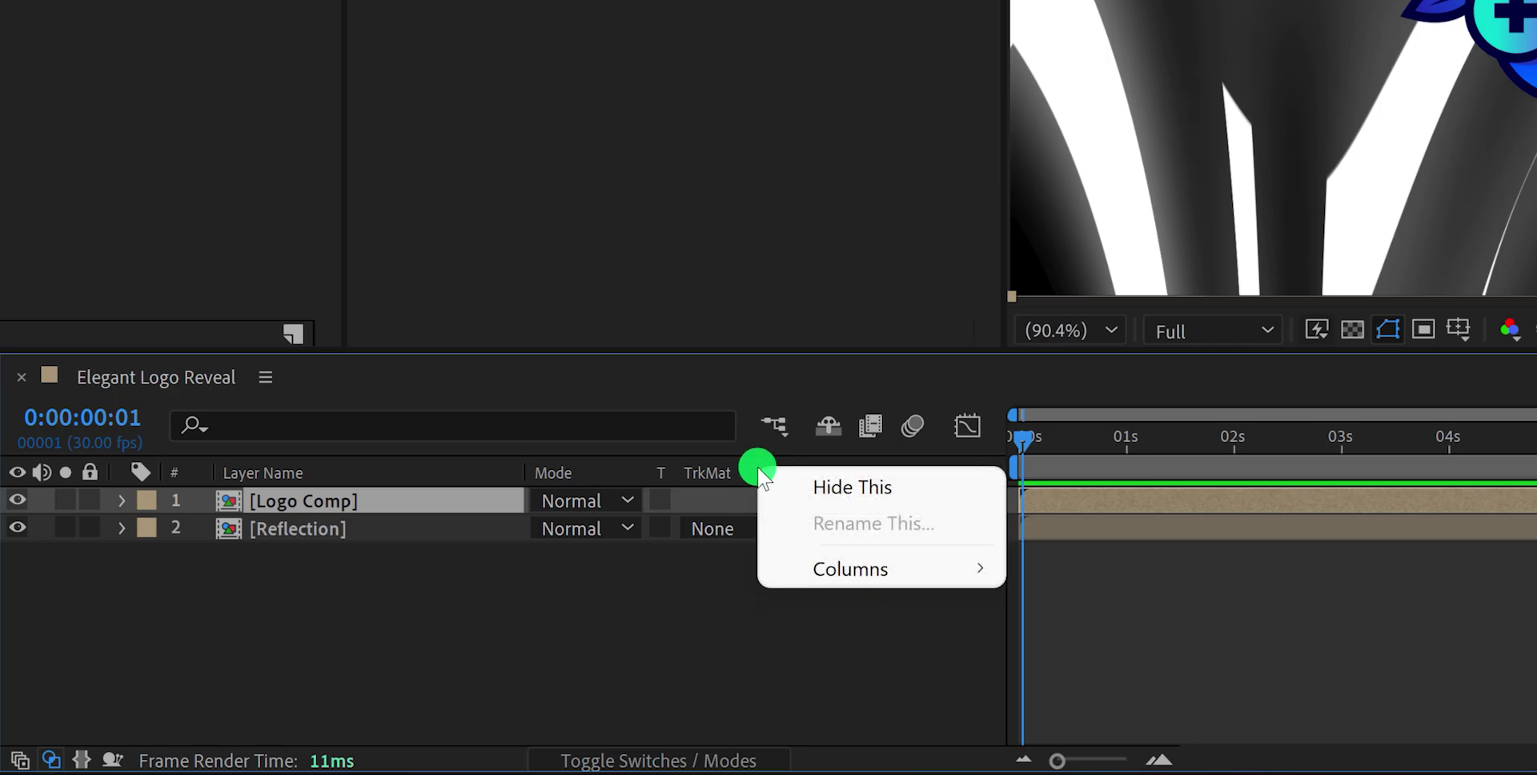
mouse_move(899, 566)
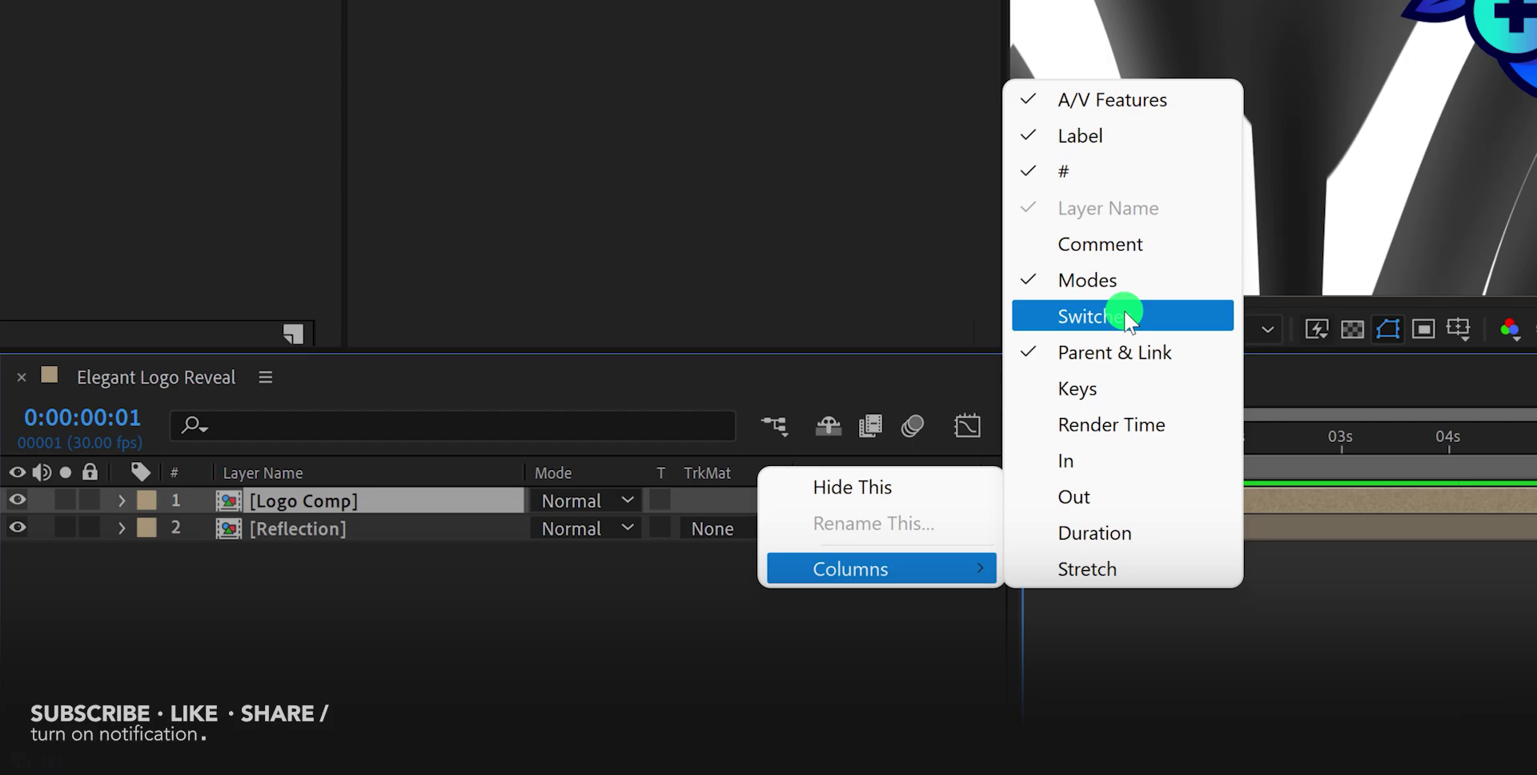
left_click(1125, 316)
right_click(1061, 472)
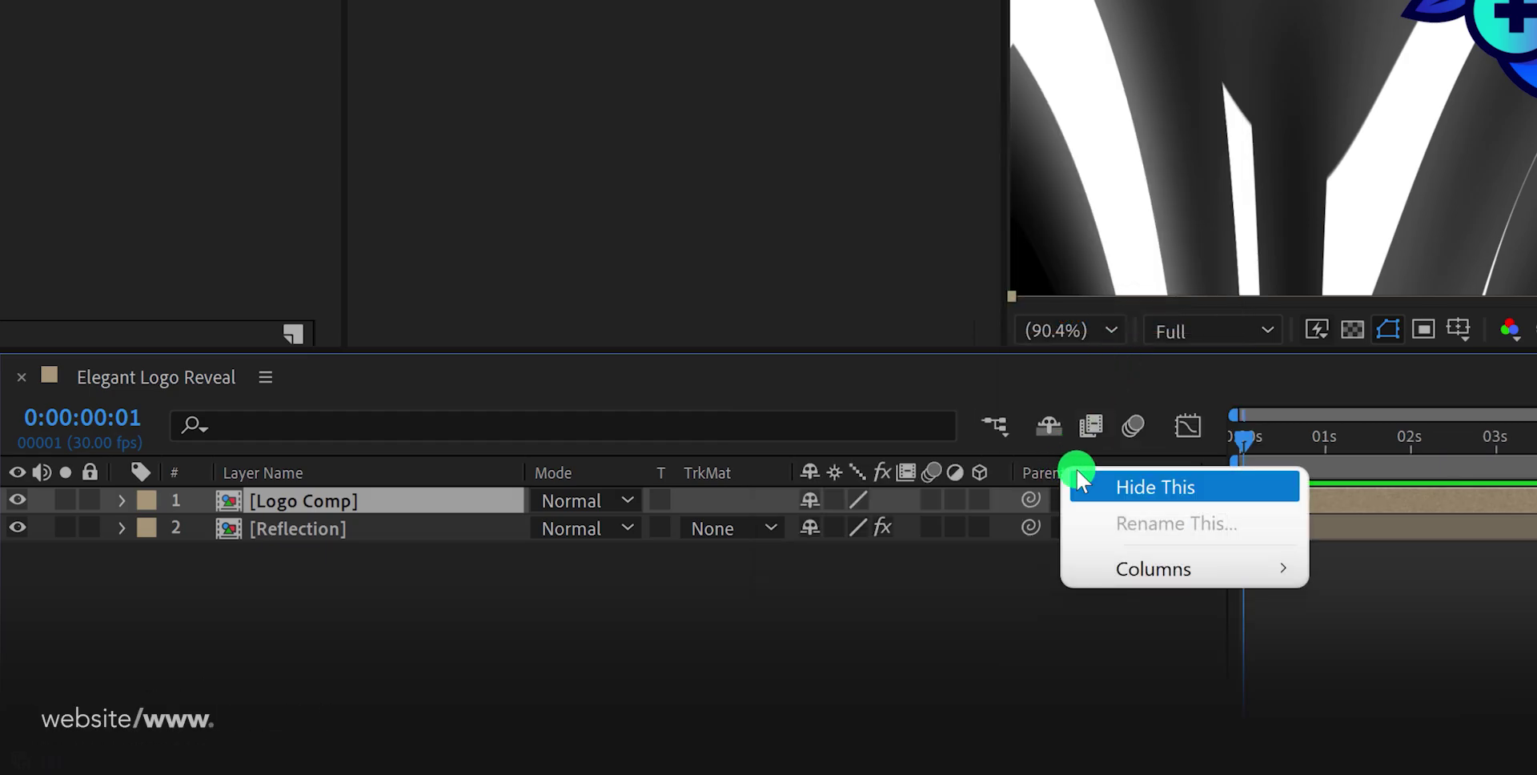
left_click(1131, 488)
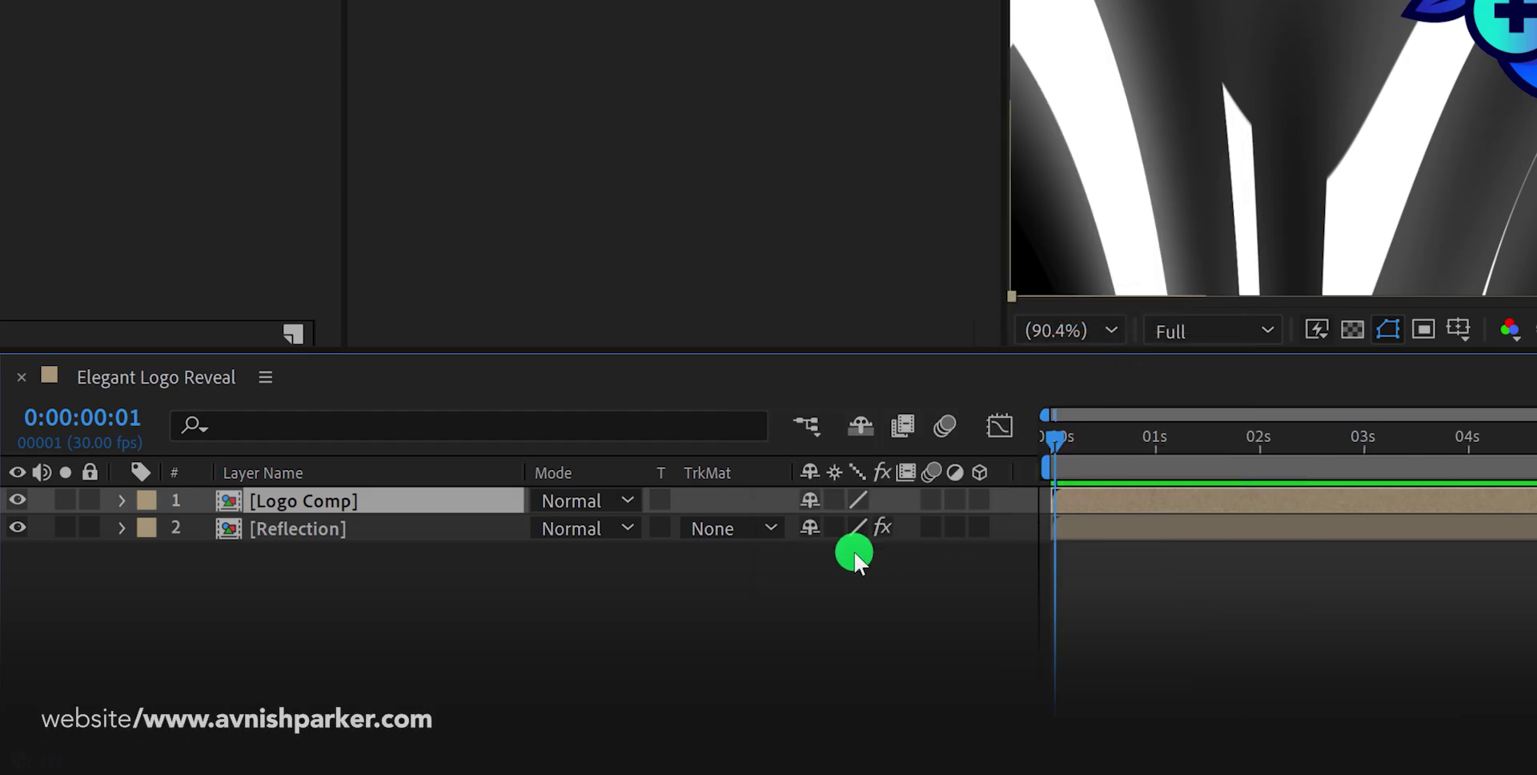
Set the Reflection layer's track matte to Alpha using Logo Comp, and preview the reflections inside the logo shape
left_click(714, 528)
left_click(796, 609)
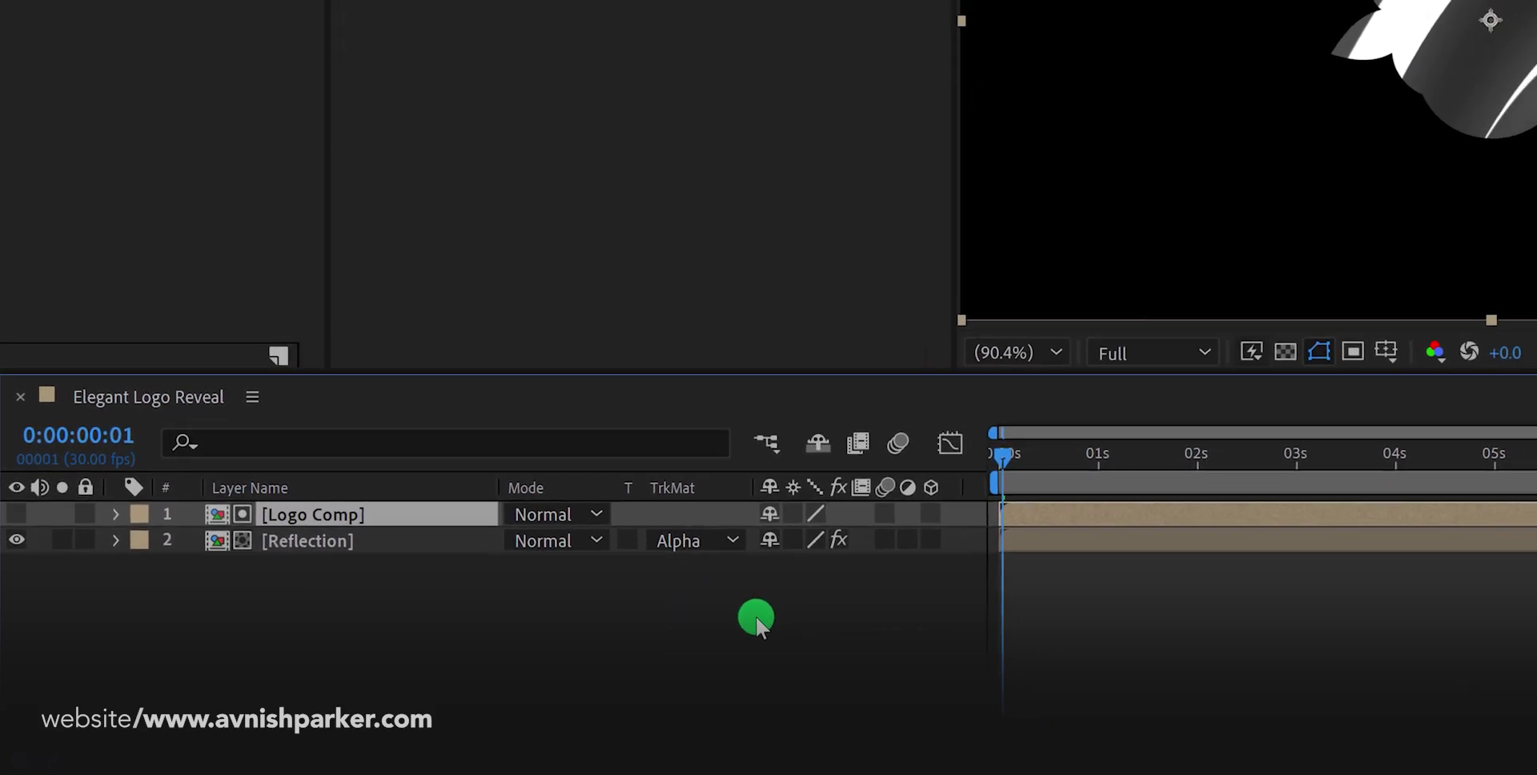
left_click(1061, 442)
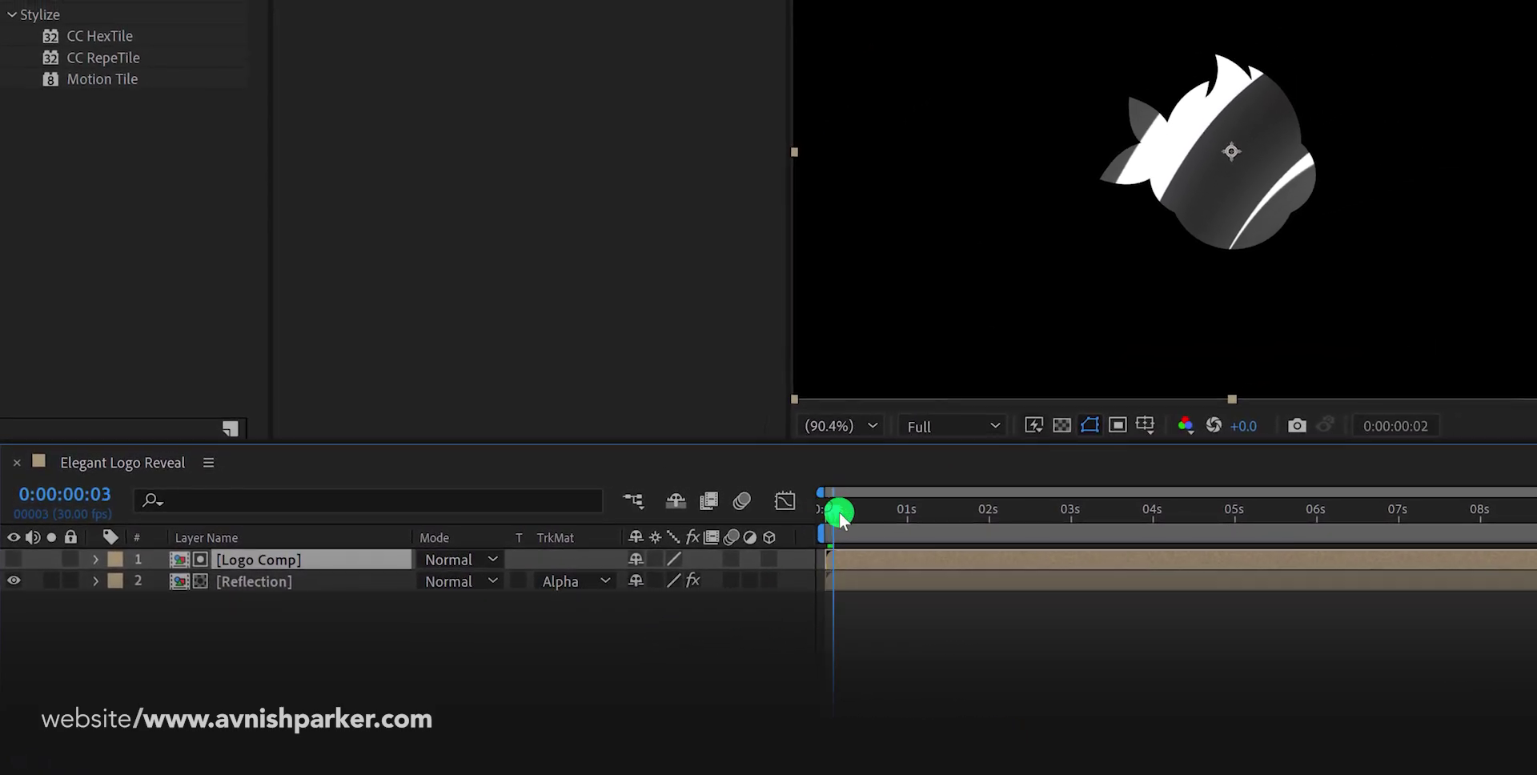
left_click_drag(839, 517, 803, 550)
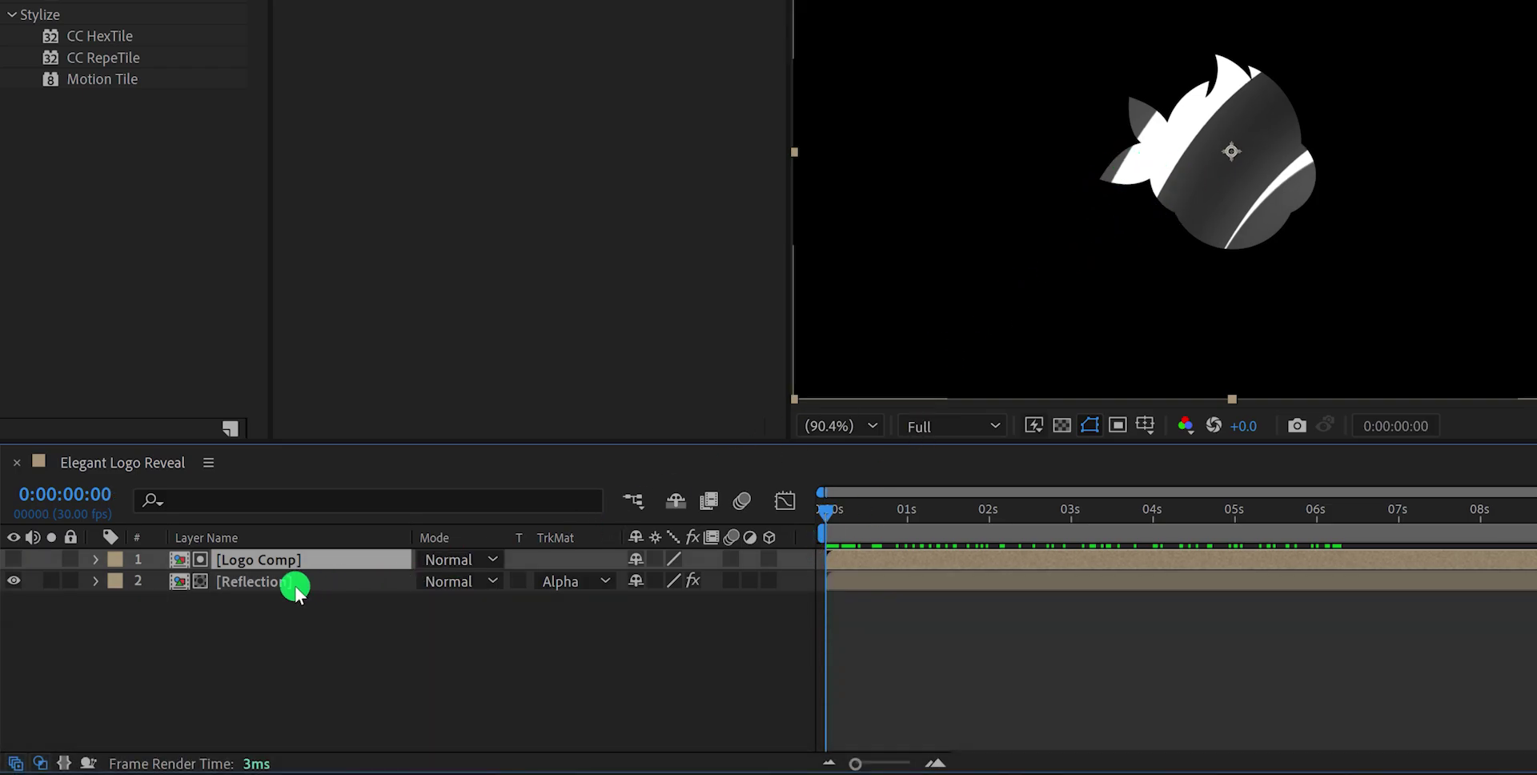
Apply Fast Box Blur with a Blur Radius of 5 to the Reflection 2 layer inside the Reflection precomp
double_click(270, 585)
left_click(251, 560)
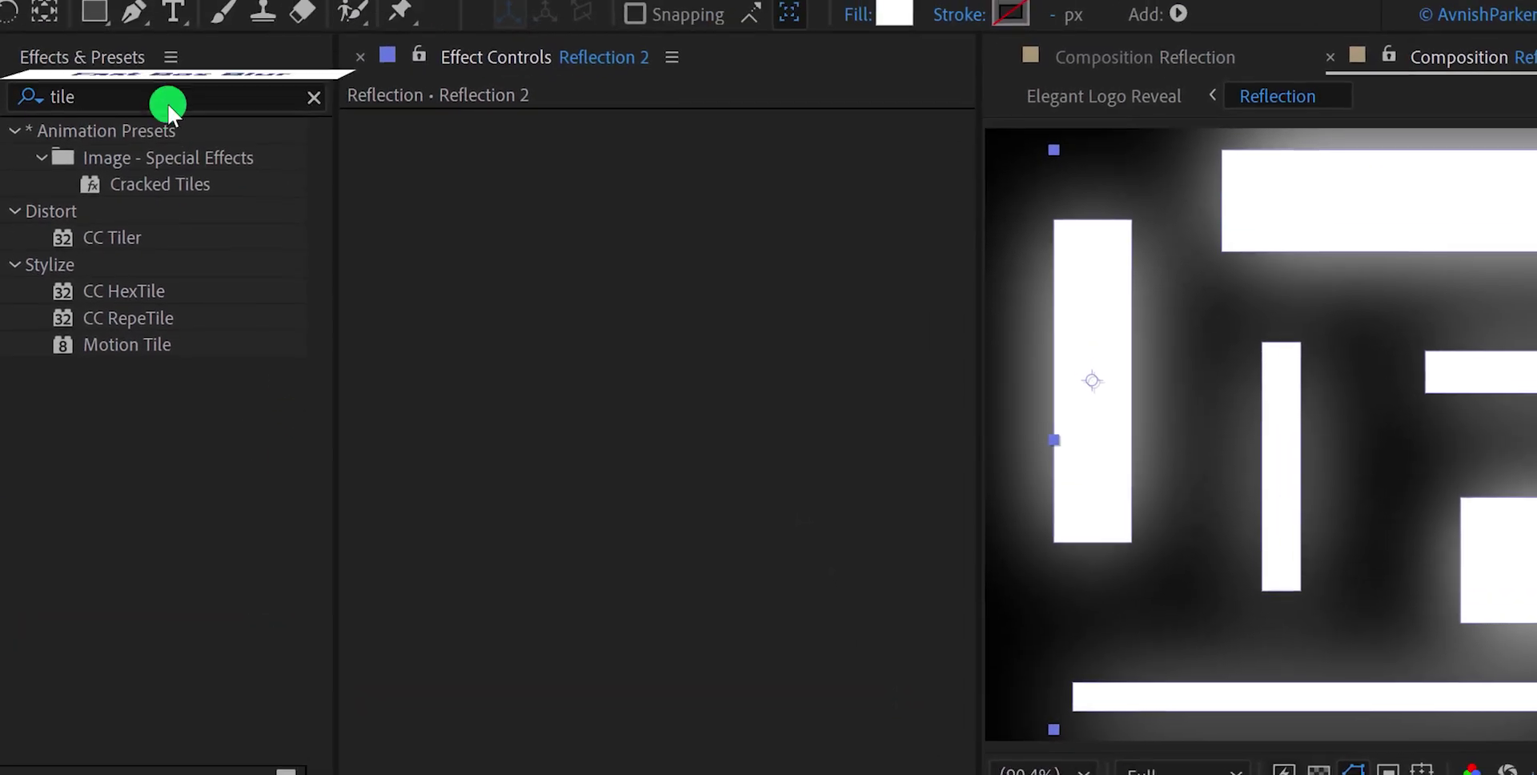
left_click(162, 105)
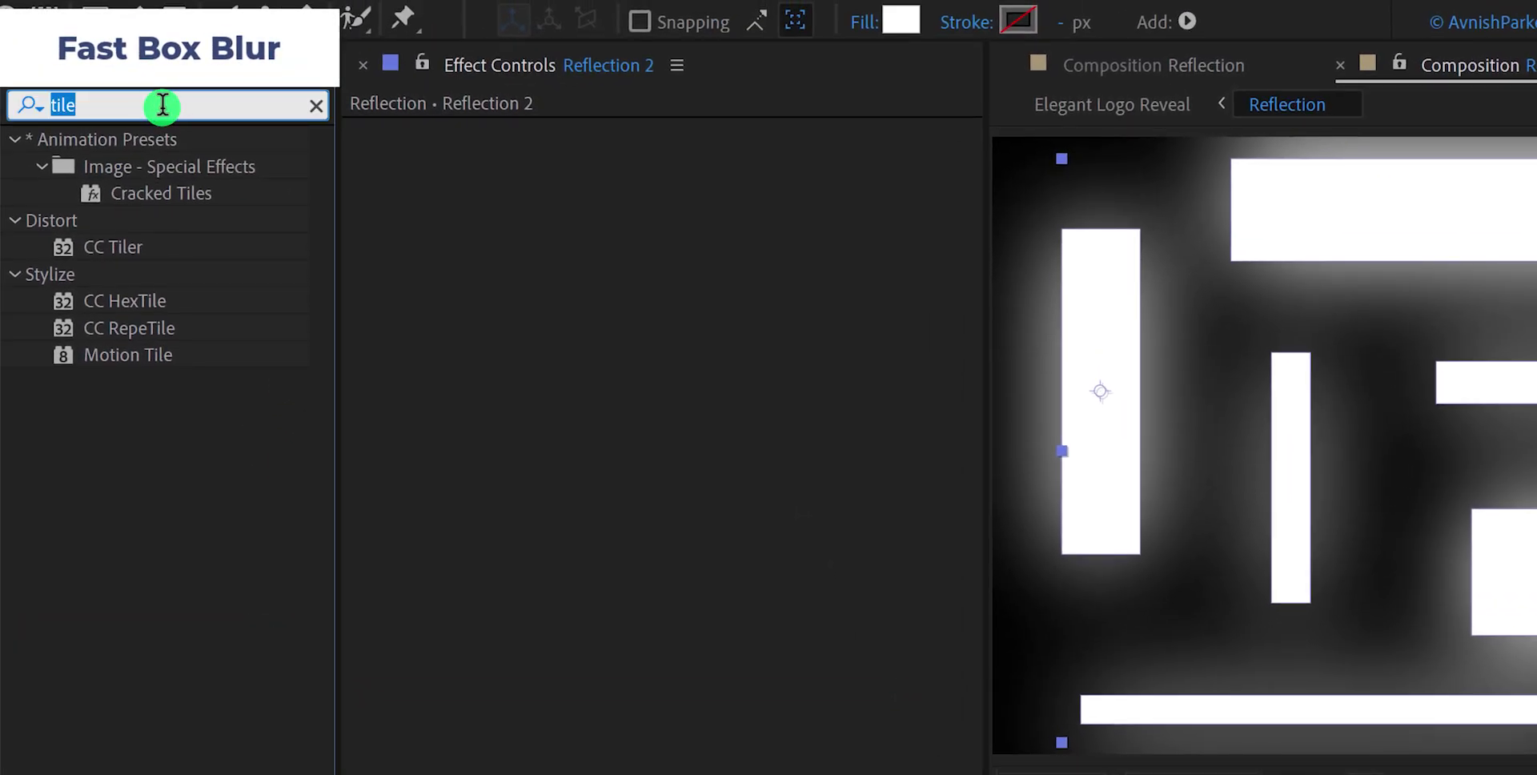
type("fast")
left_click_drag(197, 314, 528, 308)
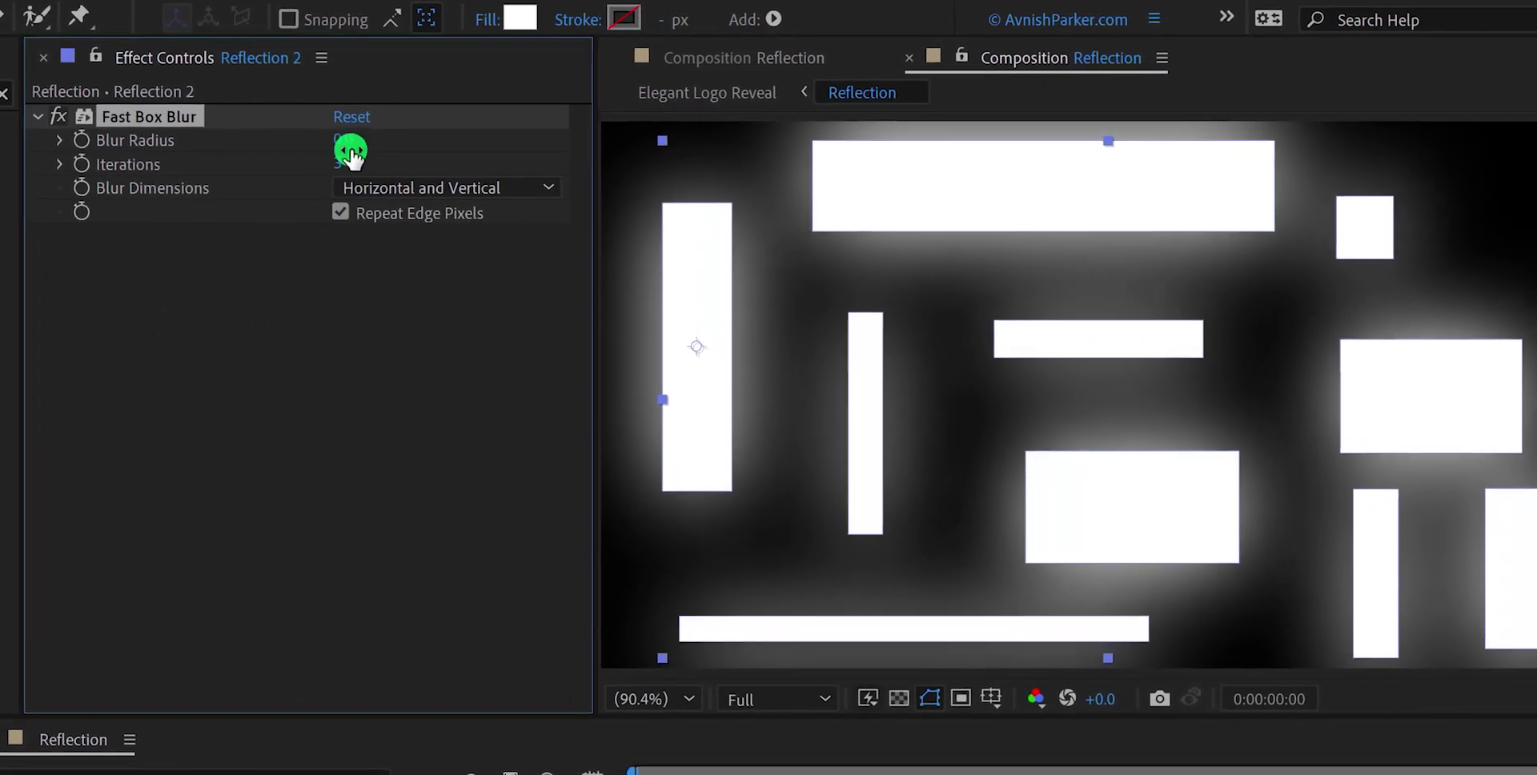
left_click(351, 142)
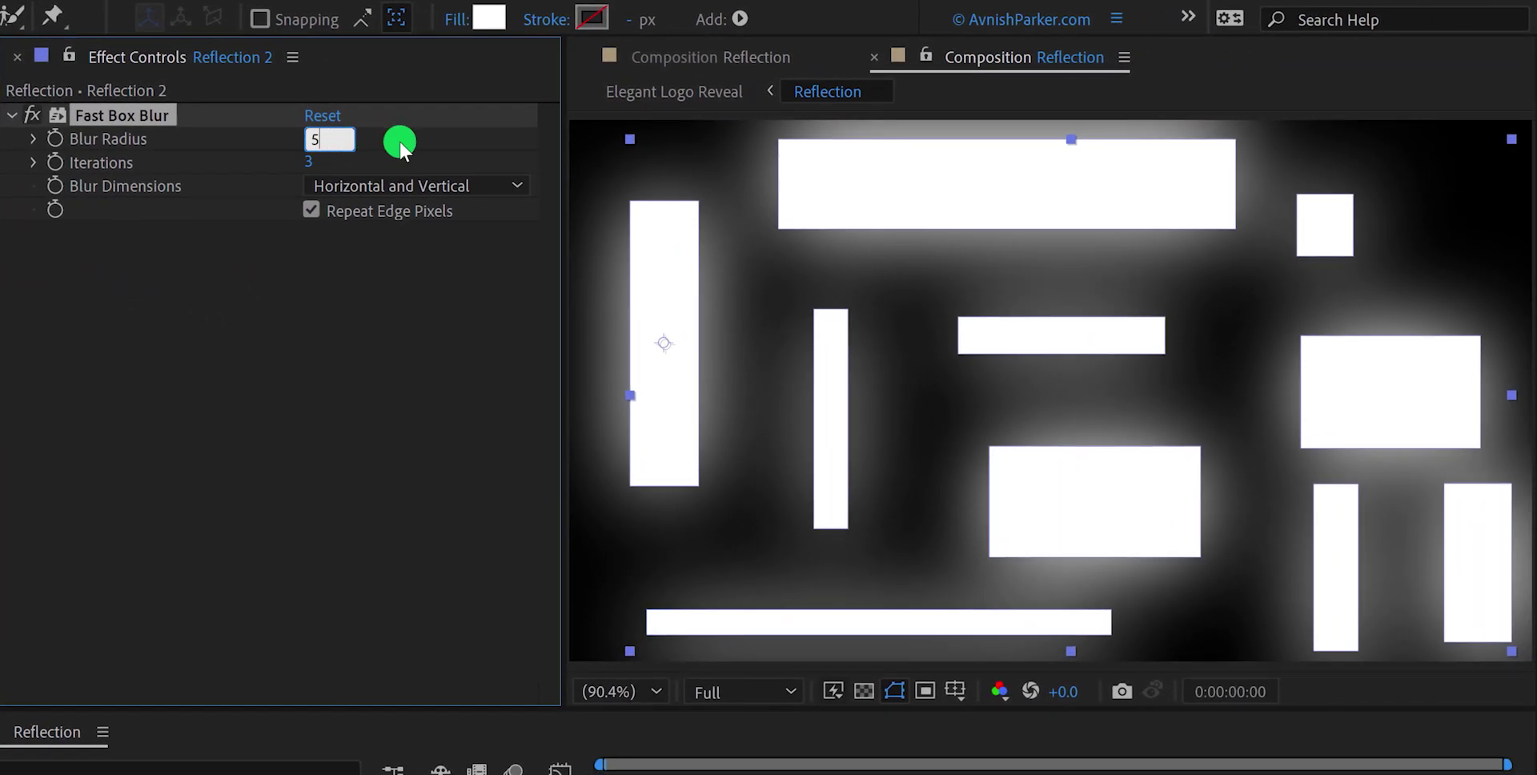
key("Return")
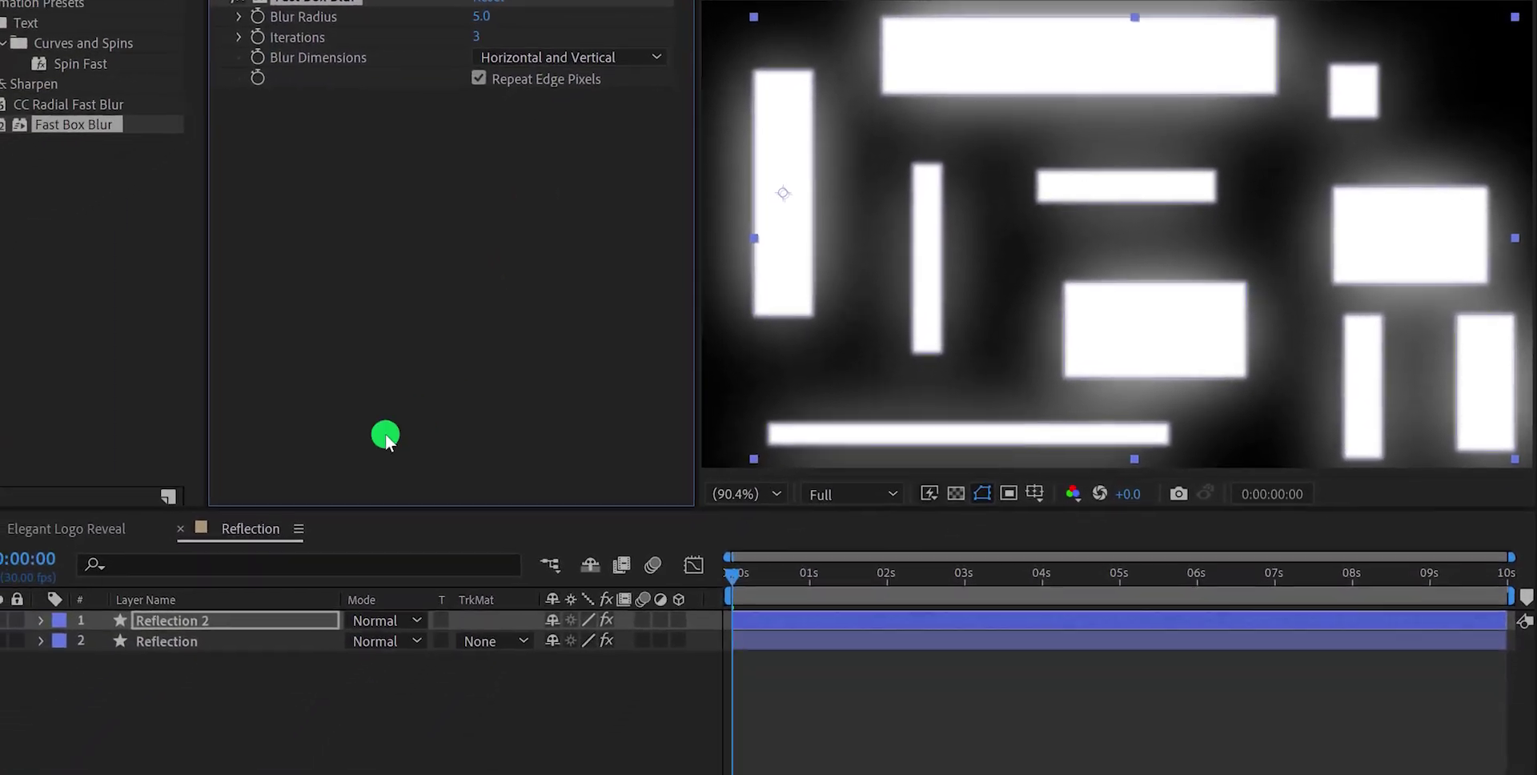
Return to the Elegant Logo Reveal composition and preview the blurred reflection on the logo
left_click(76, 534)
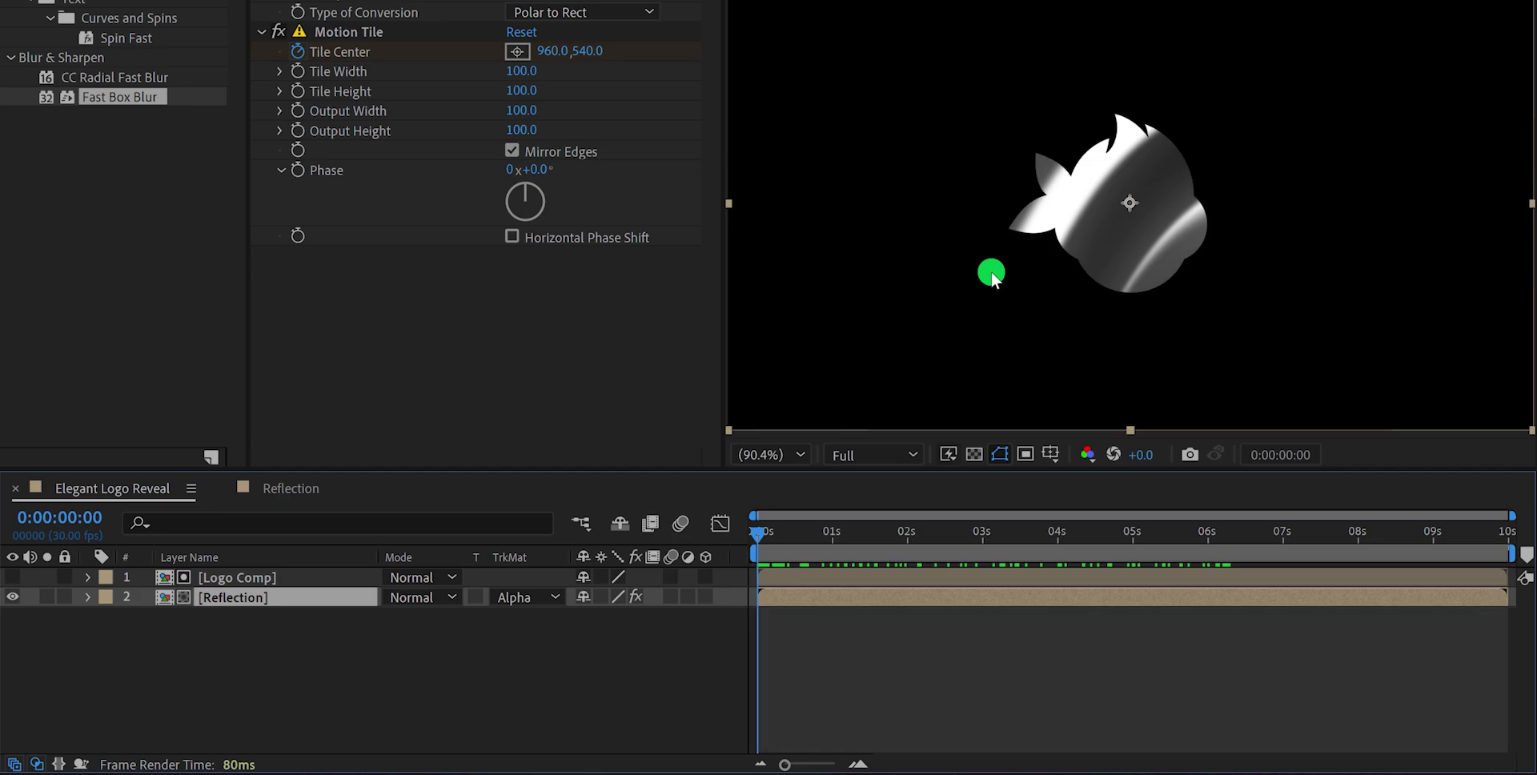
left_click_drag(781, 544, 721, 552)
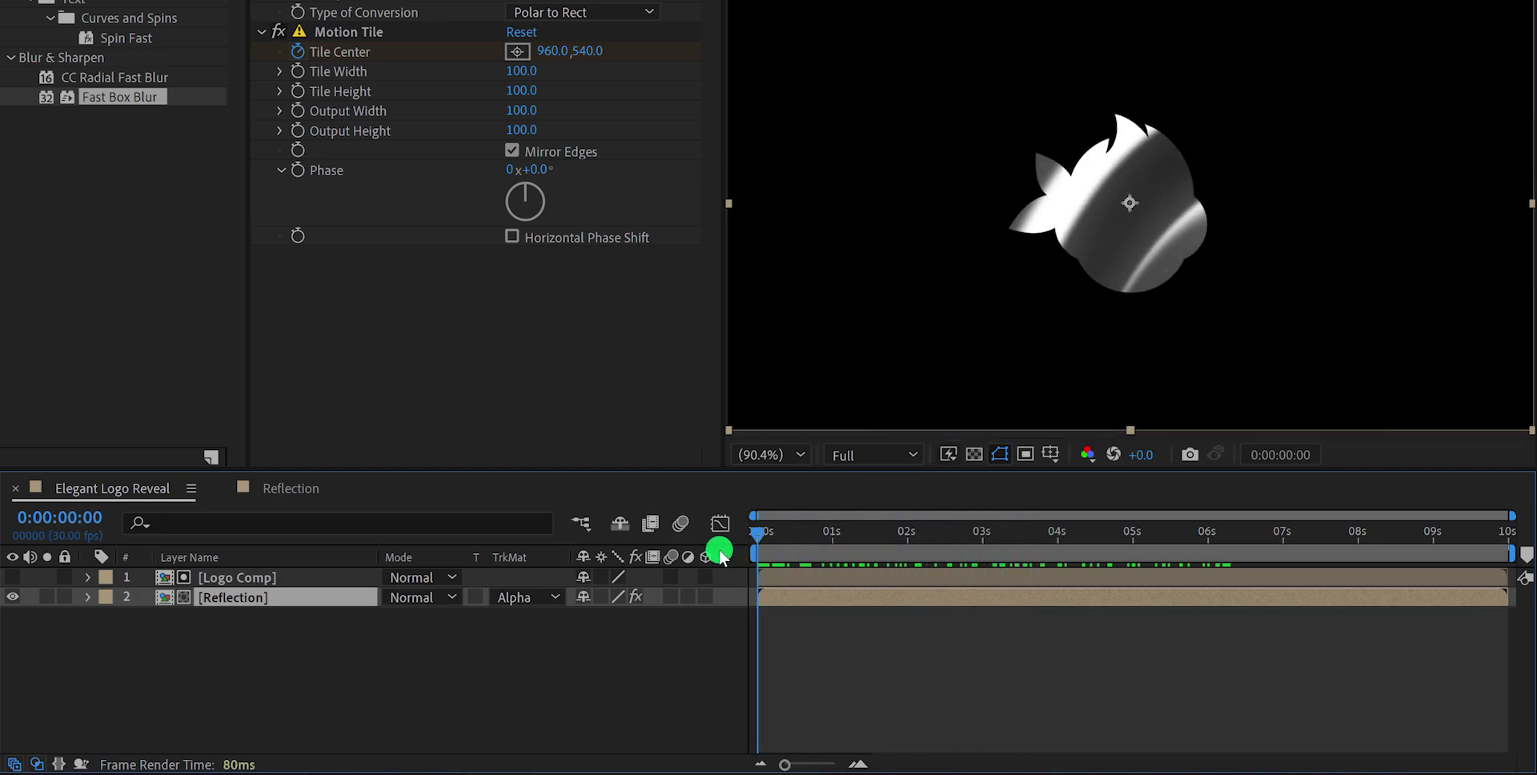
left_click(252, 640)
left_click(281, 595)
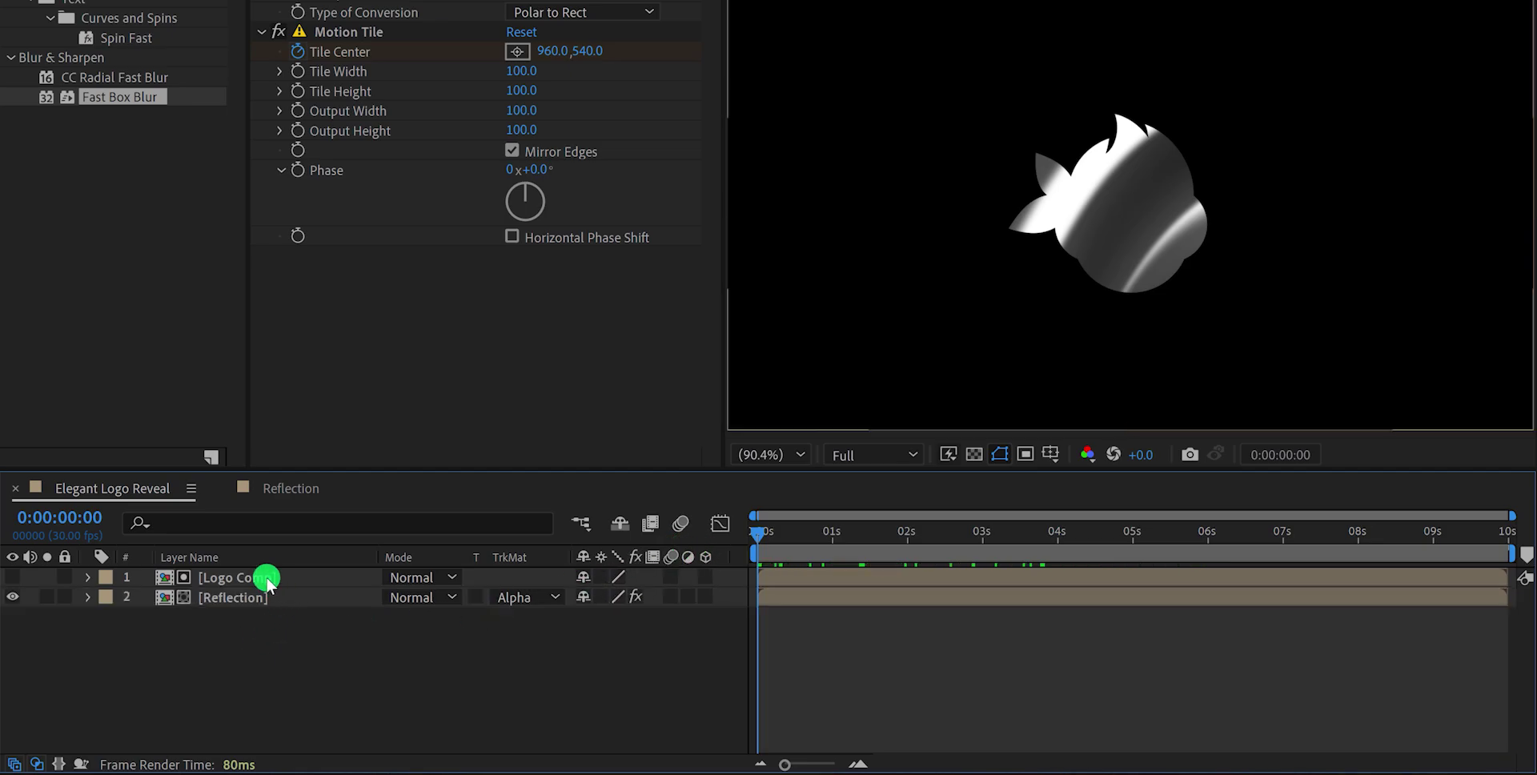
Duplicate the Logo Comp layer and rename the upper copy "Logo Map"
left_click(265, 578)
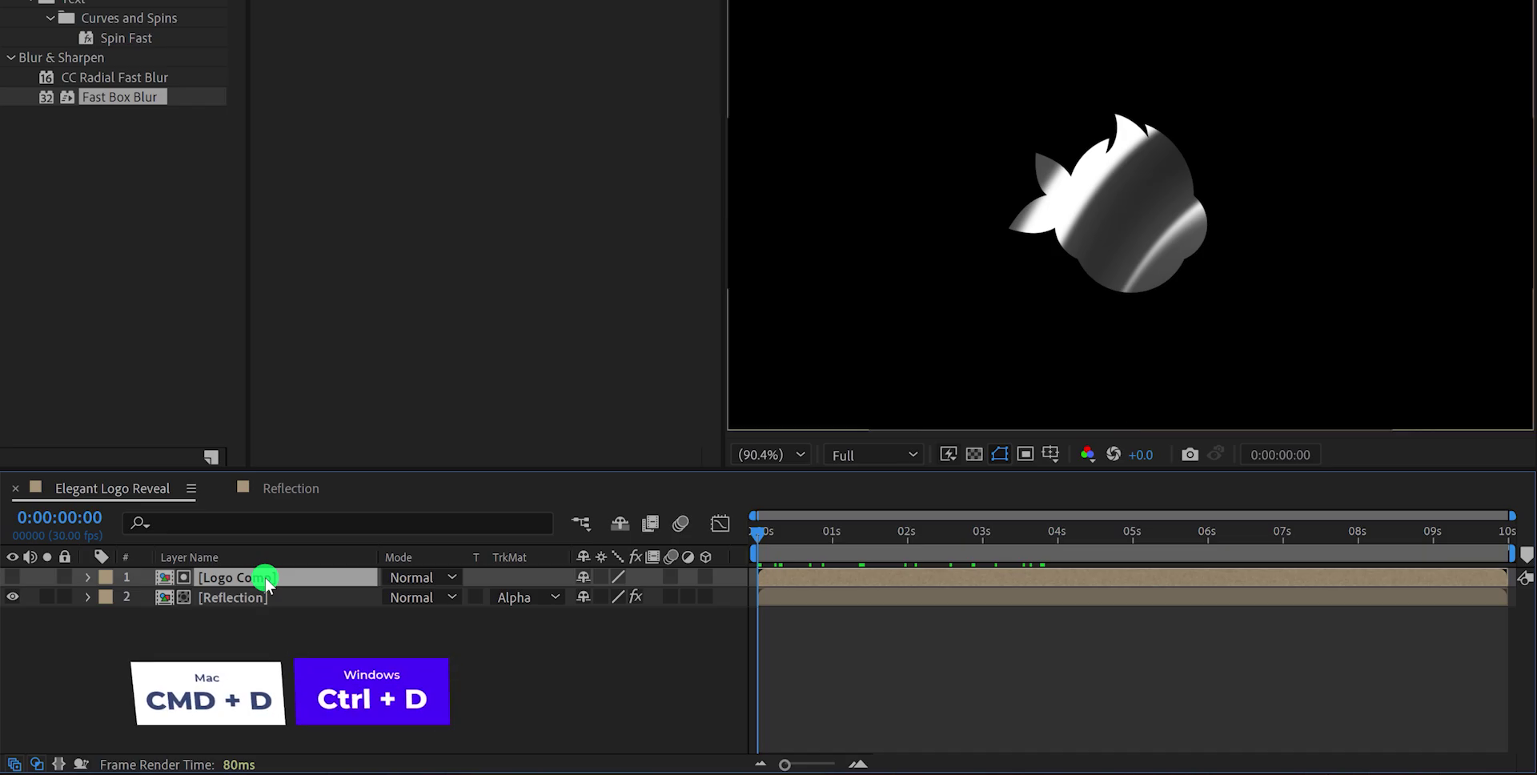
key("ctrl+d")
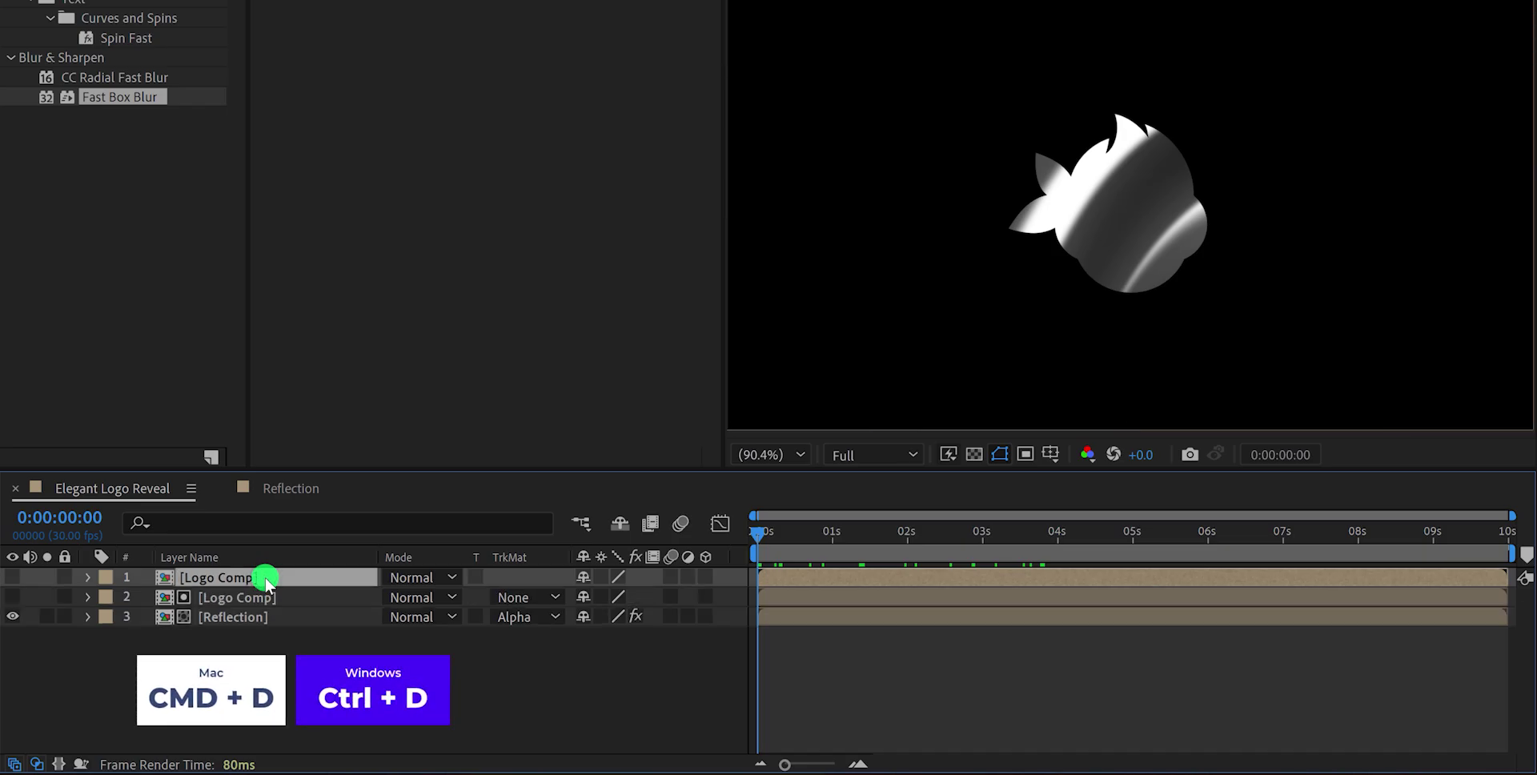
key("Return")
type("Logo Com")
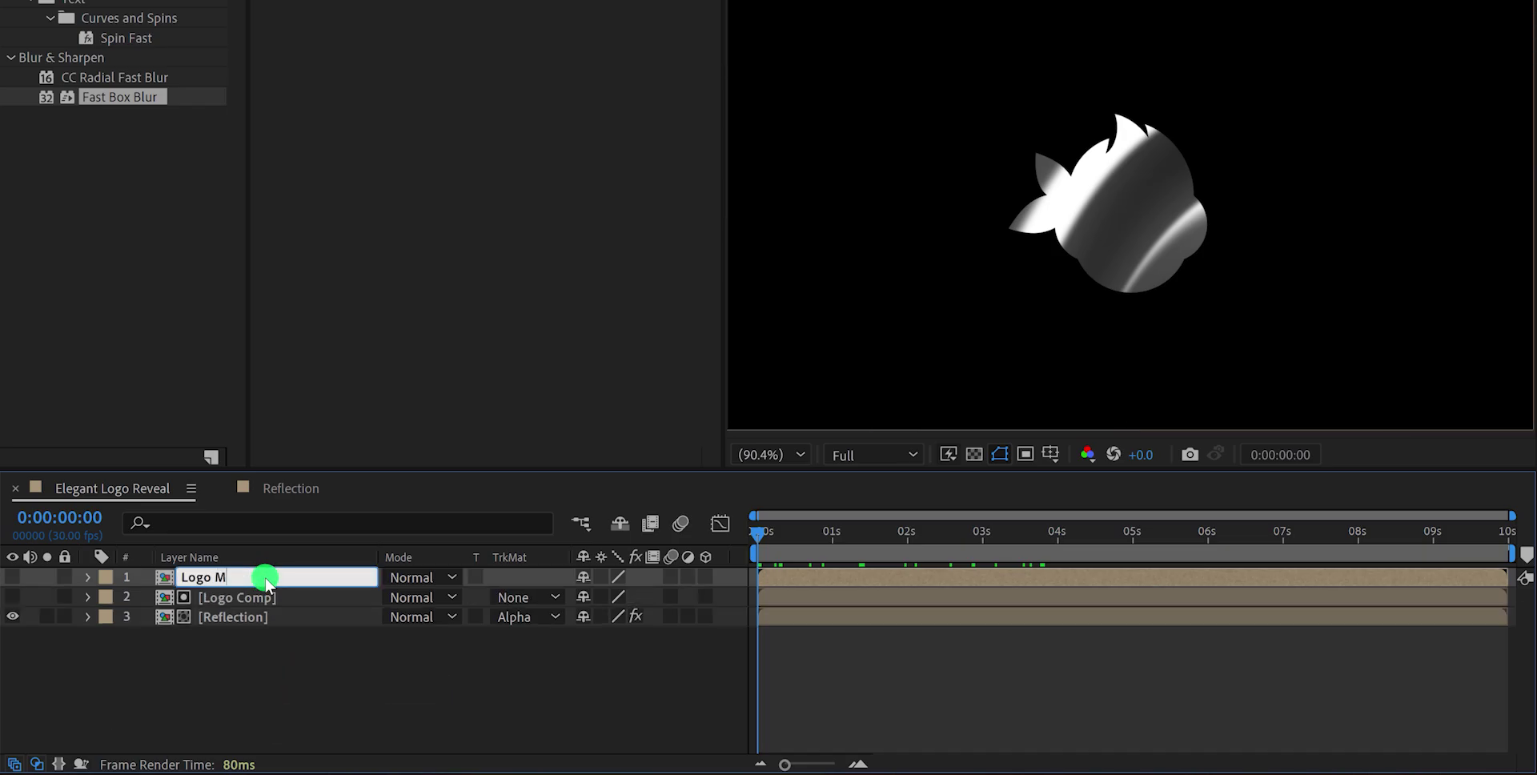
type("p")
key("Return")
Pre-compose the Logo Map layer as "Logo Map Comp", moving all attributes into the new composition
right_click(266, 580)
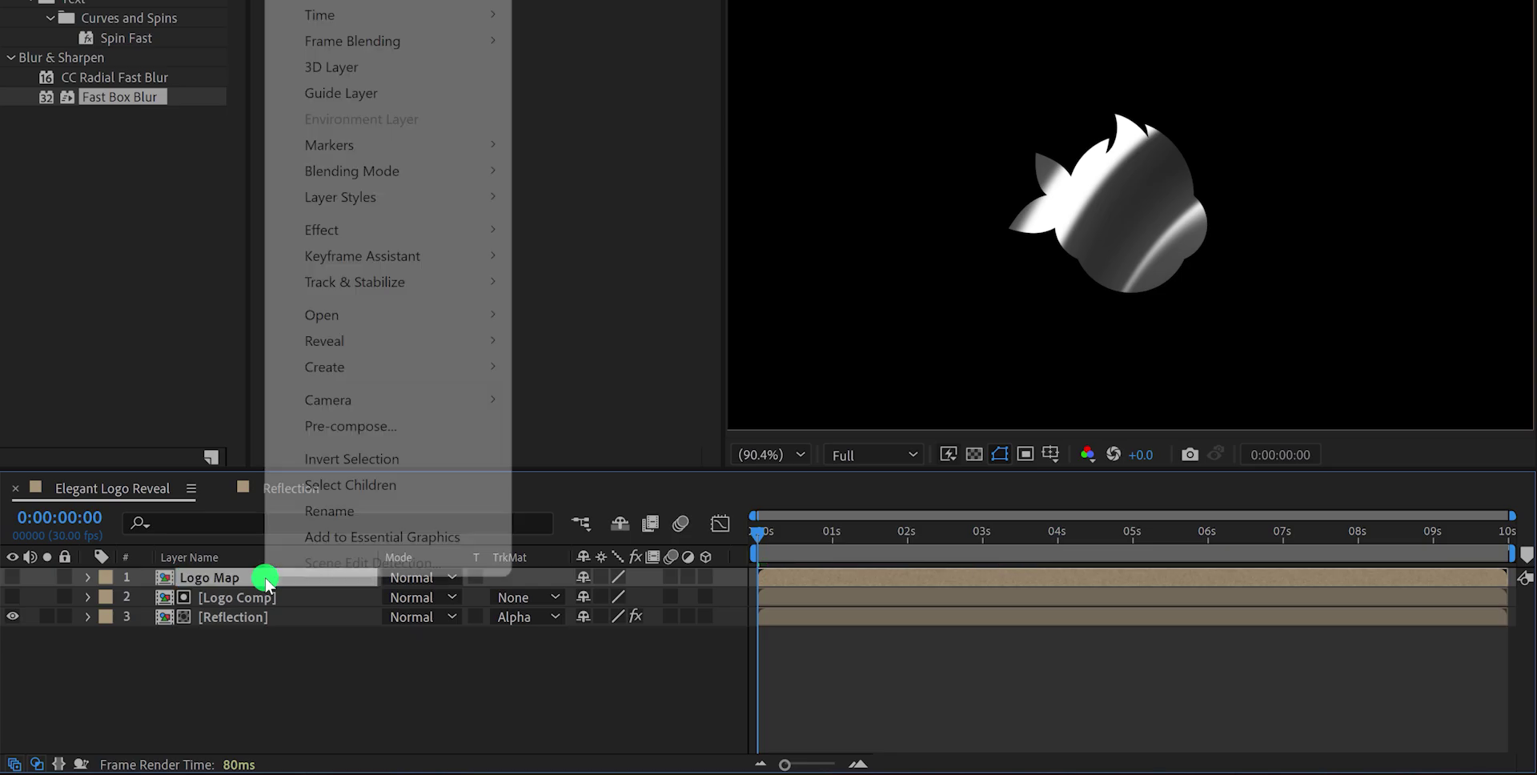
left_click(389, 426)
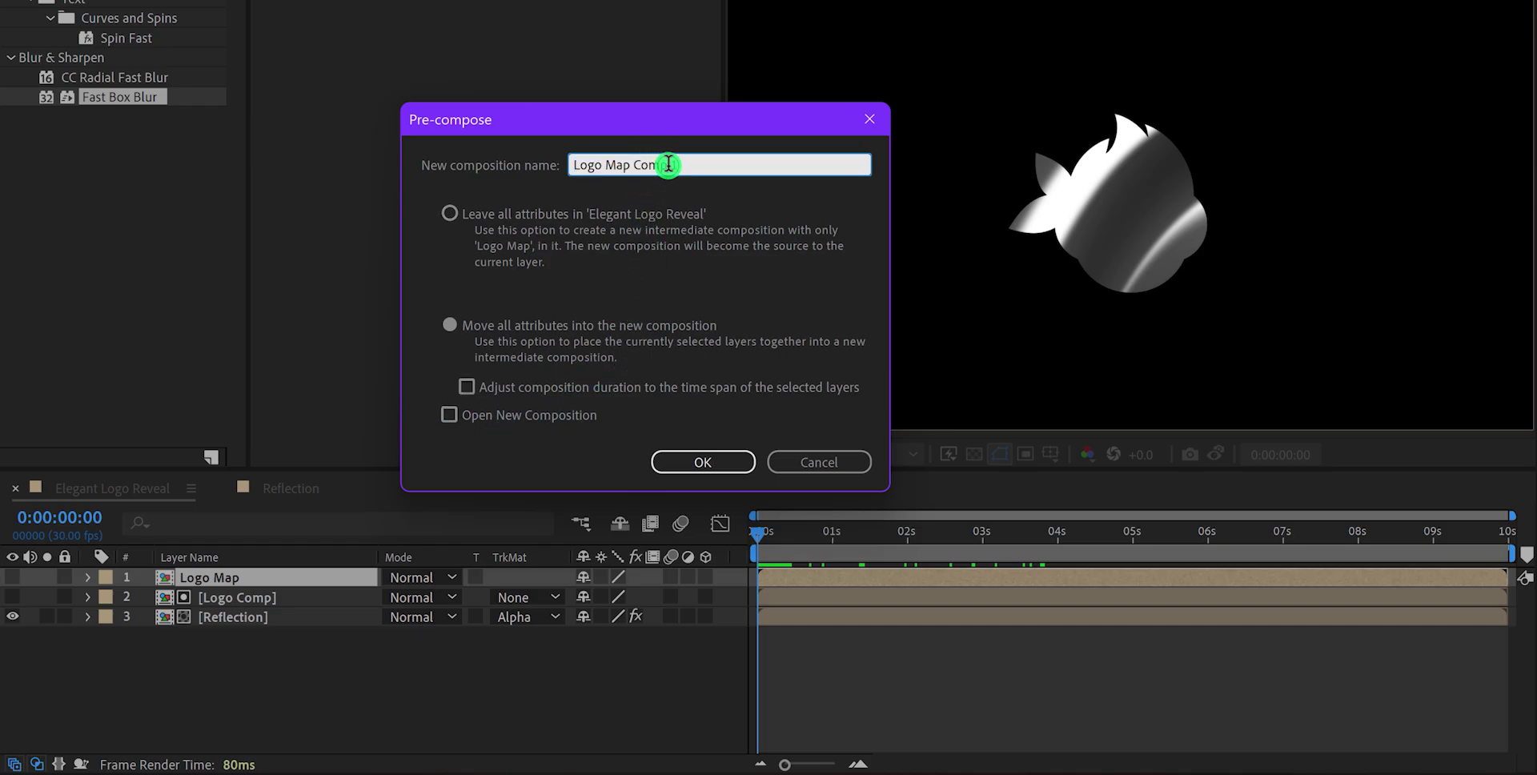
left_click(510, 327)
left_click(676, 460)
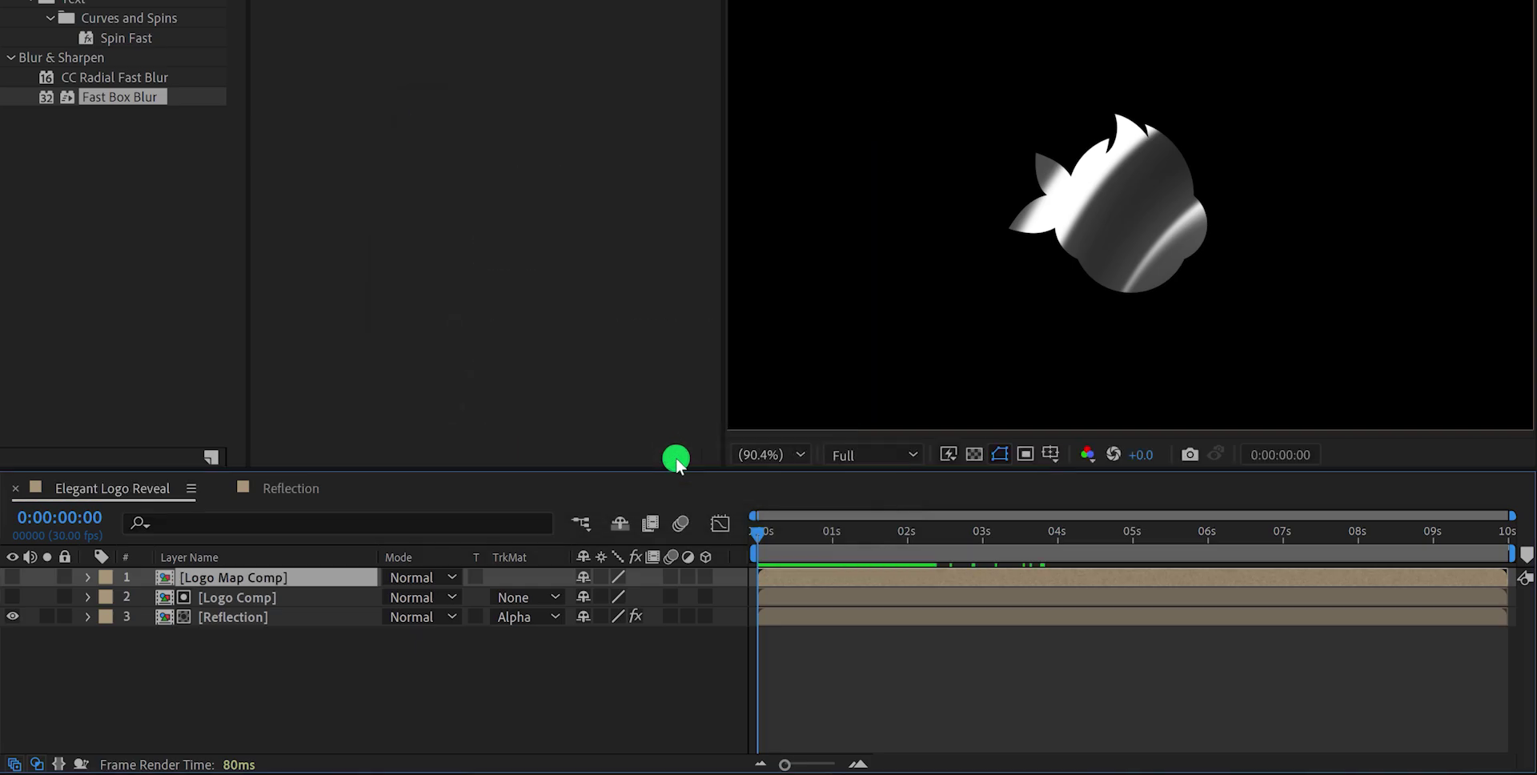
Open Logo Map Comp and apply the Fill effect to its Logo Map layer
double_click(264, 576)
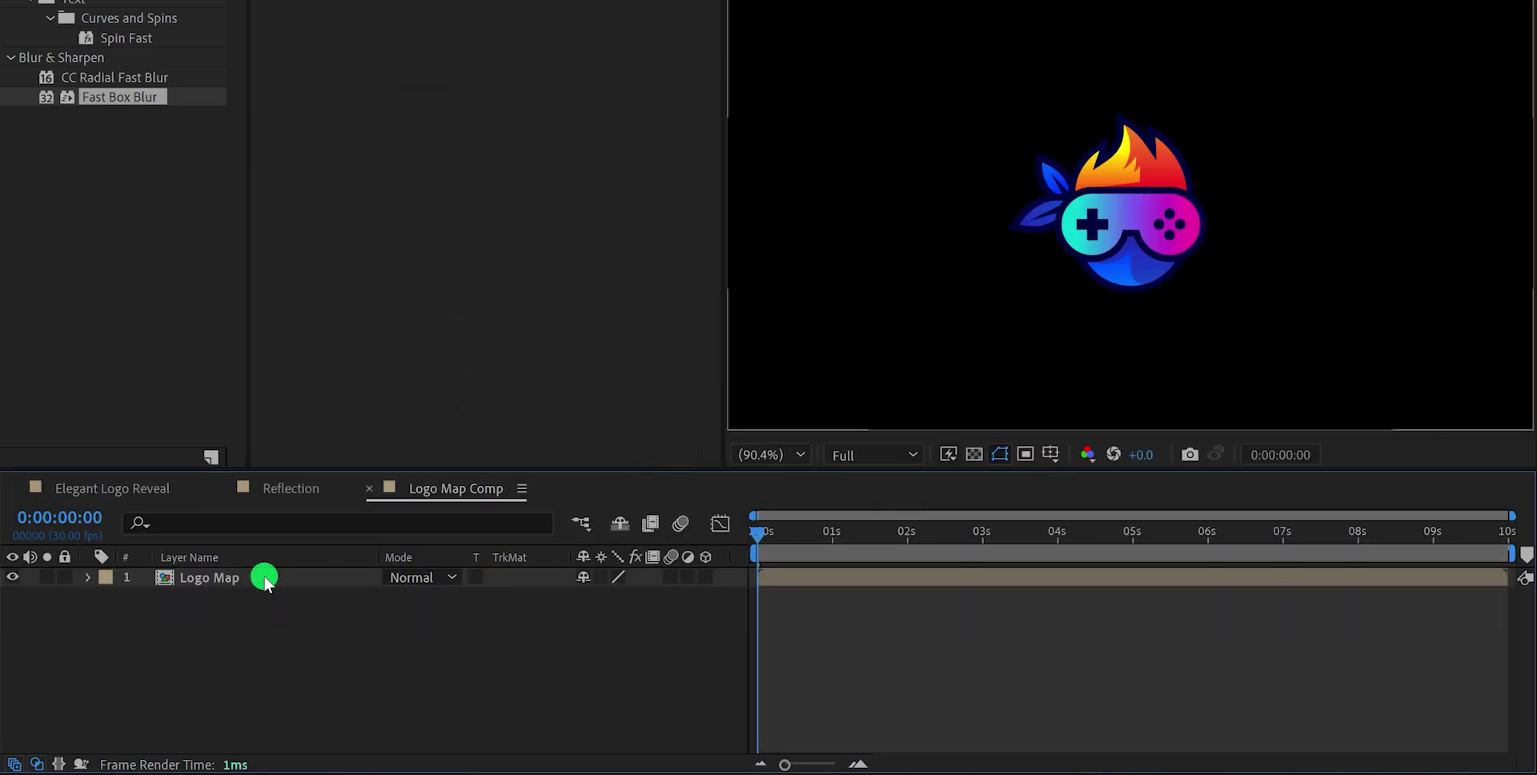
left_click(243, 576)
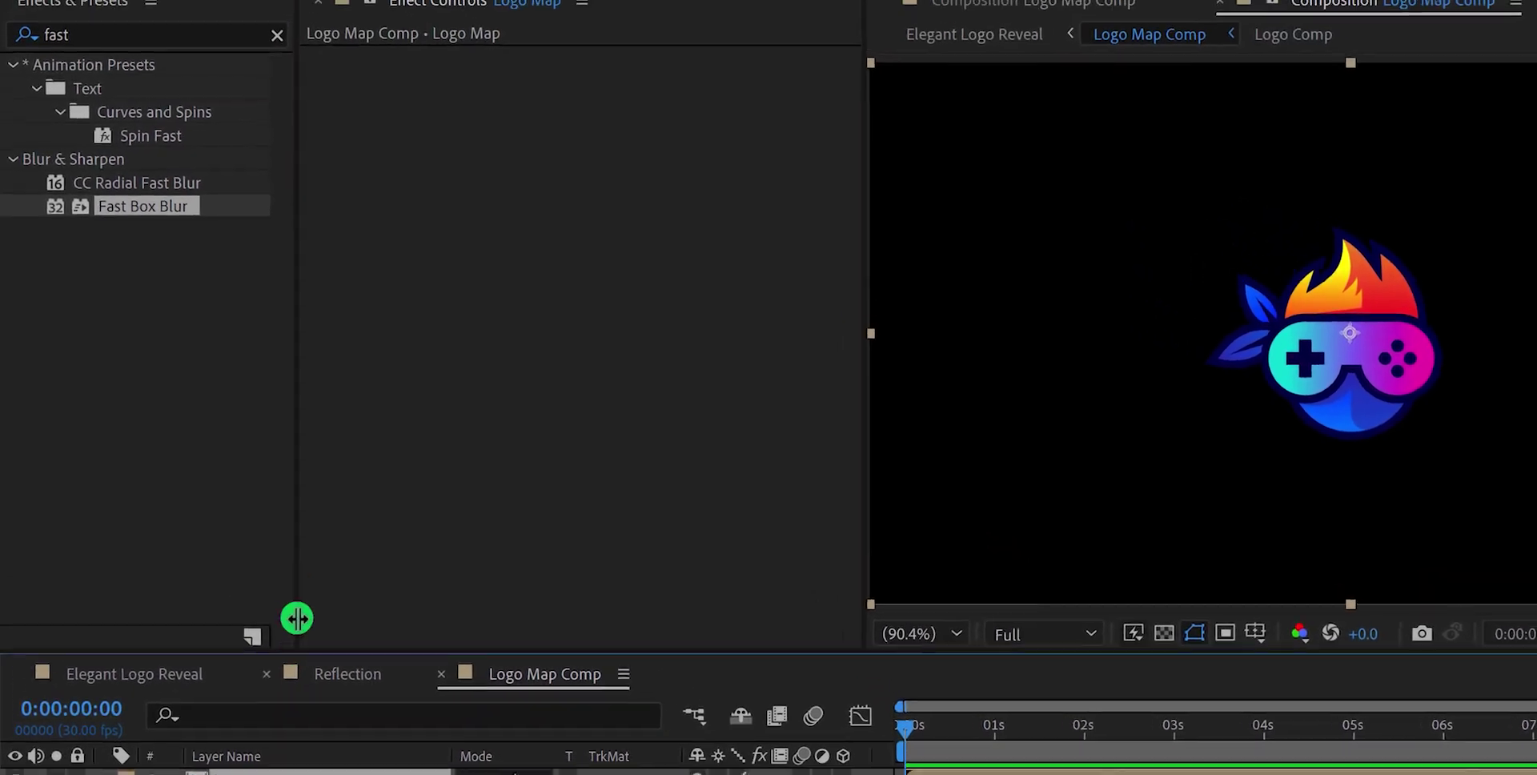
double_click(148, 103)
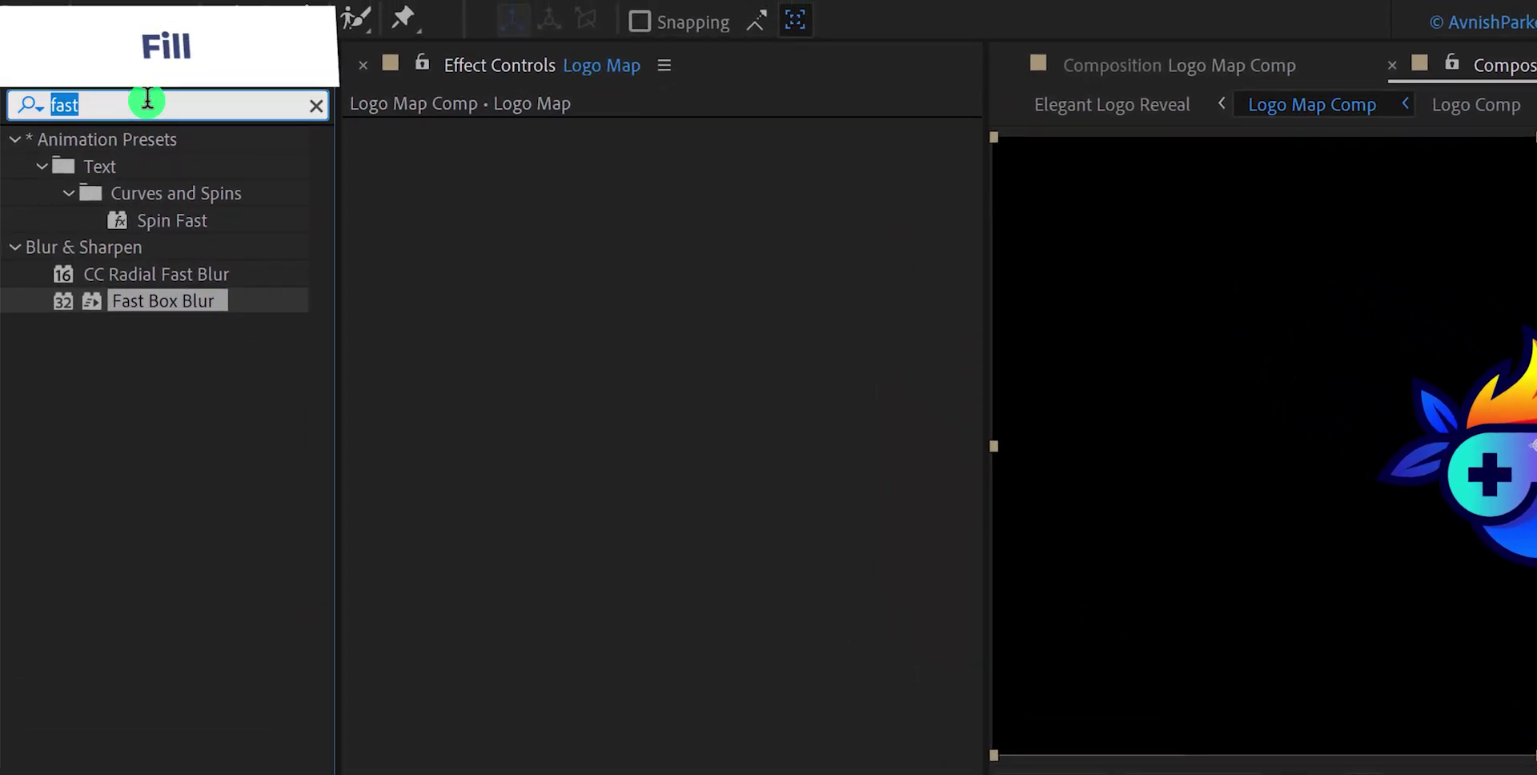
type("fill")
left_click_drag(120, 304, 520, 299)
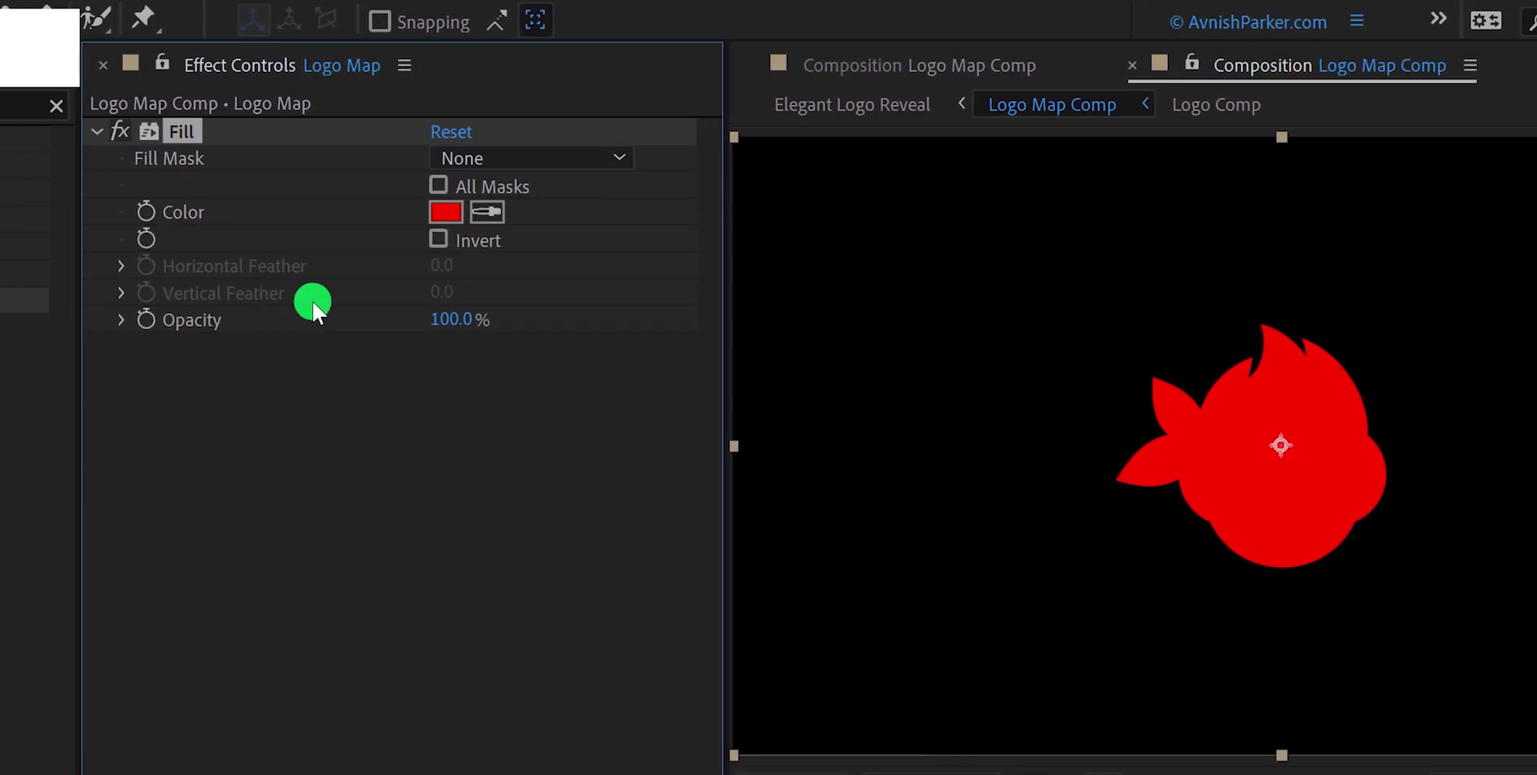
Set the Logo Map layer's Fill color to white (FFFFFF)
left_click(586, 212)
left_click_drag(570, 226, 291, 125)
left_click_drag(68, 125, 31, 116)
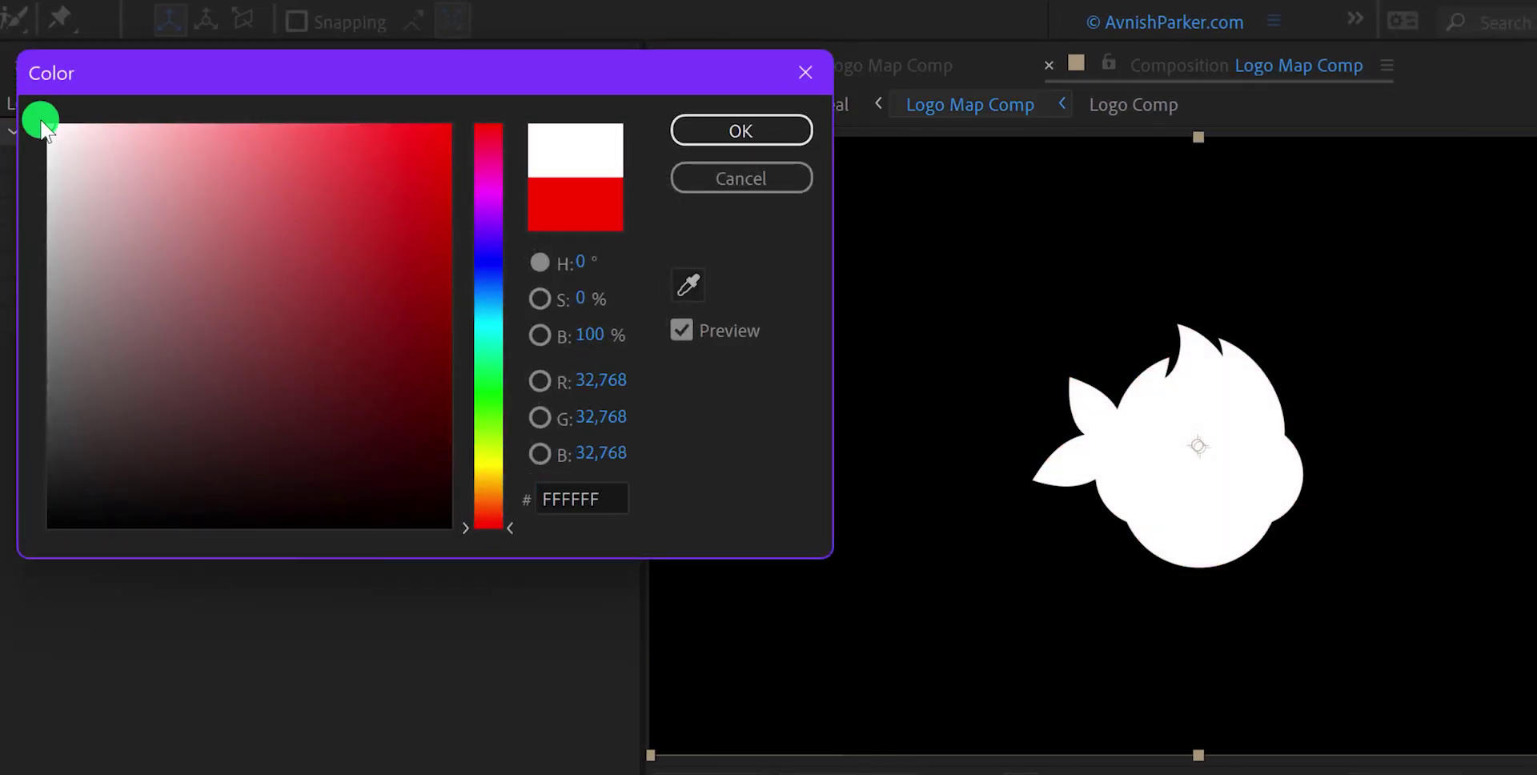
left_click(679, 135)
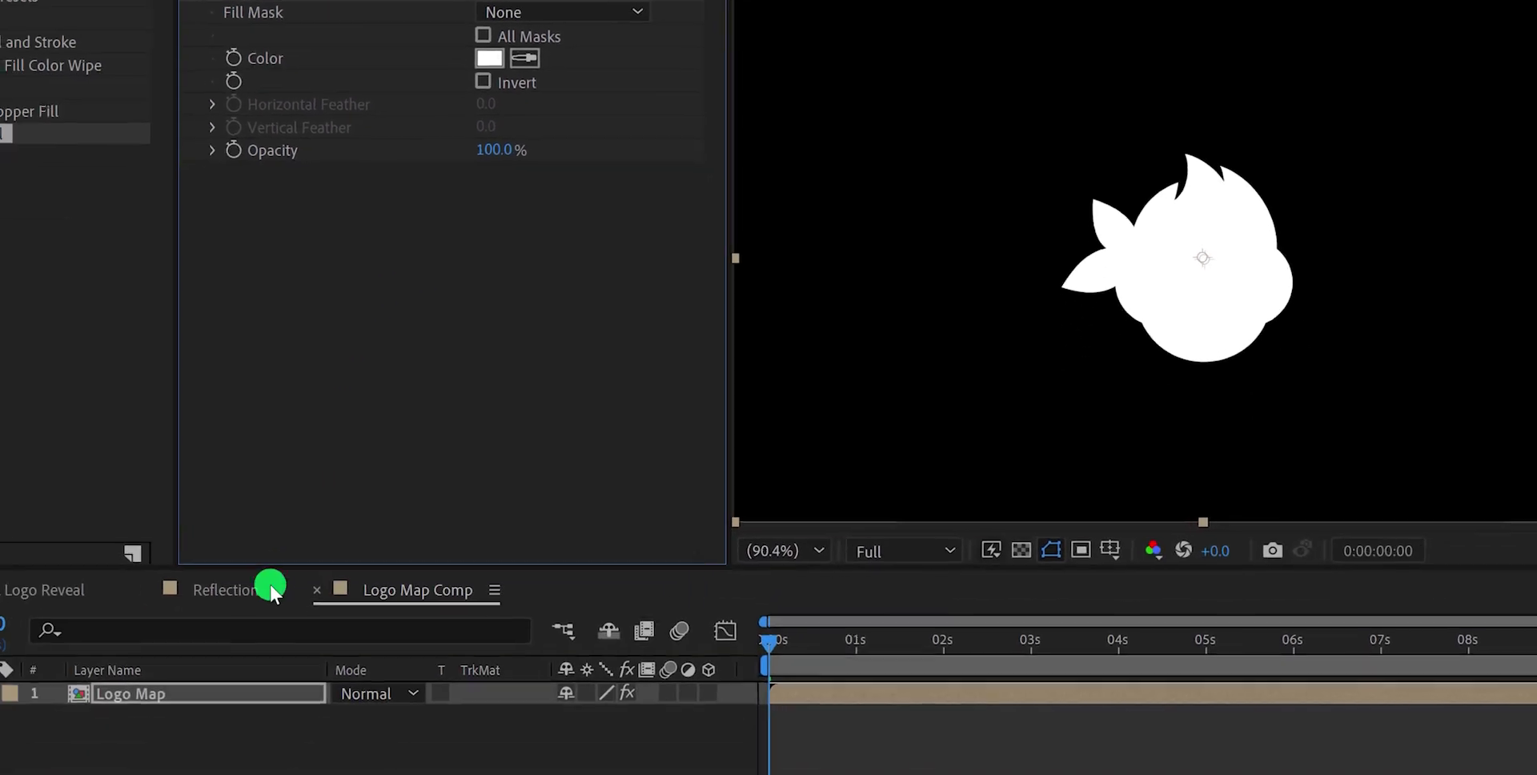
Duplicate the Logo Map layer and set the lower copy's Fill color to black (000000)
left_click(151, 693)
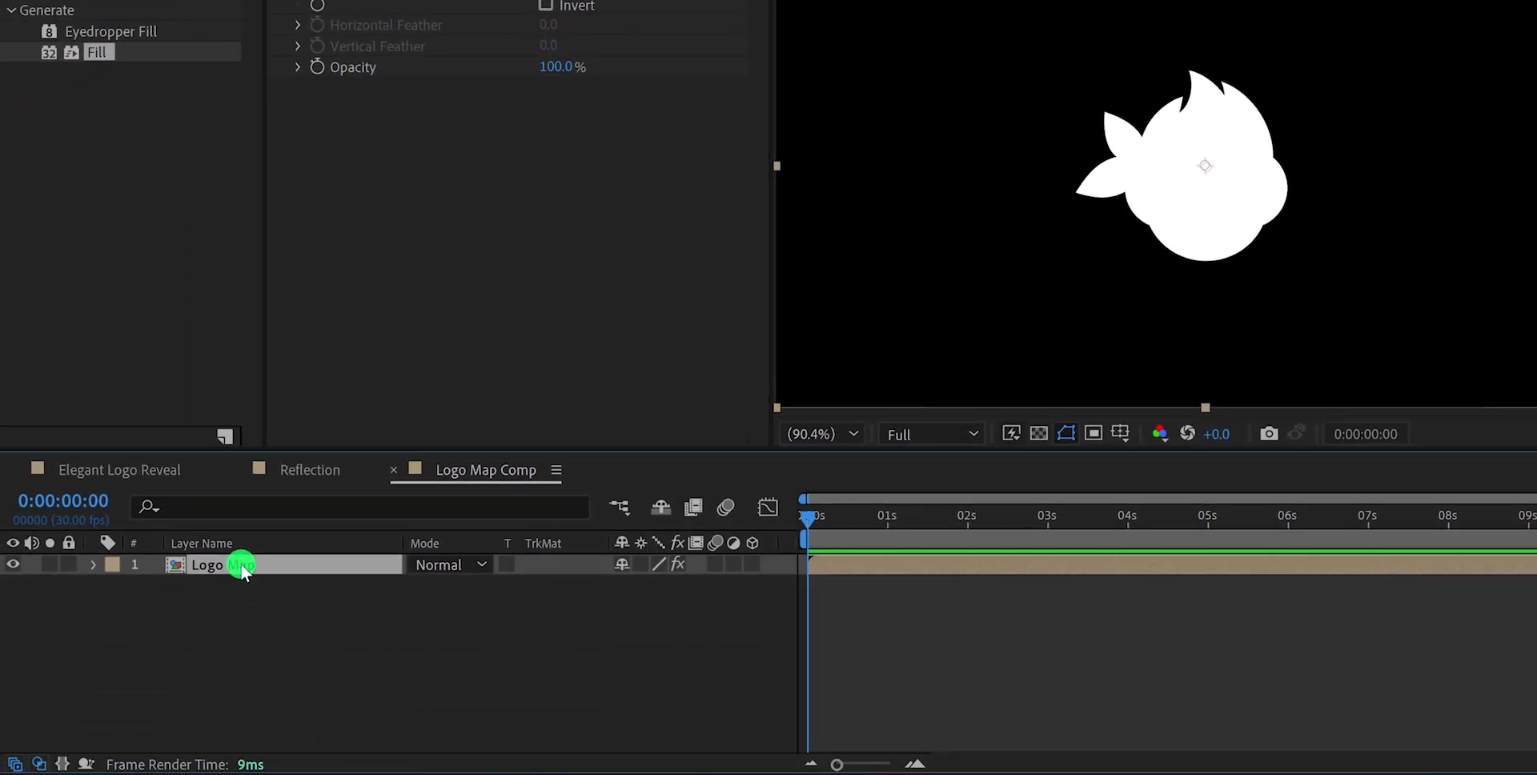
key("ctrl+d")
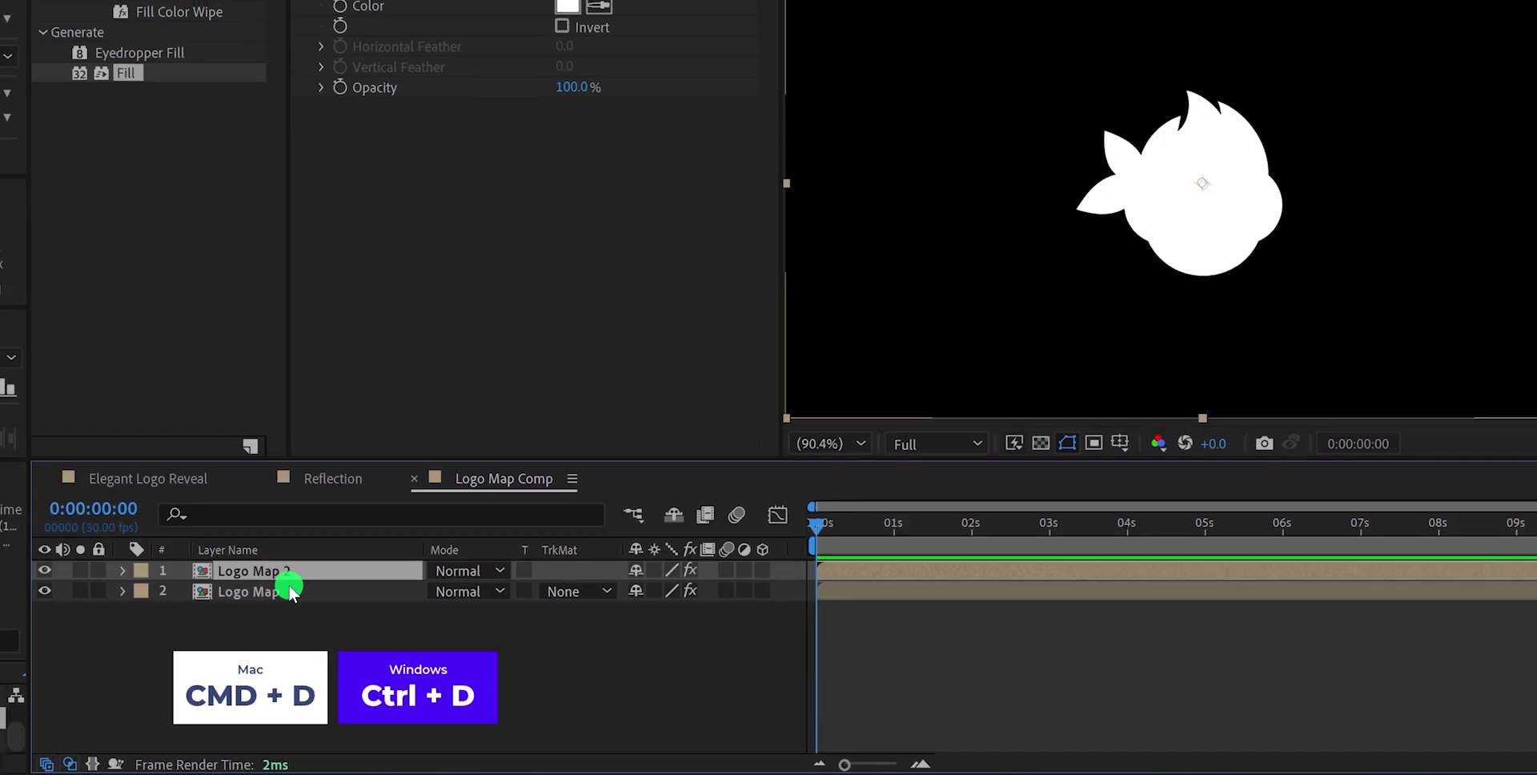
left_click(290, 590)
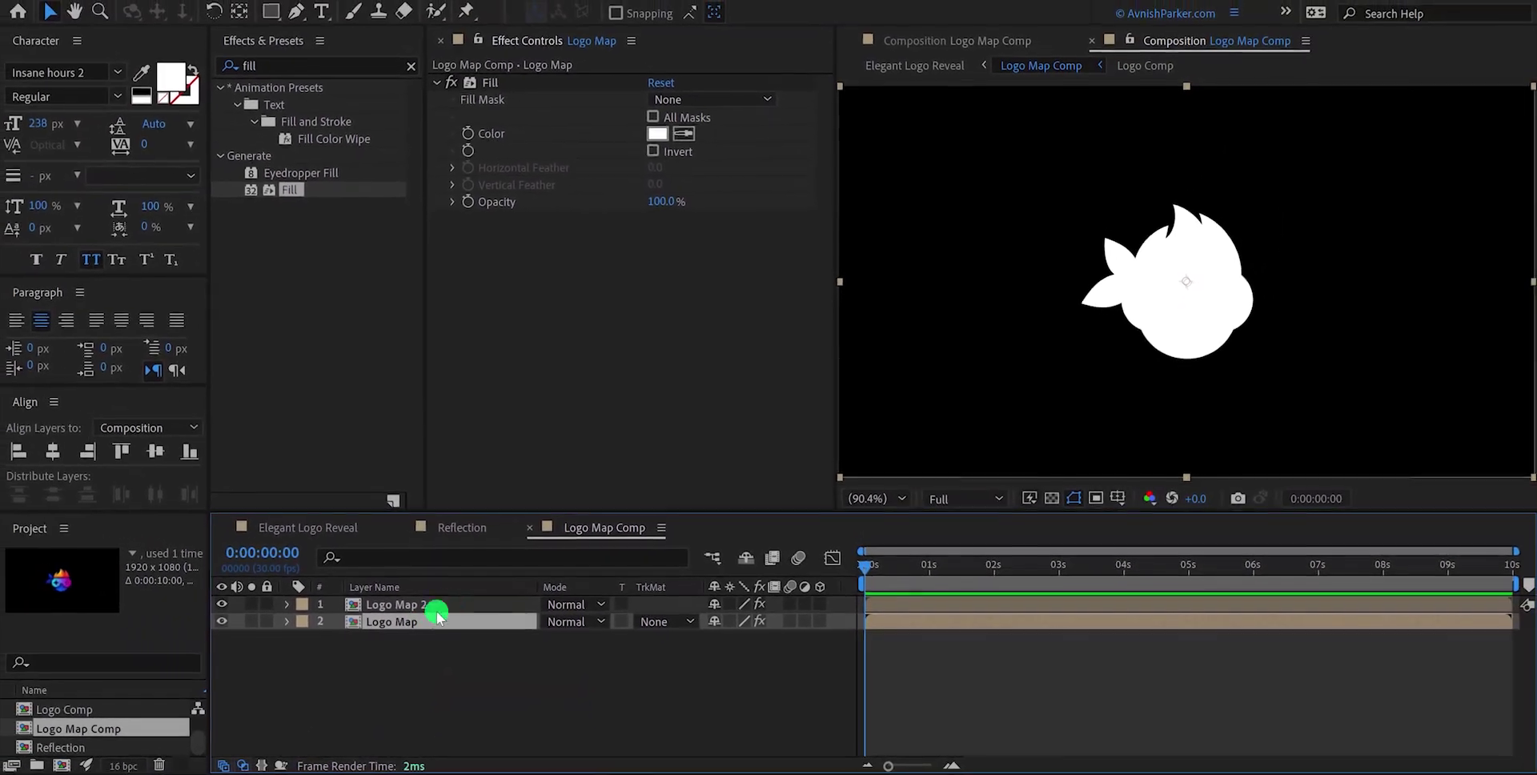
left_click(657, 138)
left_click_drag(652, 137, 438, 335)
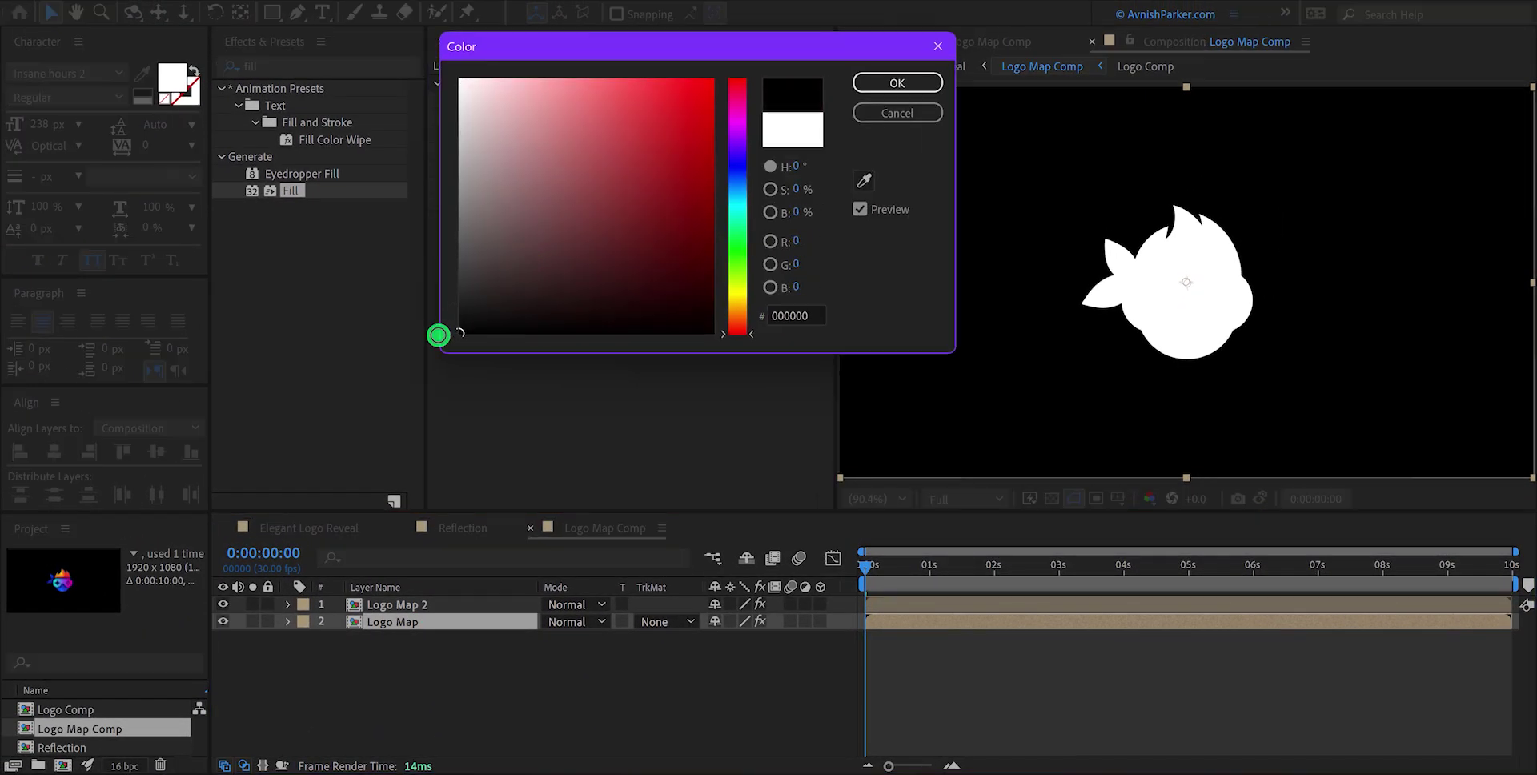
left_click(864, 90)
Turn on the transparency grid and apply Simple Choker to the Logo Map 2 layer with Choke Matte at 1.30
scroll(1162, 297, "up", 3)
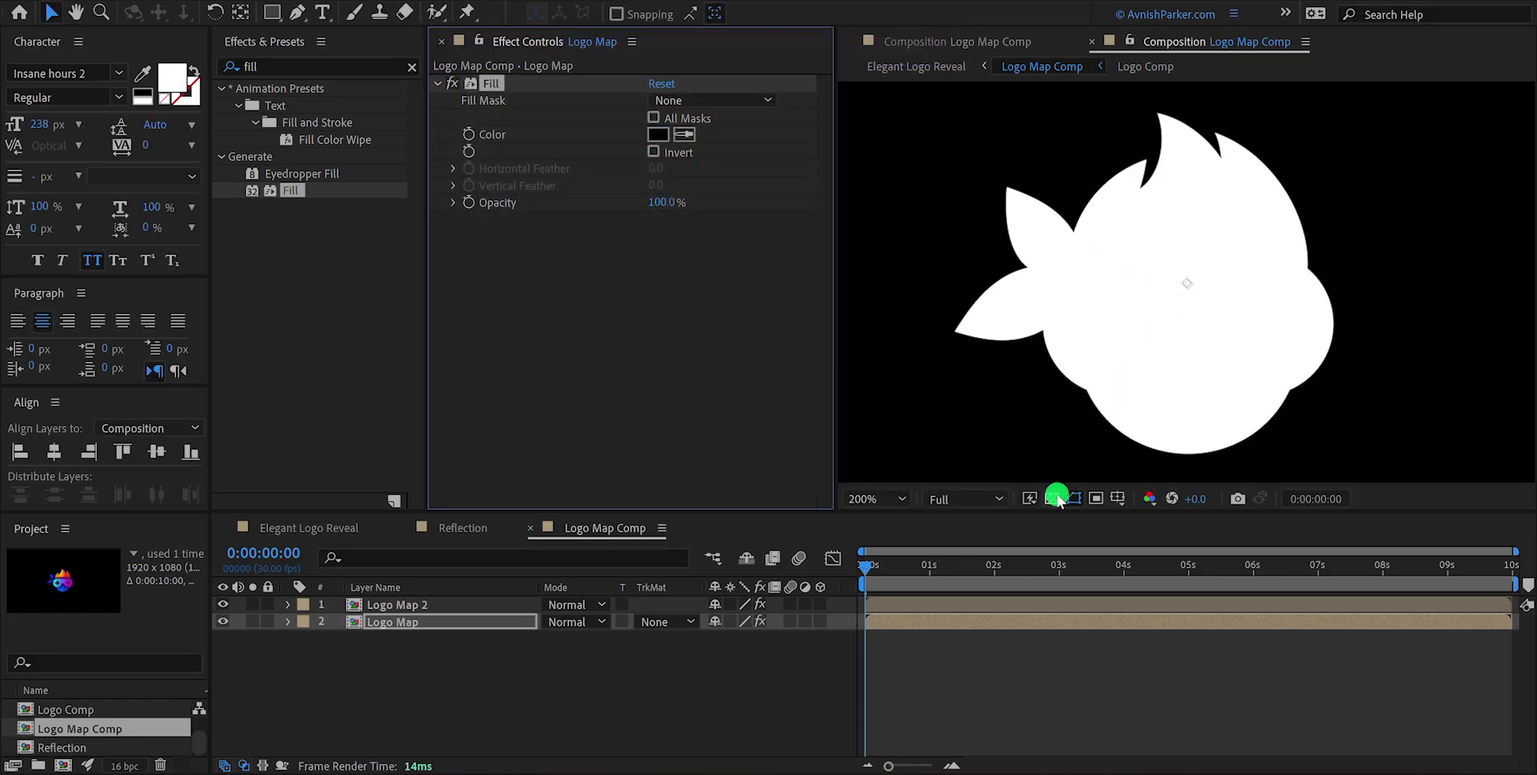
left_click(1054, 498)
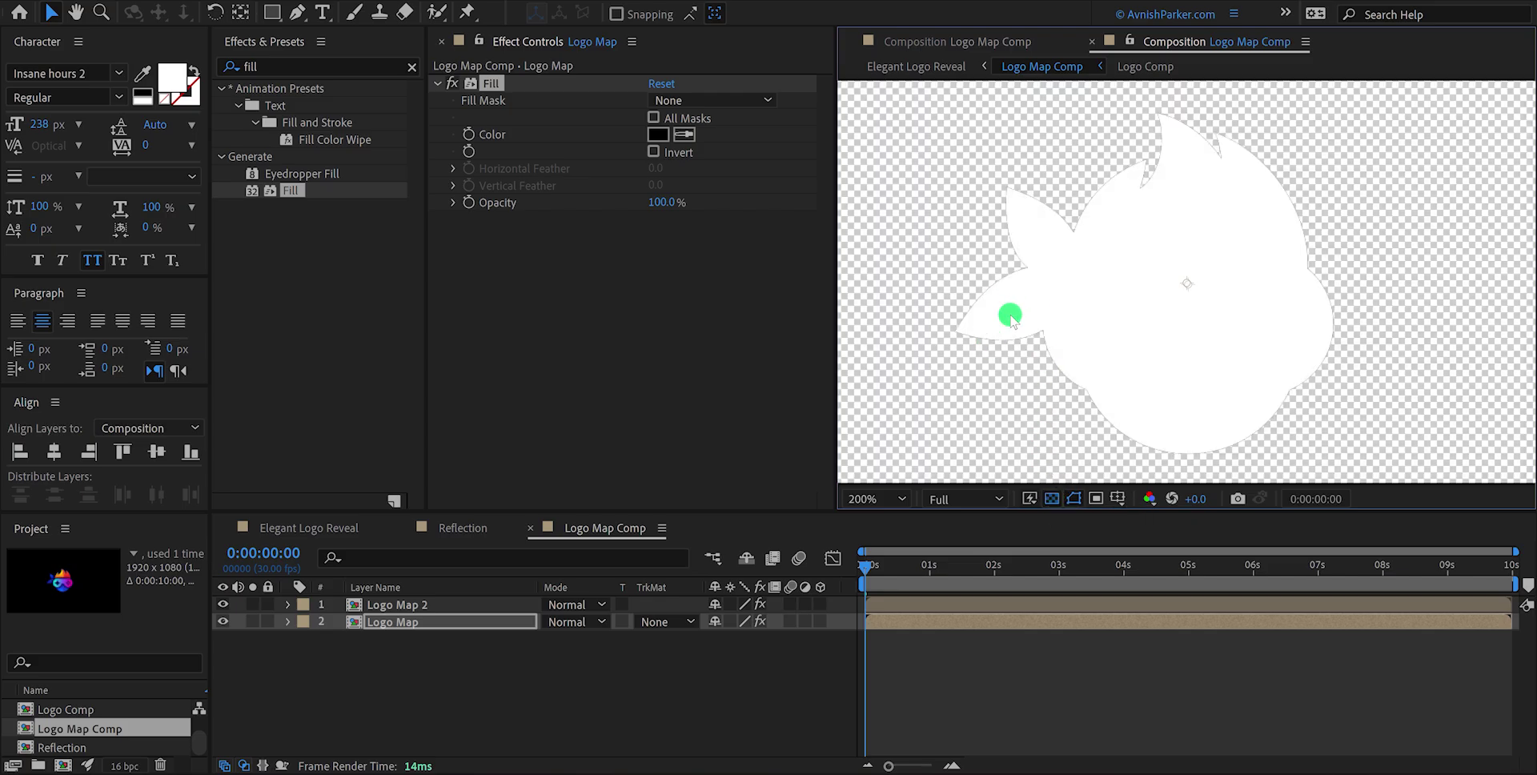
left_click_drag(520, 618, 400, 609)
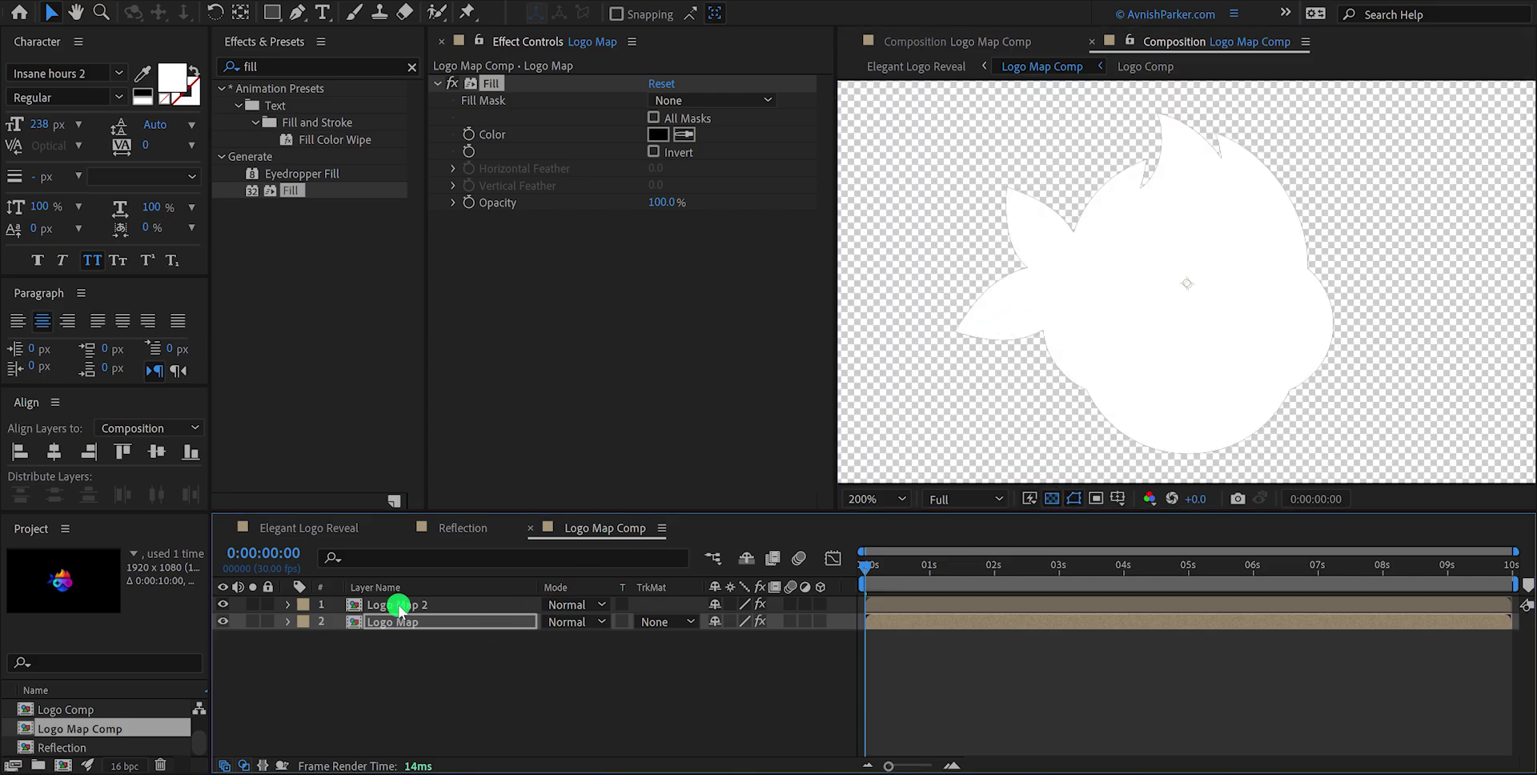
left_click(400, 606)
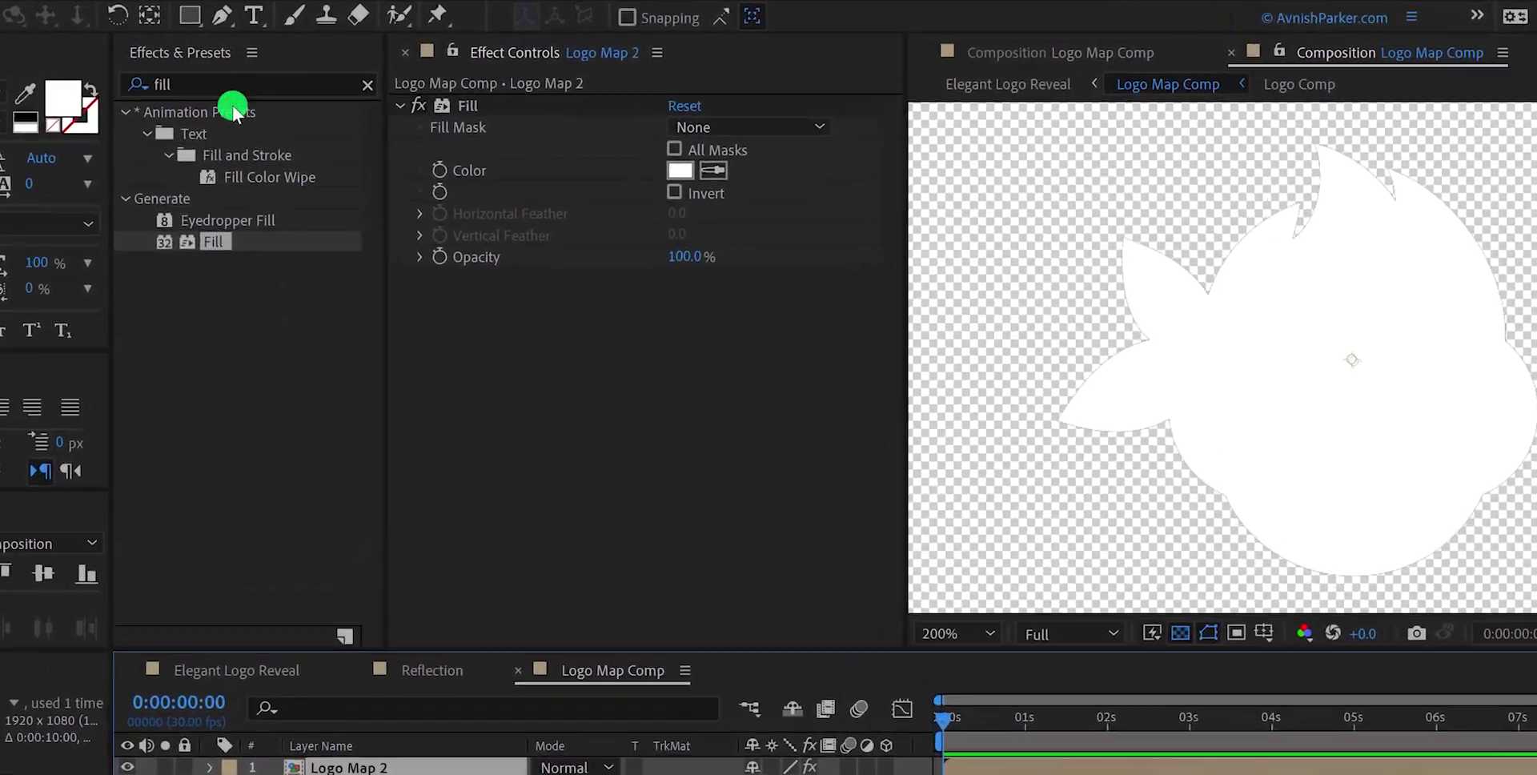
left_click(298, 66)
double_click(136, 105)
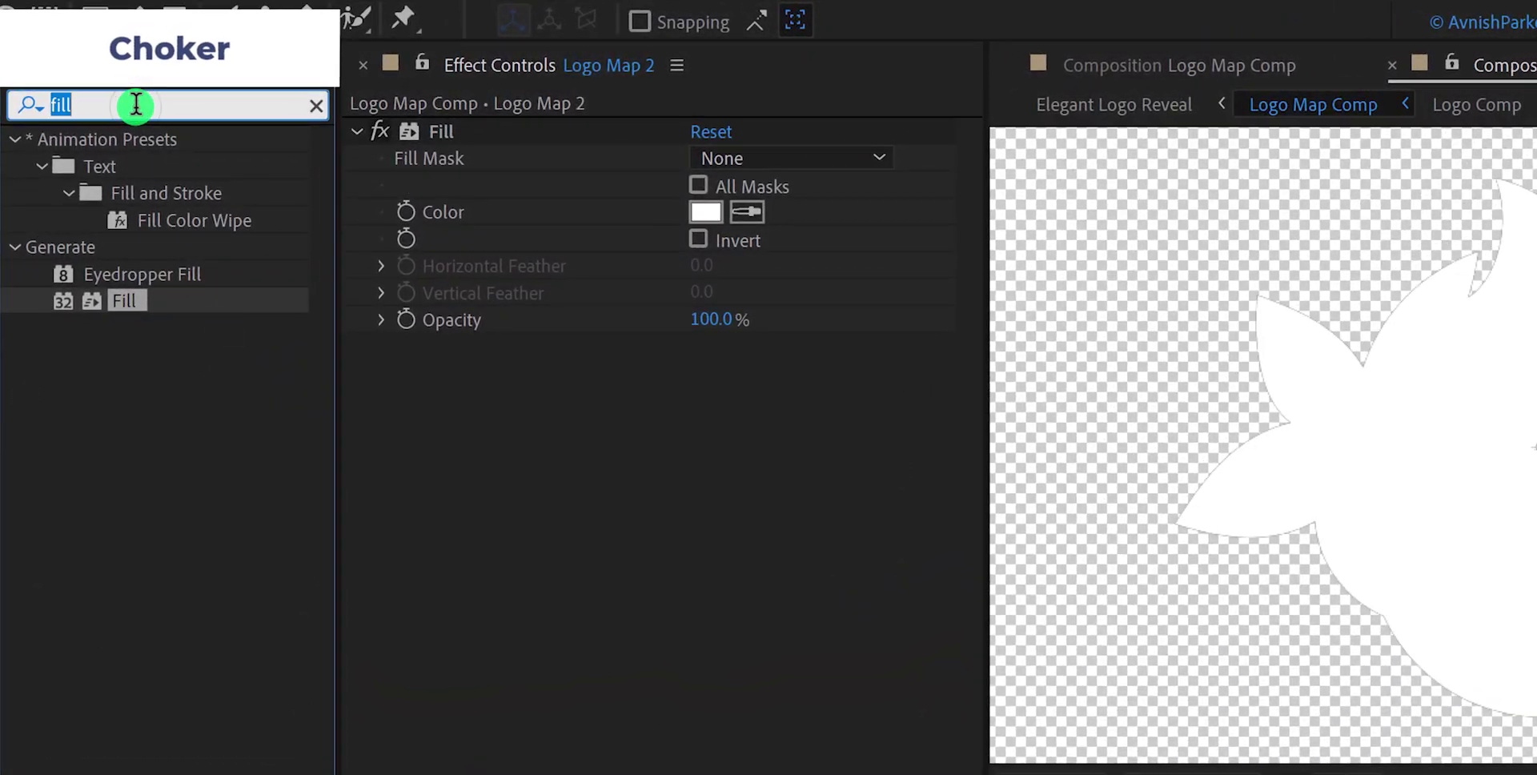
type("chok")
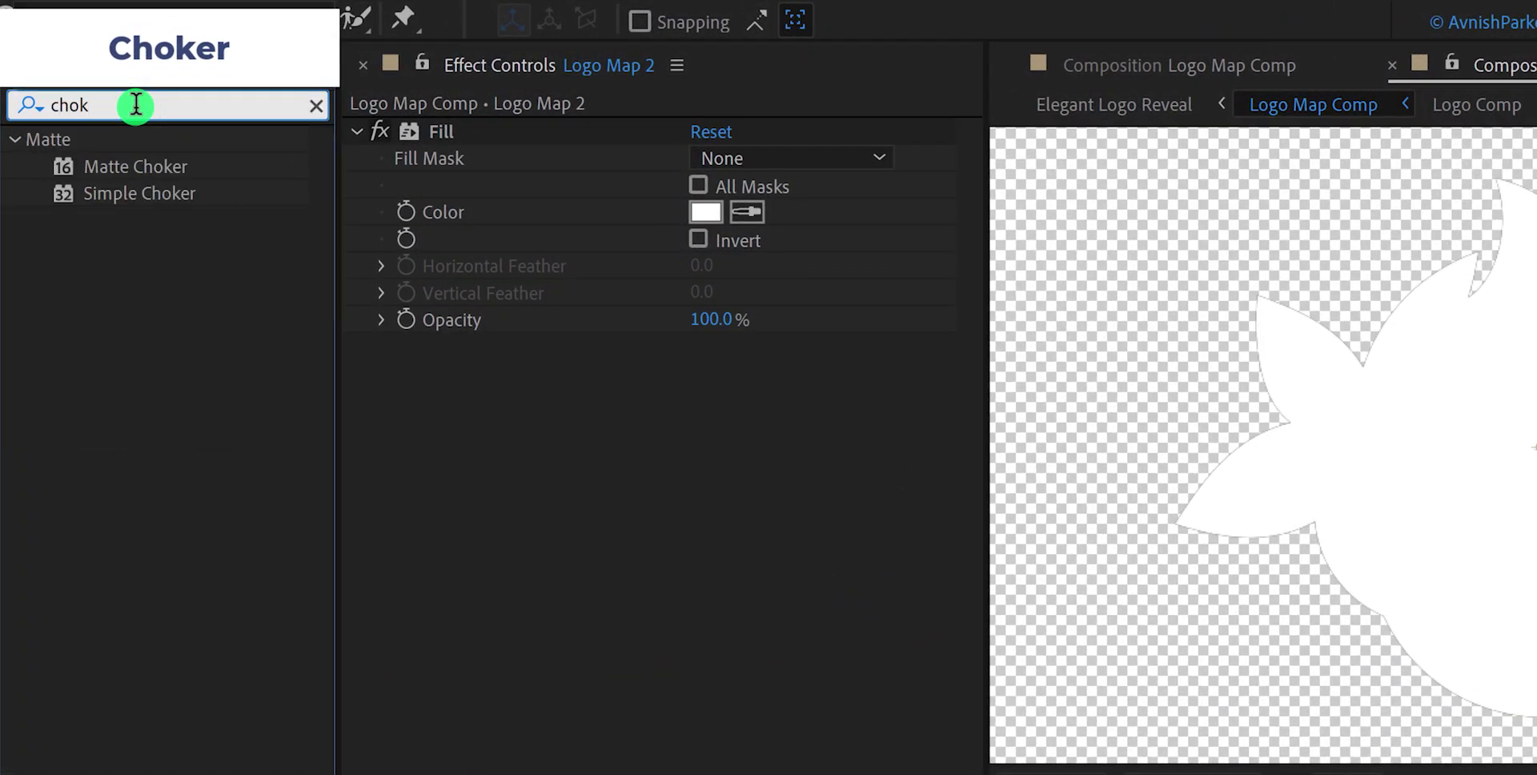
left_click_drag(164, 196, 494, 407)
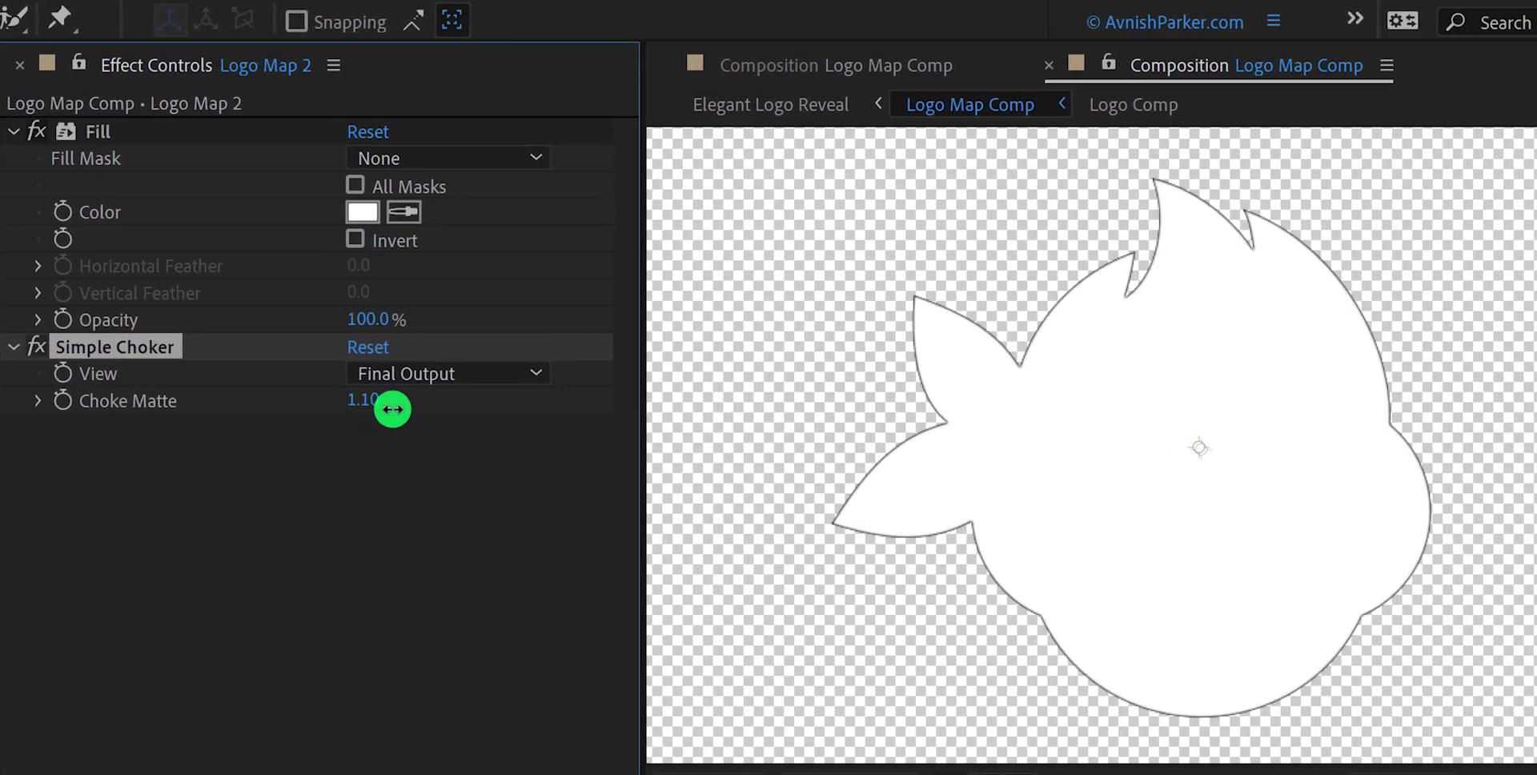
left_click_drag(392, 409, 396, 409)
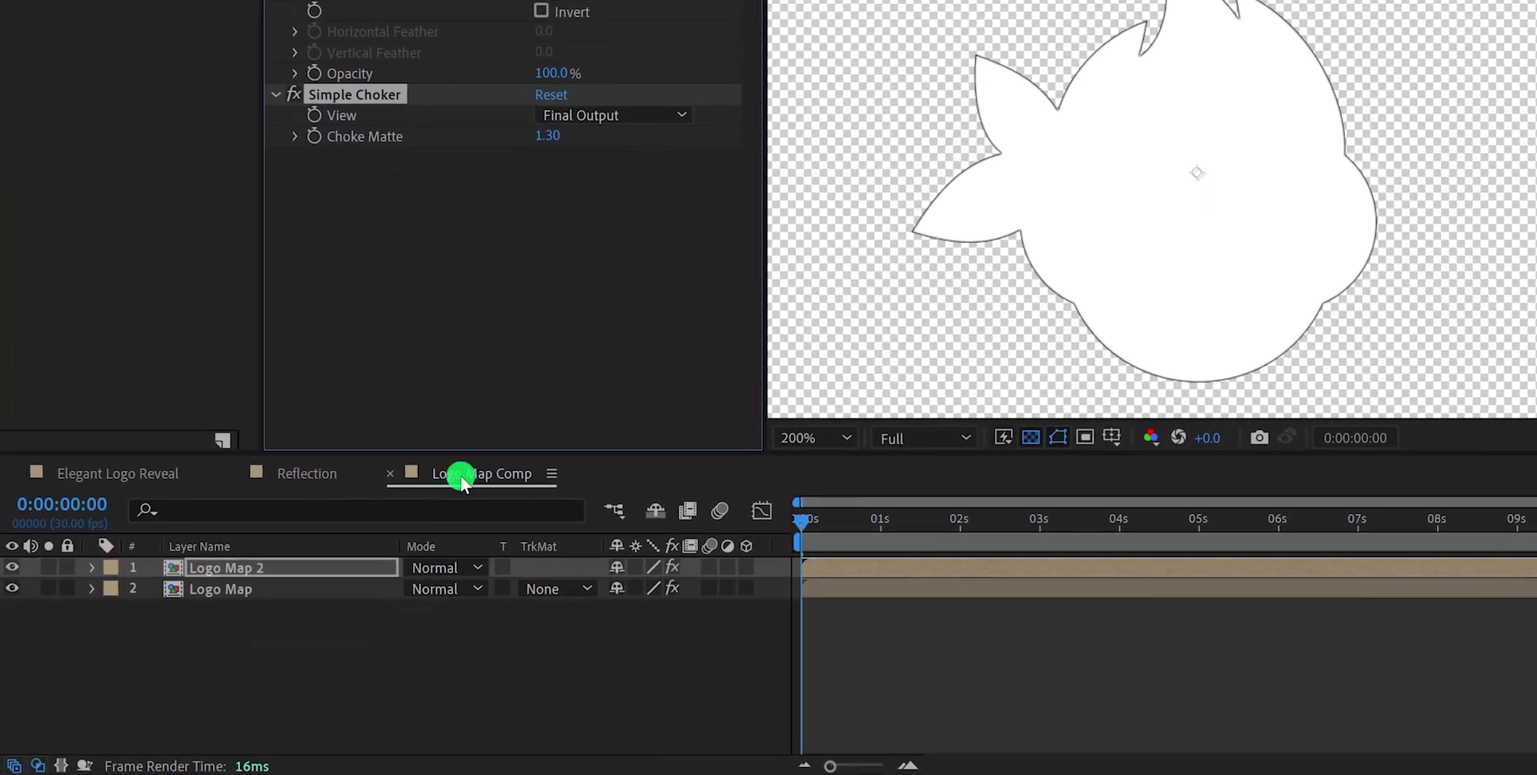
Add an adjustment layer above the Logo Map layers and rename it "Blur"
left_click(272, 620)
right_click(271, 620)
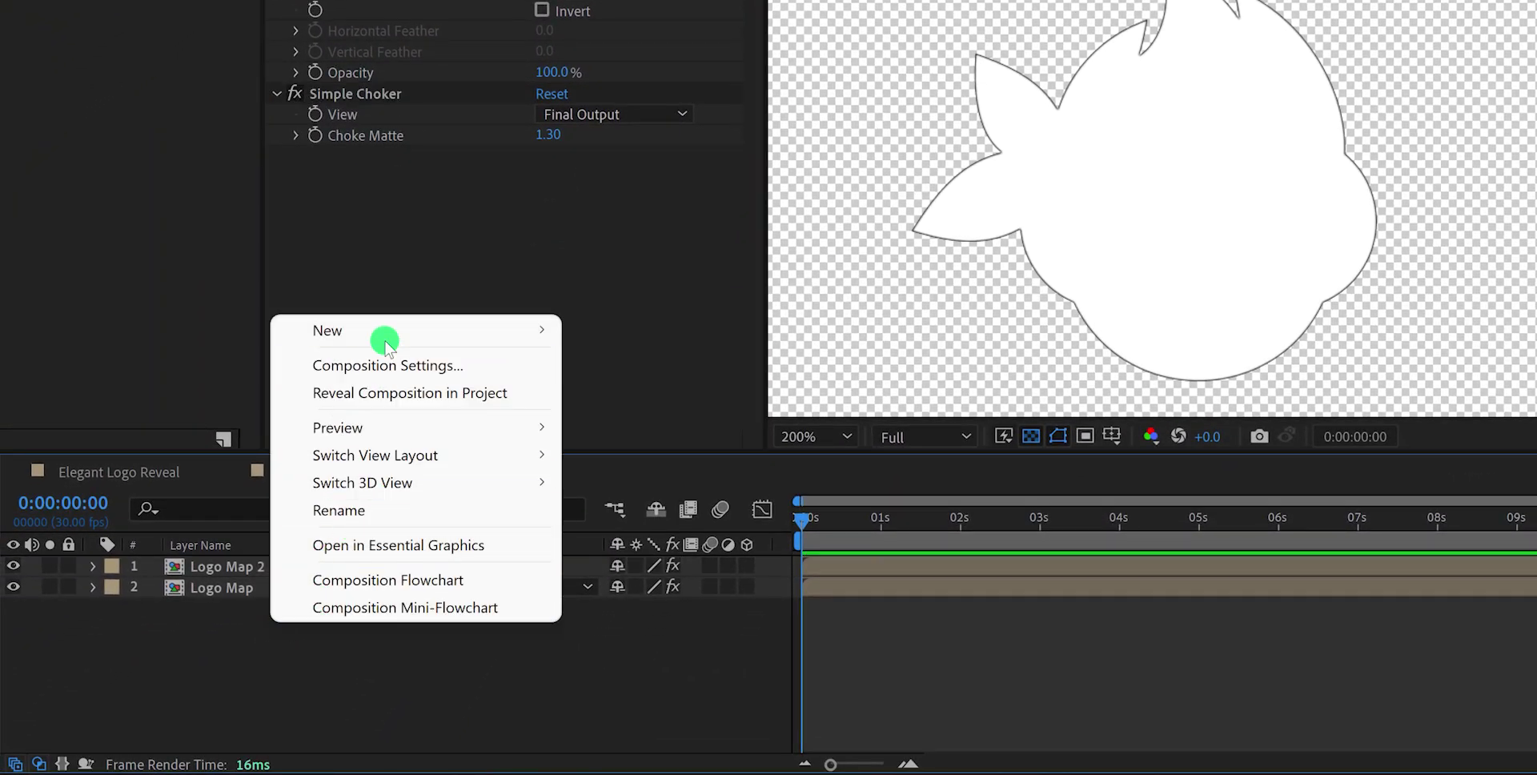
mouse_move(391, 332)
left_click(669, 532)
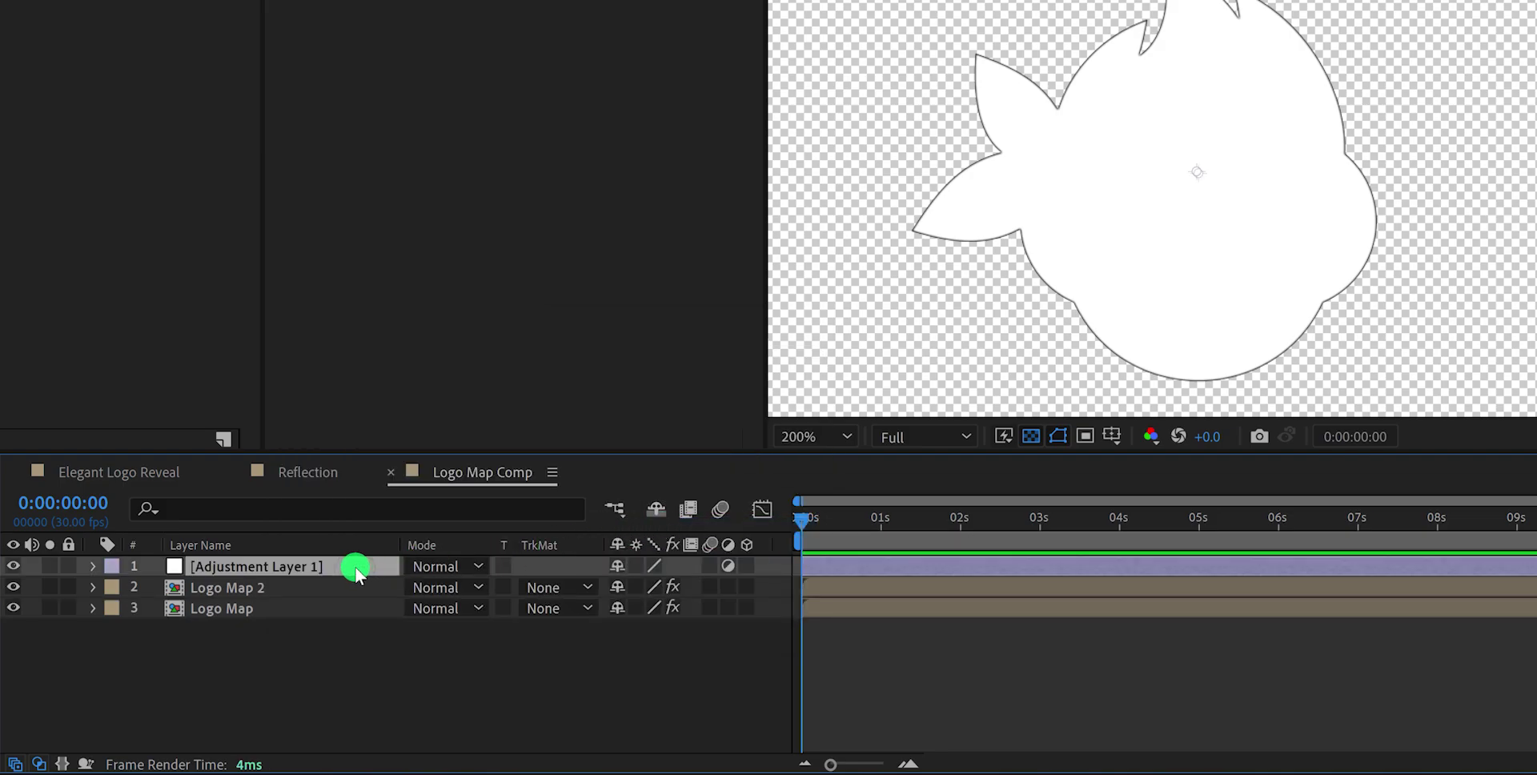
key("Return")
key("Return")
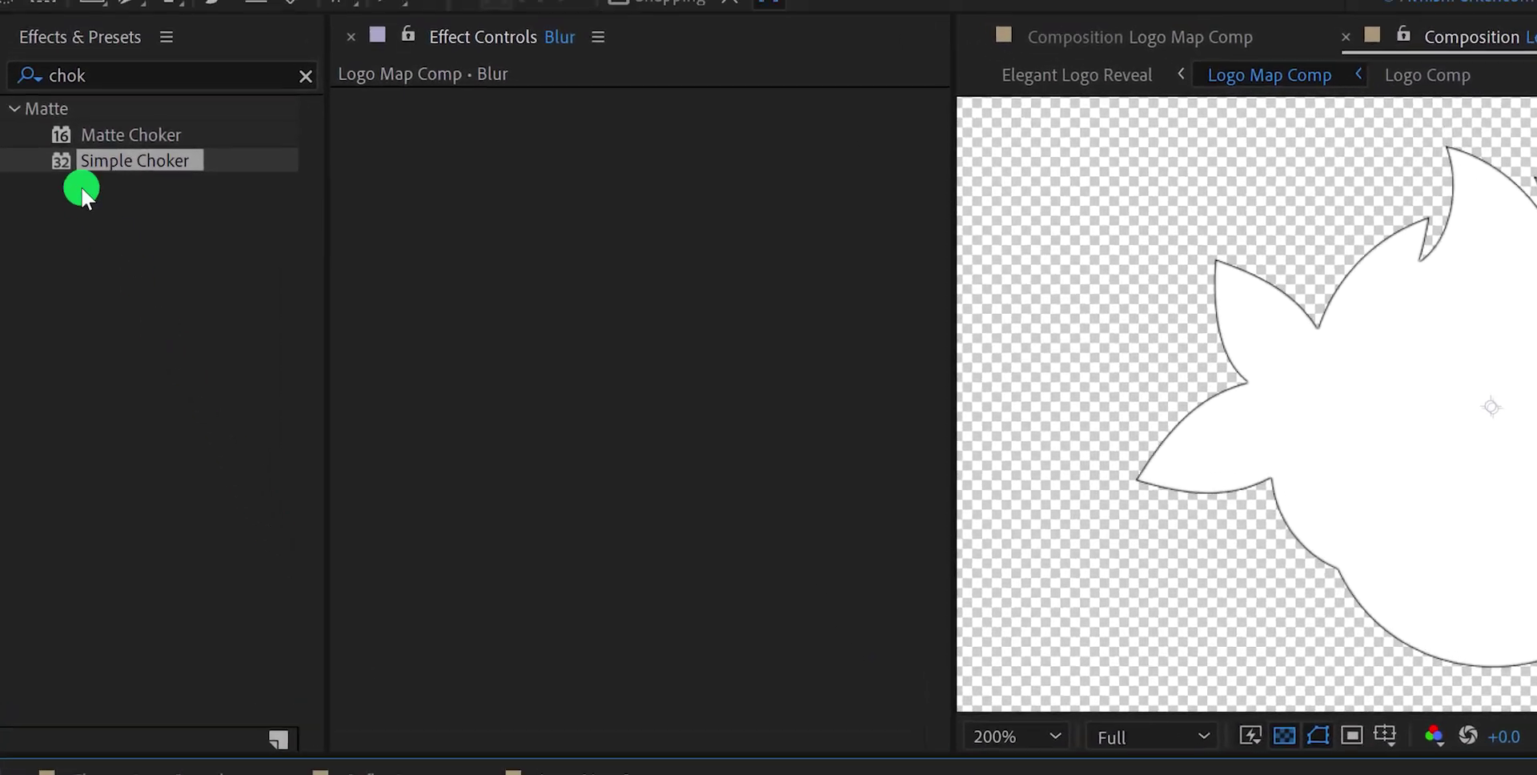
Apply Fast Box Blur to the Blur layer with an increased Blur Radius, and turn off the transparency grid
double_click(86, 76)
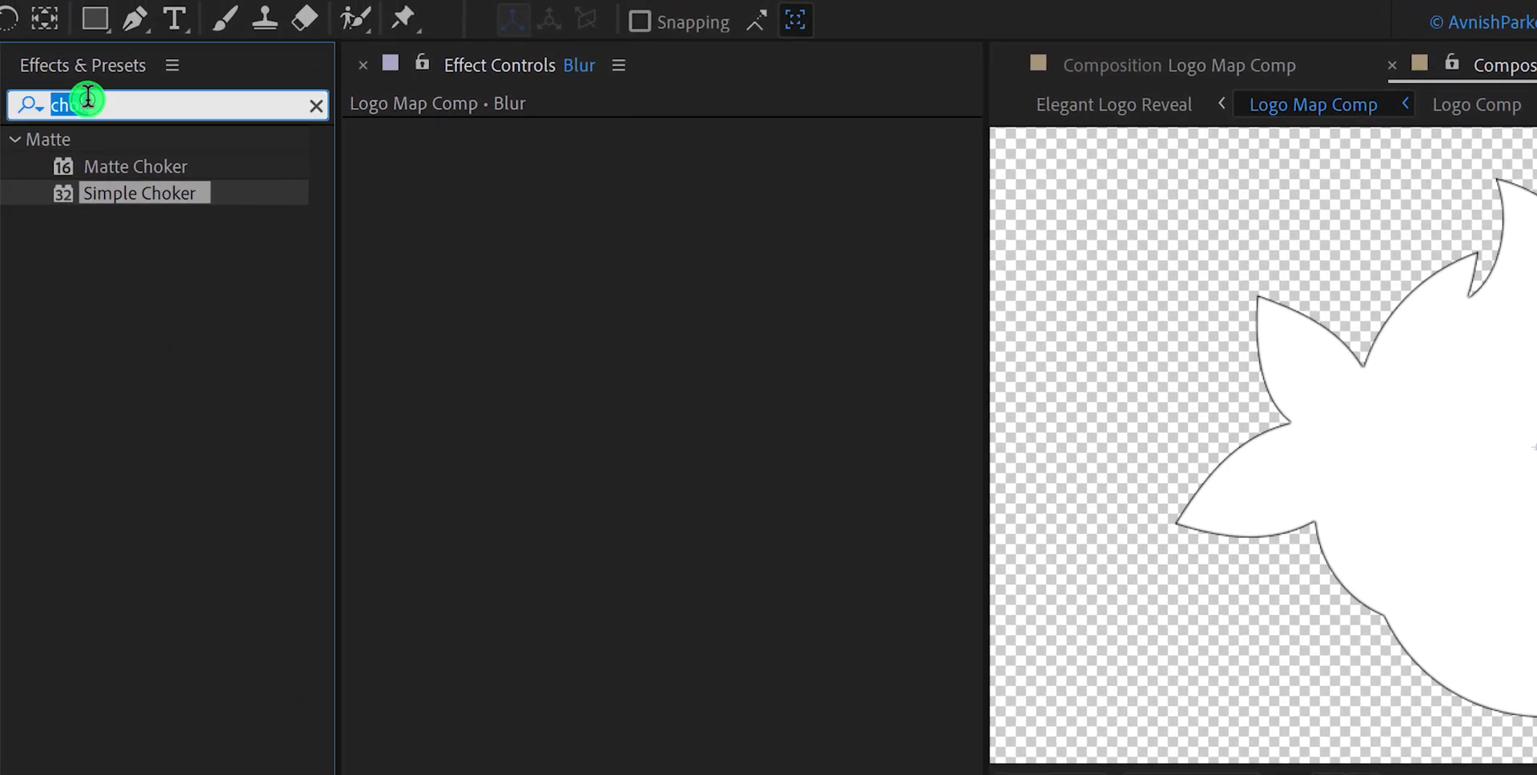
type("fast")
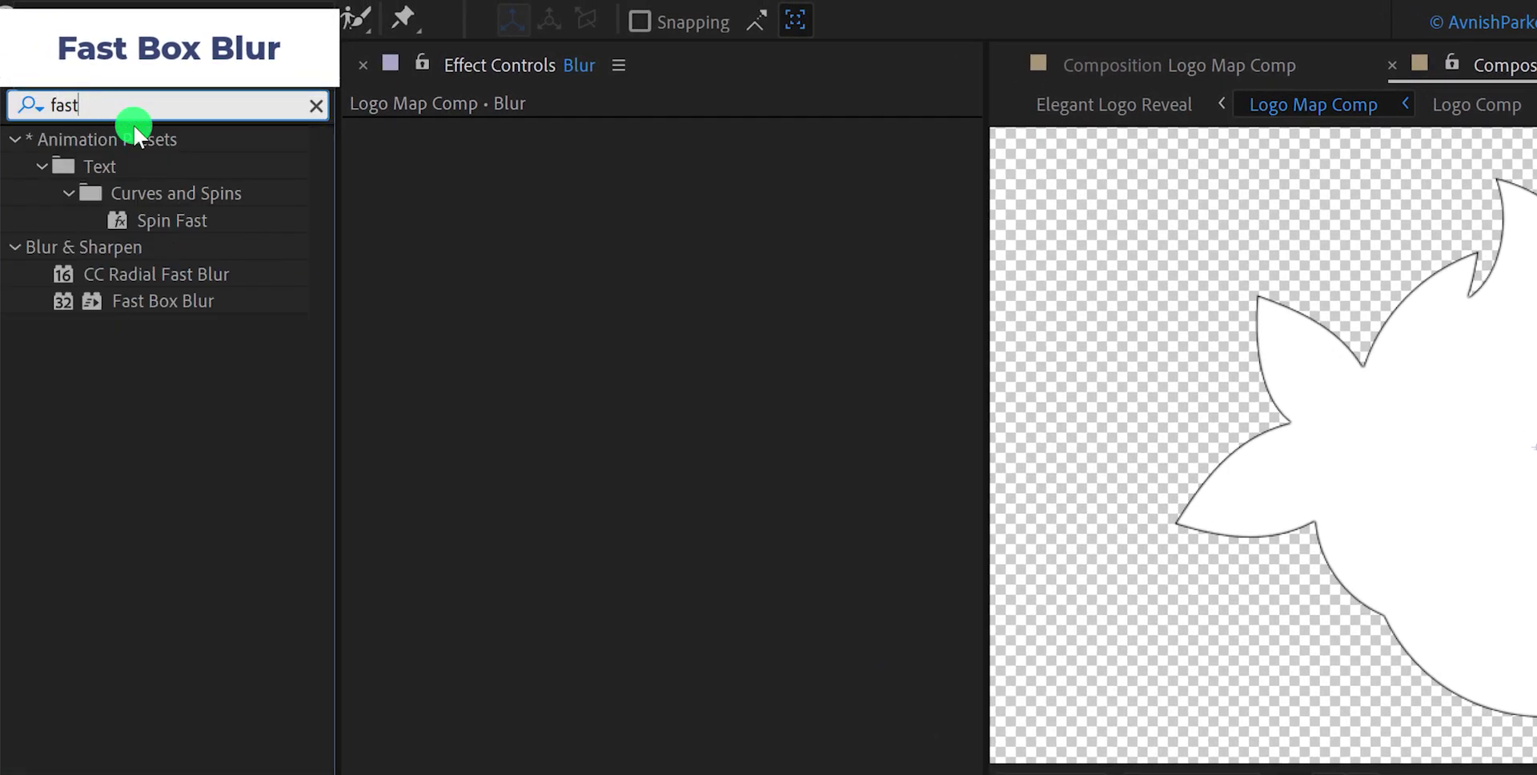
left_click_drag(207, 304, 469, 326)
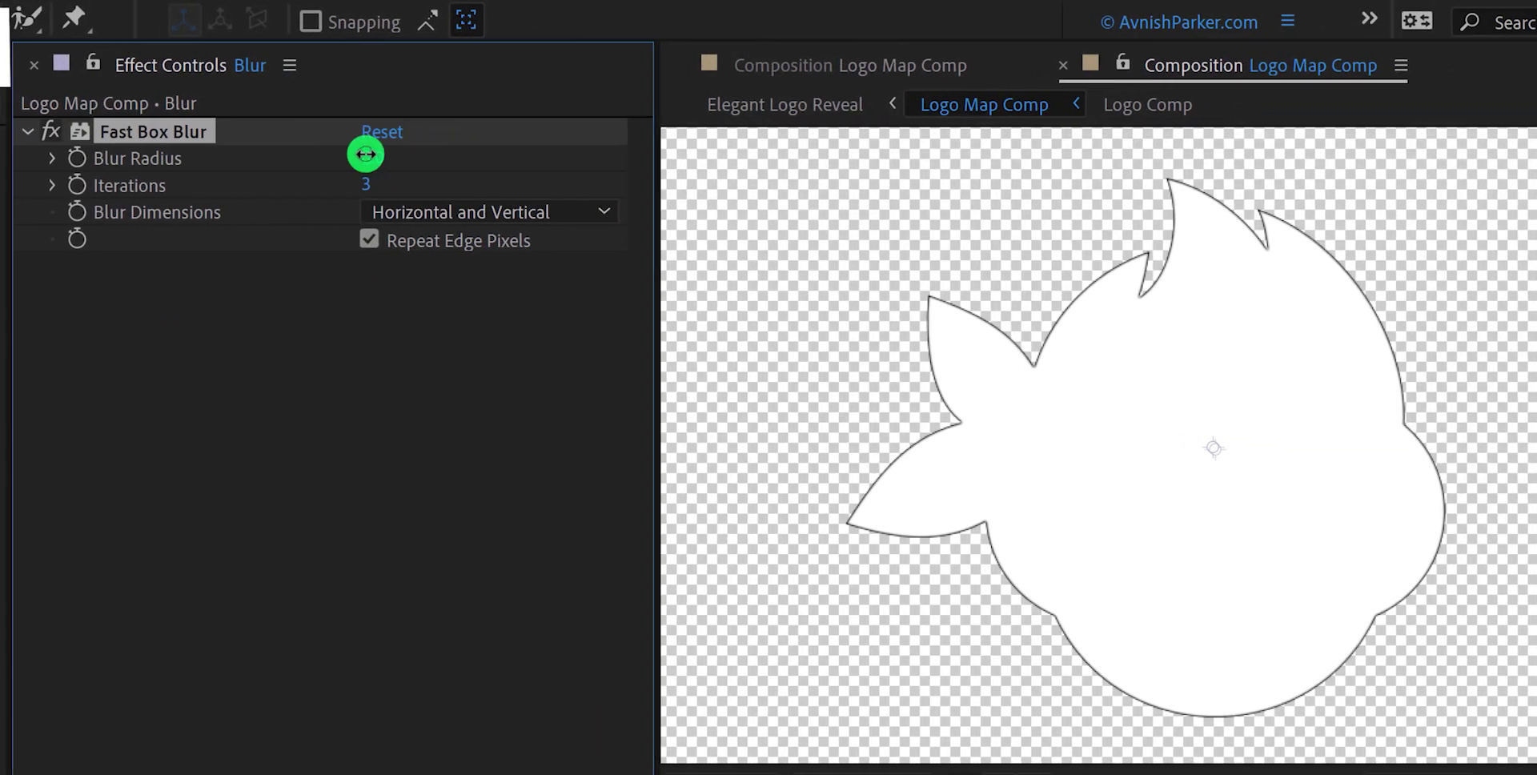
left_click(448, 159)
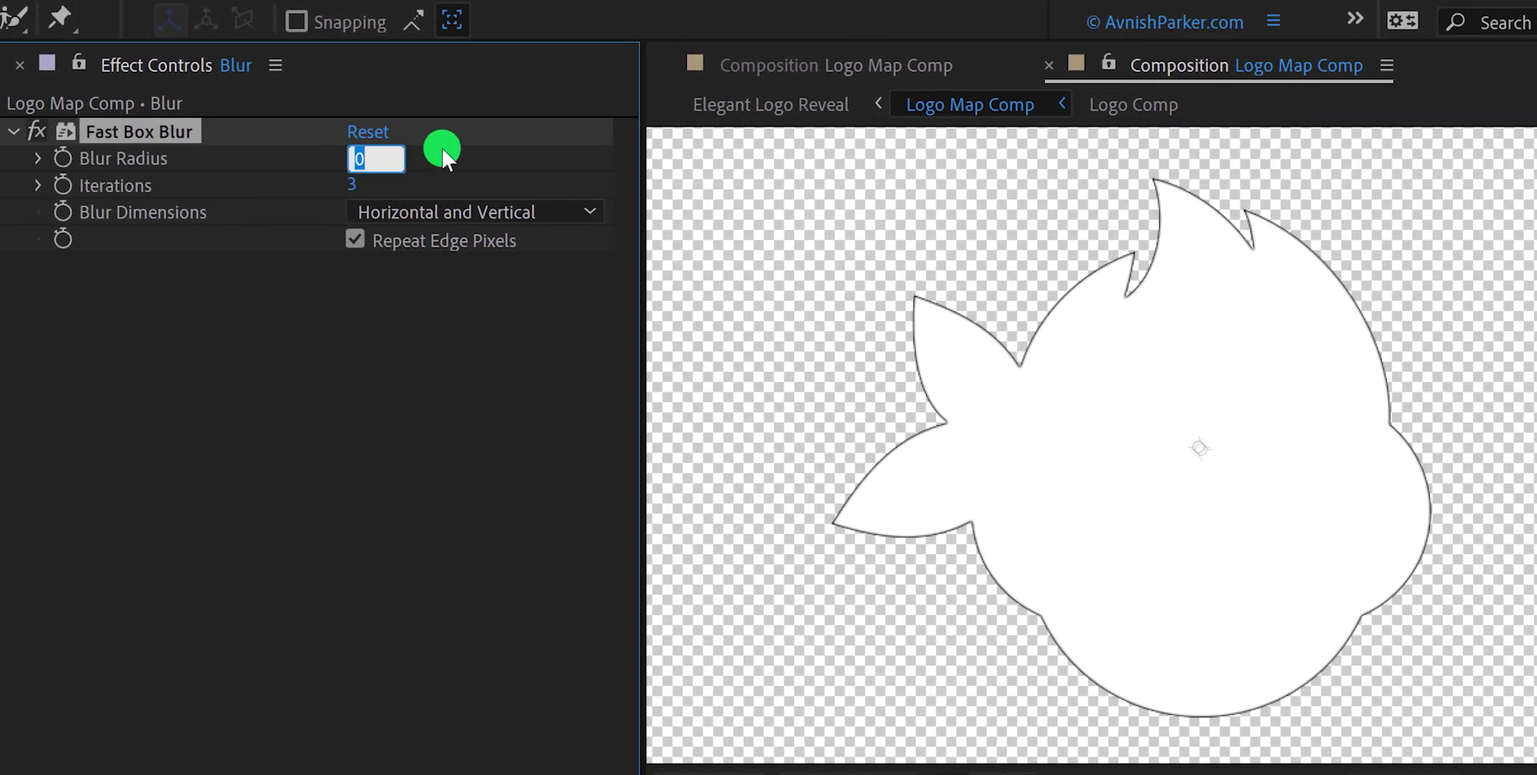
key("Return")
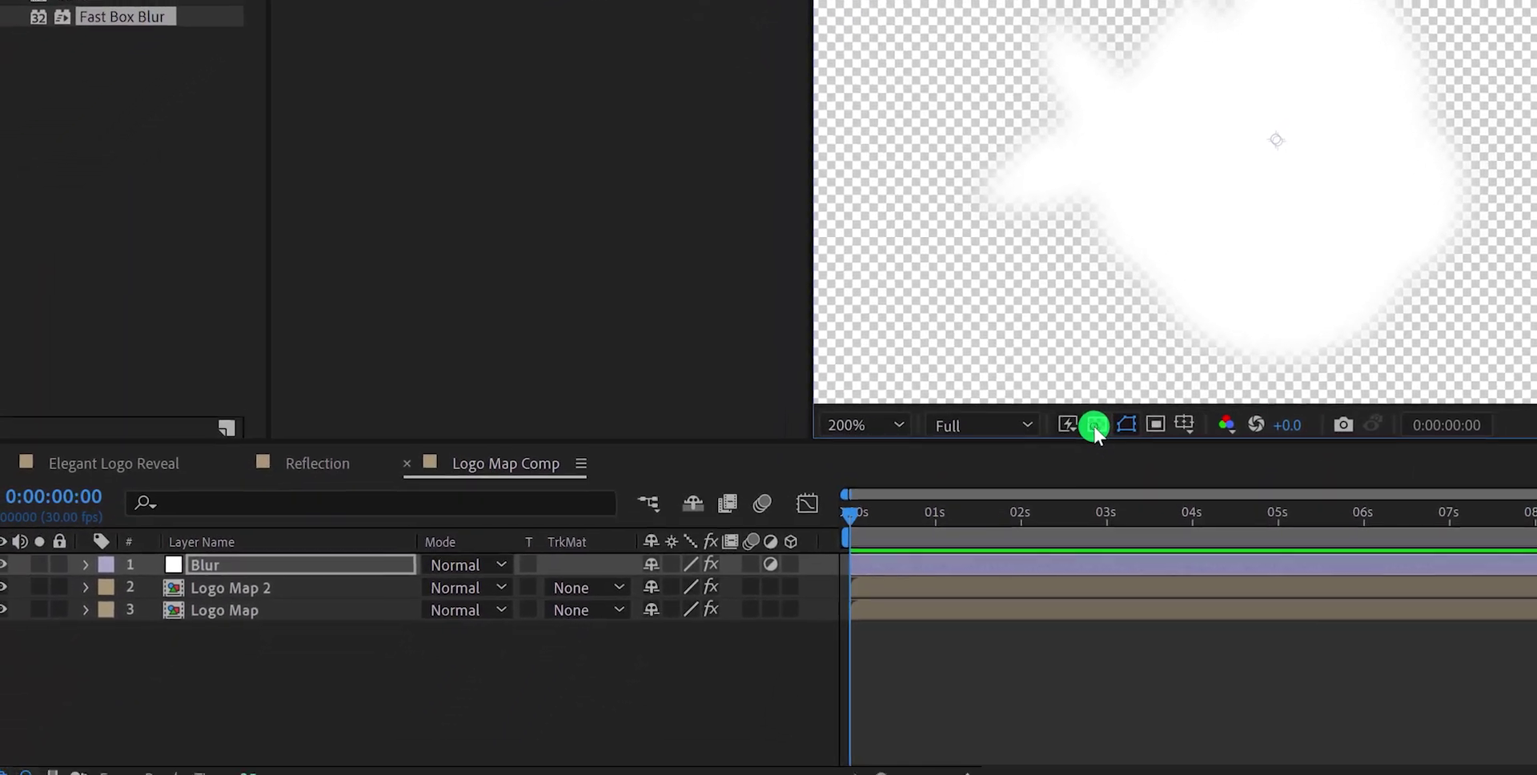
left_click(1073, 499)
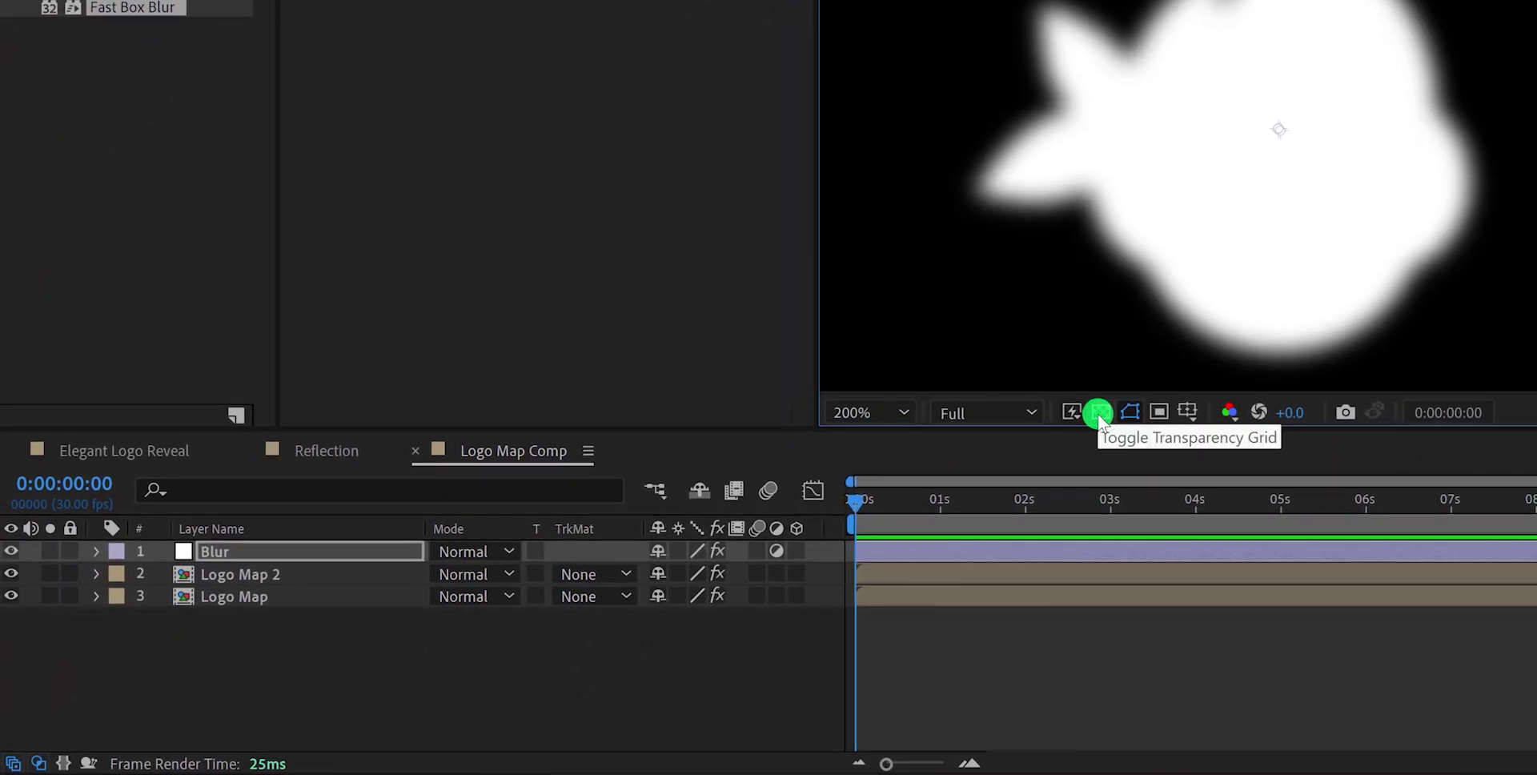
Pre-compose the Reflection layer of Elegant Logo Reveal as "Reflection Comp", moving all attributes into the new composition
left_click(160, 453)
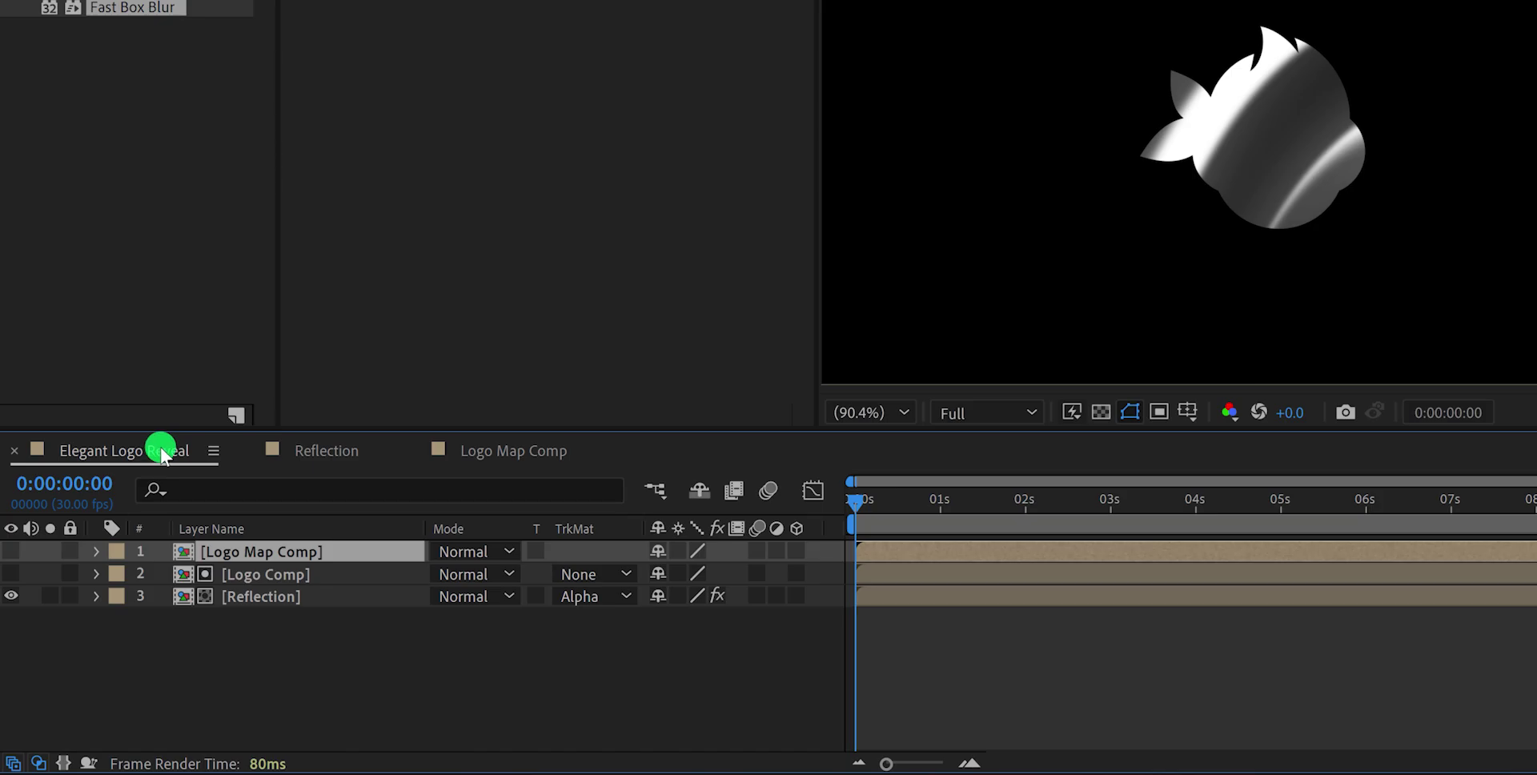
left_click(310, 596)
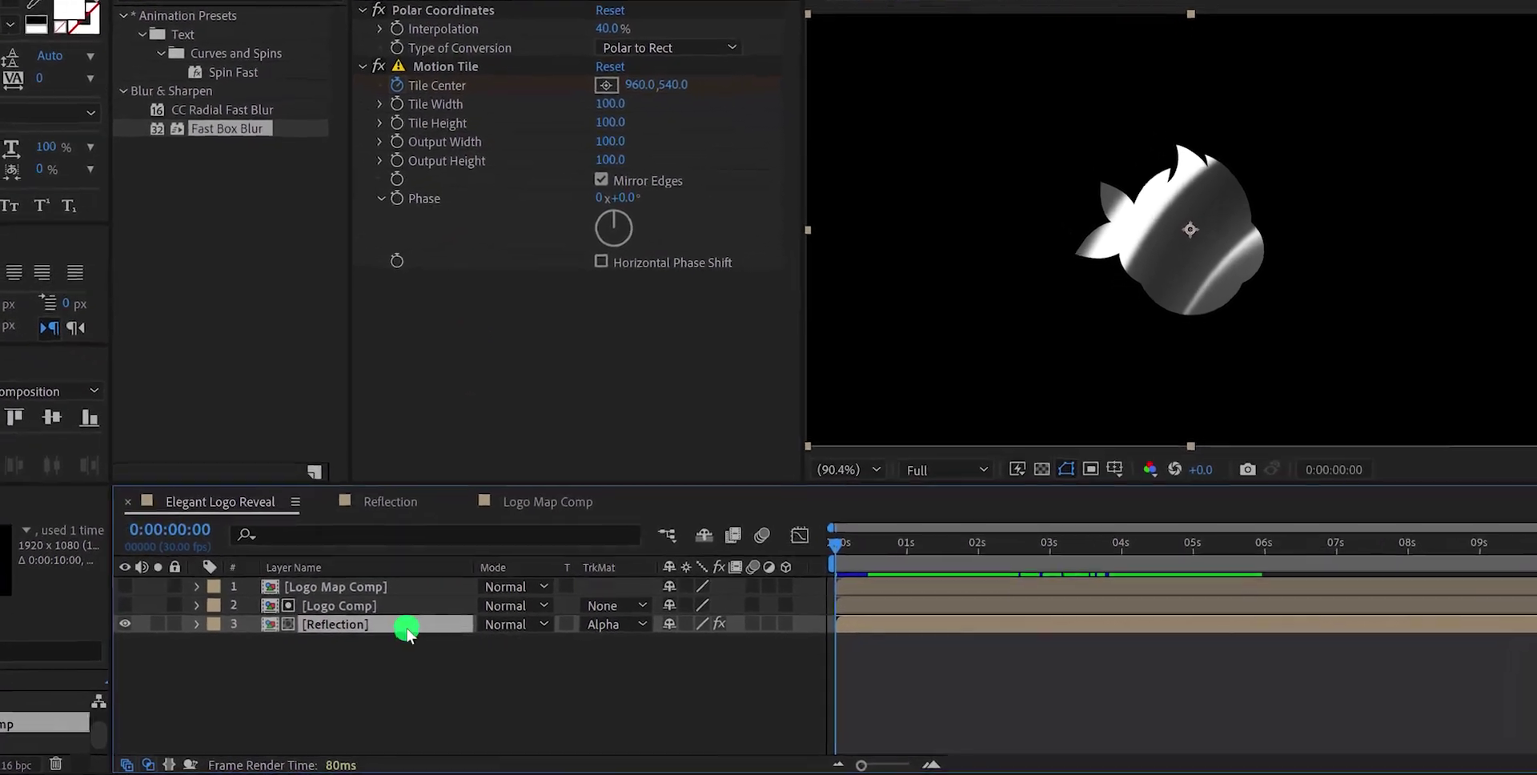
right_click(319, 620)
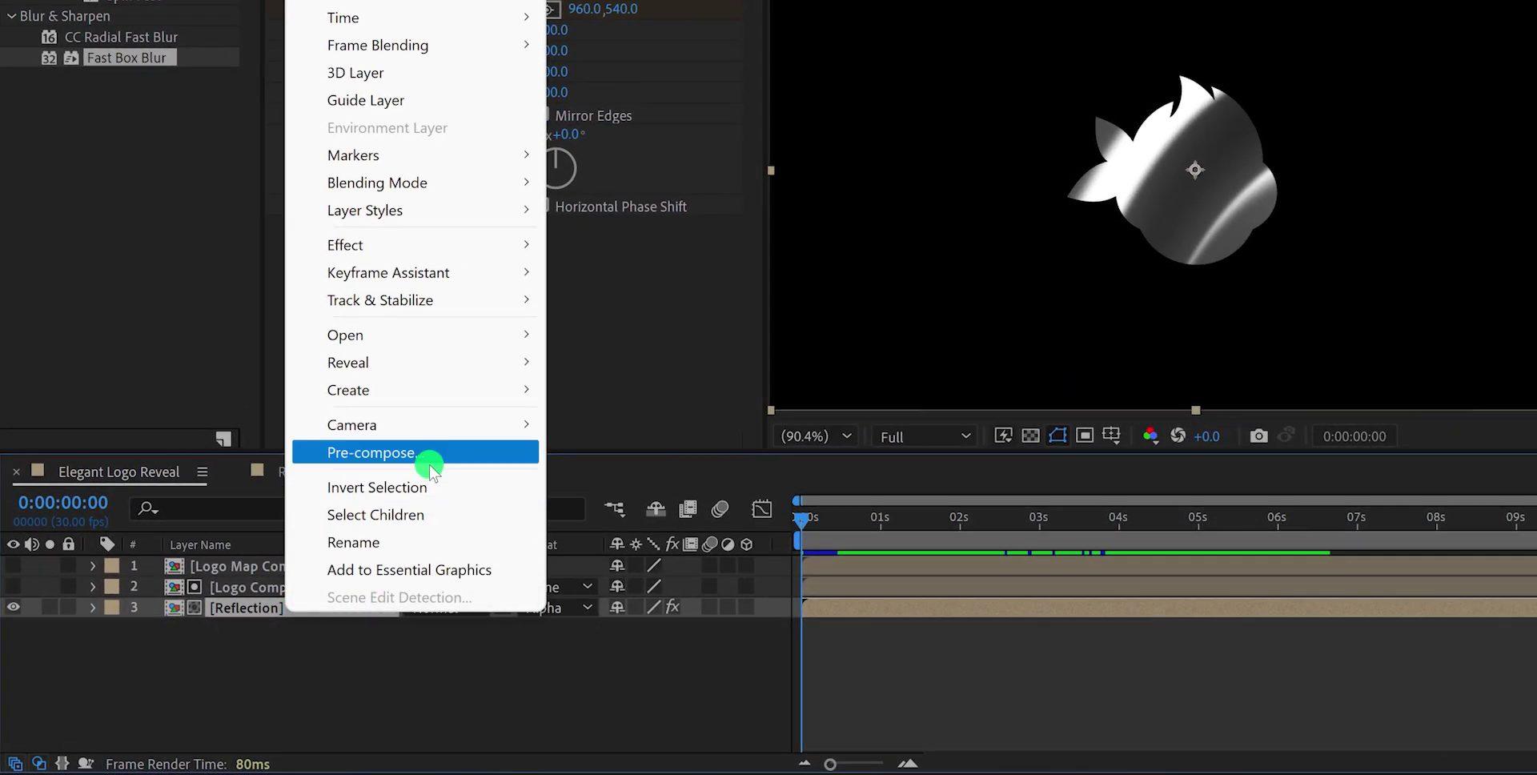
left_click(457, 465)
left_click(540, 299)
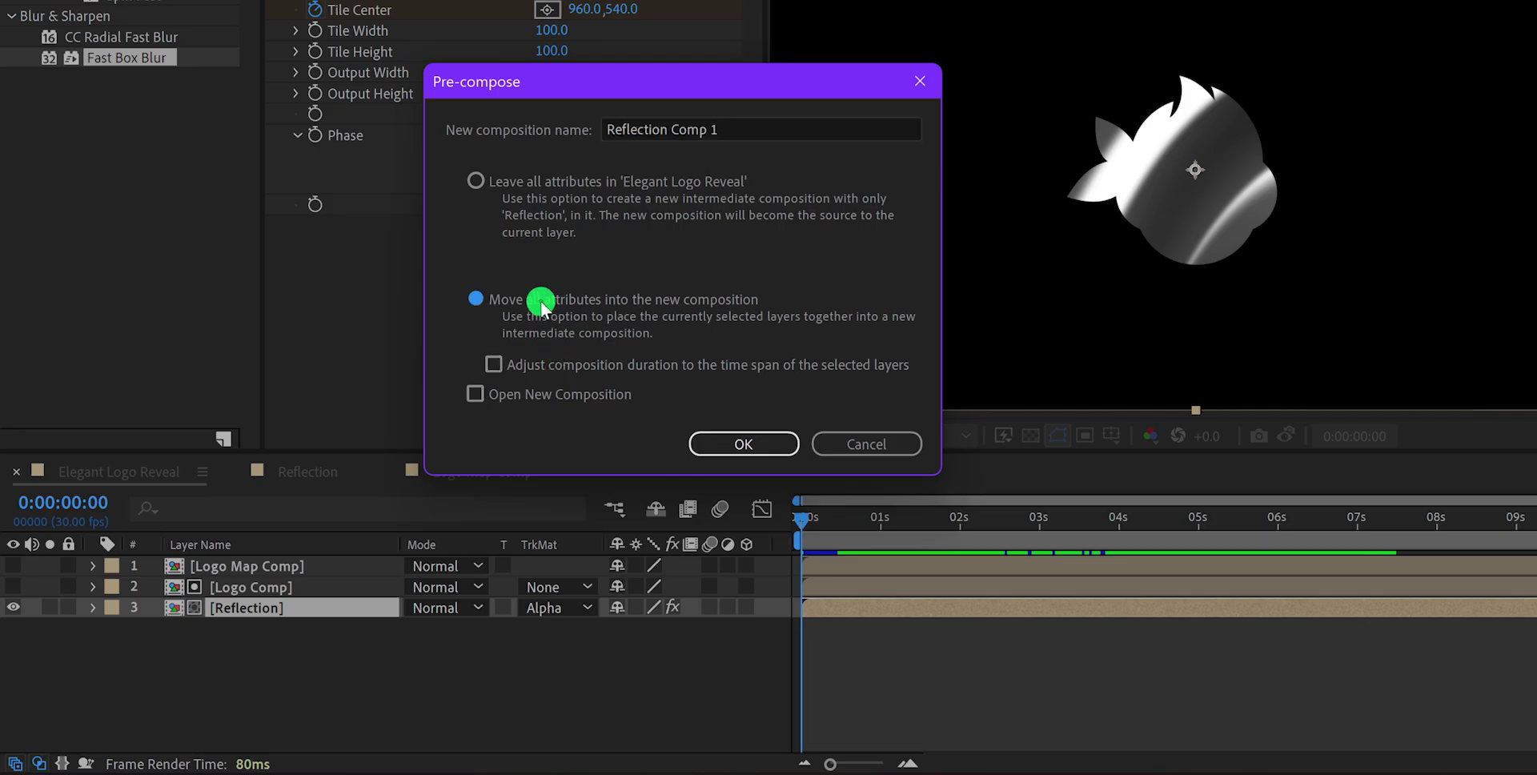
left_click(700, 128)
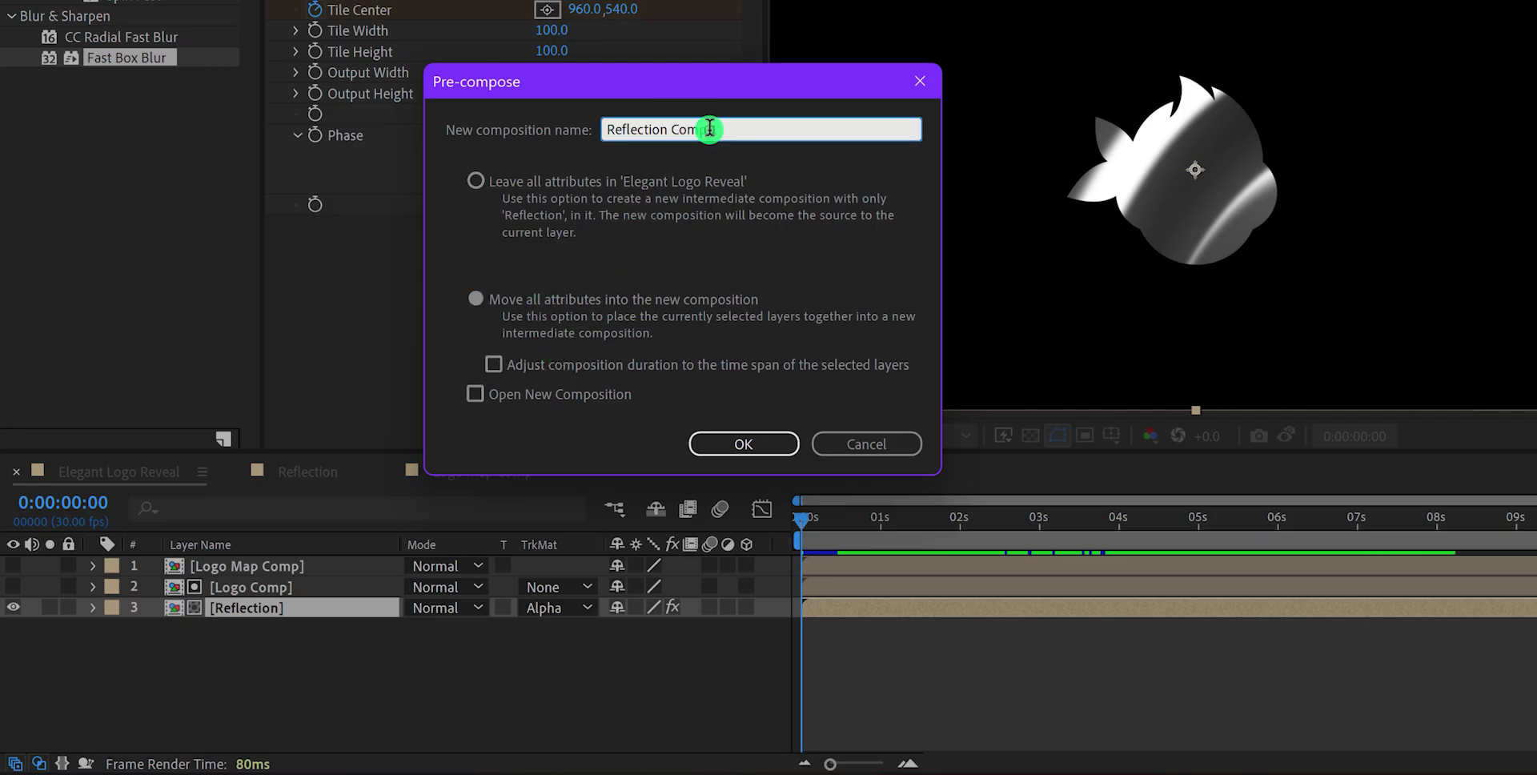
left_click(780, 439)
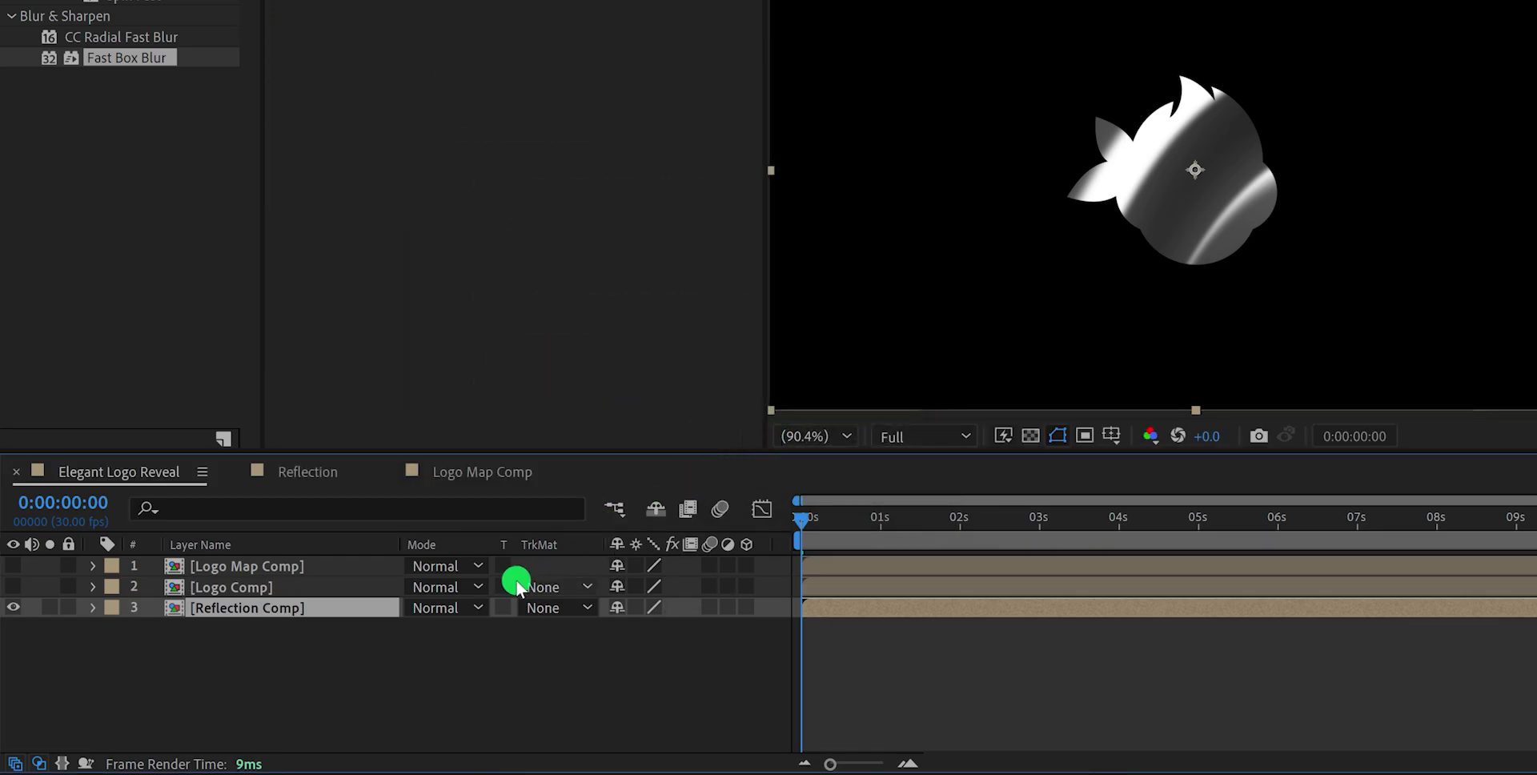
Open Reflection Comp and delete the Logo Comp layer inside it
double_click(318, 607)
left_click(281, 564)
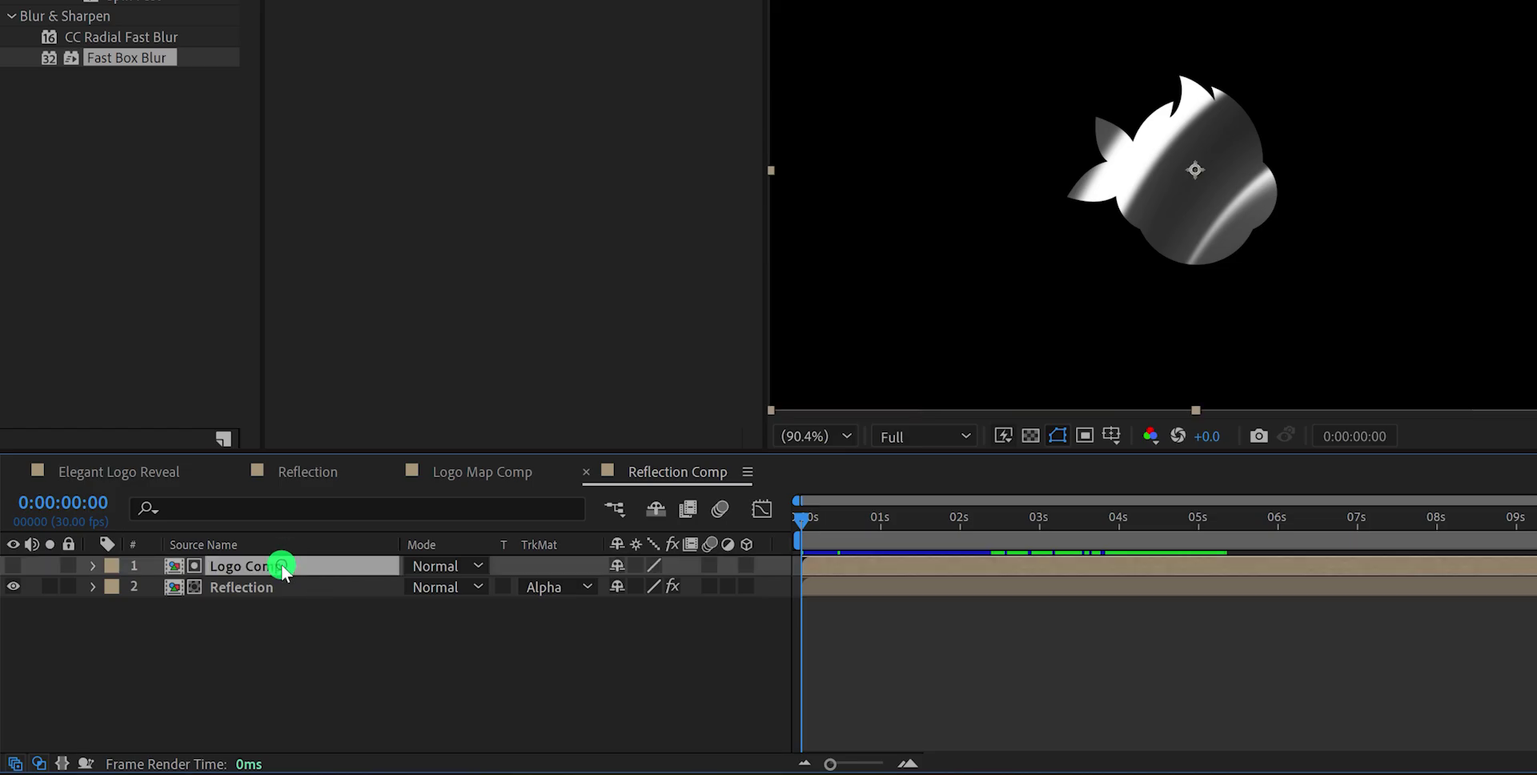
key("Delete")
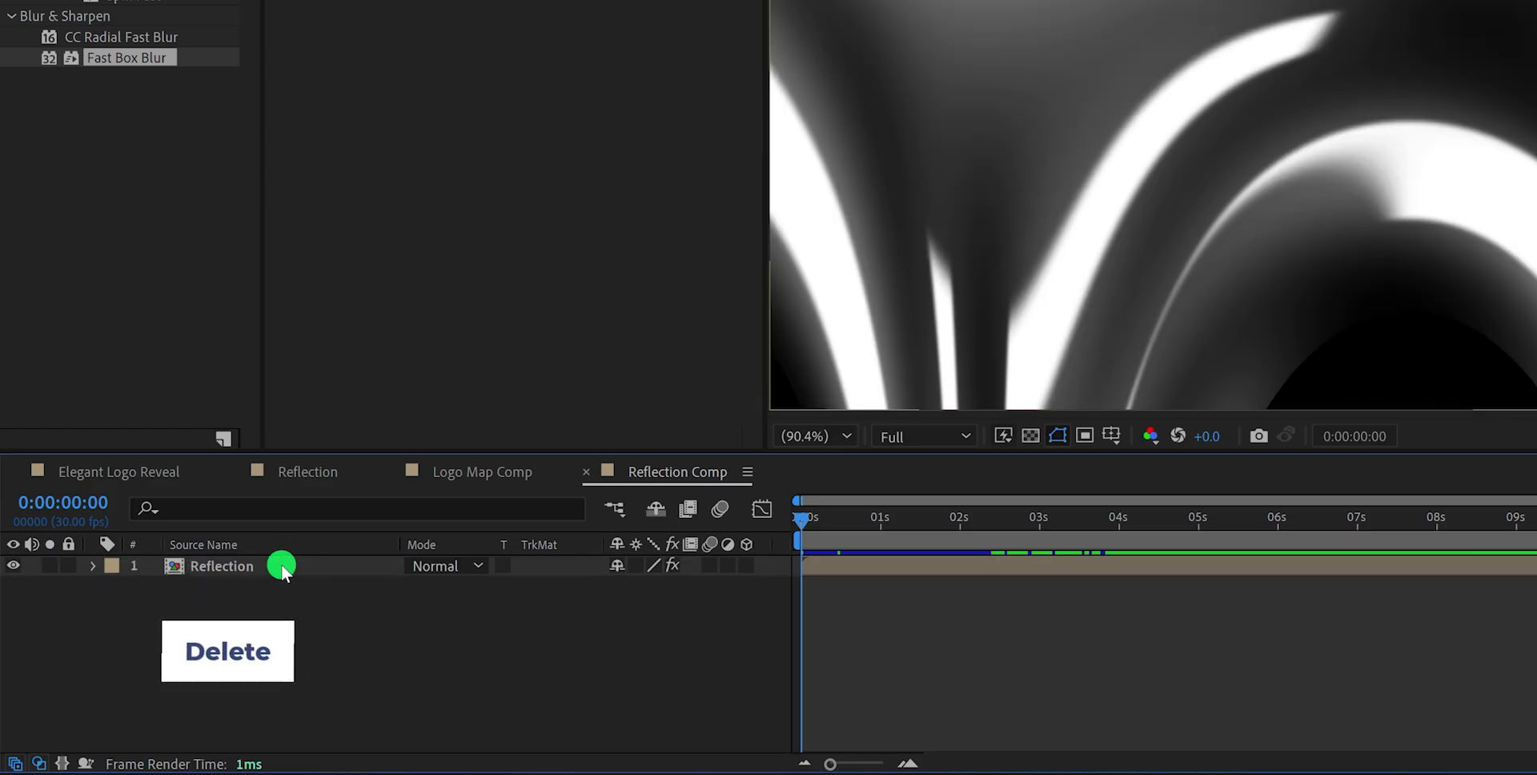
Return to Elegant Logo Reveal and set the Reflection Comp layer's track matte to Alpha Matte "Logo Comp"
left_click(162, 472)
left_click(558, 616)
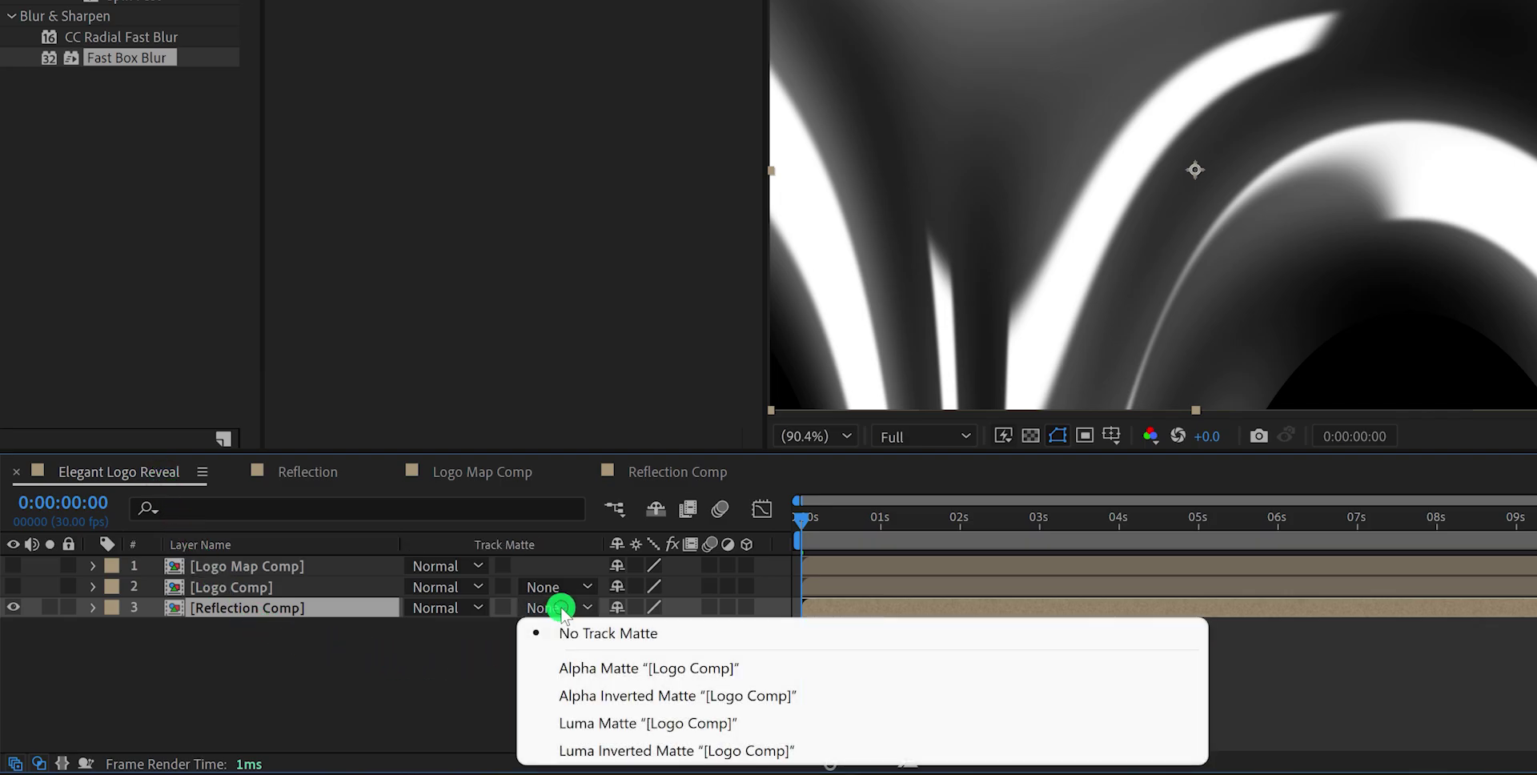
left_click(569, 665)
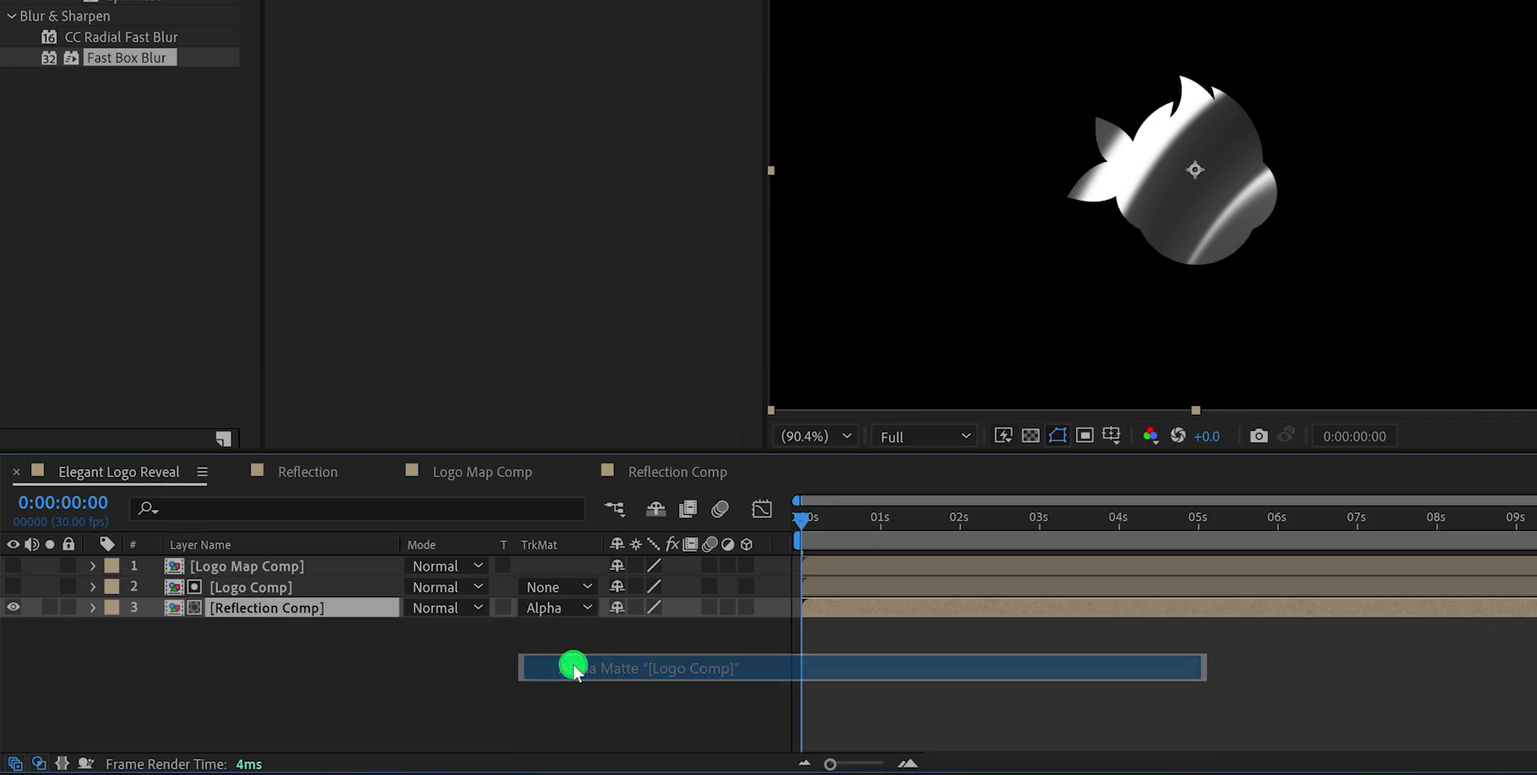
left_click(299, 584)
left_click_drag(816, 516, 757, 556)
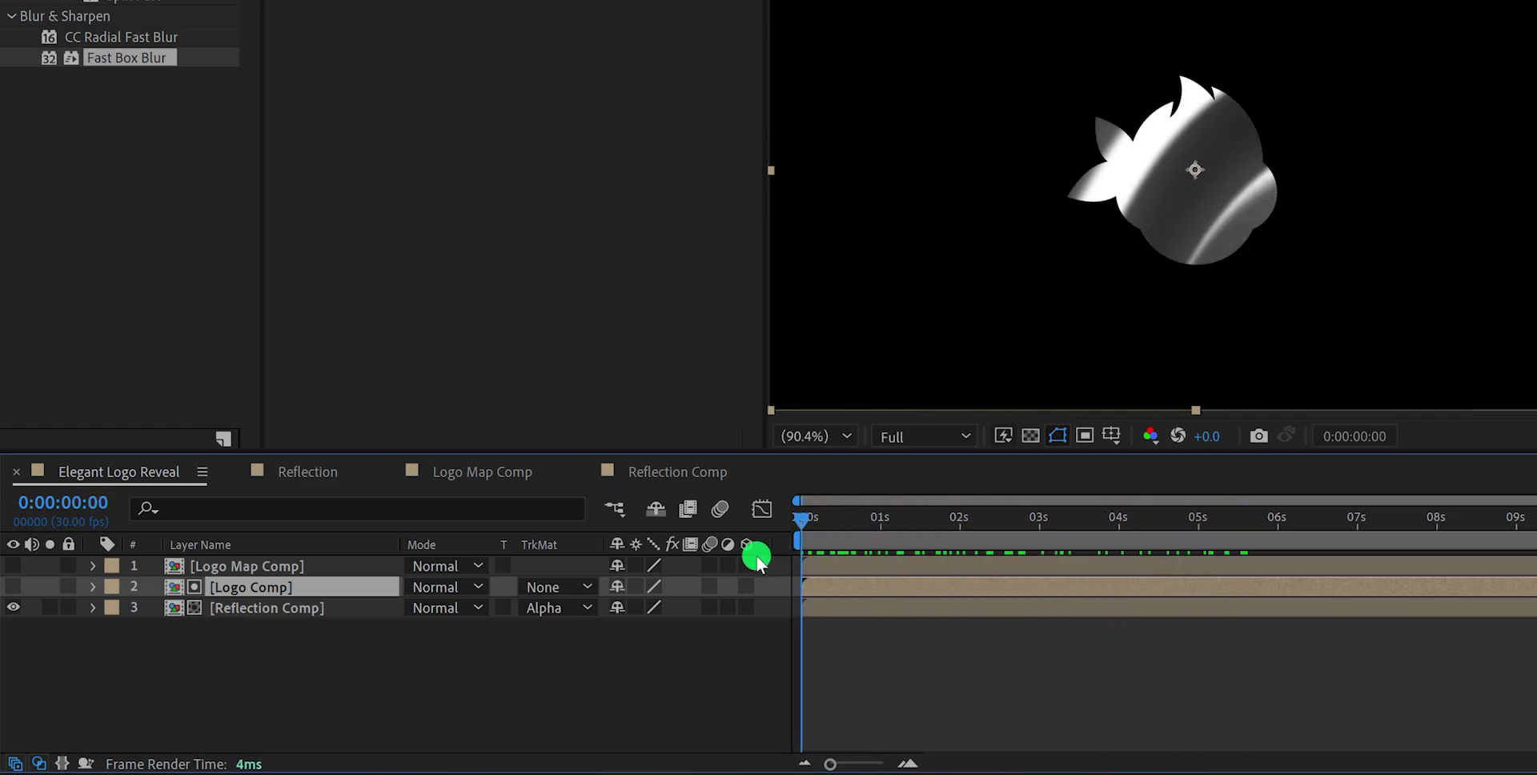
Find the CC Glass effect and apply it to the Reflection Comp layer
left_click(306, 610)
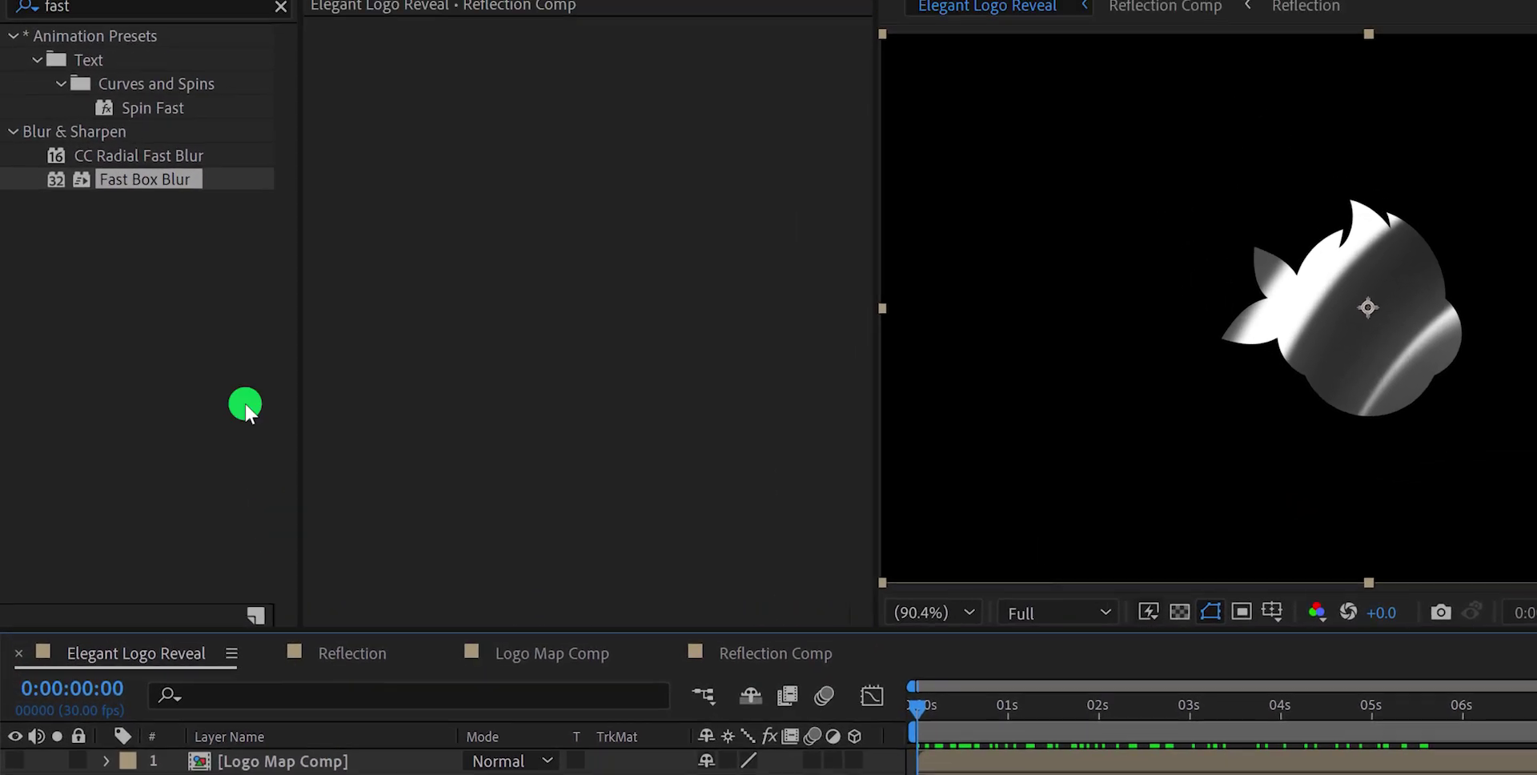
double_click(166, 105)
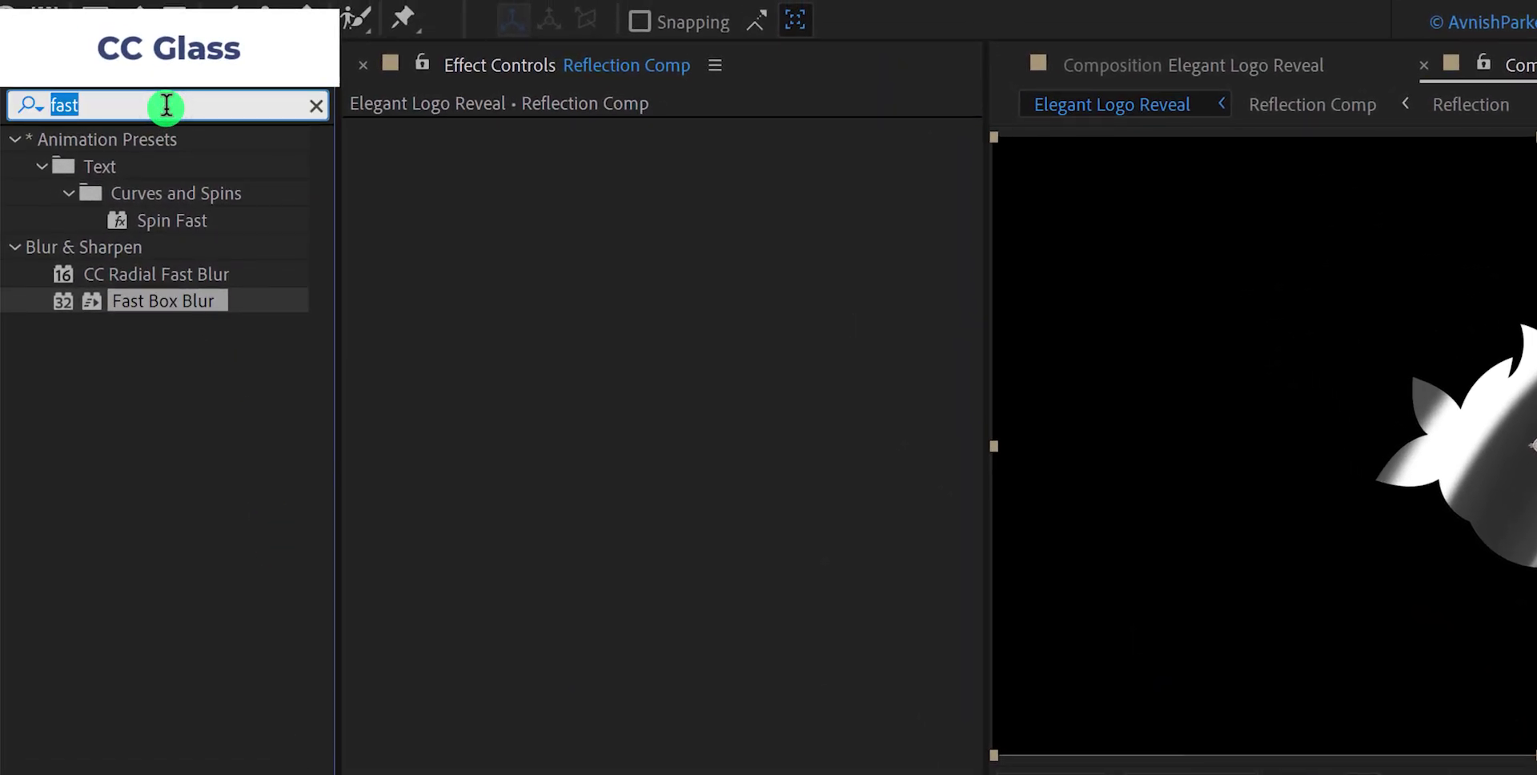
type("glas")
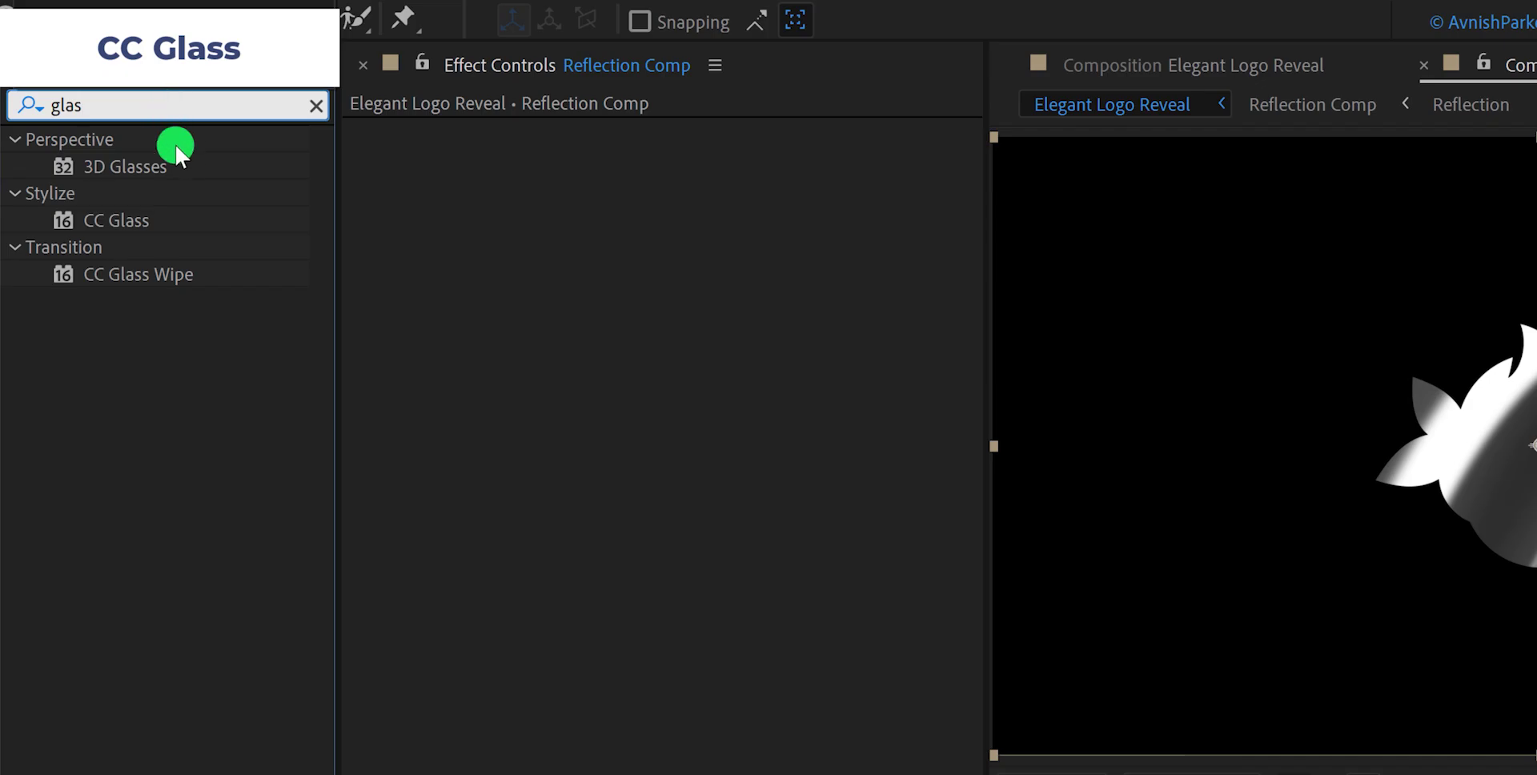
left_click_drag(128, 225, 562, 286)
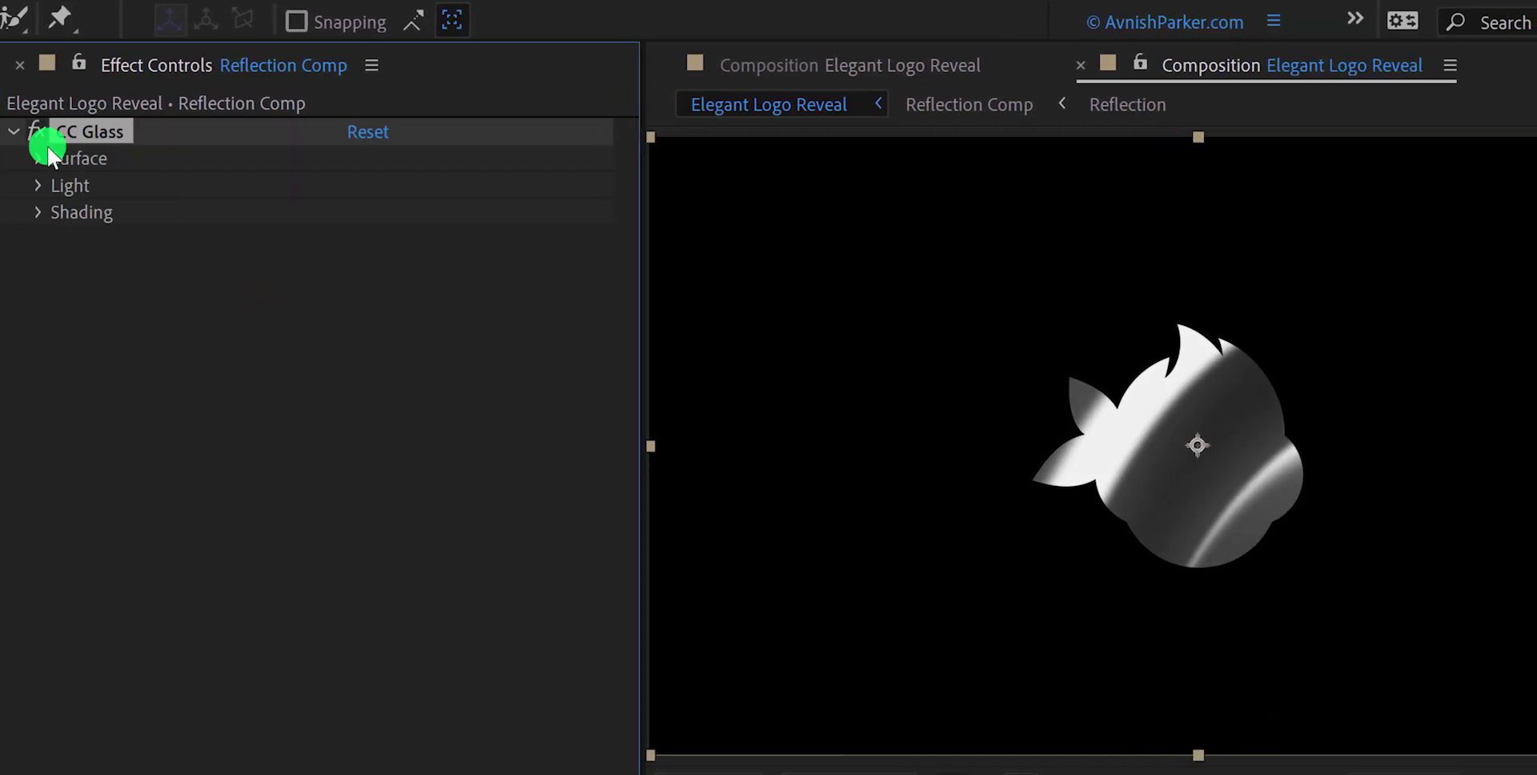
In CC Glass's Surface settings, set the Bump Map to Logo Map Comp and the Property to Luminance
left_click(38, 158)
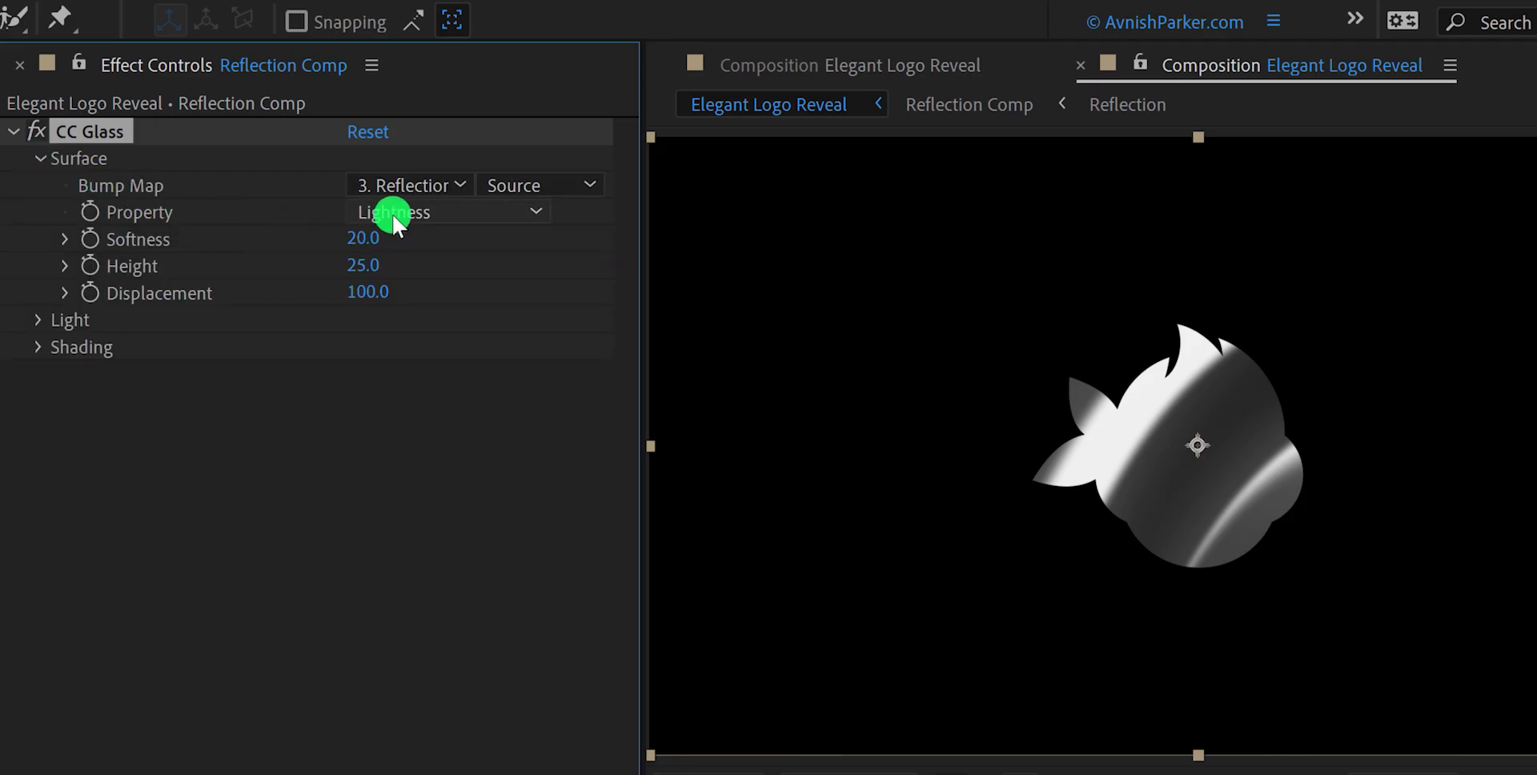
left_click(423, 185)
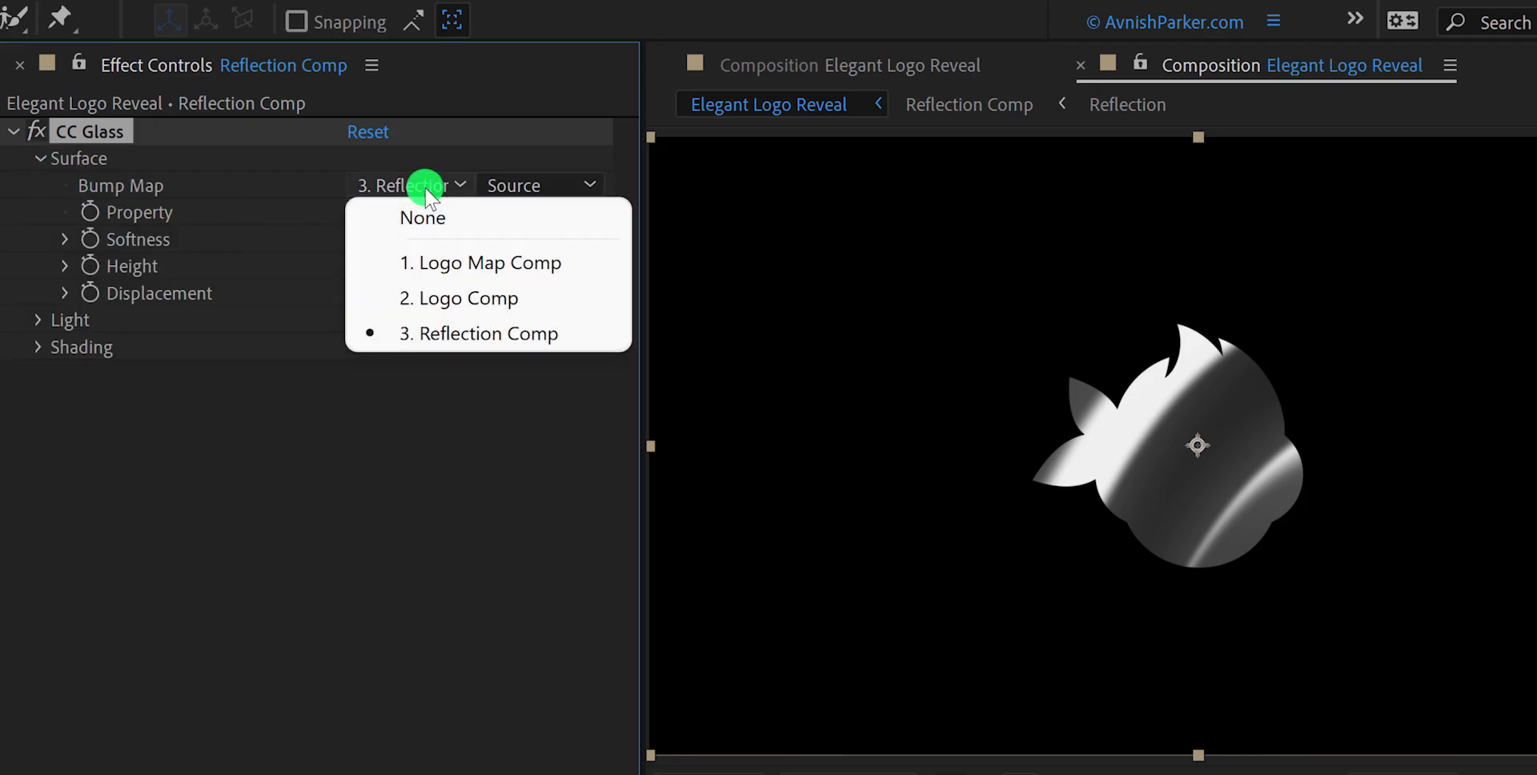
left_click(529, 264)
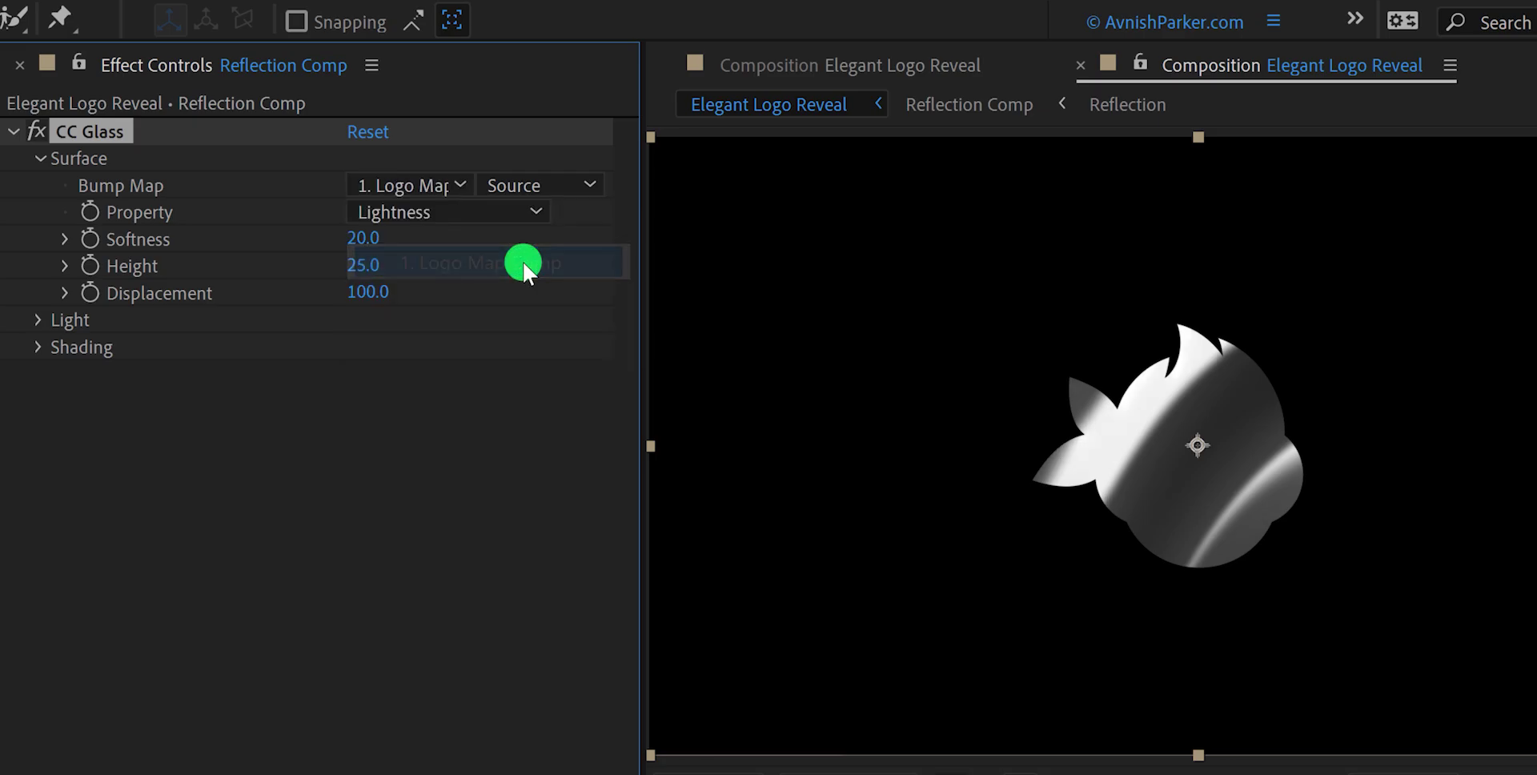
left_click(435, 212)
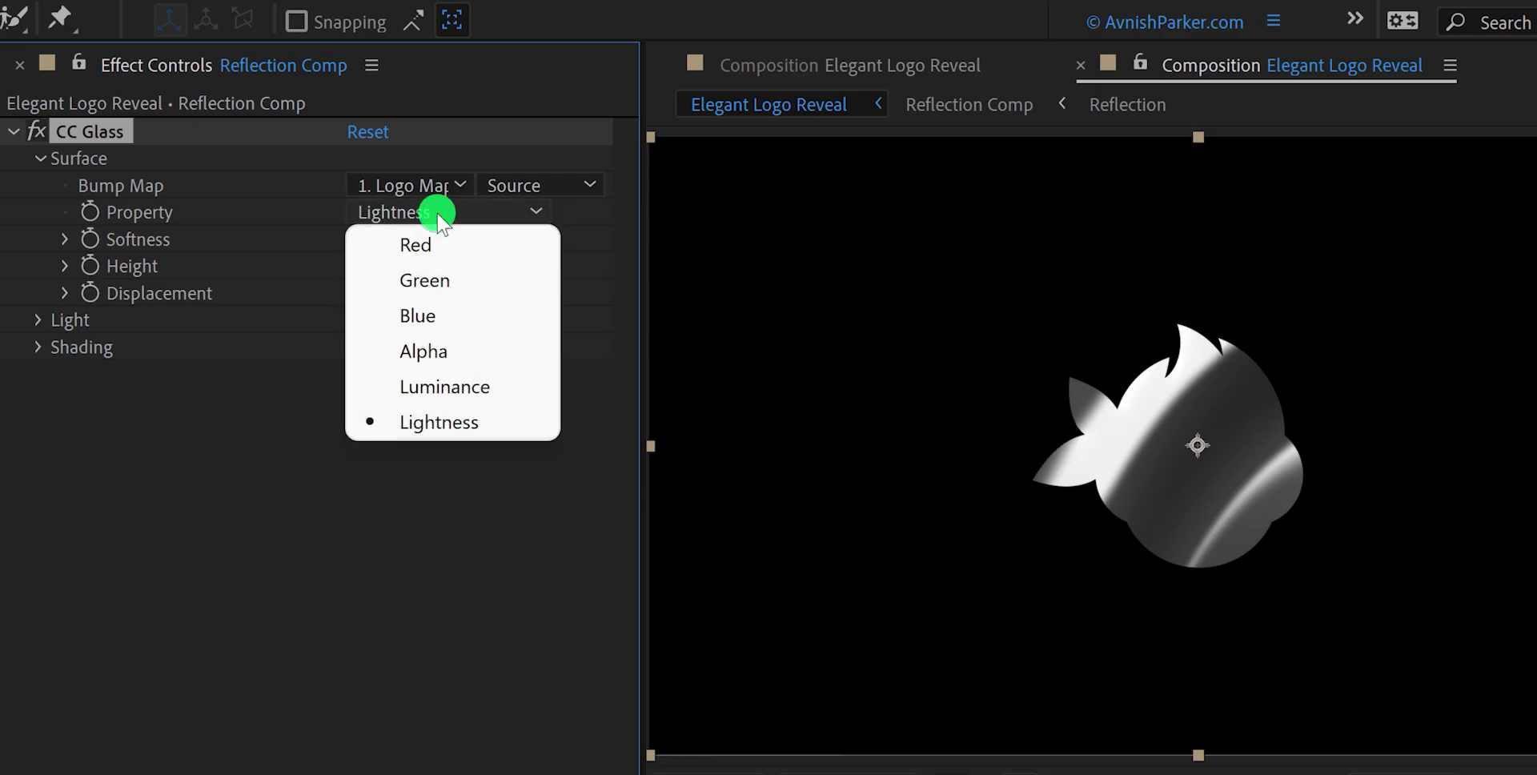
left_click(486, 385)
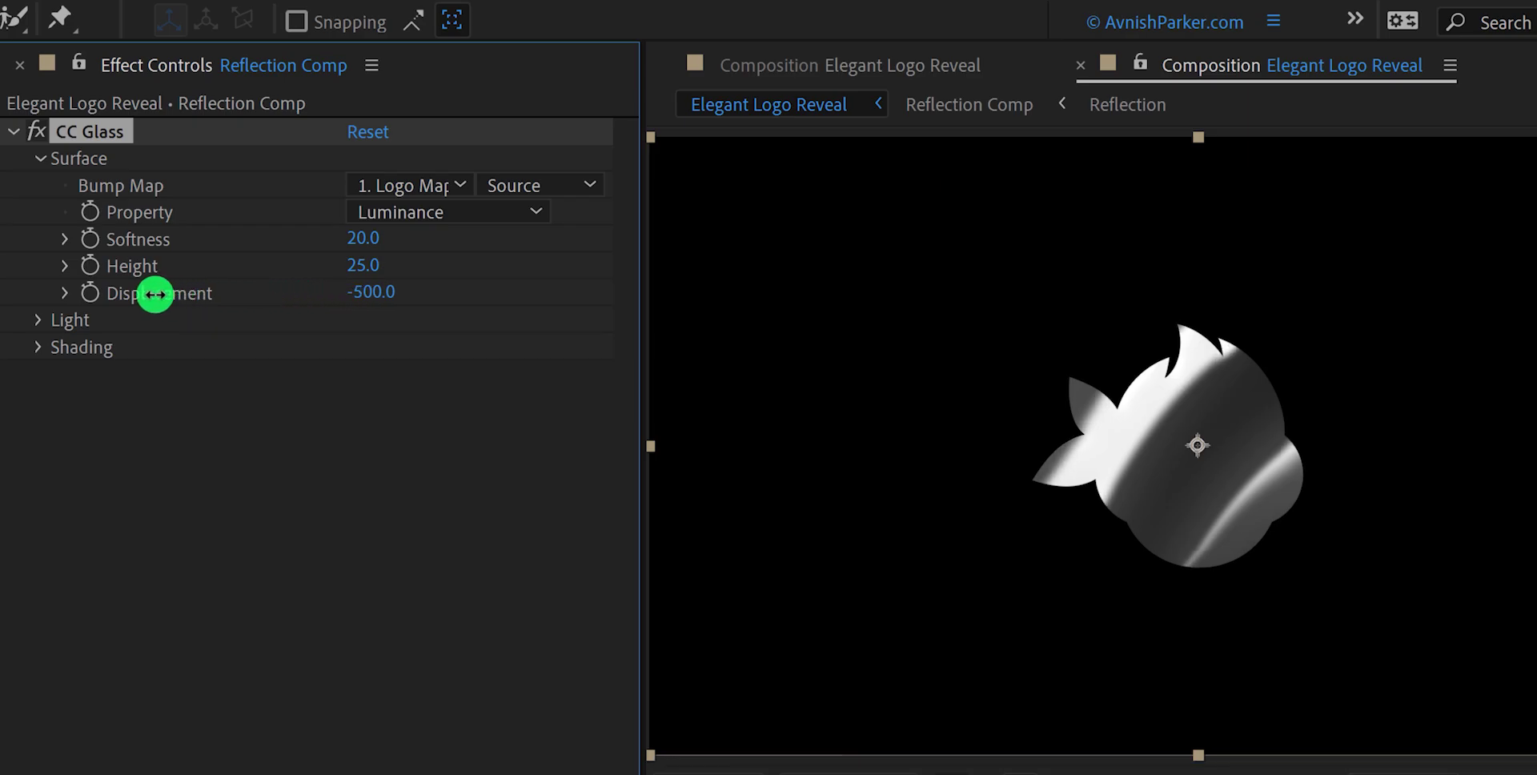
Set CC Glass Displacement to -500 and Height to 100, and scrub through the first second to check the reflection
left_click_drag(360, 270, 453, 272)
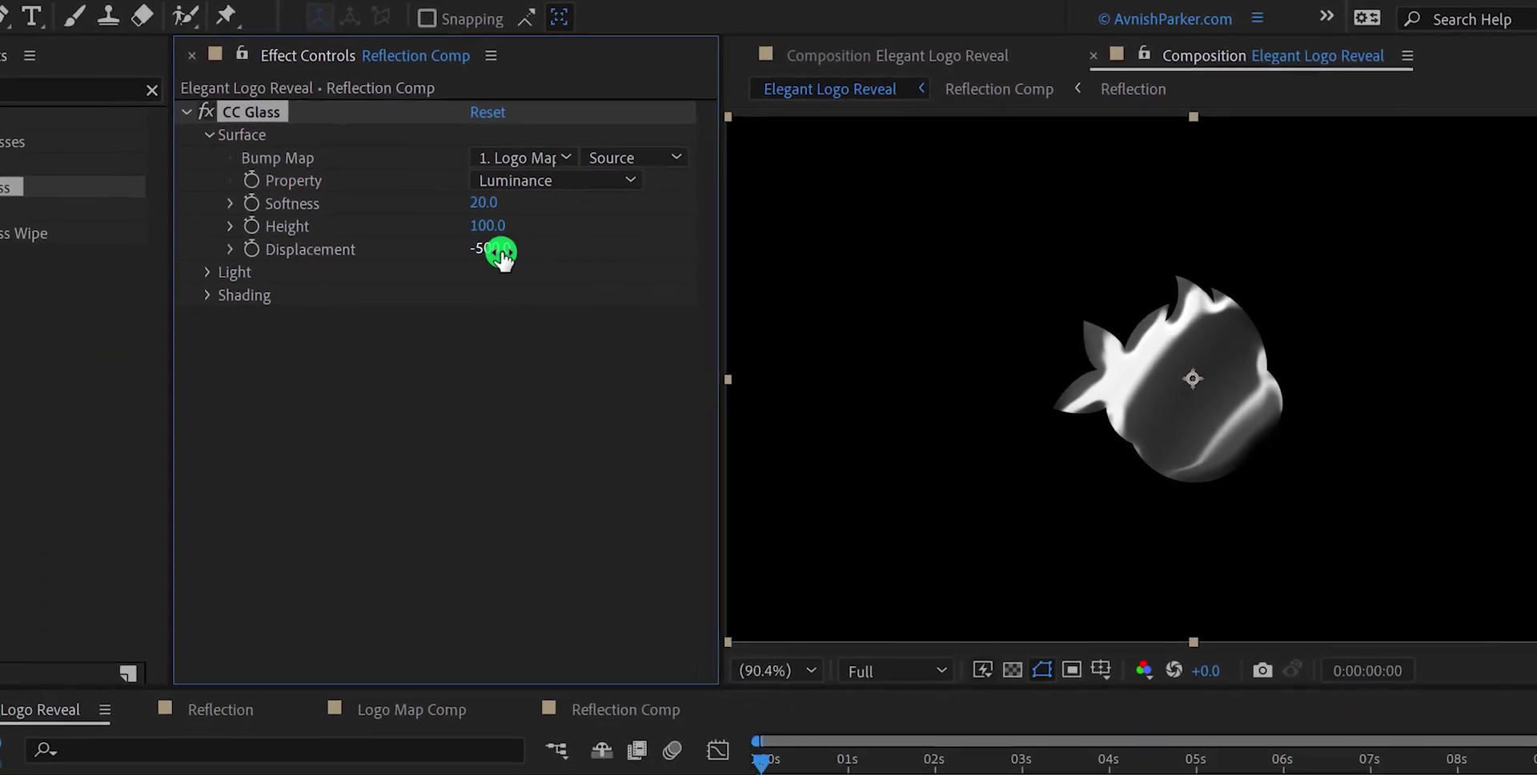
left_click_drag(773, 759, 845, 772)
left_click_drag(927, 575, 843, 596)
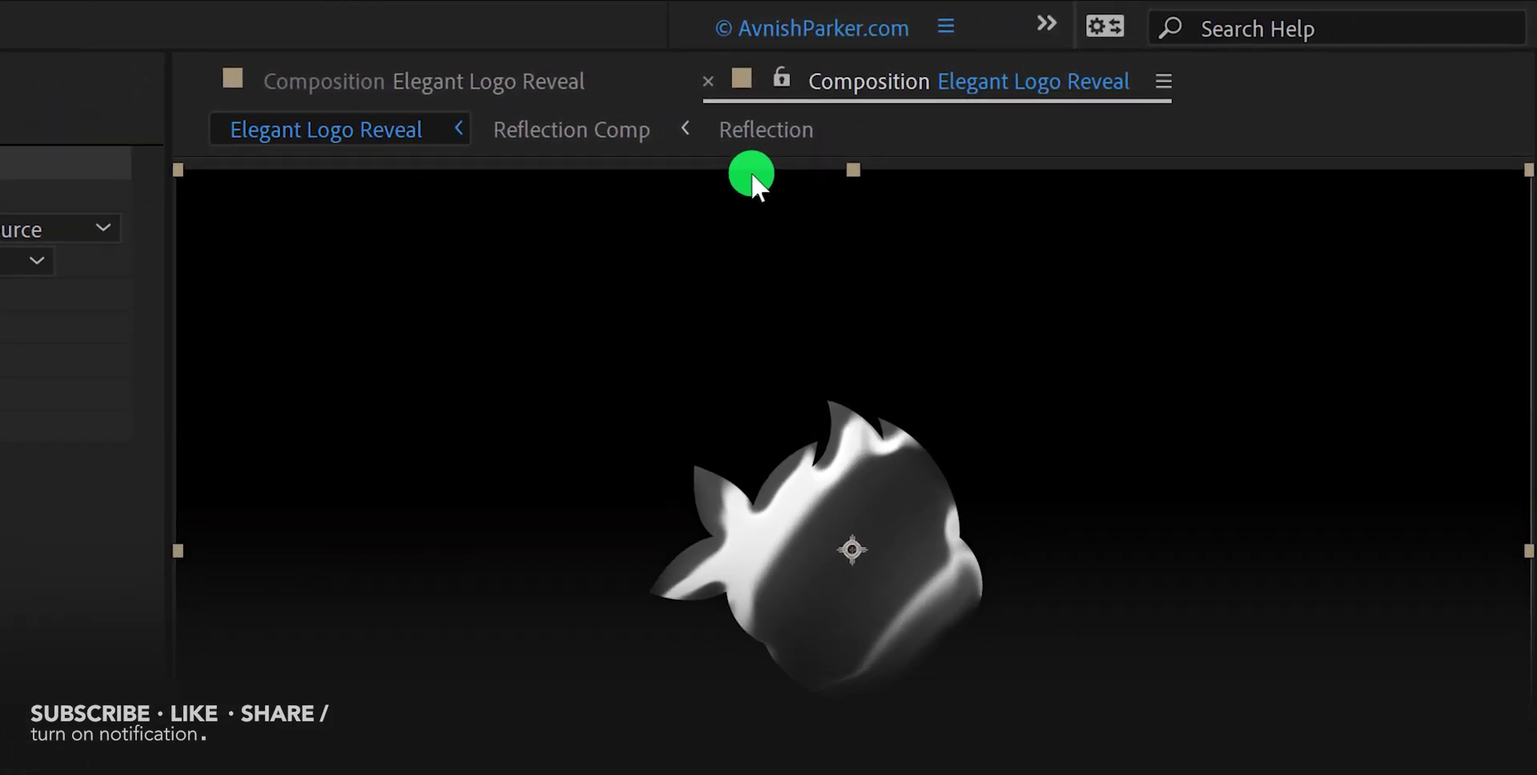
Lock the Elegant Logo Reveal viewer, open Logo Map Comp, and place its viewer alongside at 100% magnification
left_click(317, 89)
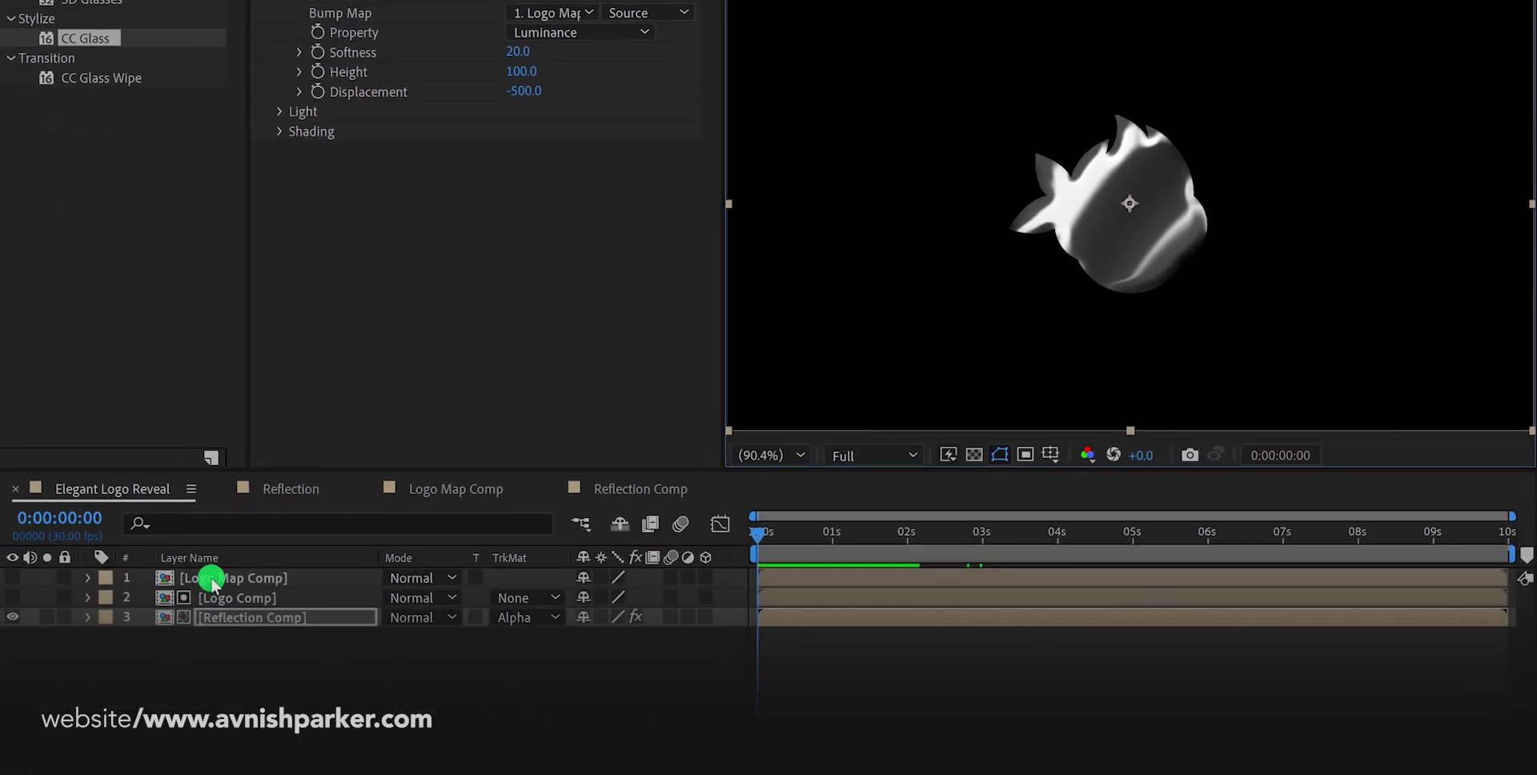
double_click(213, 578)
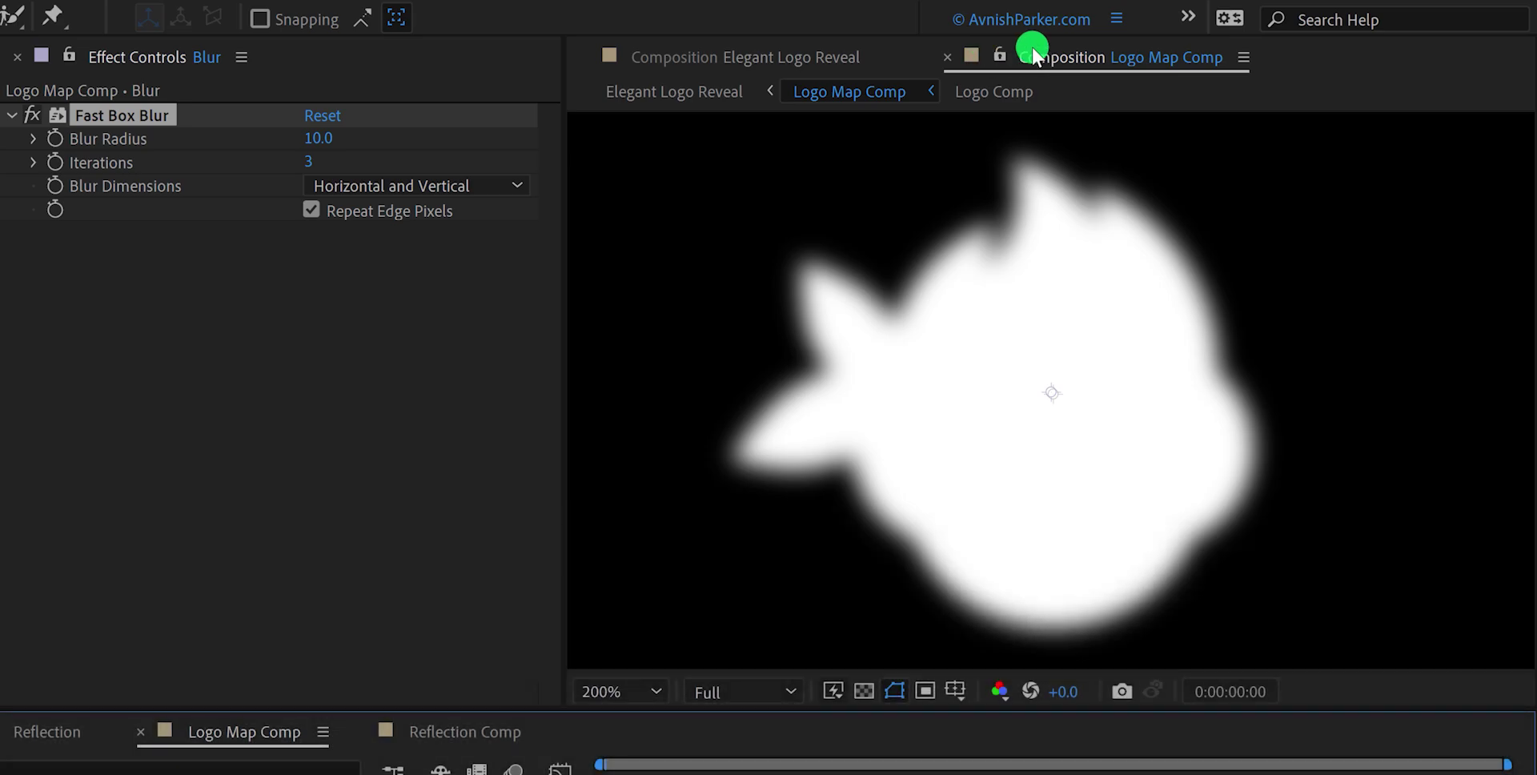
left_click(1035, 58)
left_click_drag(1037, 126, 1523, 332)
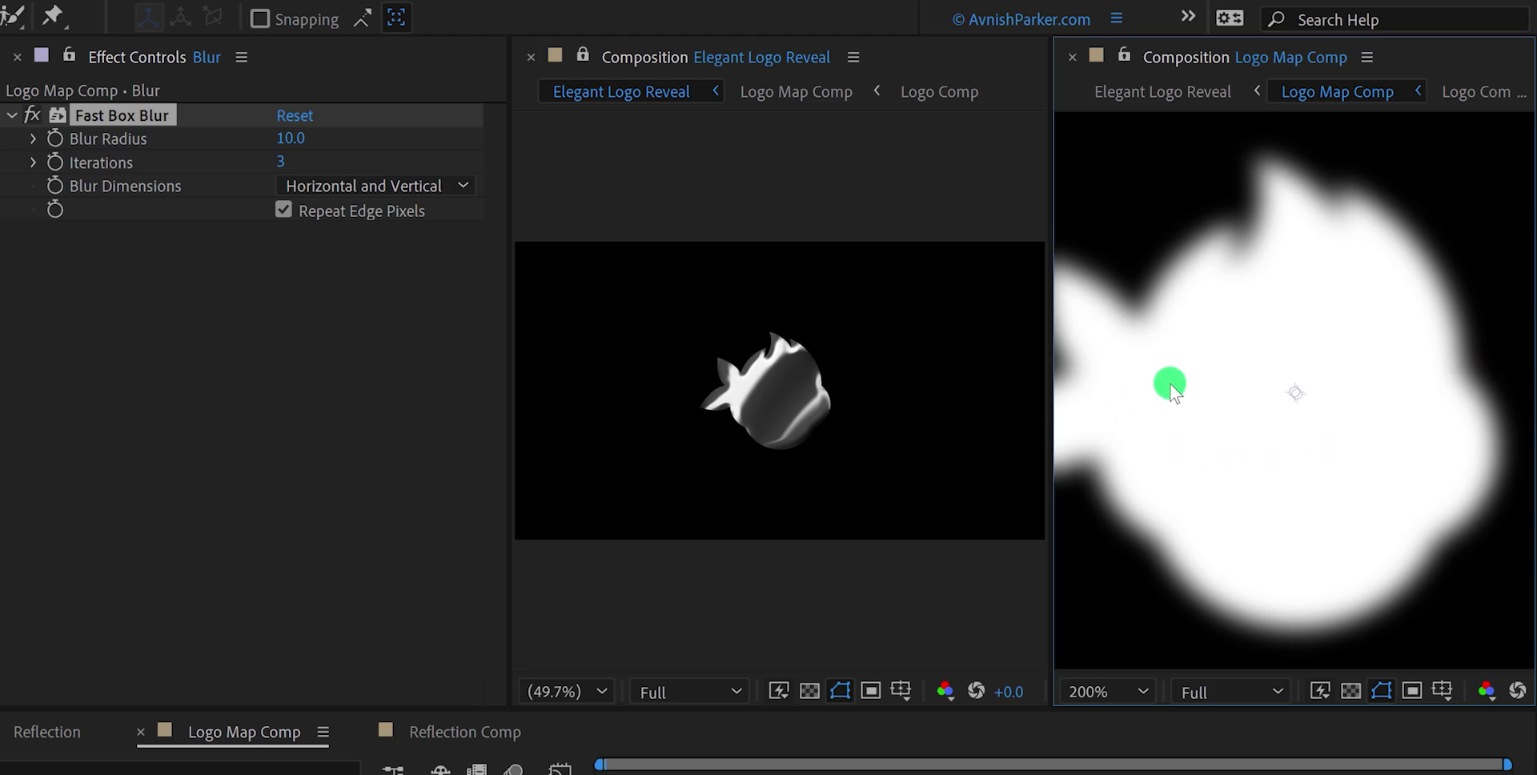
left_click_drag(1051, 410, 1170, 410)
key("comma")
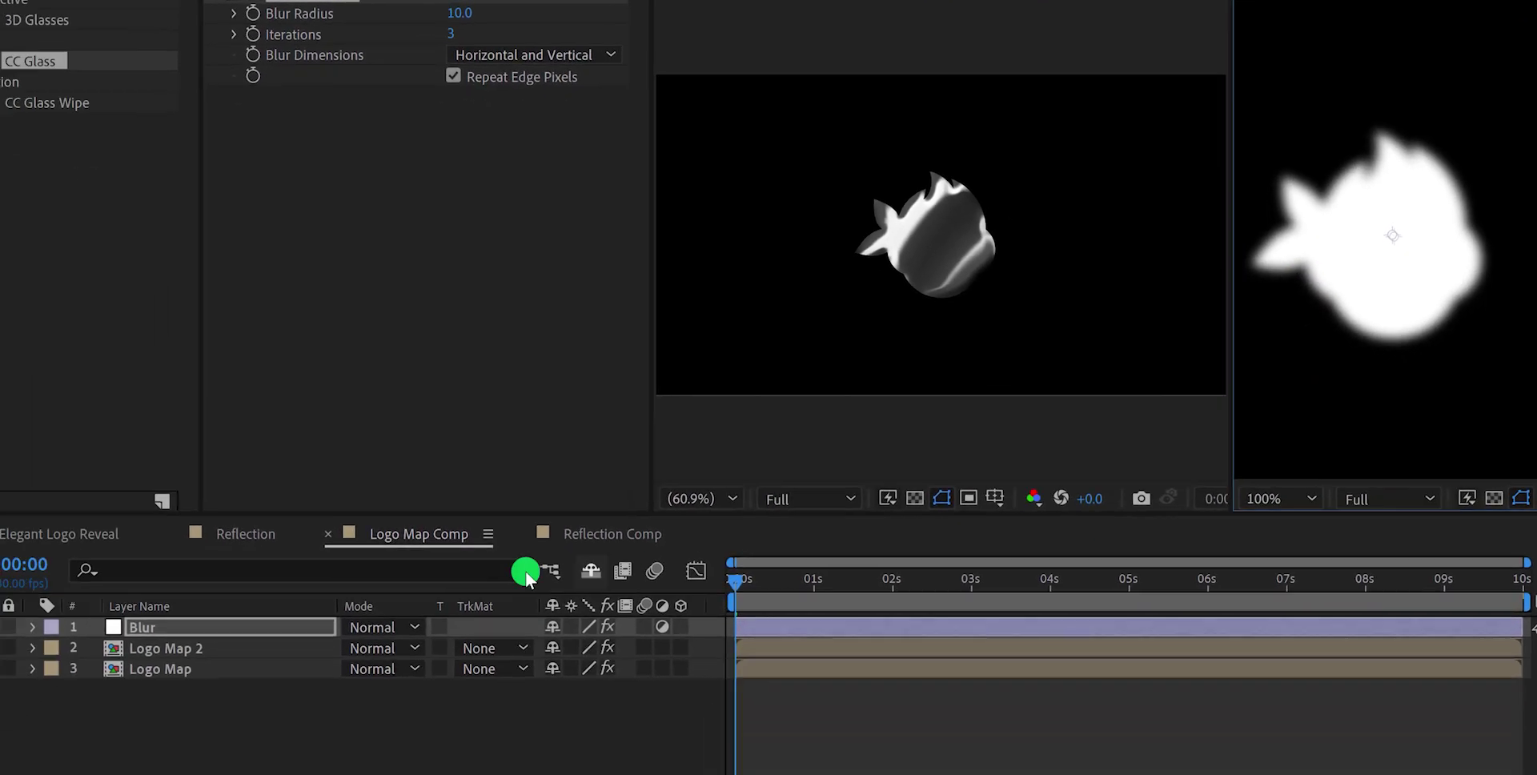
Temporarily disable Fast Box Blur on the Blur layer to compare the glass edges, and inspect the effects on Logo Map 2
left_click(253, 576)
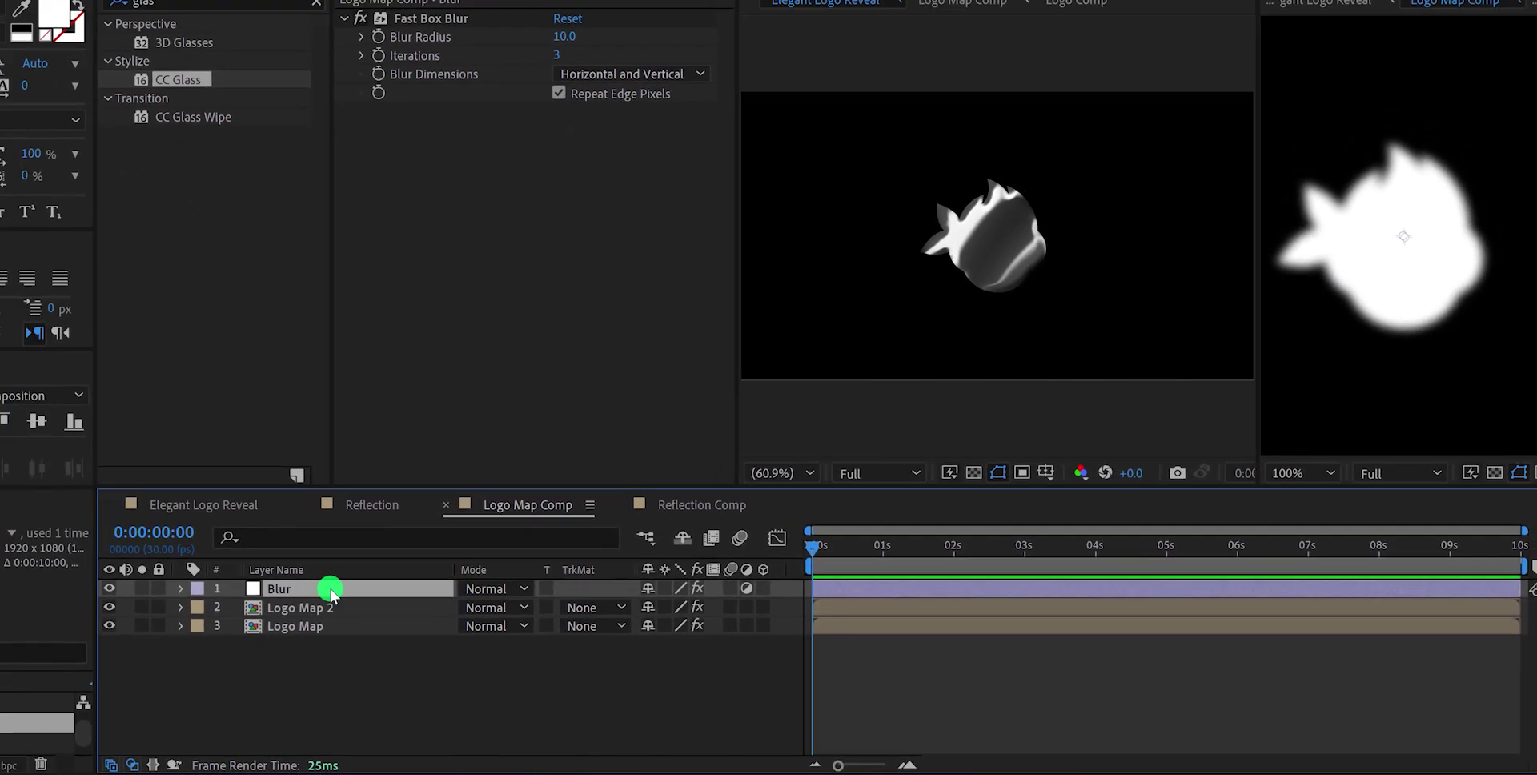
left_click(434, 71)
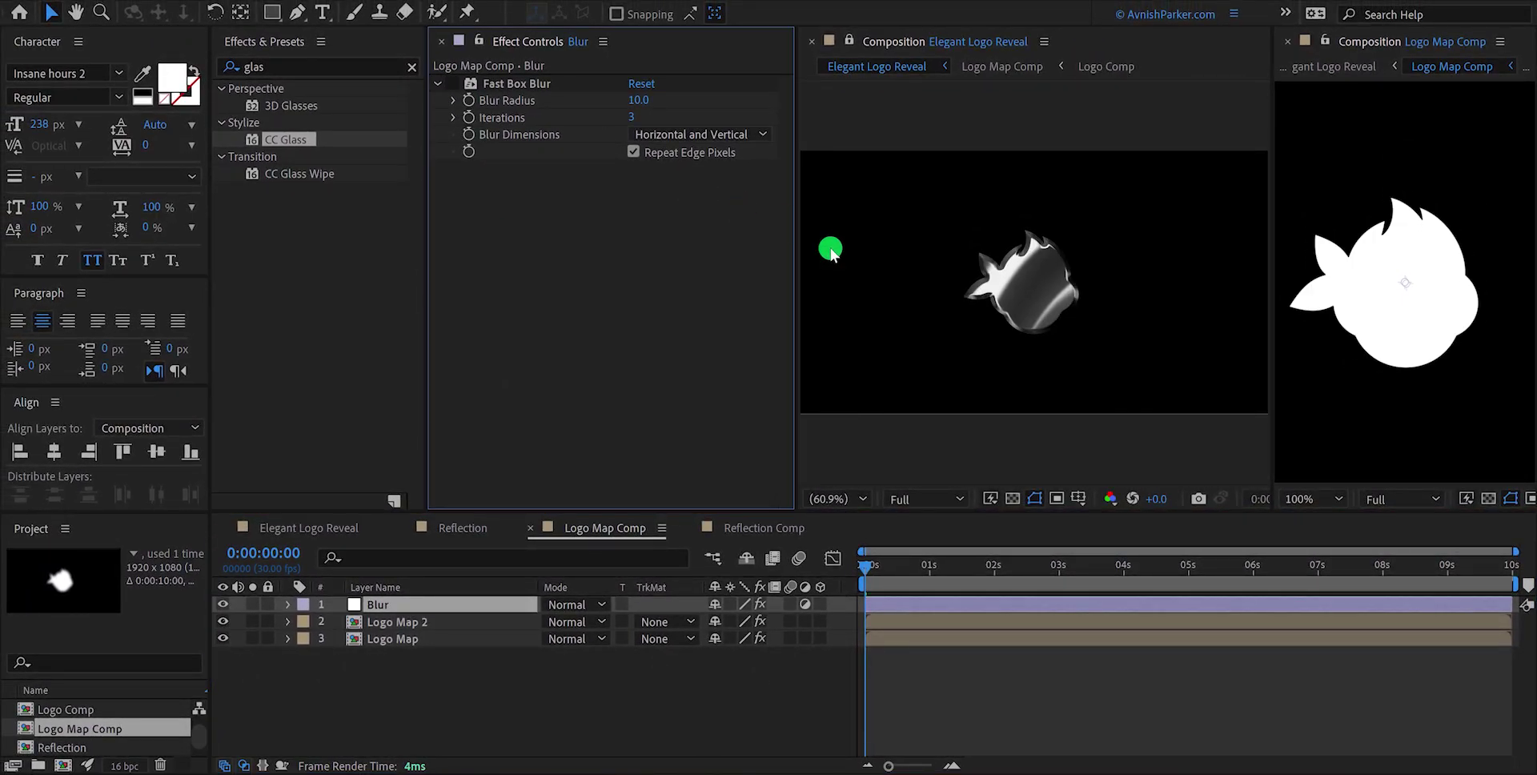
key("slash")
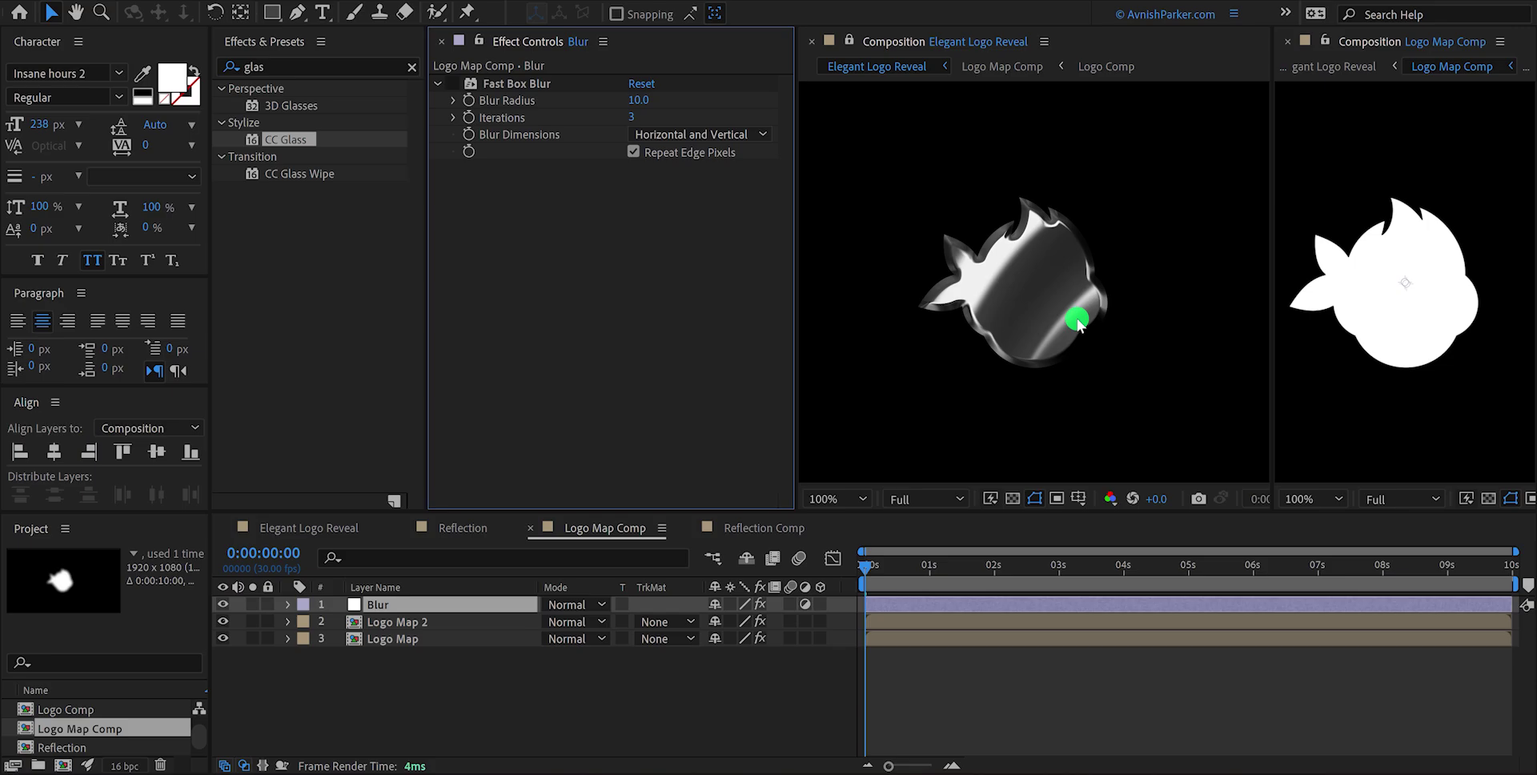
left_click(403, 639)
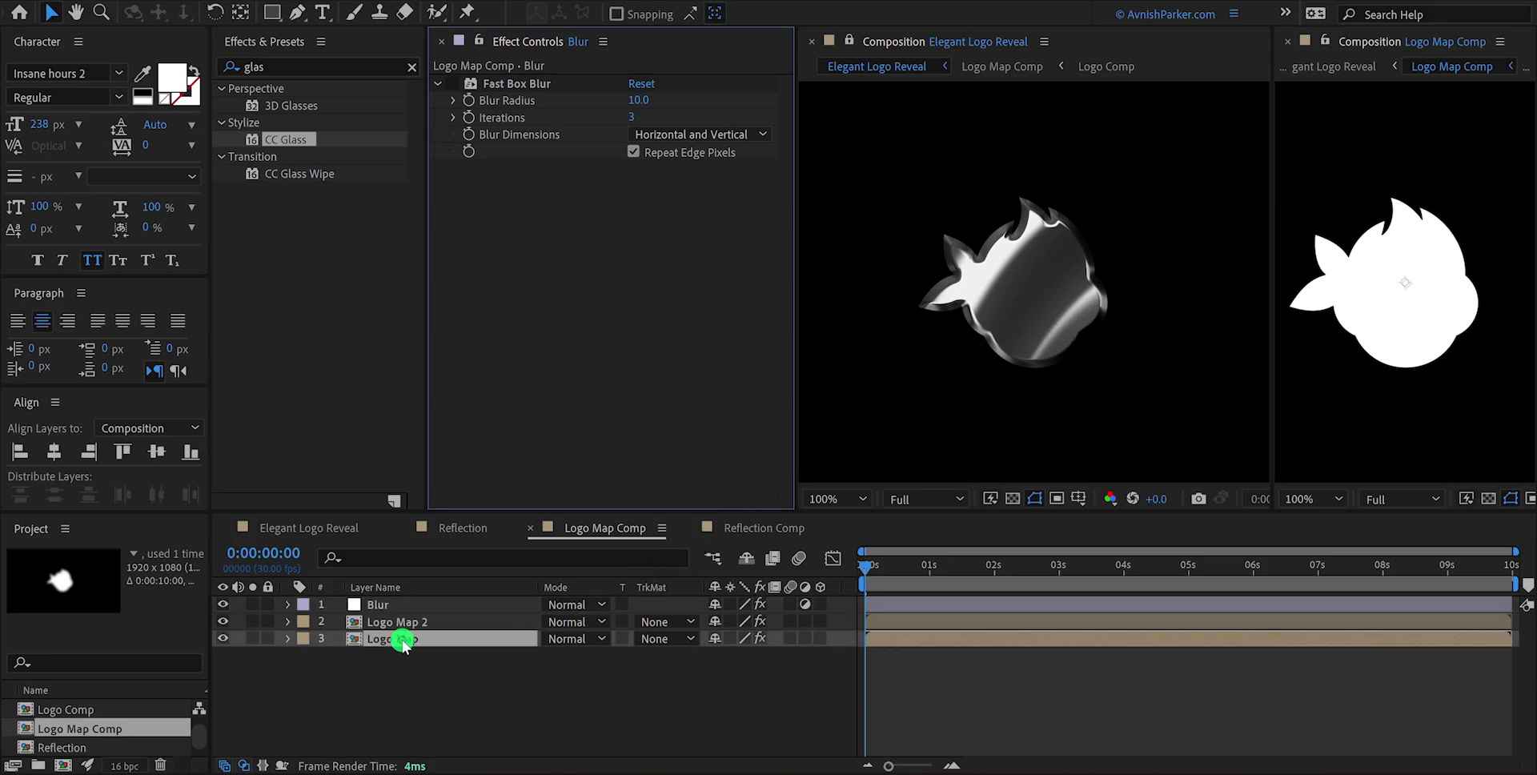
left_click(405, 622)
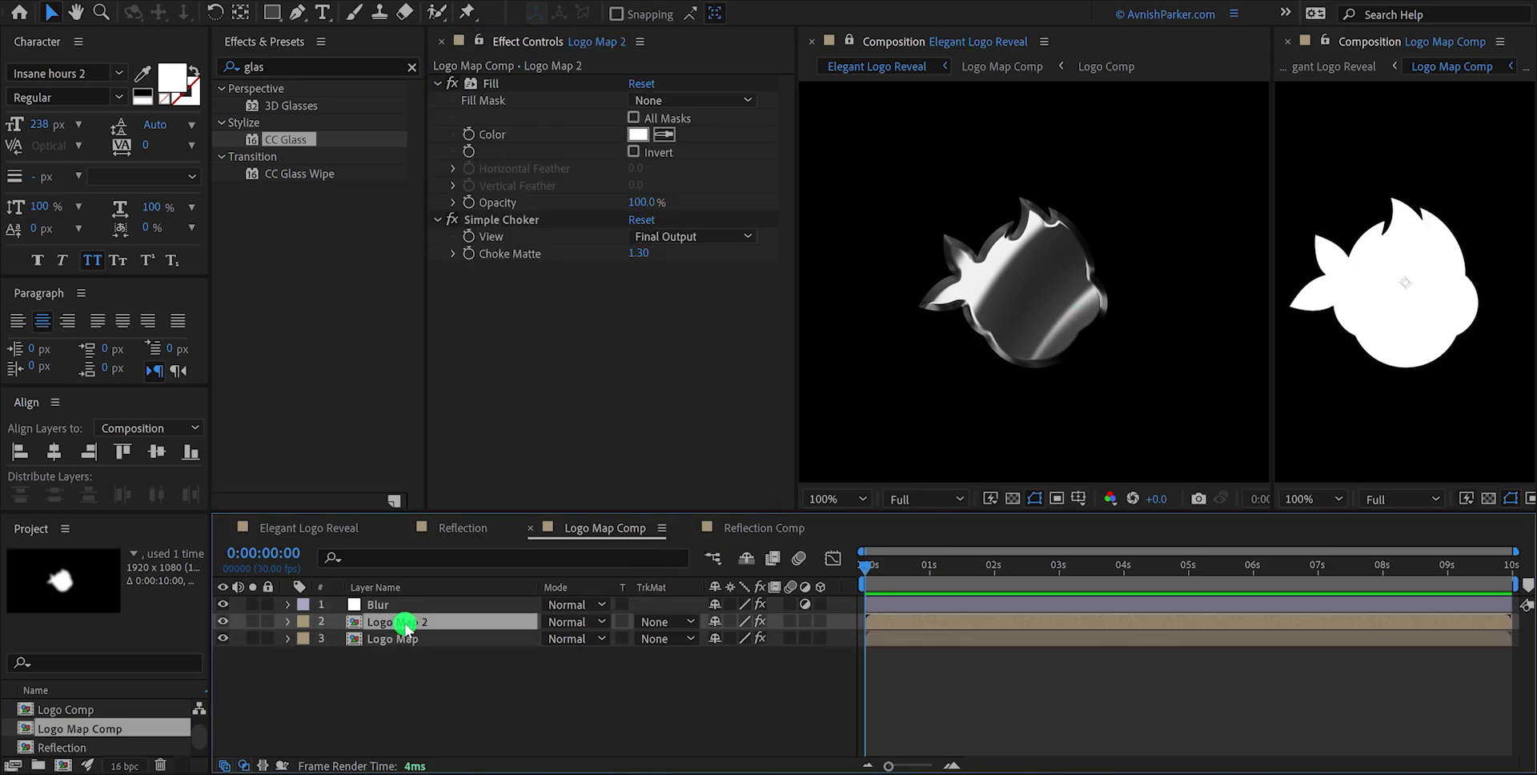
left_click(654, 267)
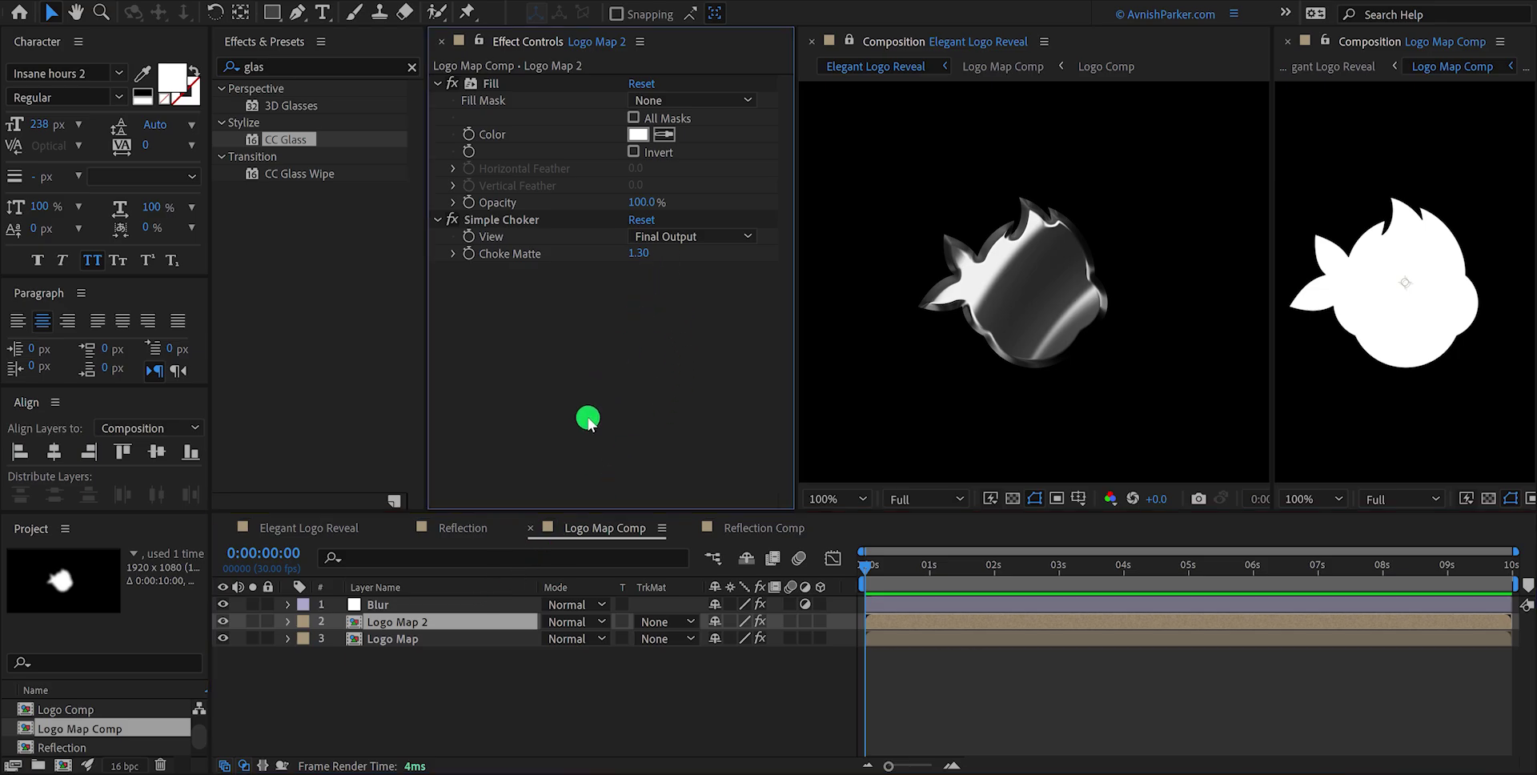
Set the Blur Radius of the Blur layer's Fast Box Blur to 5
left_click(403, 609)
left_click_drag(640, 112, 637, 109)
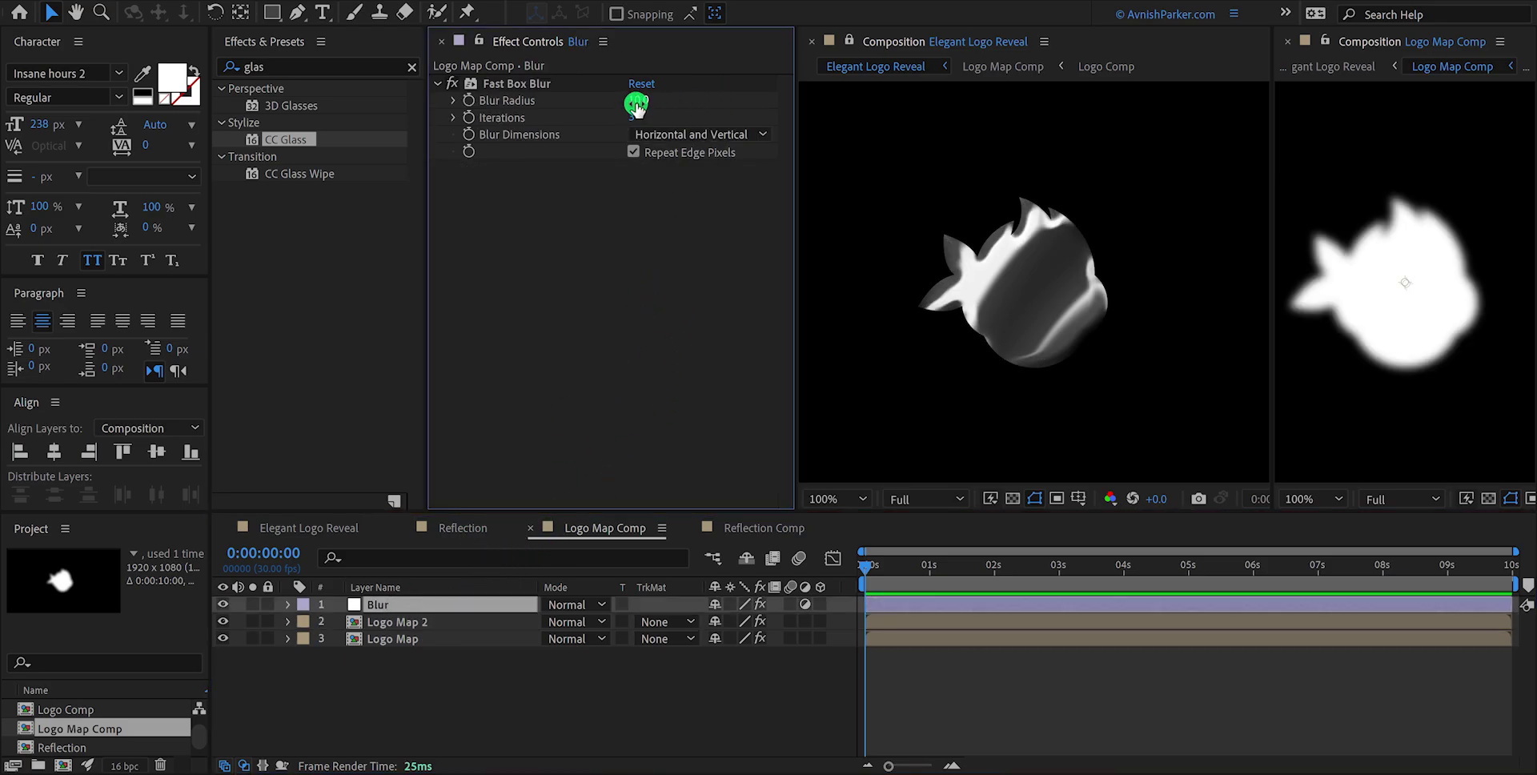
key("Return")
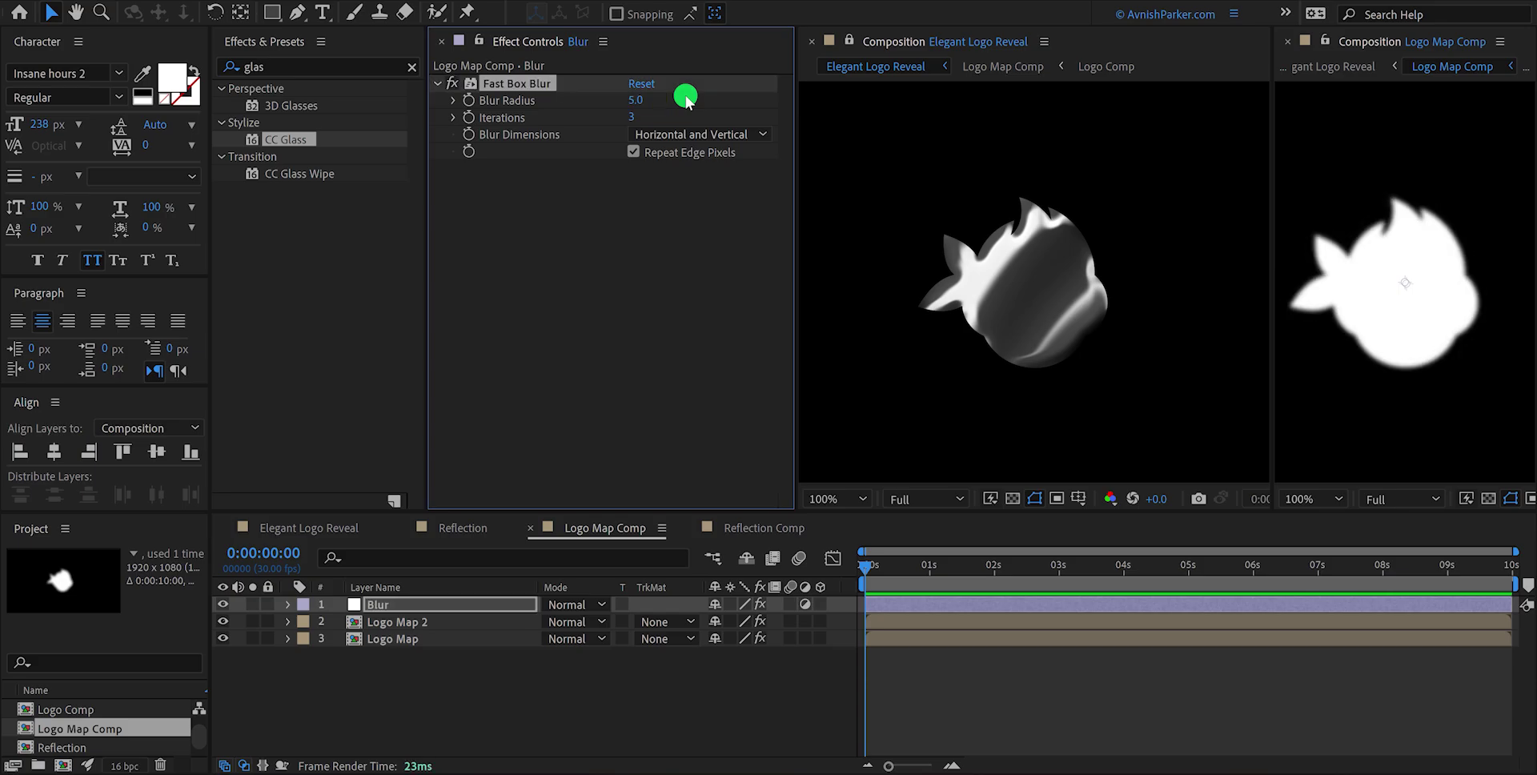
left_click(867, 569)
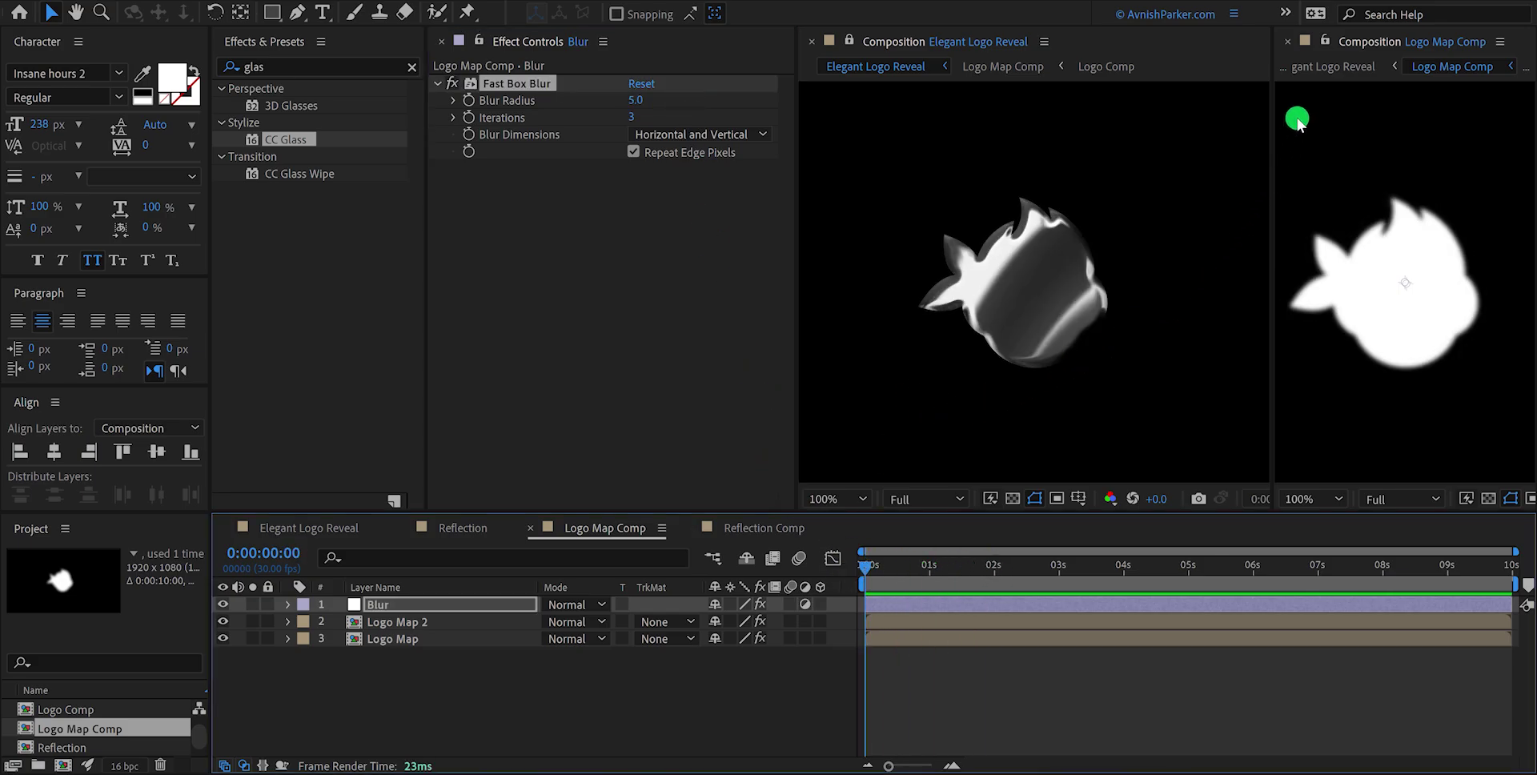
Close the separate Logo Map Comp viewer, return to the Elegant Logo Reveal timeline, and unlock its viewer
left_click(1287, 43)
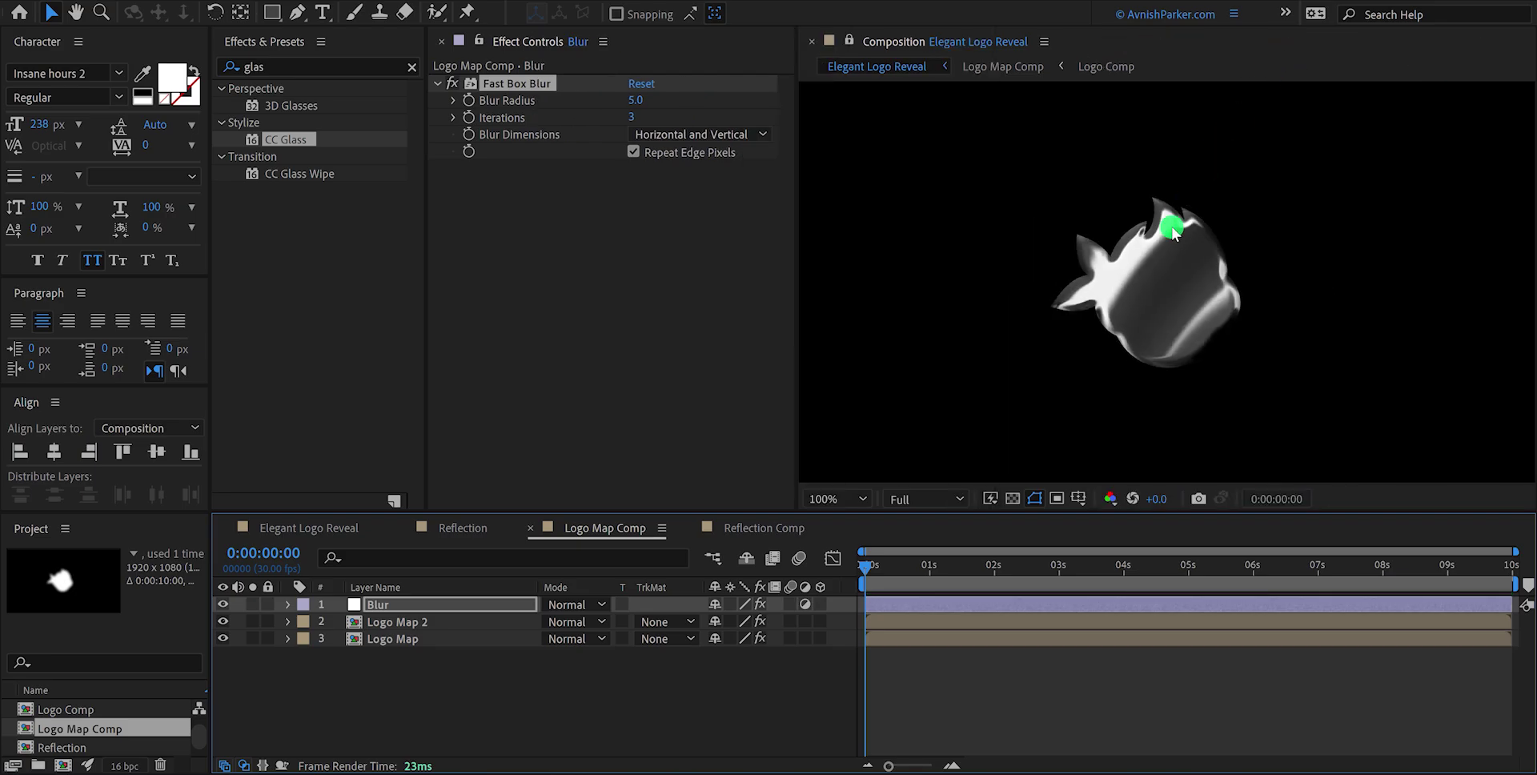
left_click(336, 528)
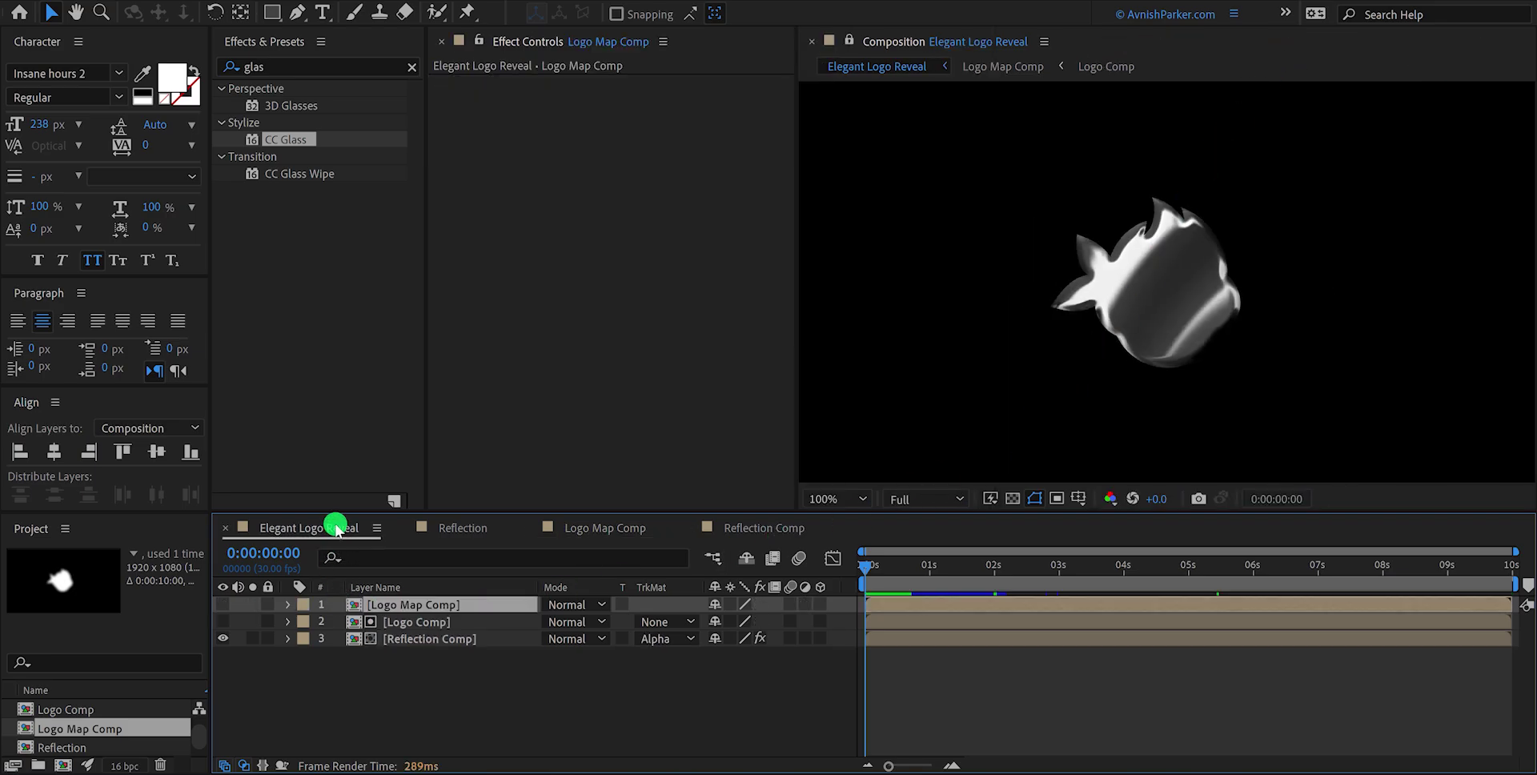
left_click(854, 43)
Preview the logo reflection from the start and park the current time at 0:00:00:15
left_click(869, 565)
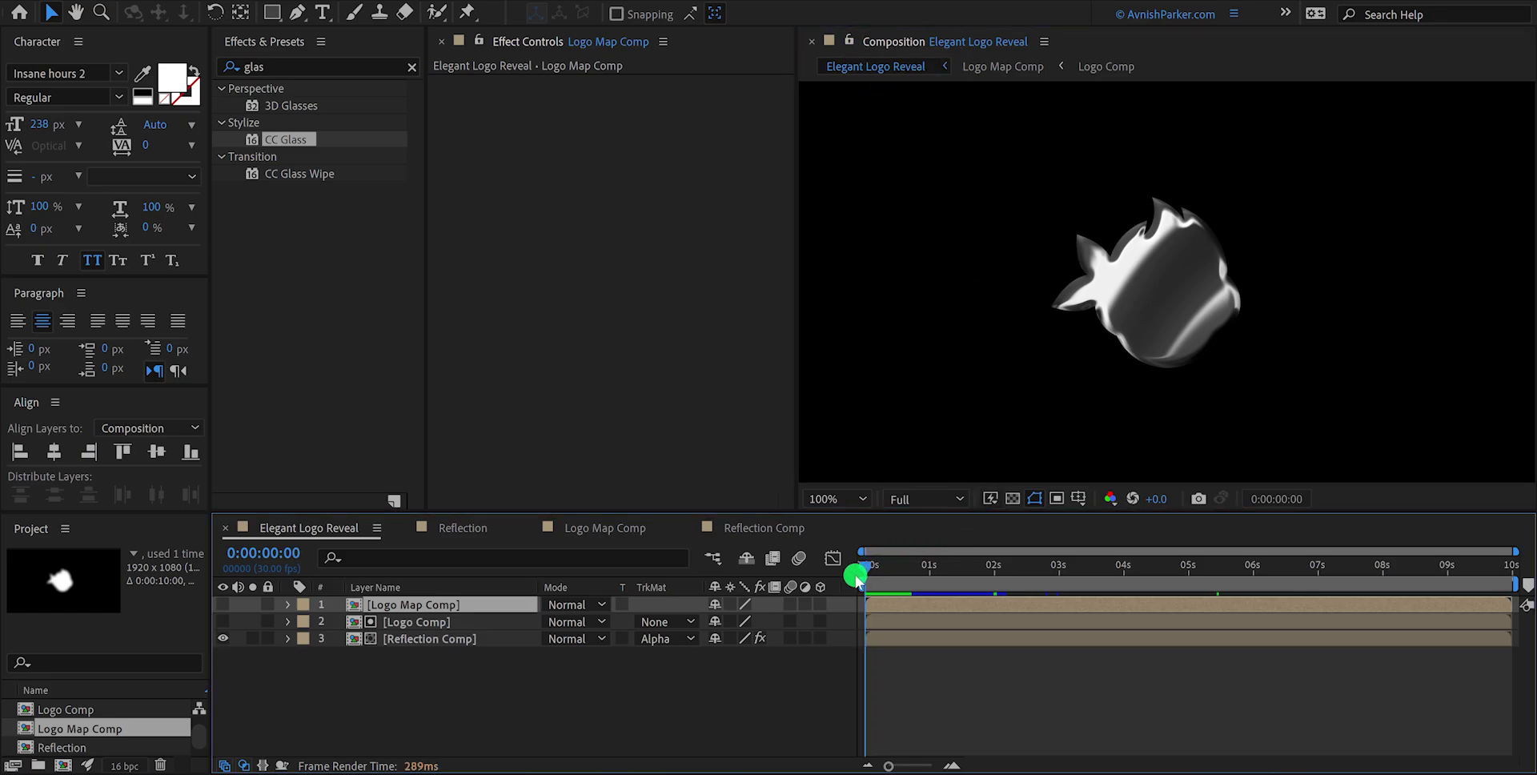
key("space")
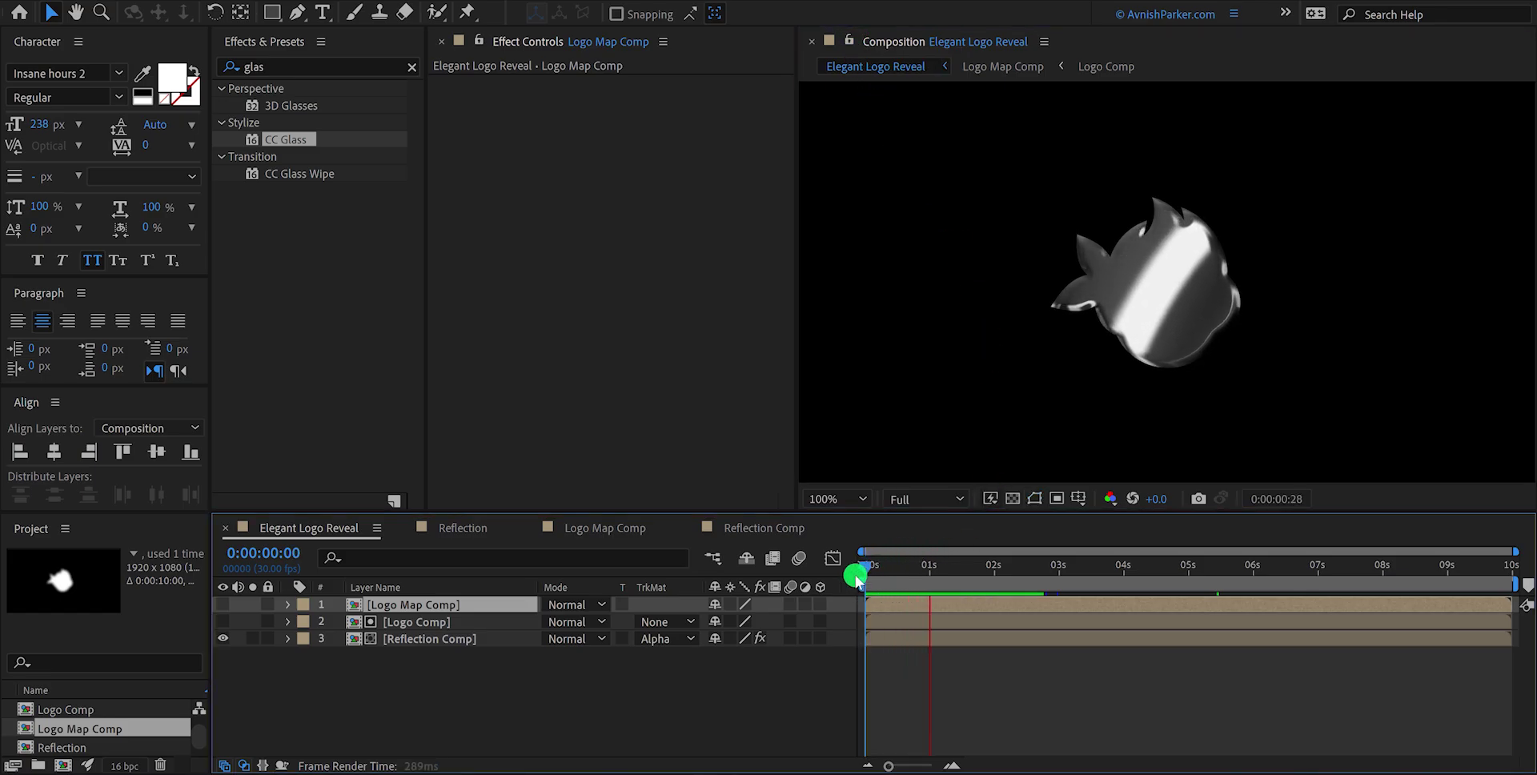
mouse_move(910, 552)
left_mouse_down()
mouse_move(933, 569)
mouse_move(898, 573)
left_mouse_up()
Find the CC Blobbylize effect and add it to the Reflection Comp layer below CC Glass
left_click(445, 638)
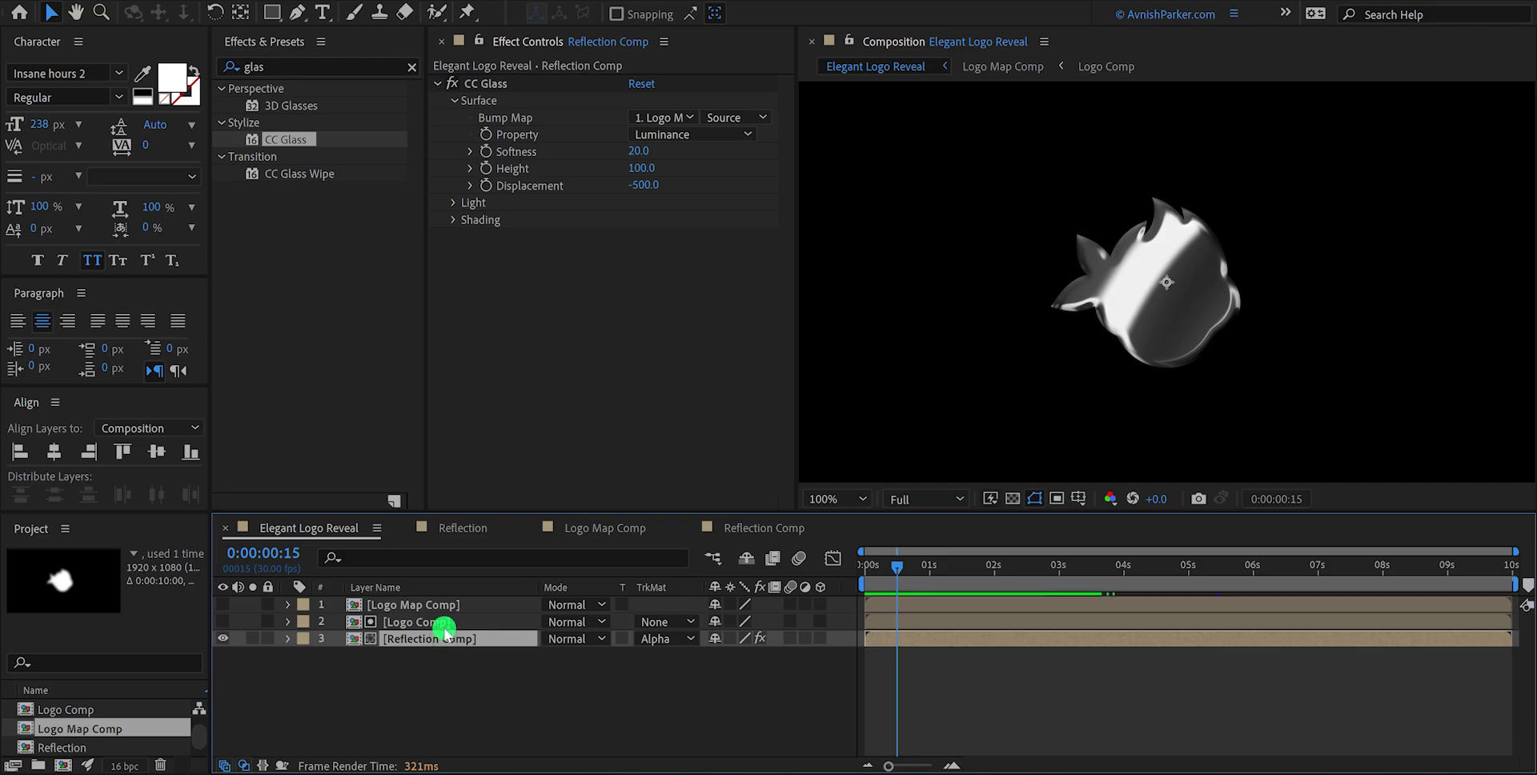
left_click(275, 65)
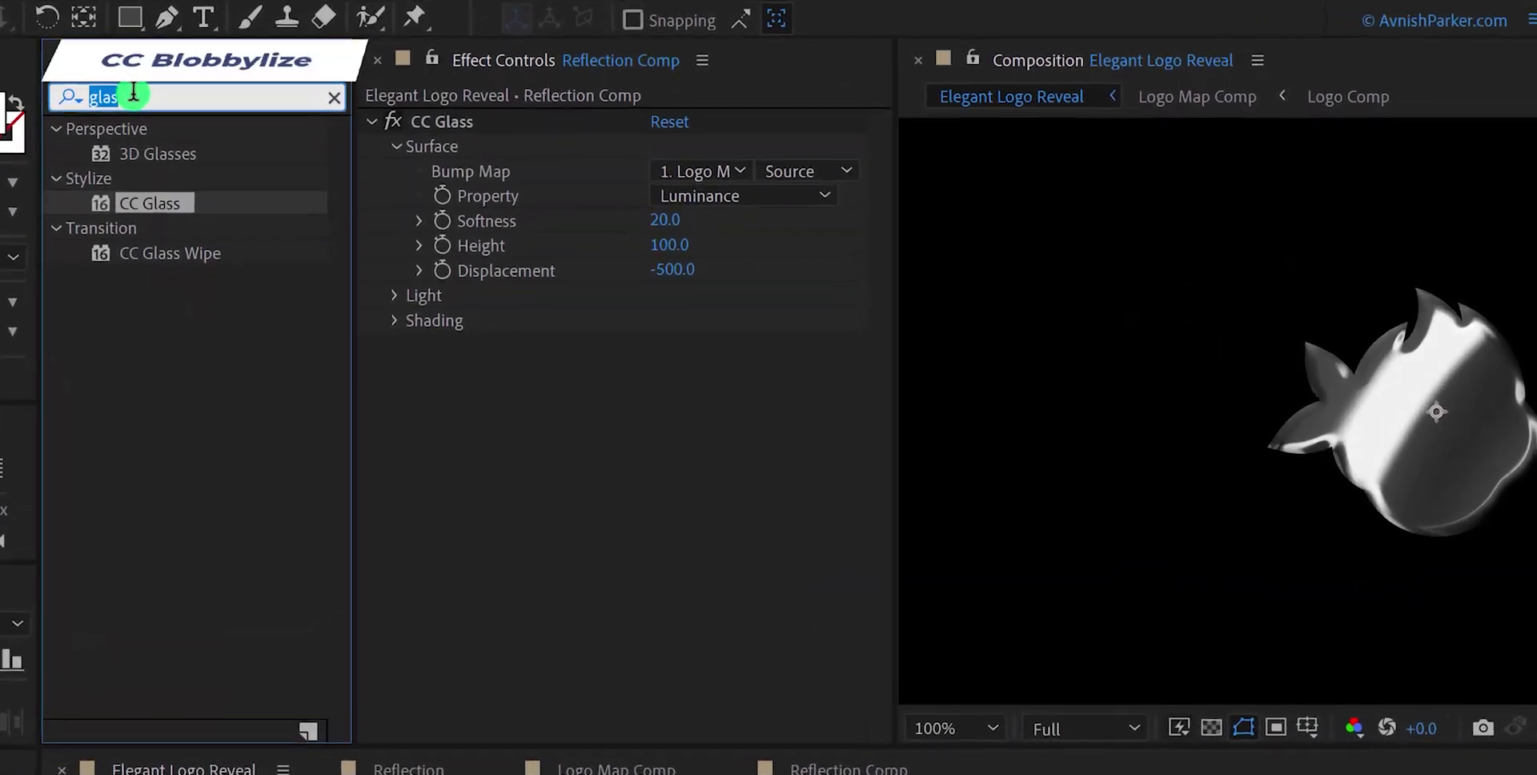
type("blob")
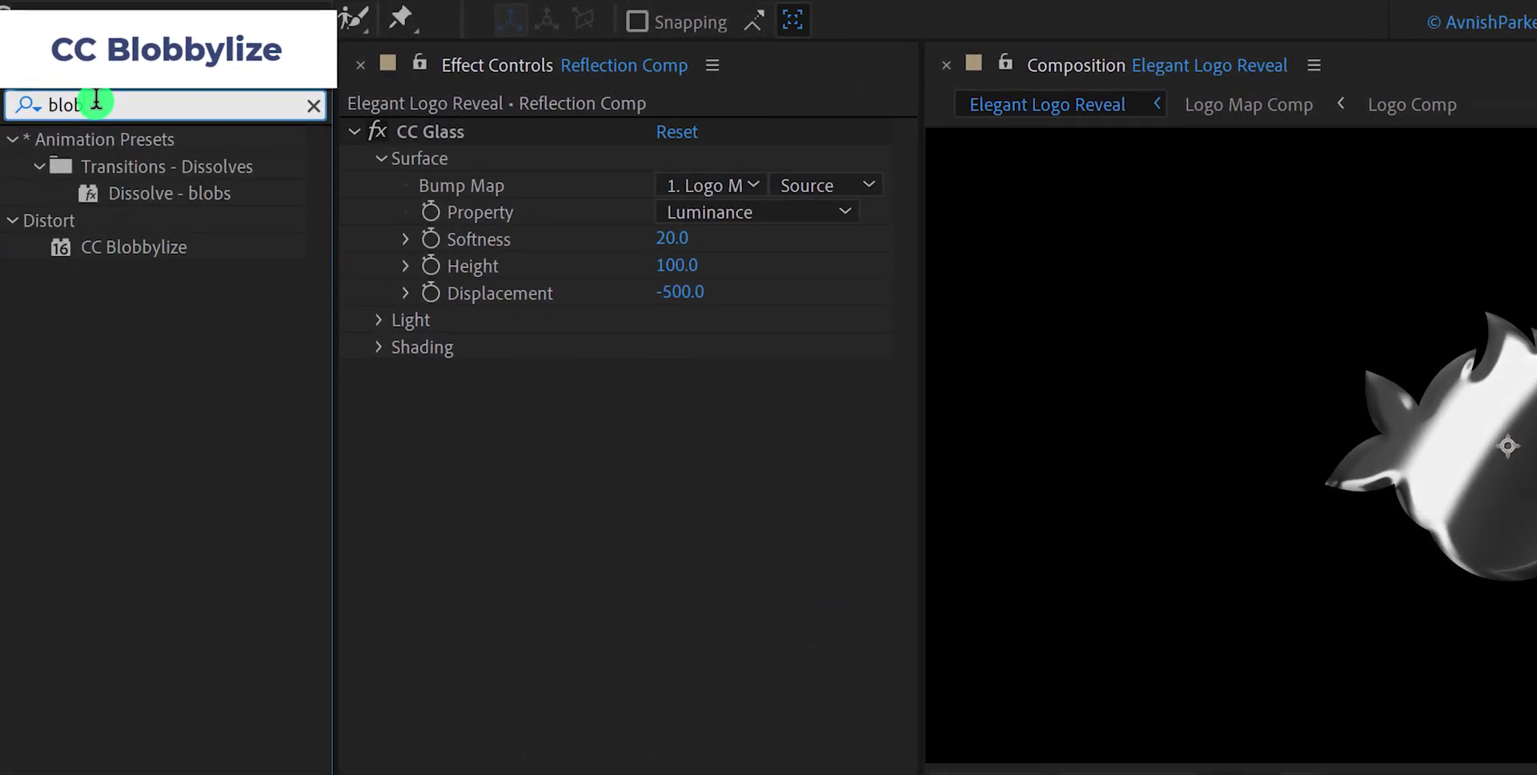
left_click_drag(121, 247, 525, 435)
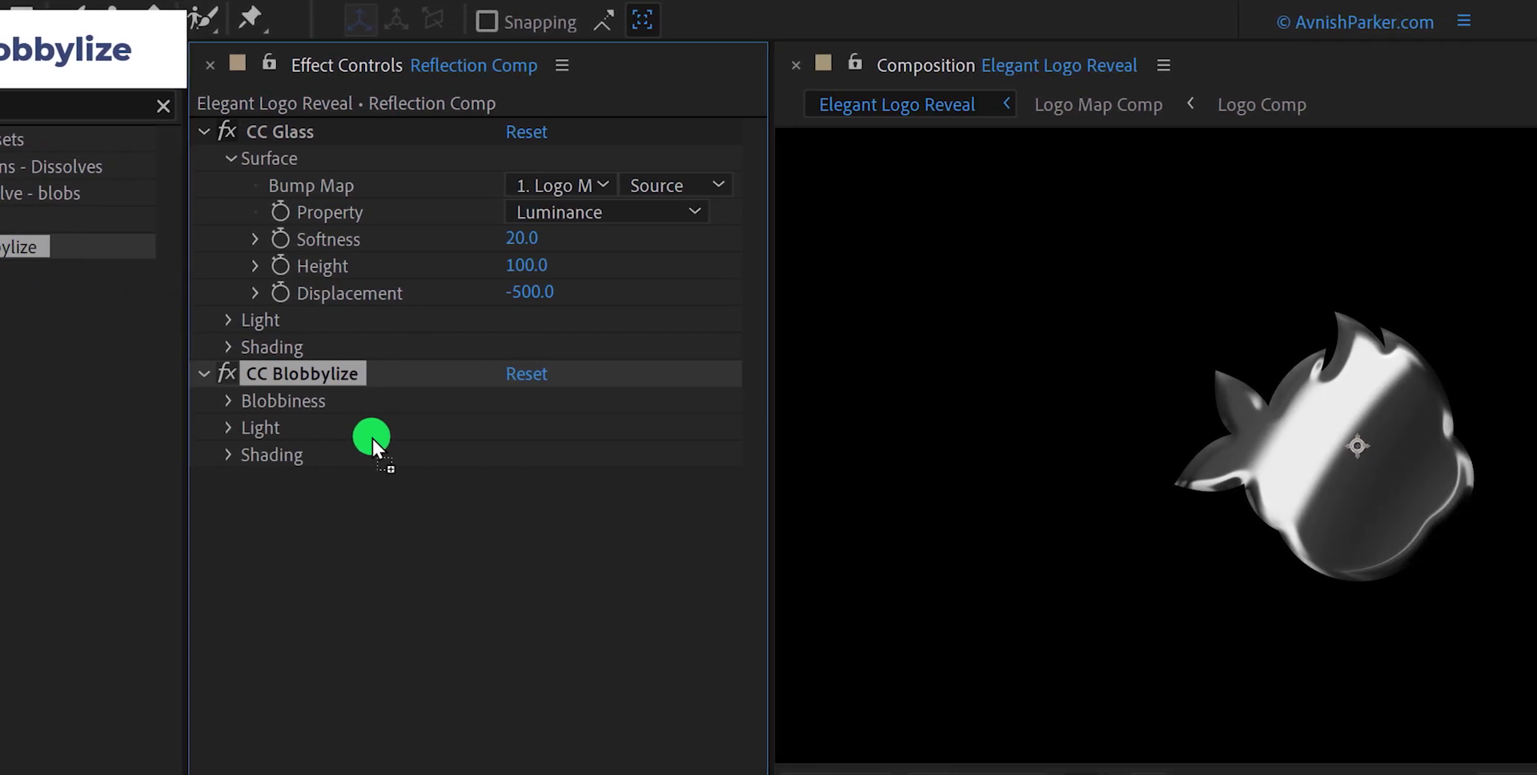
In CC Blobbylize's Blobbiness settings, set the Blob Layer to Logo Map Comp and Cut Away to 0
left_click(234, 400)
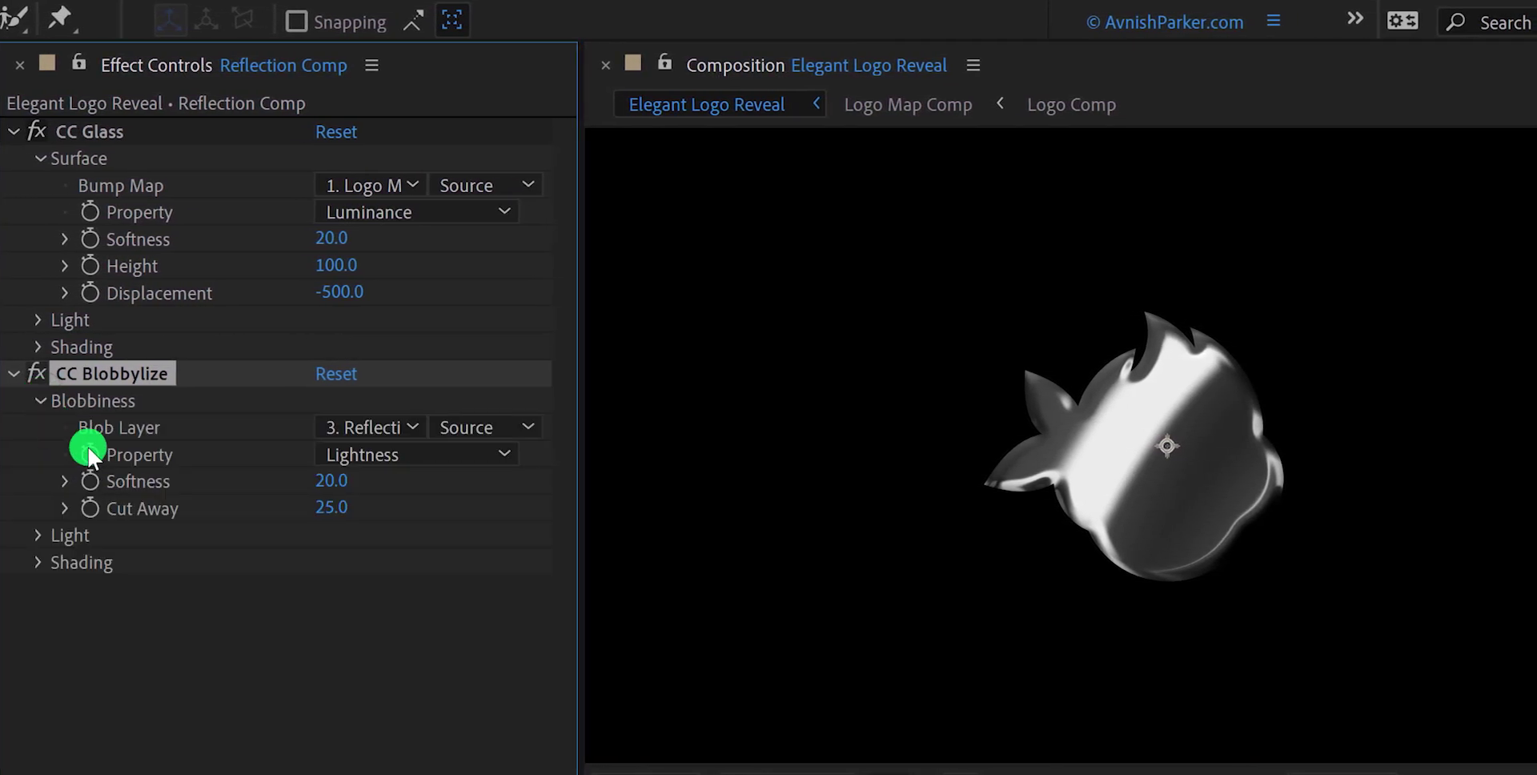
left_click(395, 427)
left_click(403, 505)
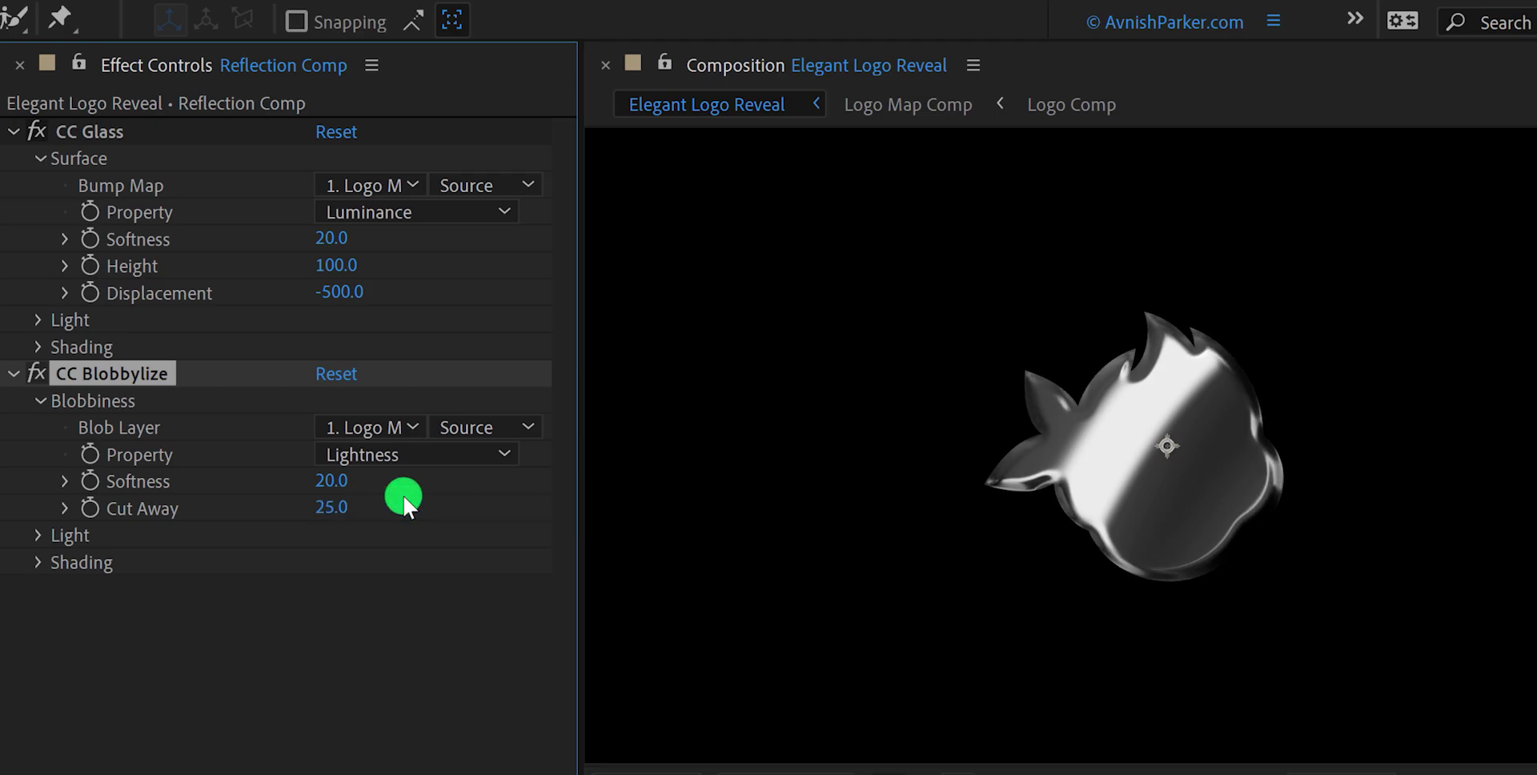
left_click(329, 508)
key("Return")
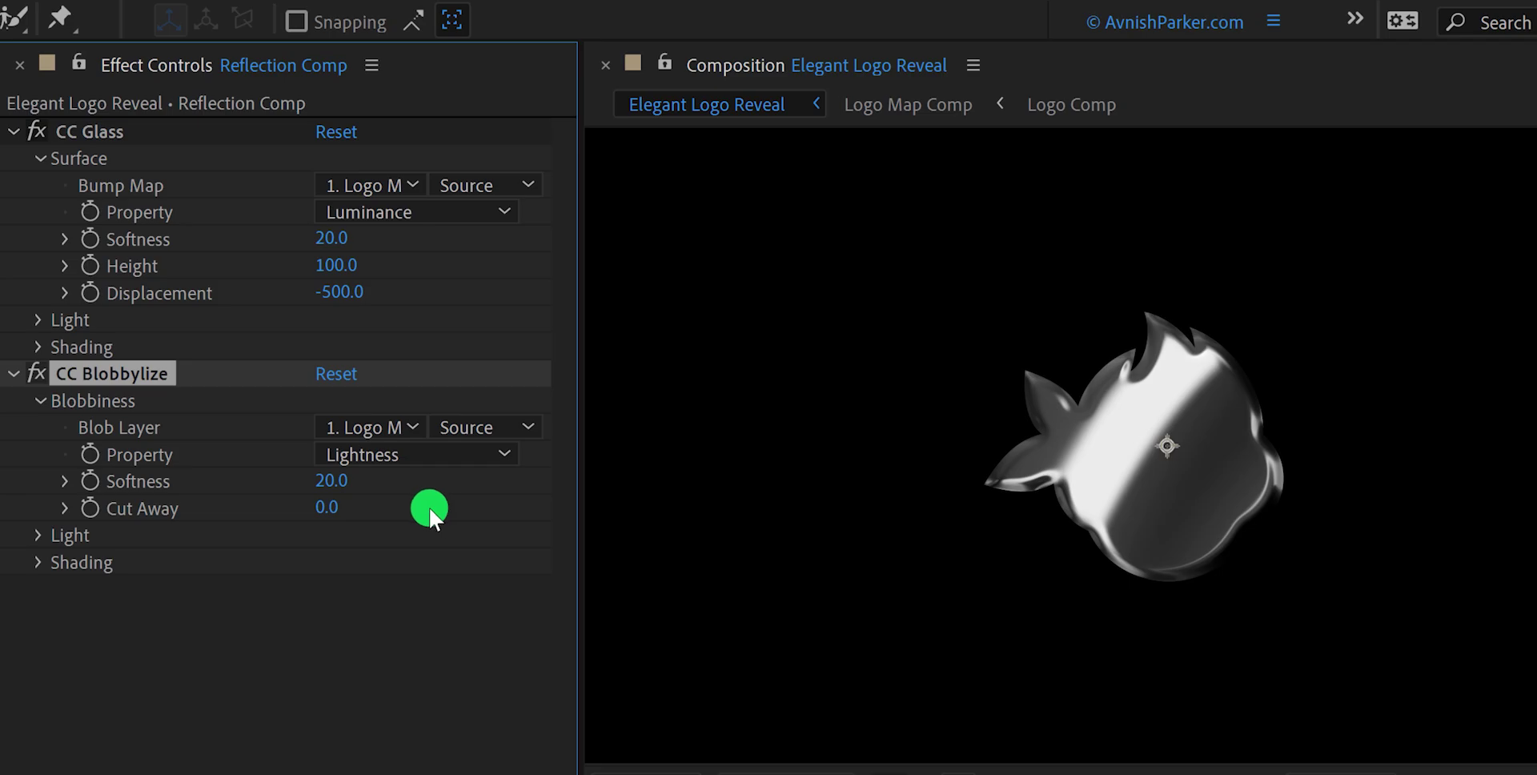
Set CC Glass's light source to AE Lights and CC Blobbylize's Softness to 50 on the Reflection Comp layer
left_click(41, 318)
left_click(406, 344)
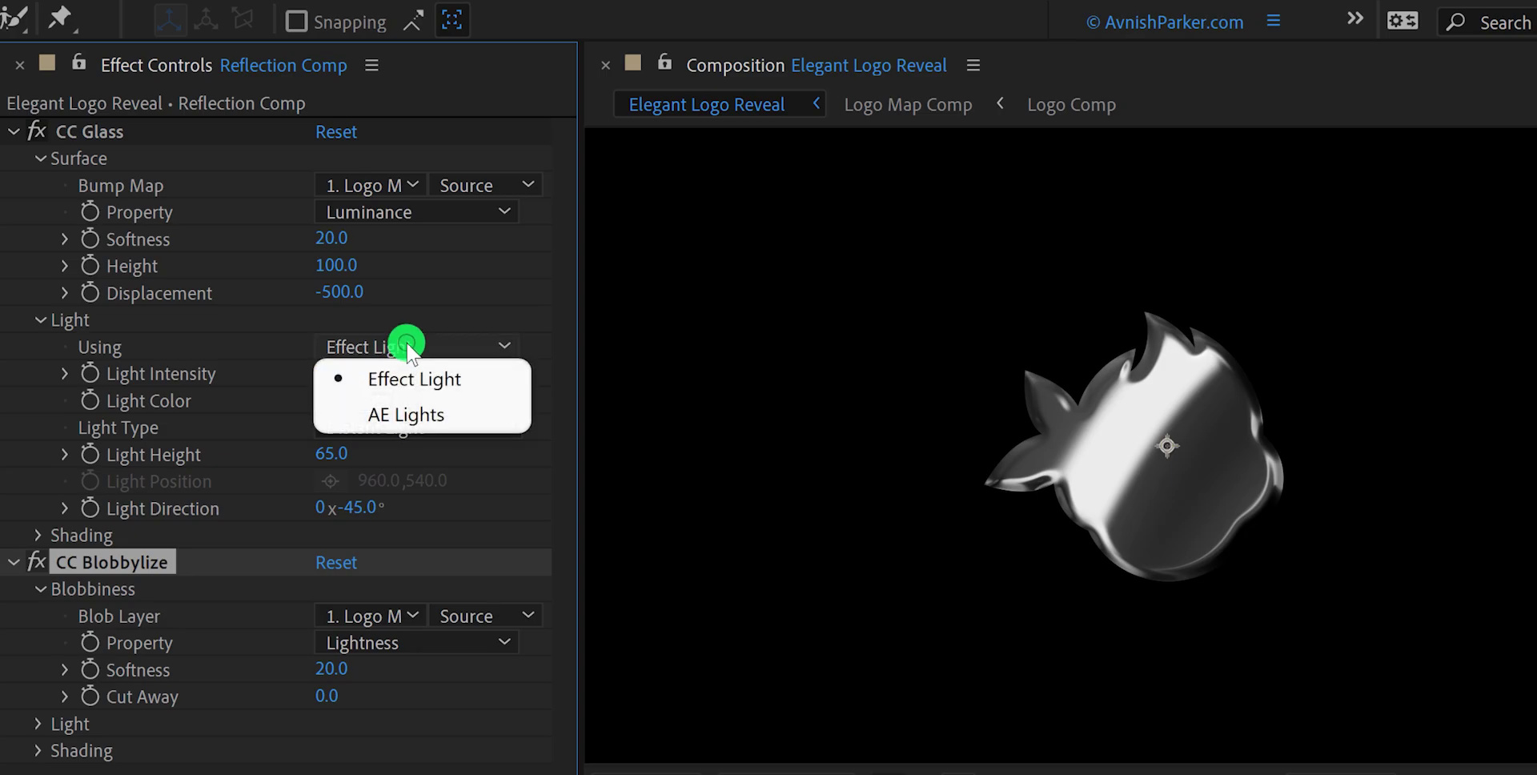
left_click(416, 413)
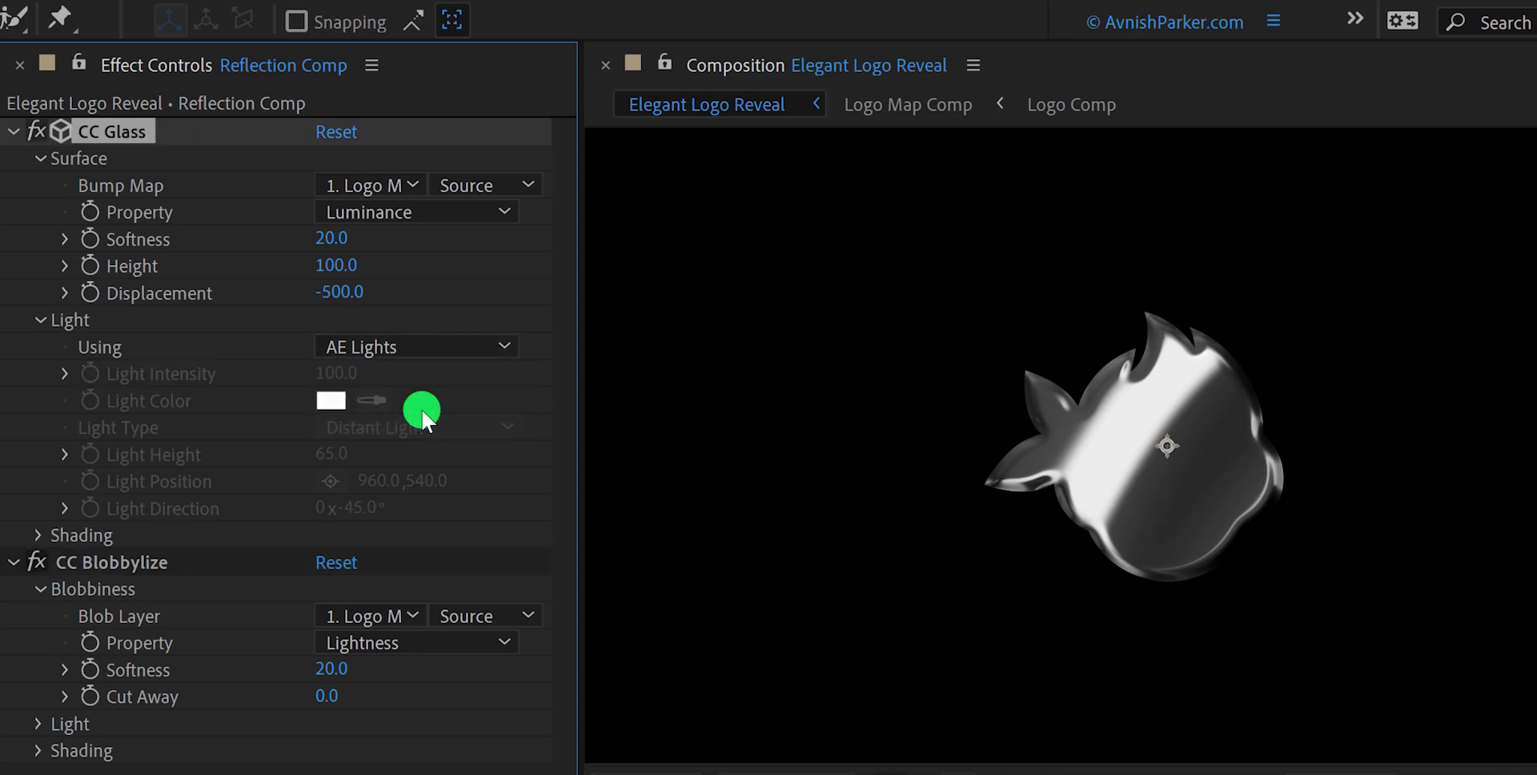
left_click(332, 669)
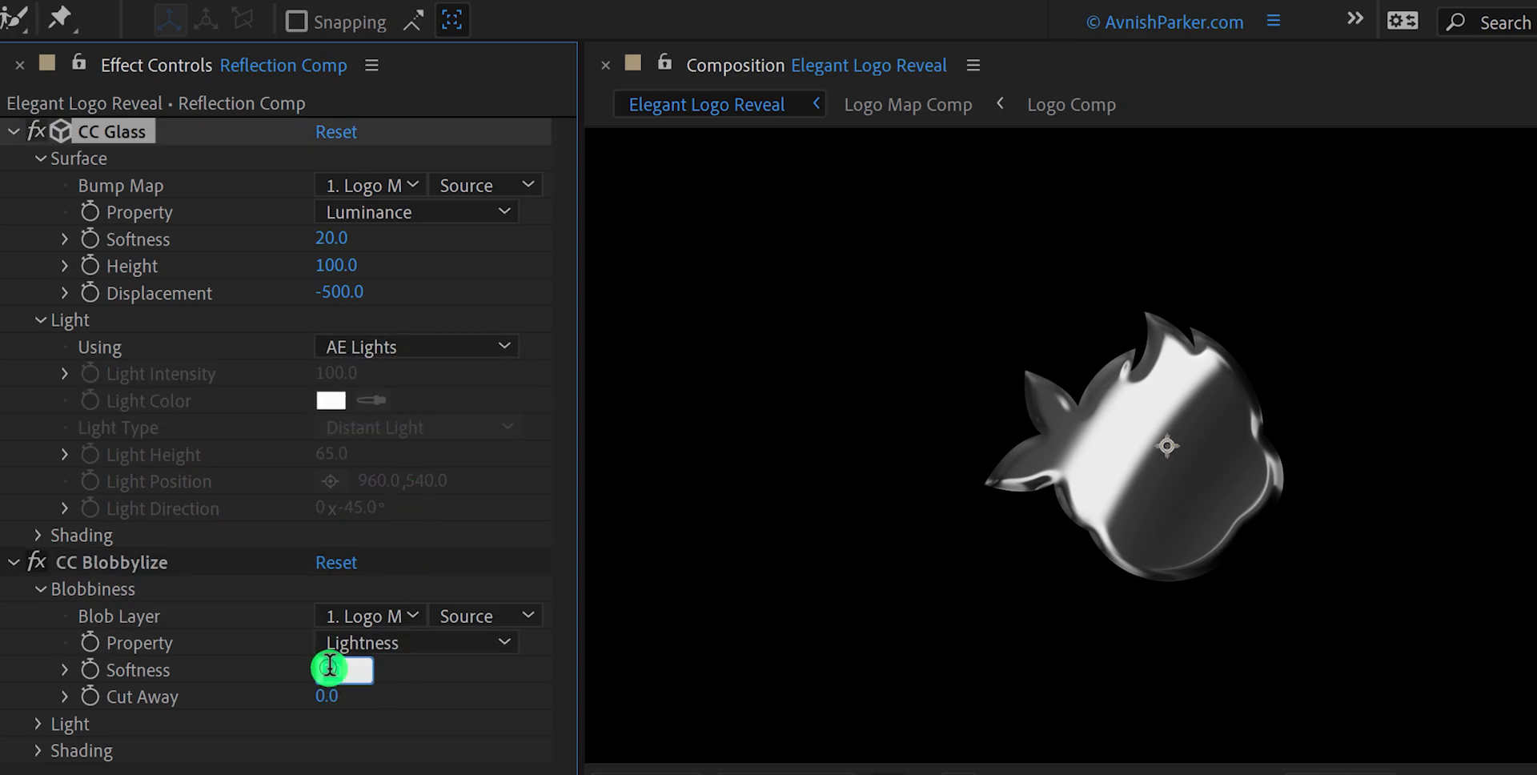
type("50")
key("Return")
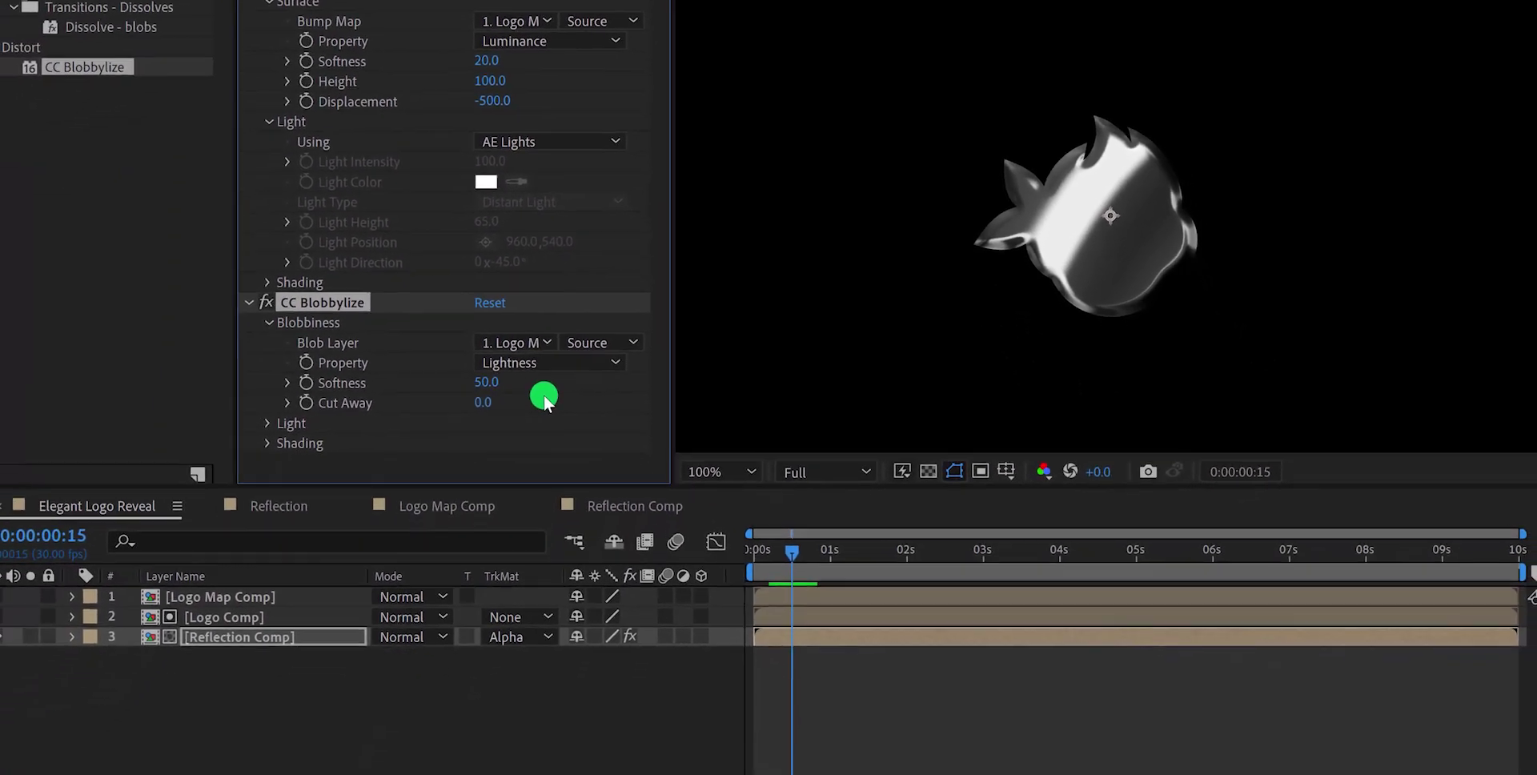
left_click(262, 647)
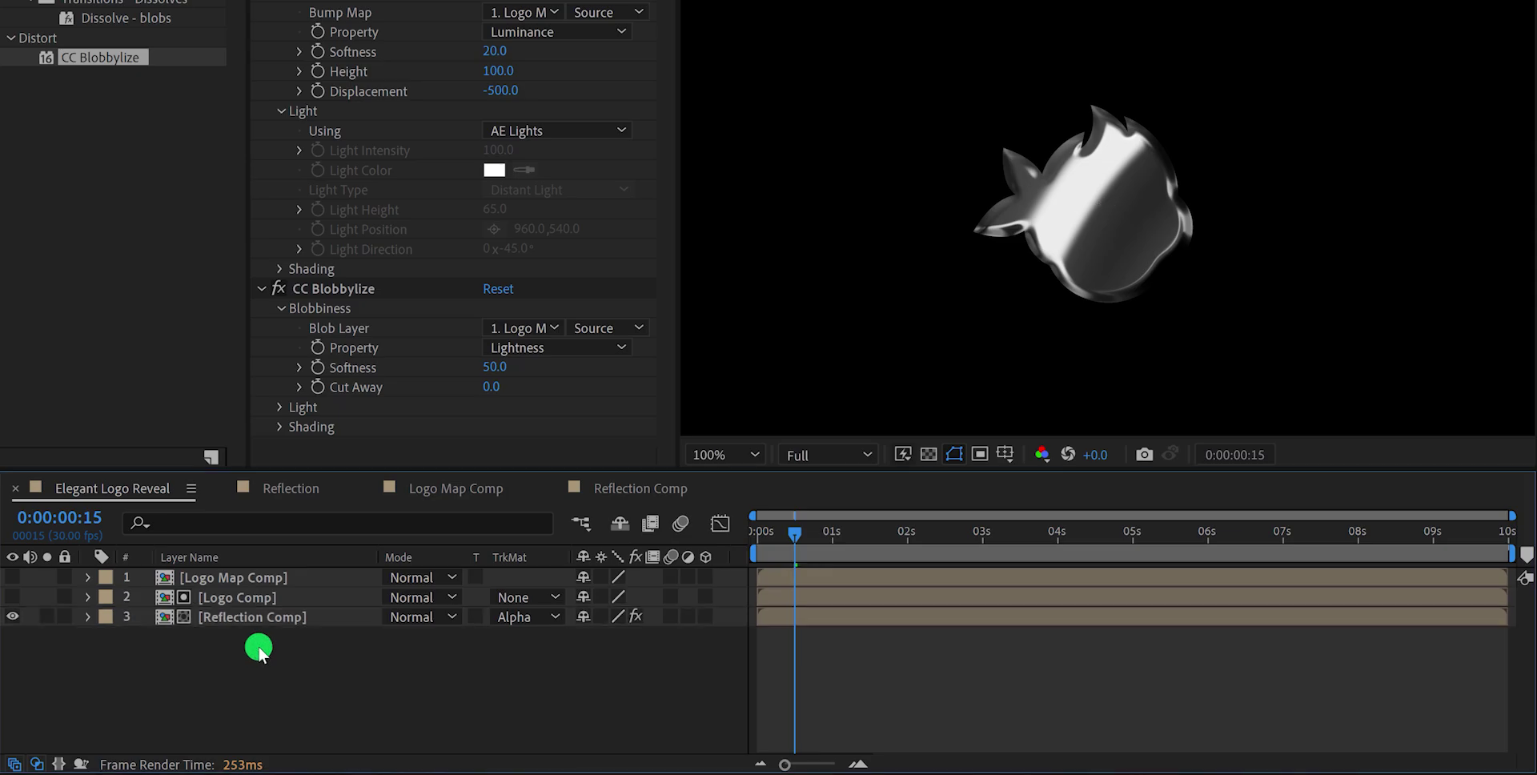
Duplicate the Logo Comp matte layer, move the copy below Reflection Comp, and turn on its visibility
left_click(251, 600)
key("ctrl+d")
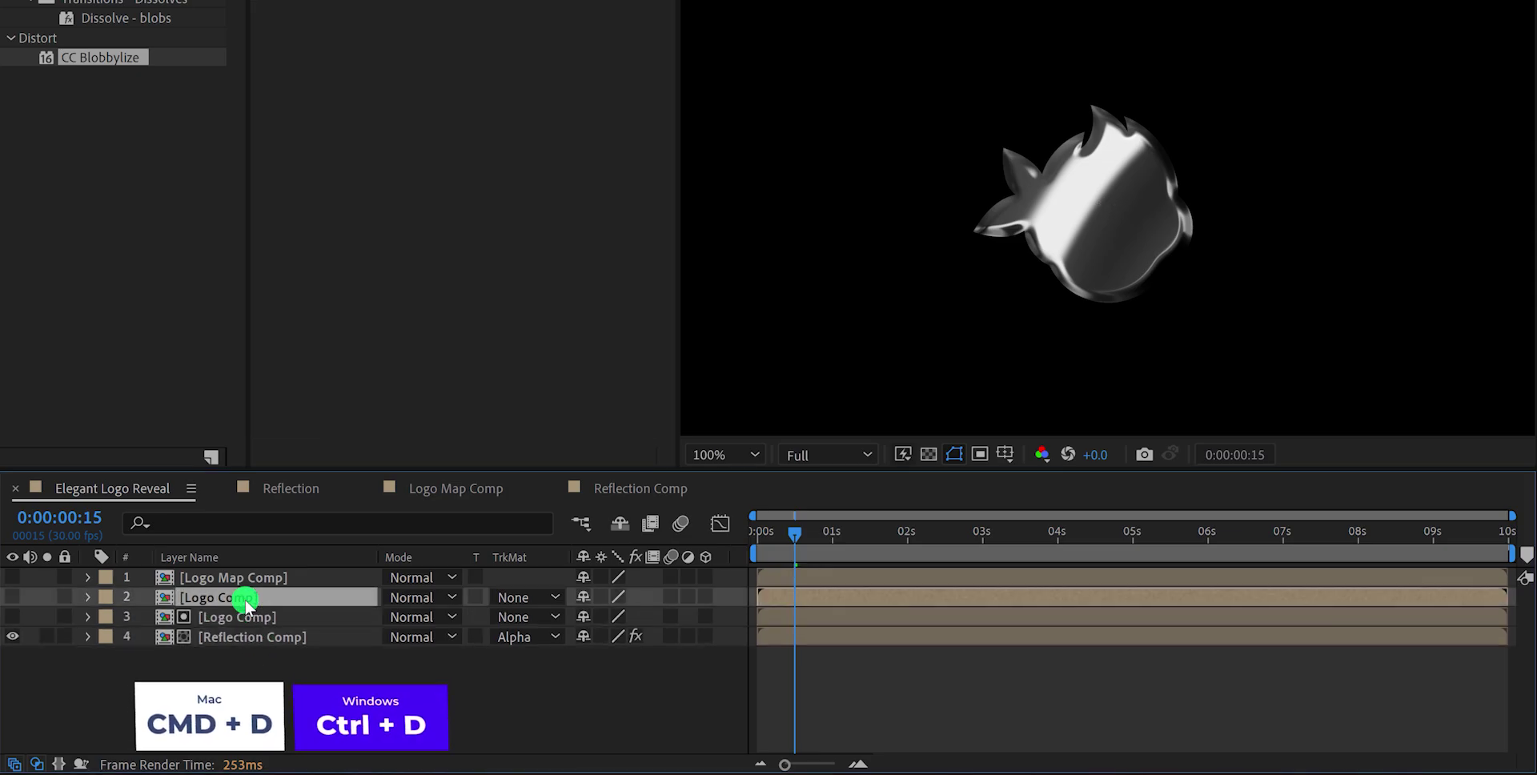
left_click_drag(258, 599, 237, 641)
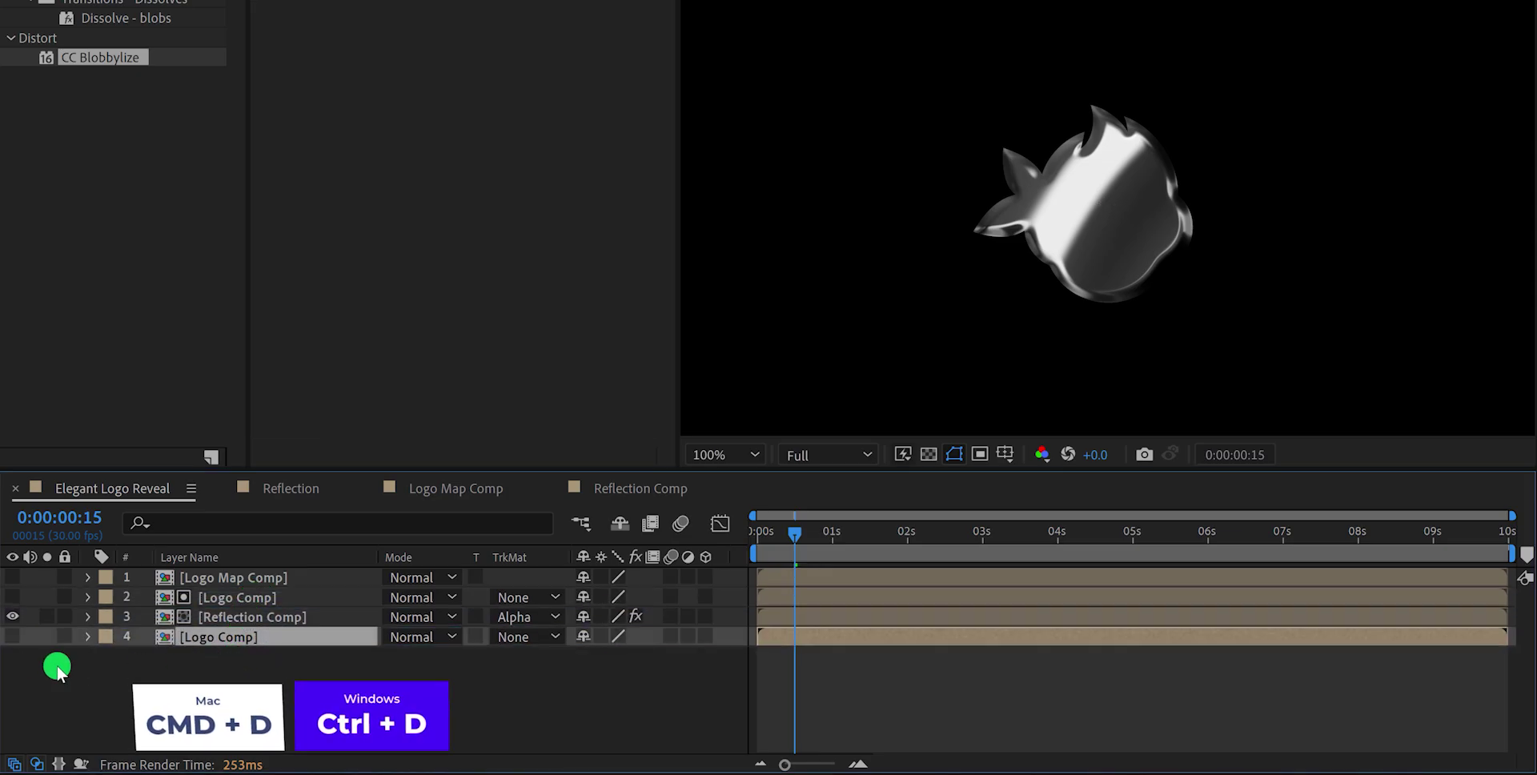
left_click(13, 637)
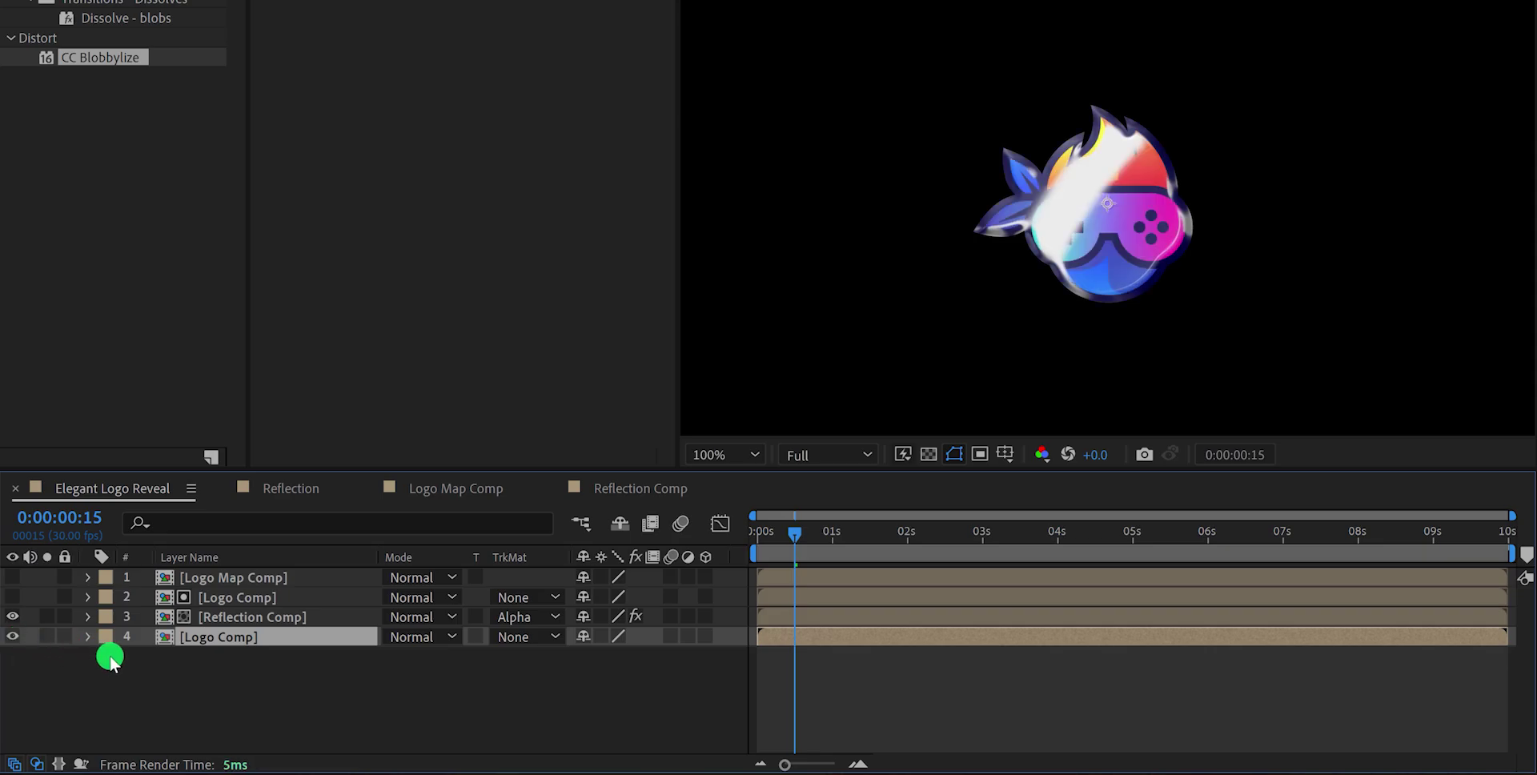
Set the Reflection Comp layer's blending mode to Screen and check the sweep at 0:00:01:03
left_click(253, 618)
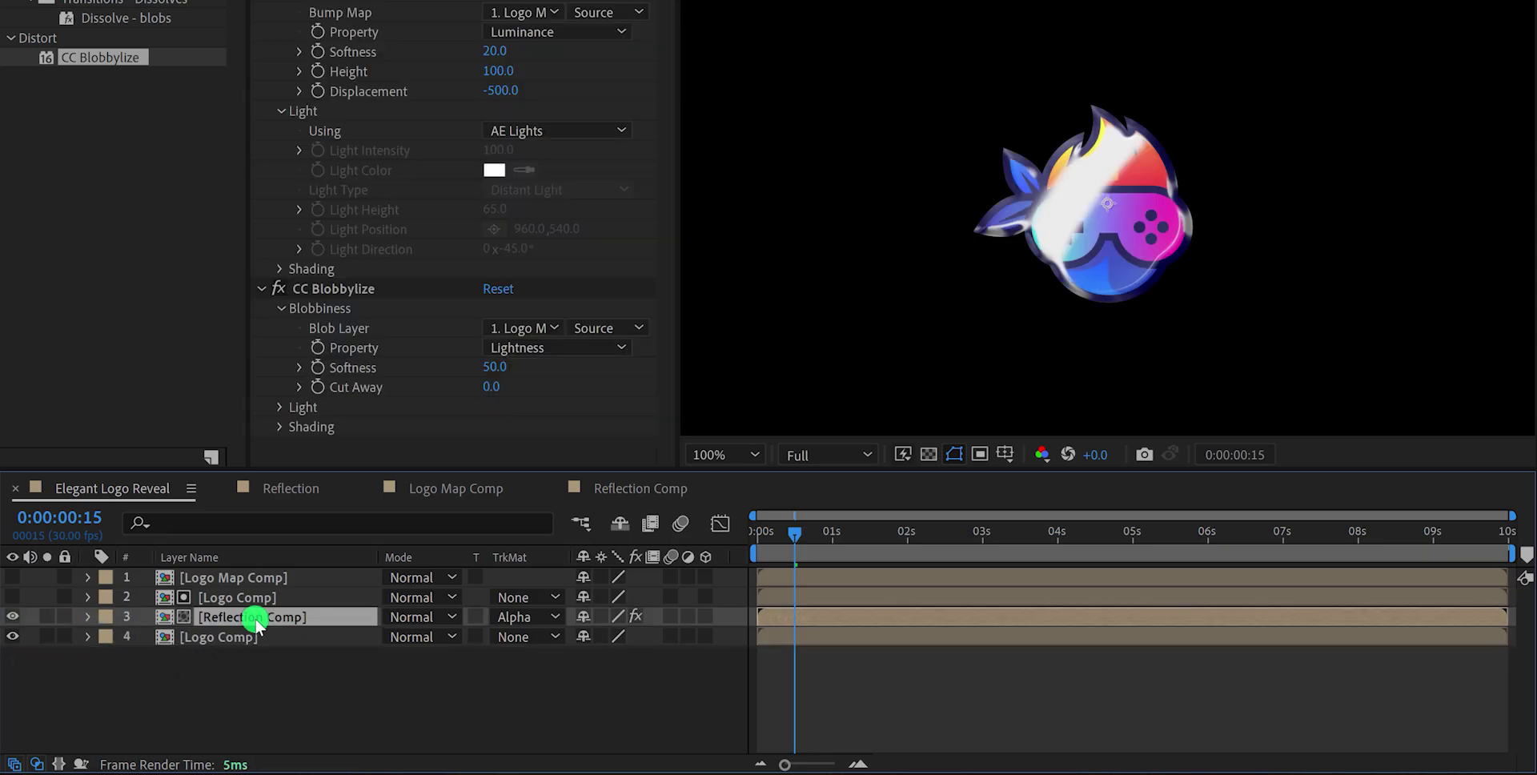
left_click(410, 613)
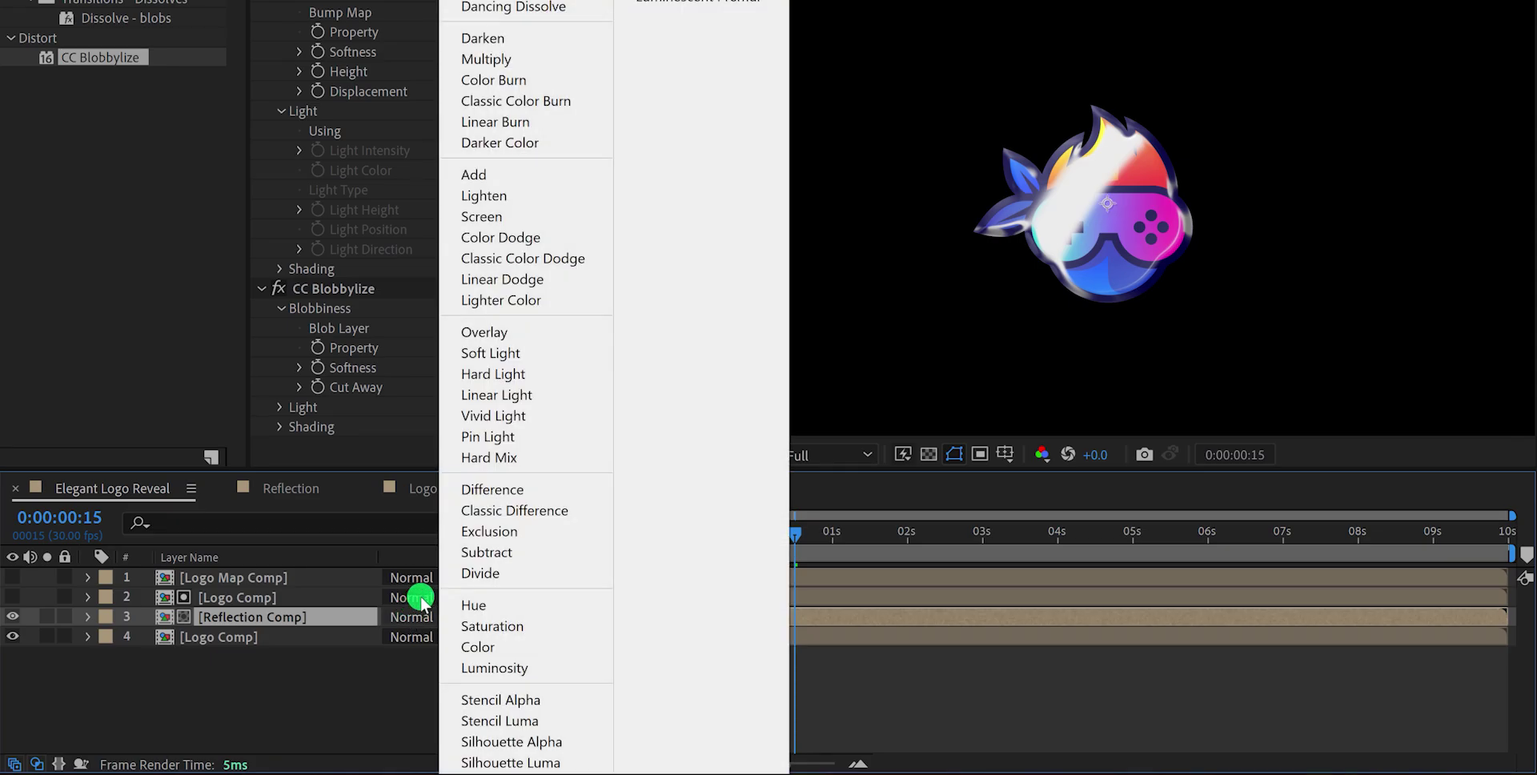
left_click(480, 216)
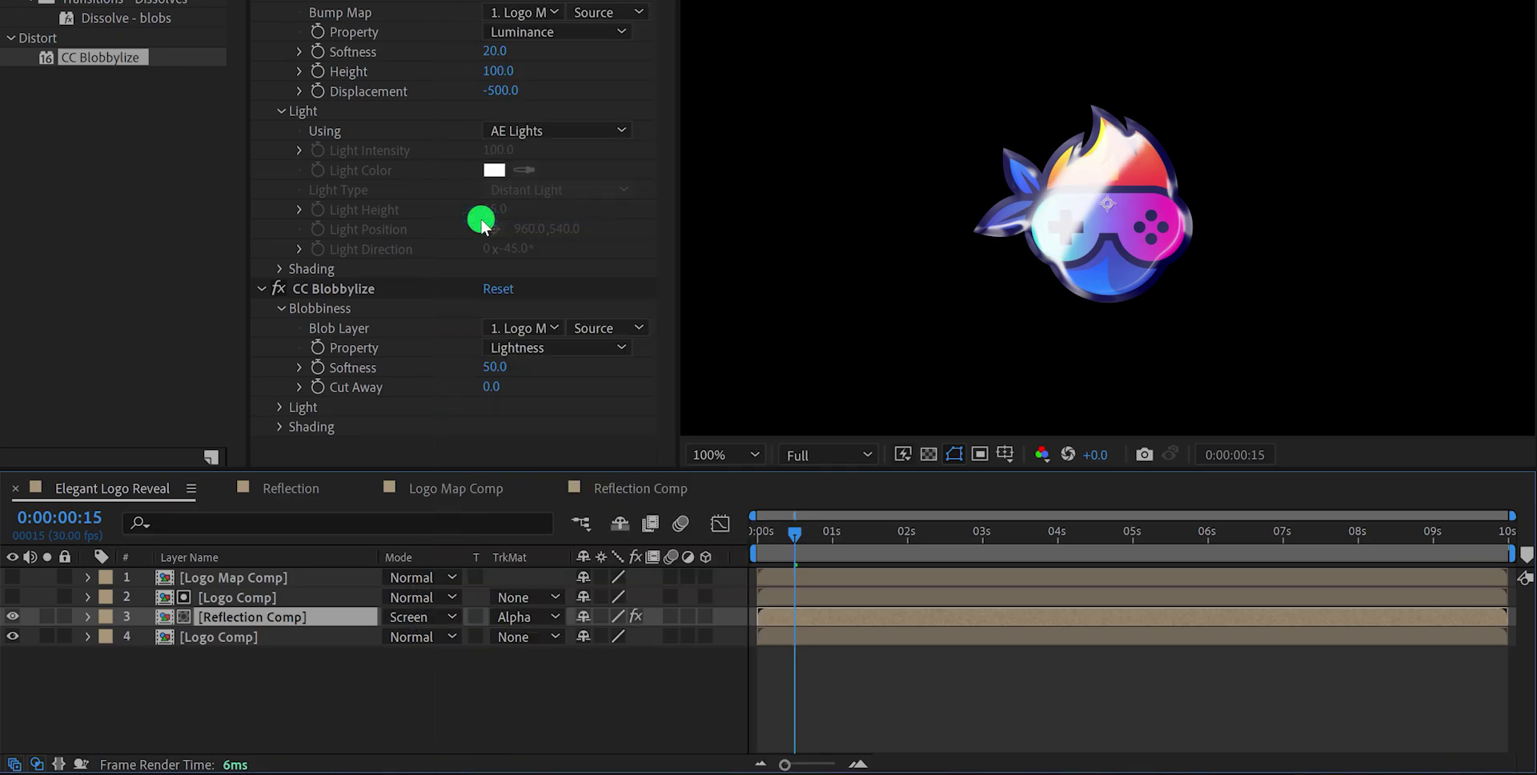
left_click(690, 687)
mouse_move(824, 552)
left_mouse_down()
mouse_move(1406, 524)
mouse_move(773, 539)
mouse_move(841, 546)
left_mouse_up()
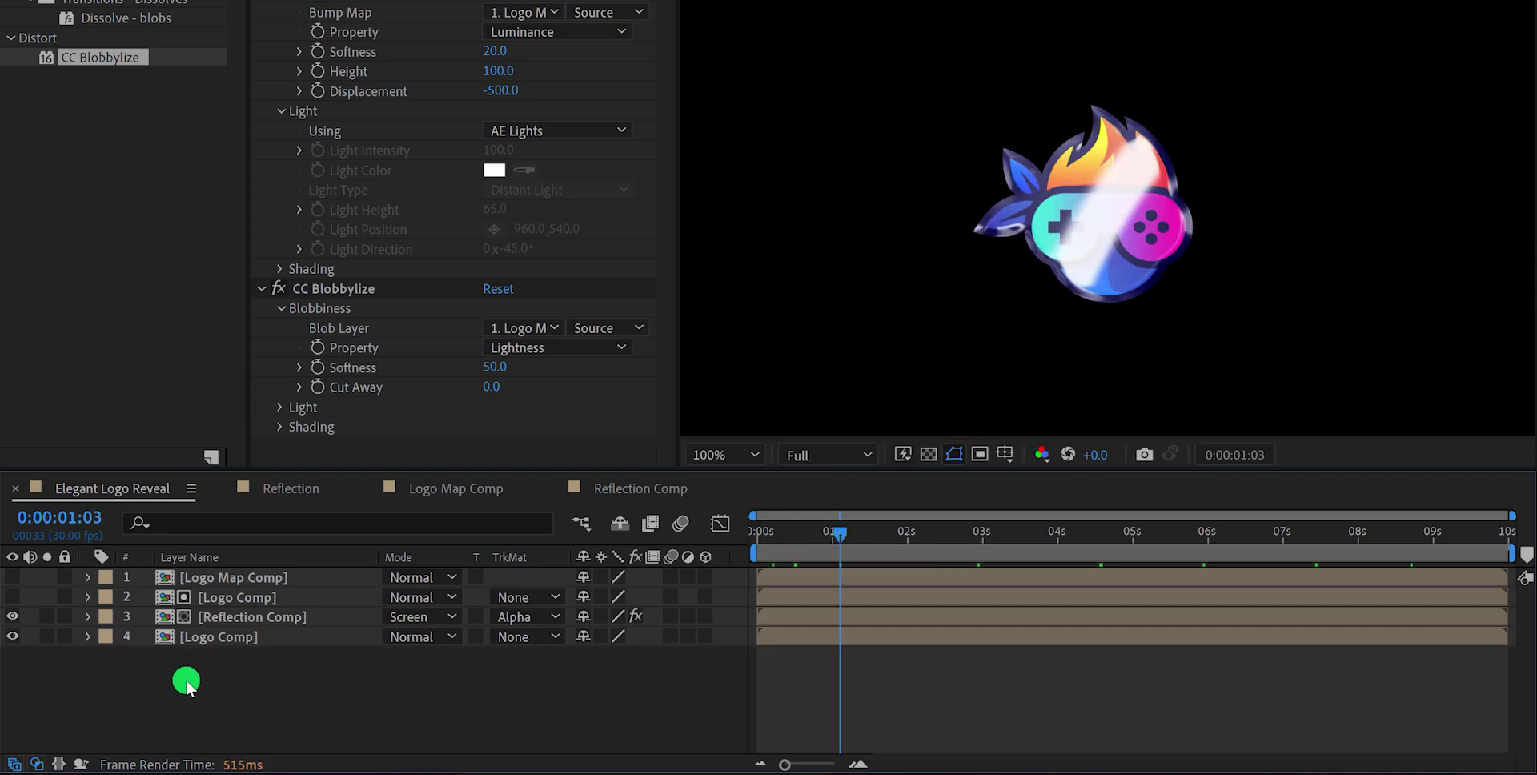
Duplicate the visible Logo Comp layer, then find the Fill effect and apply it to the bottom copy
left_click(221, 638)
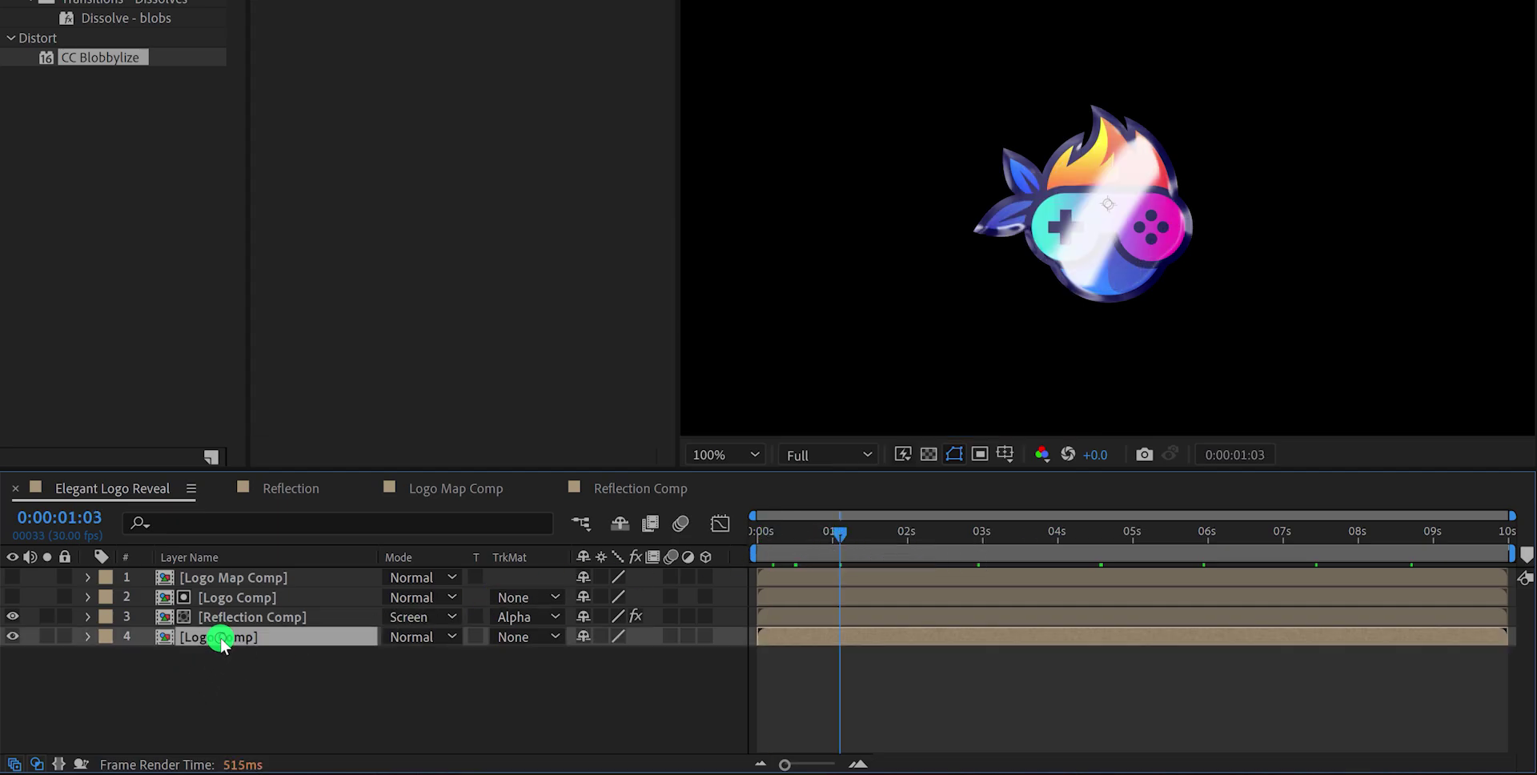
key("ctrl+d")
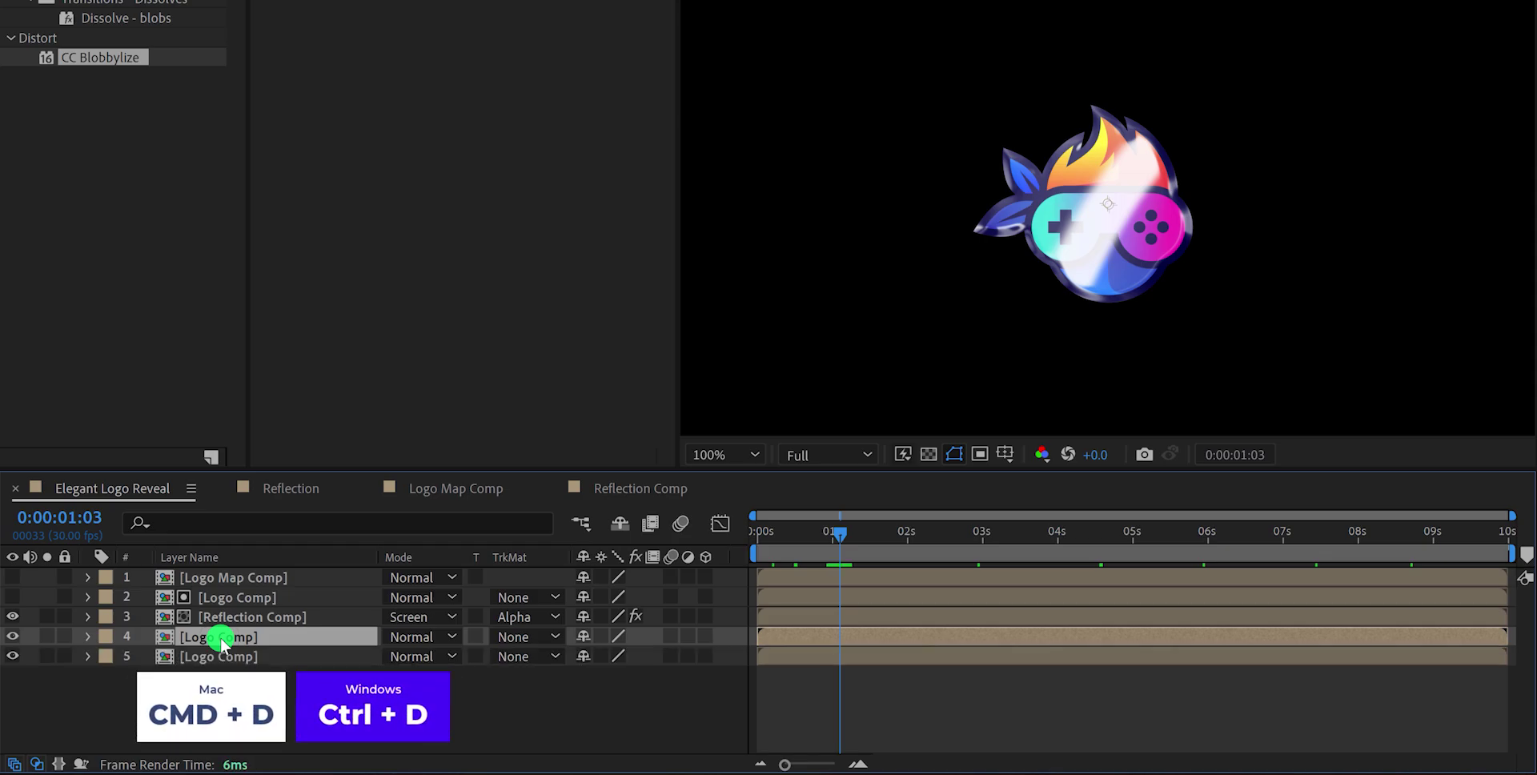
left_click(272, 656)
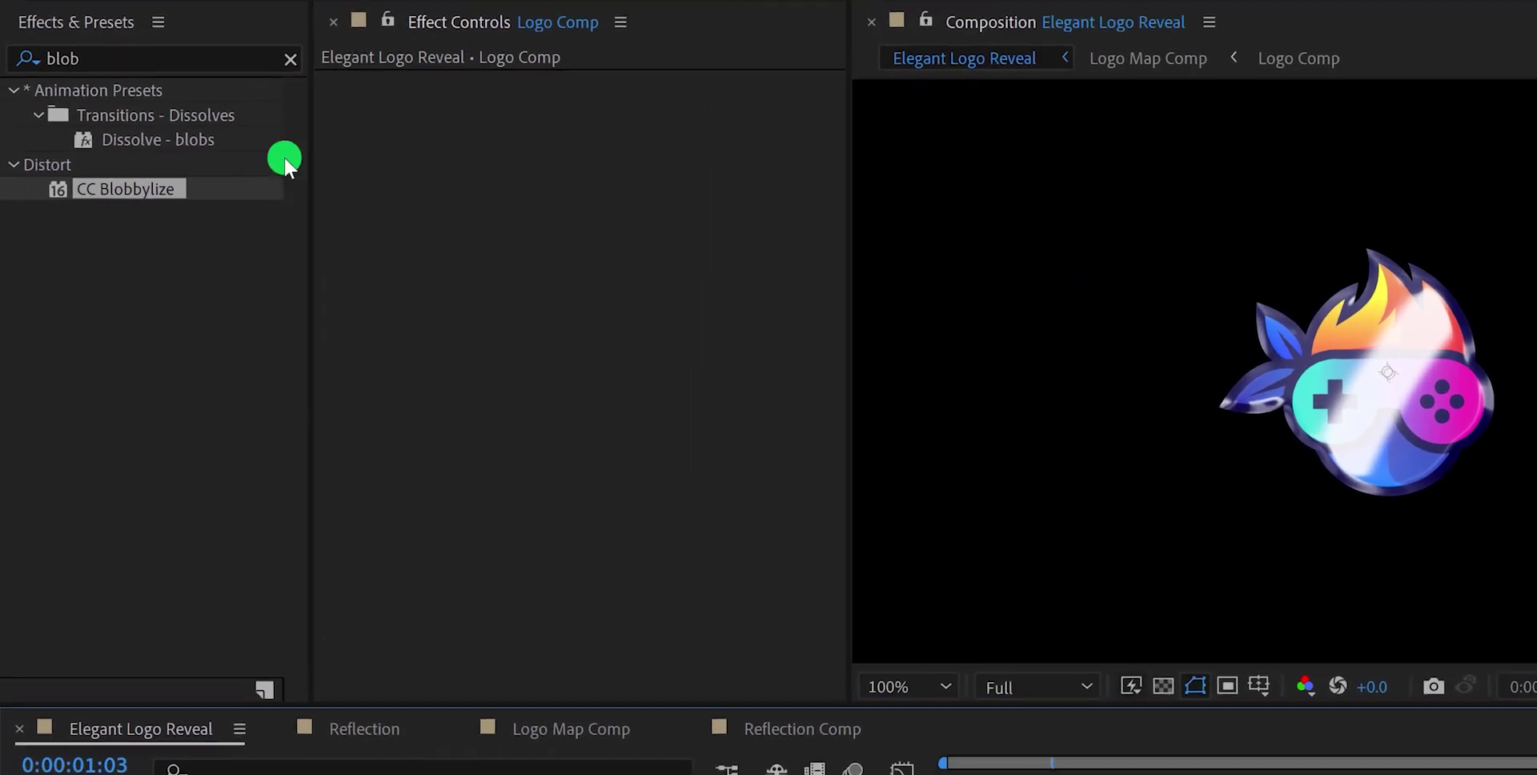
left_click(157, 52)
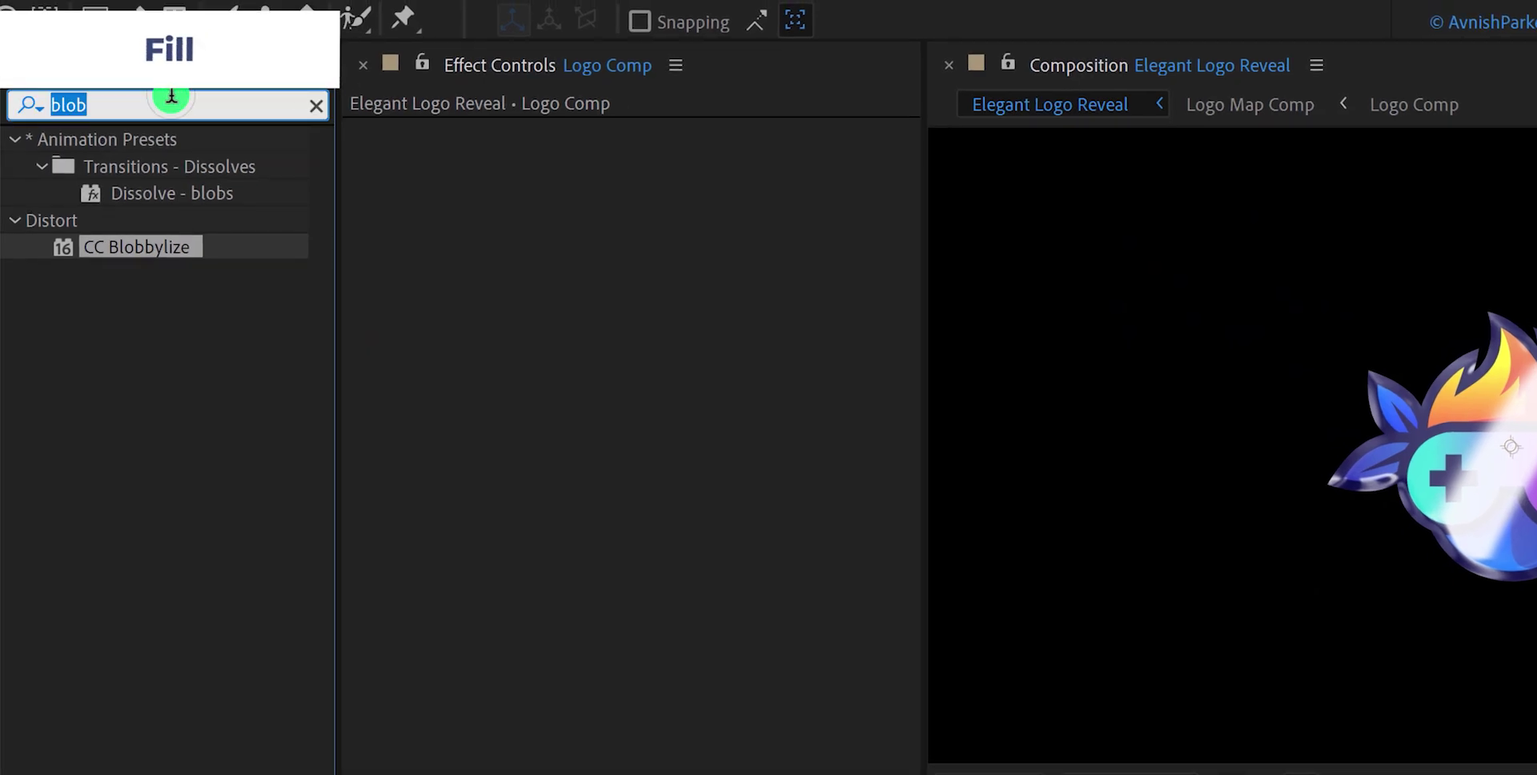
type("fill")
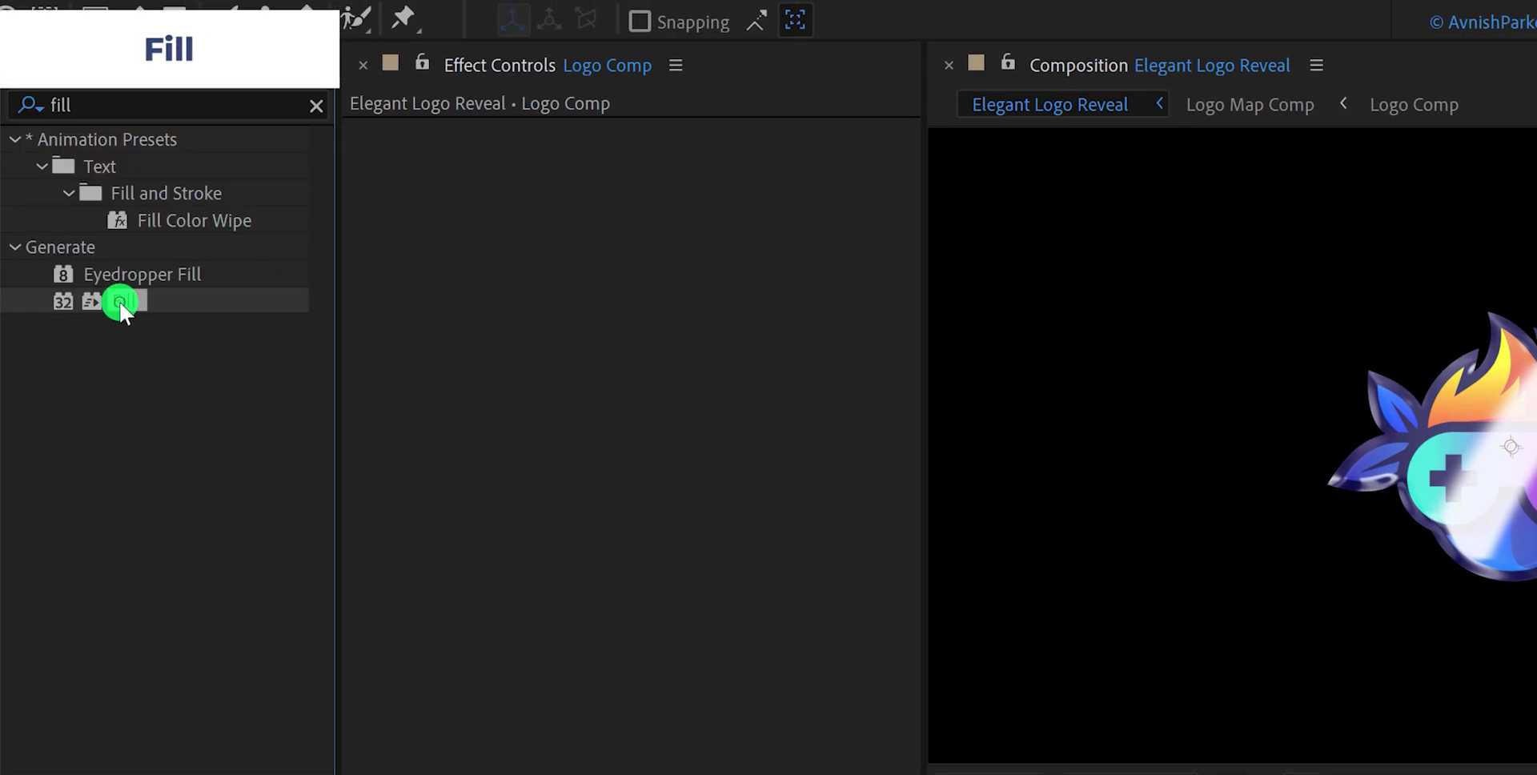
left_click_drag(121, 302, 560, 326)
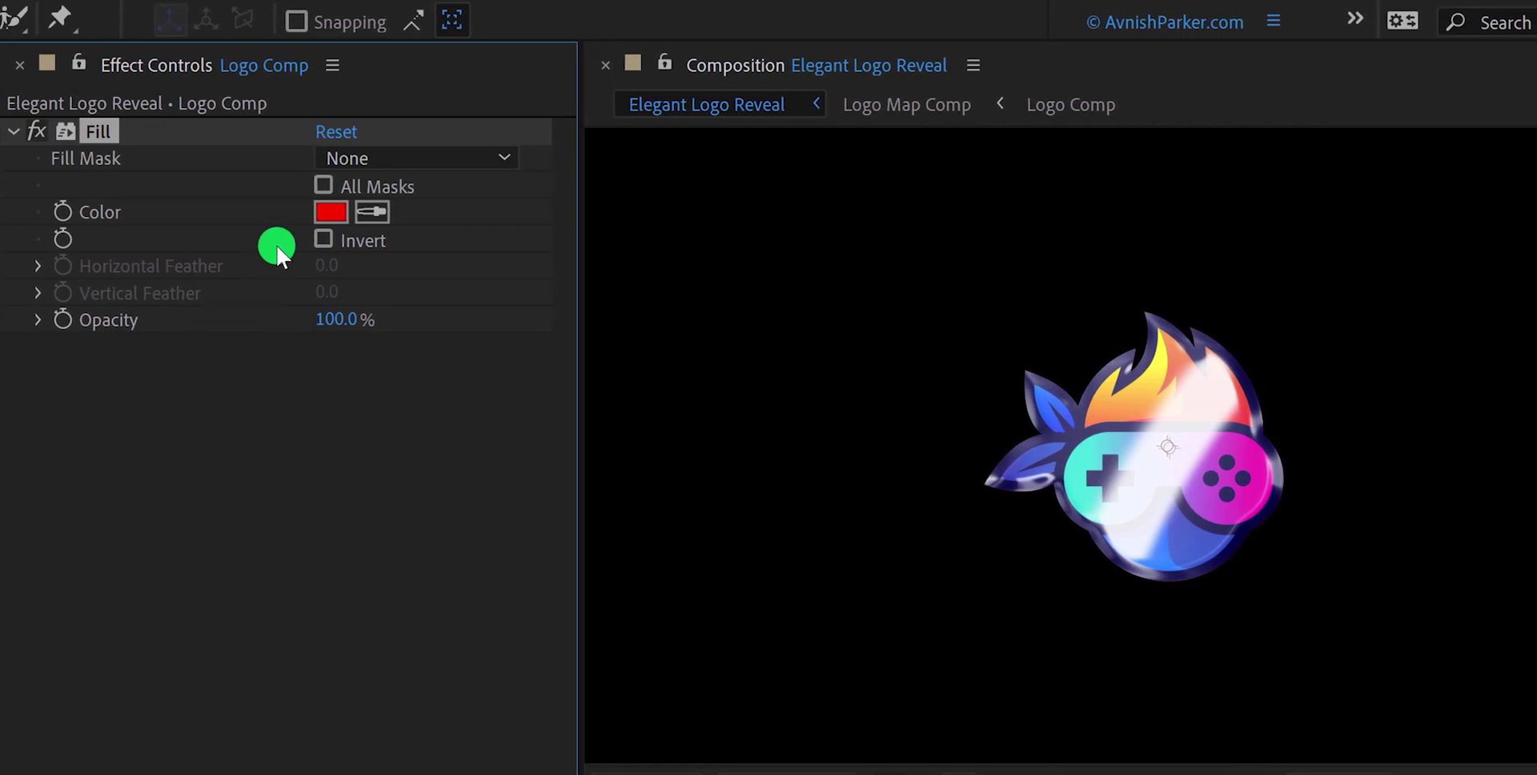
Set the Fill color of the bottom Logo Comp layer to the light gray AFAFAF
left_click(362, 212)
left_click_drag(54, 203, 35, 250)
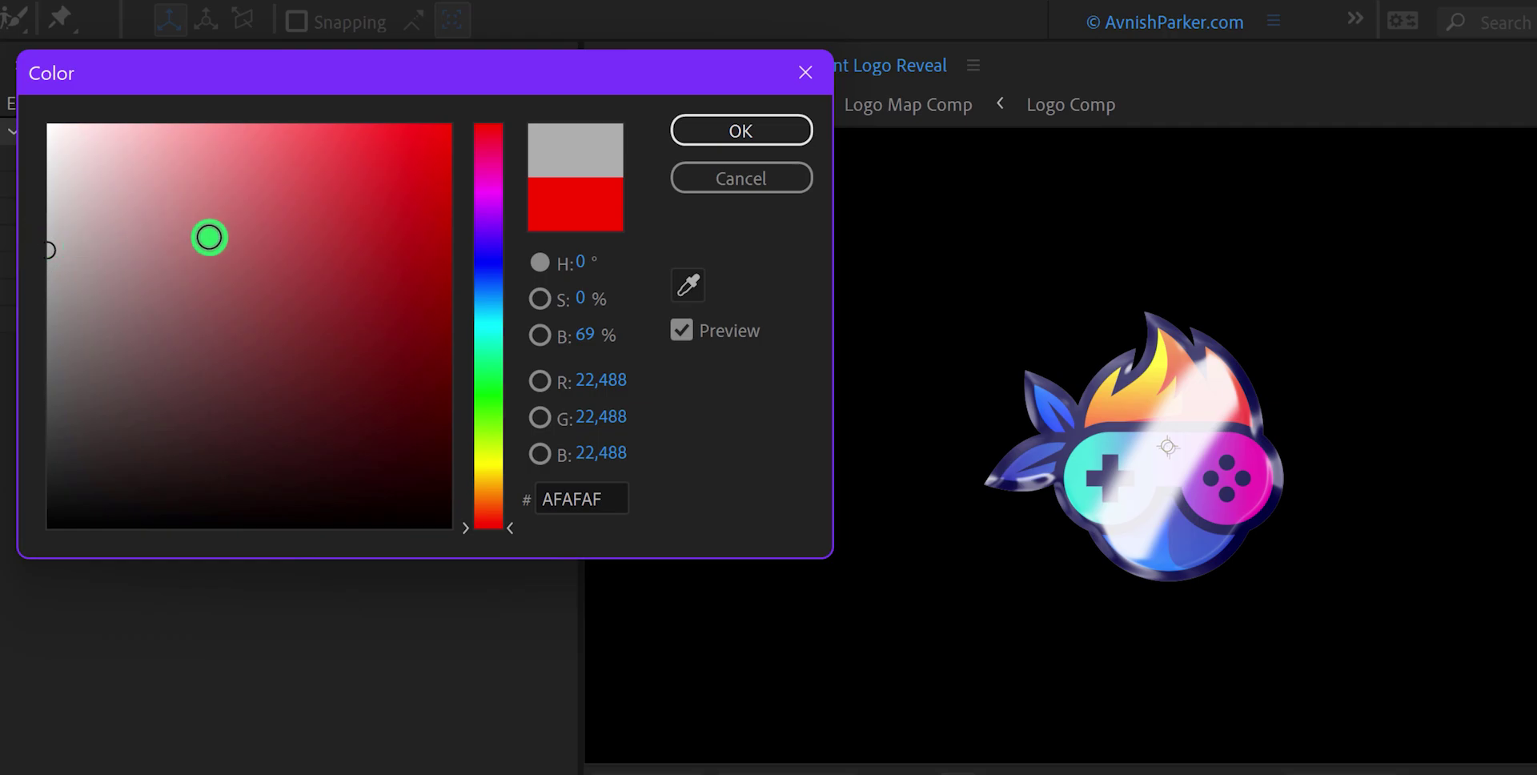
left_click(691, 135)
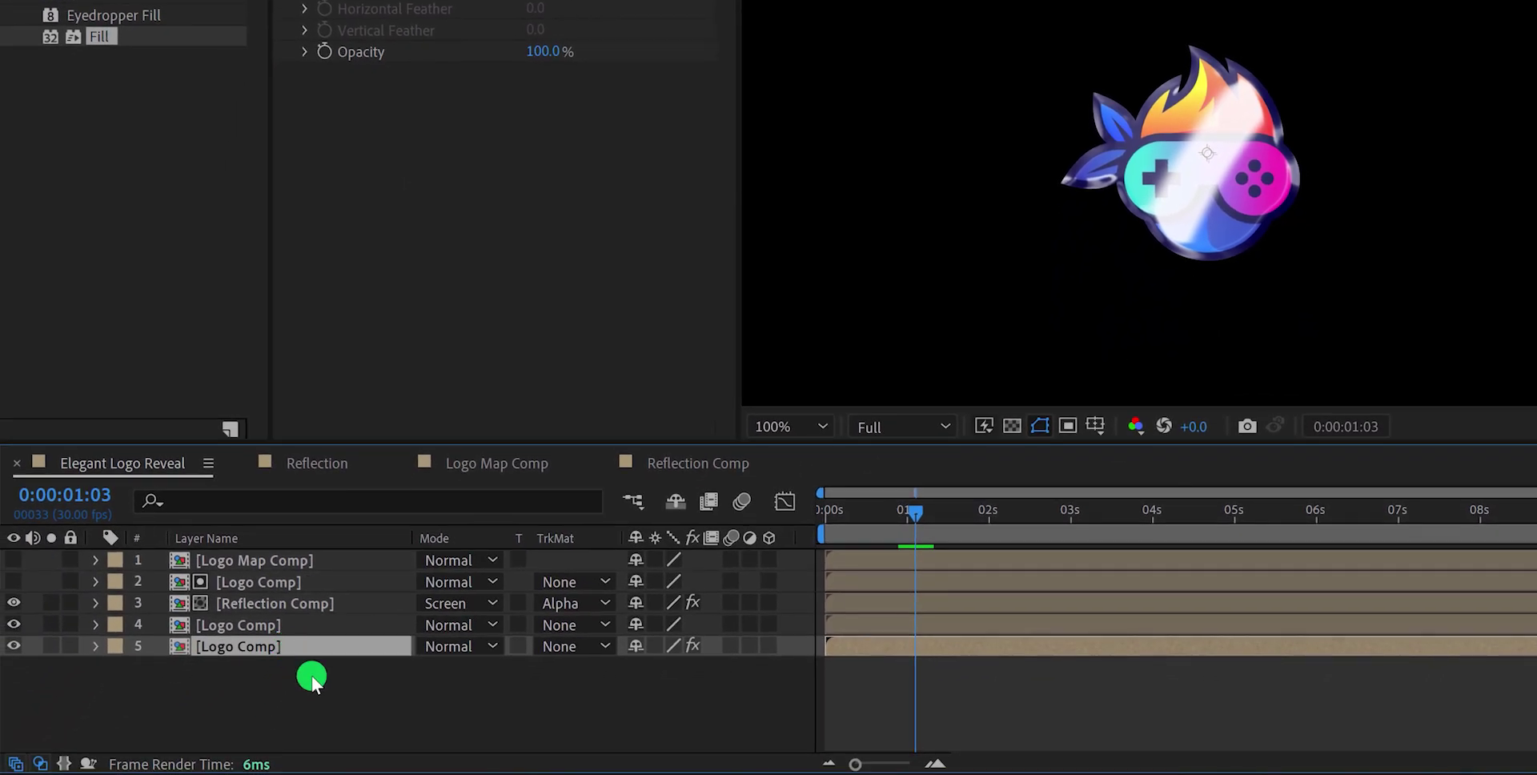
Turn all five layers of the Elegant Logo Reveal composition into 3D layers
left_click(310, 676)
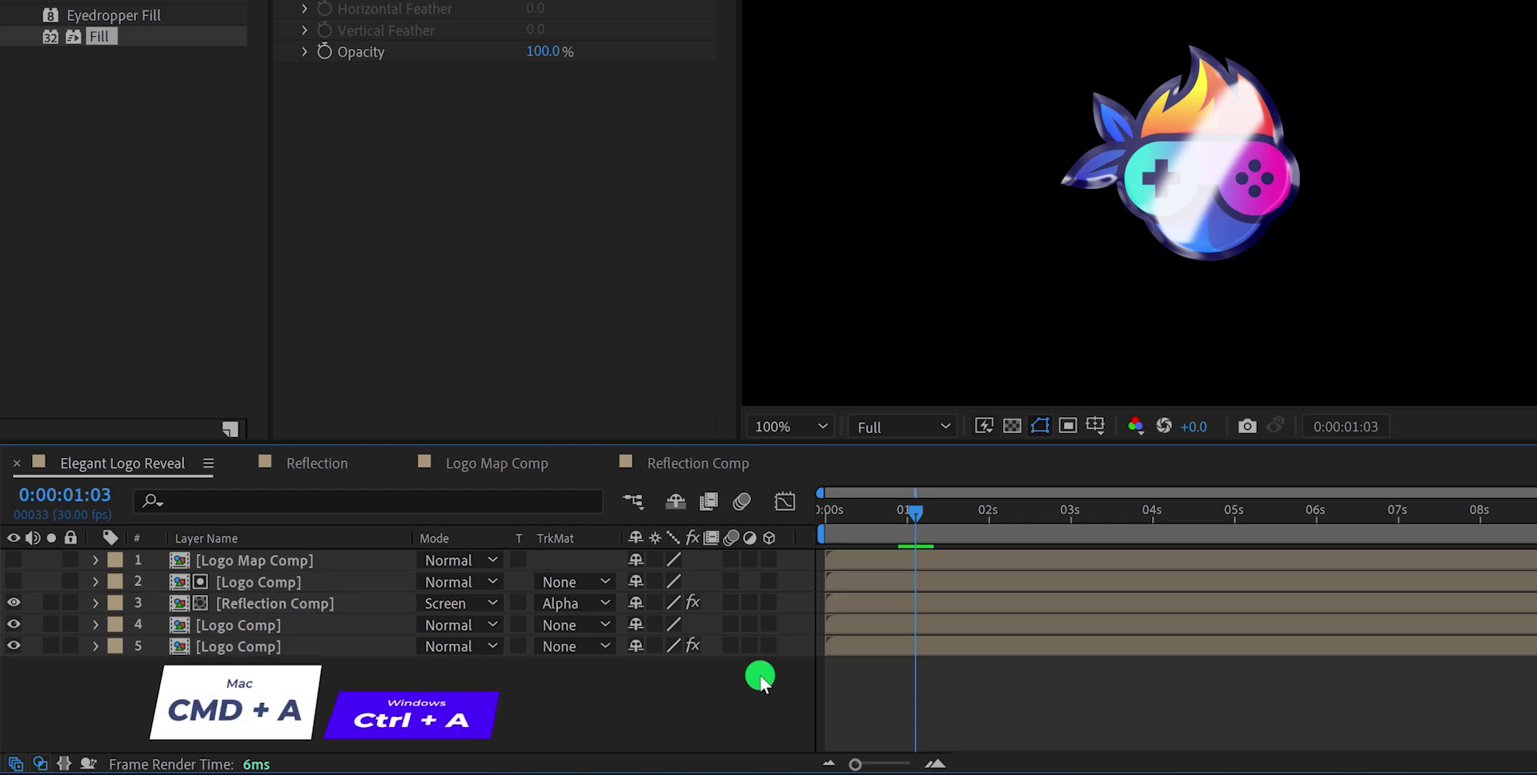
key("ctrl+a")
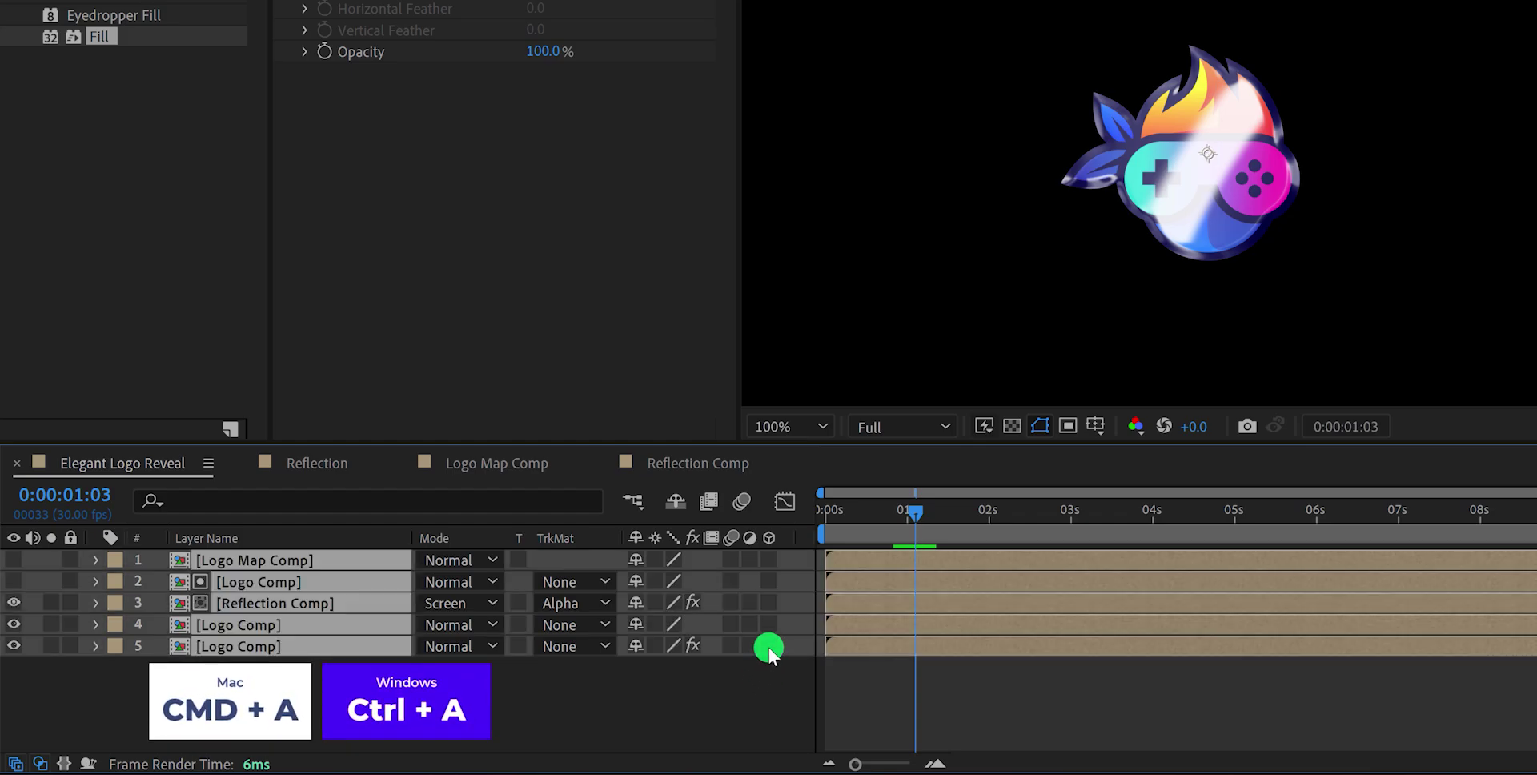
left_click(768, 647)
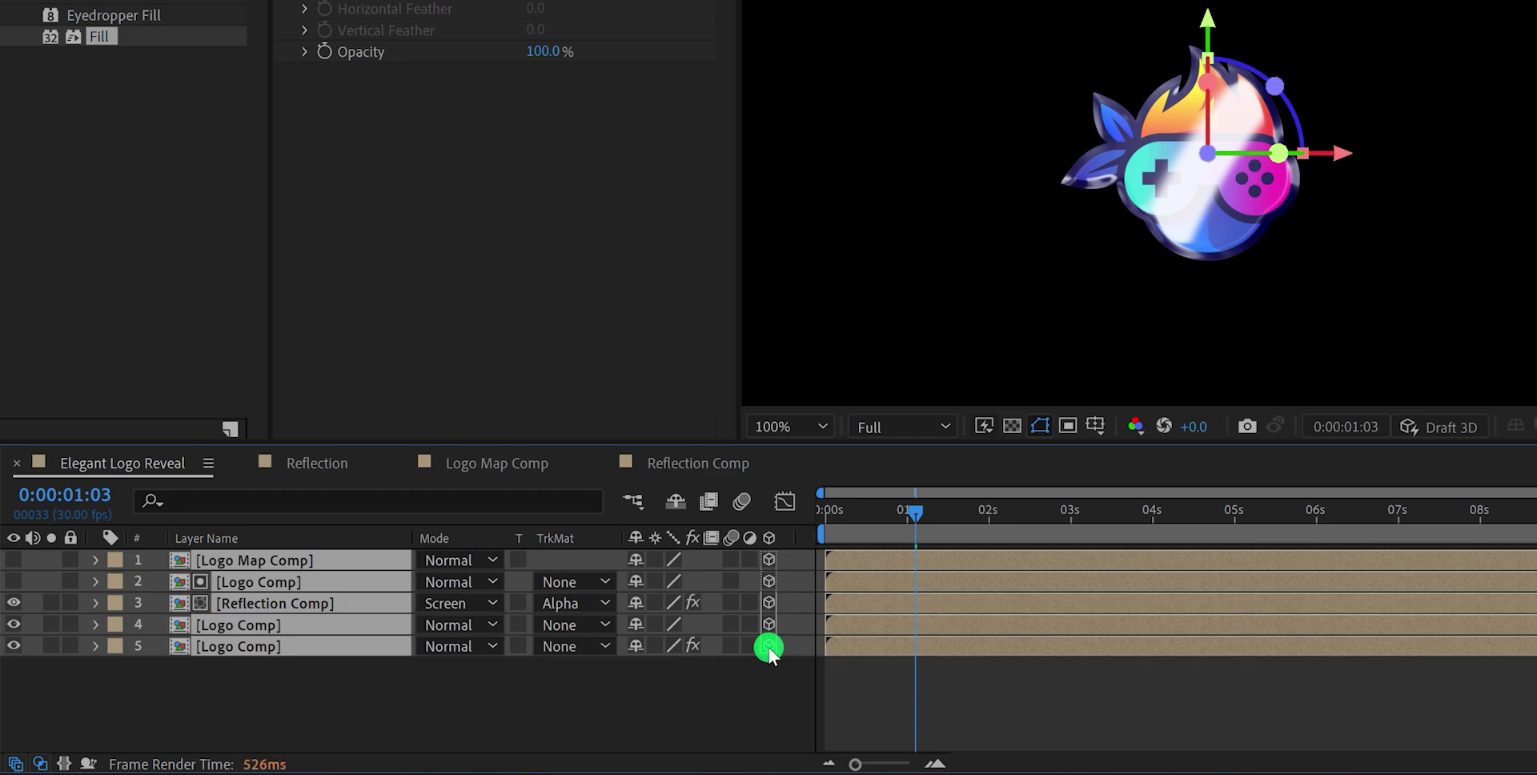
left_click(332, 690)
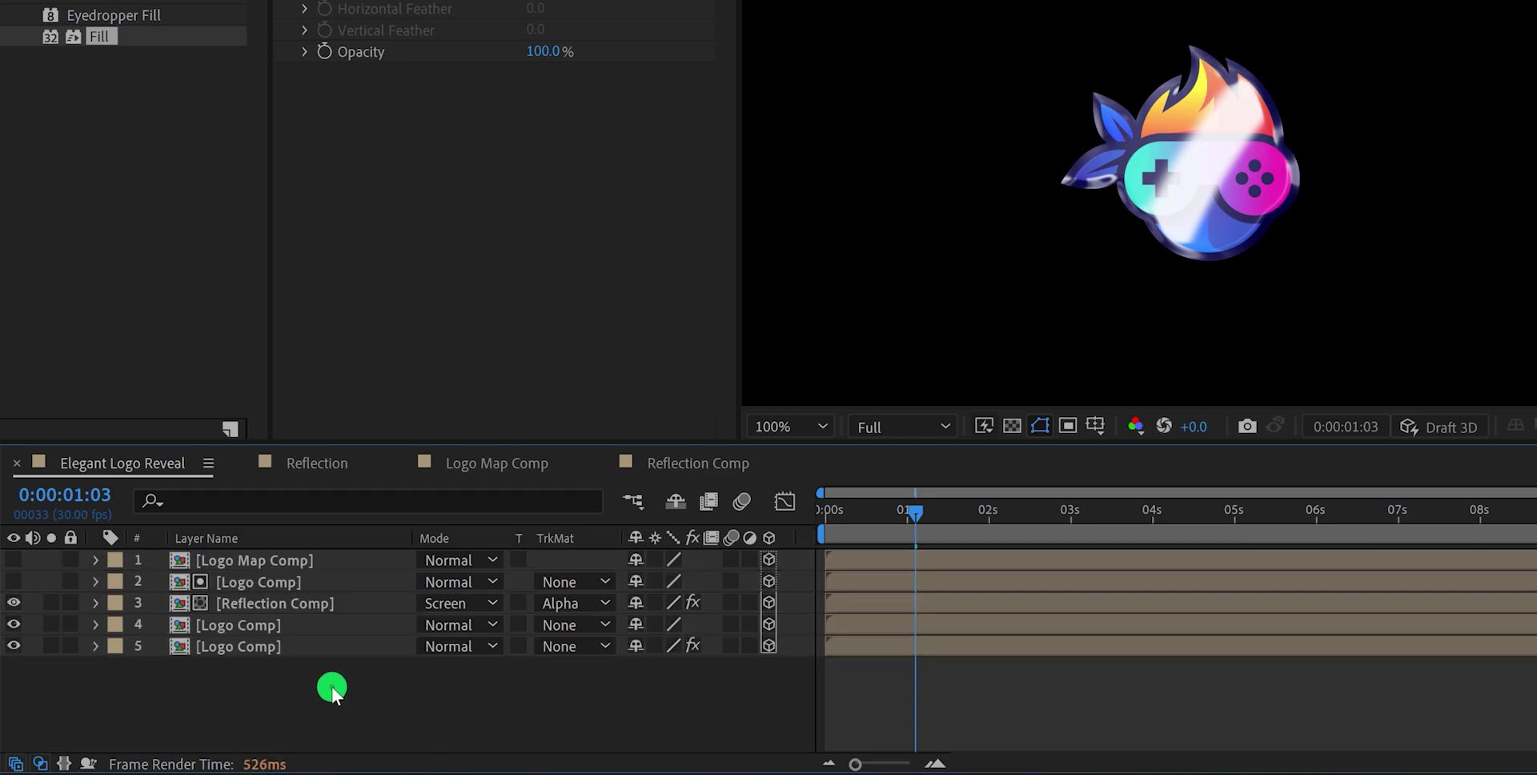
Rename the bottom Logo Comp layer, the one with the Fill effect, to Logo Depth
left_click(302, 645)
key("Return")
key("BackSpace")
key("BackSpace")
key("BackSpace")
key("BackSpace")
key("BackSpace")
type("Depth")
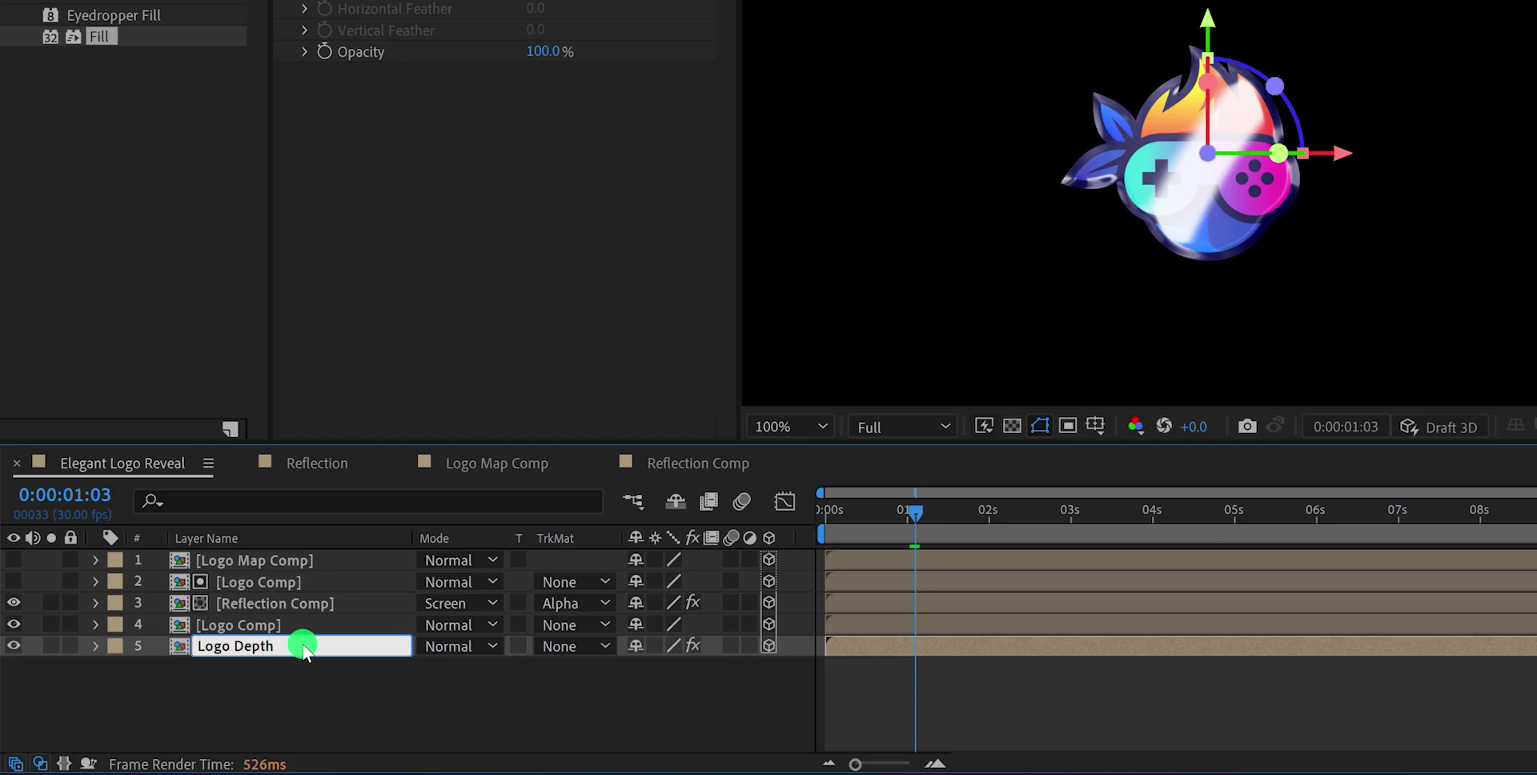
key("Return")
Add the expression [position[0],position[1],index+1] to the Logo Depth layer's Position
key("p")
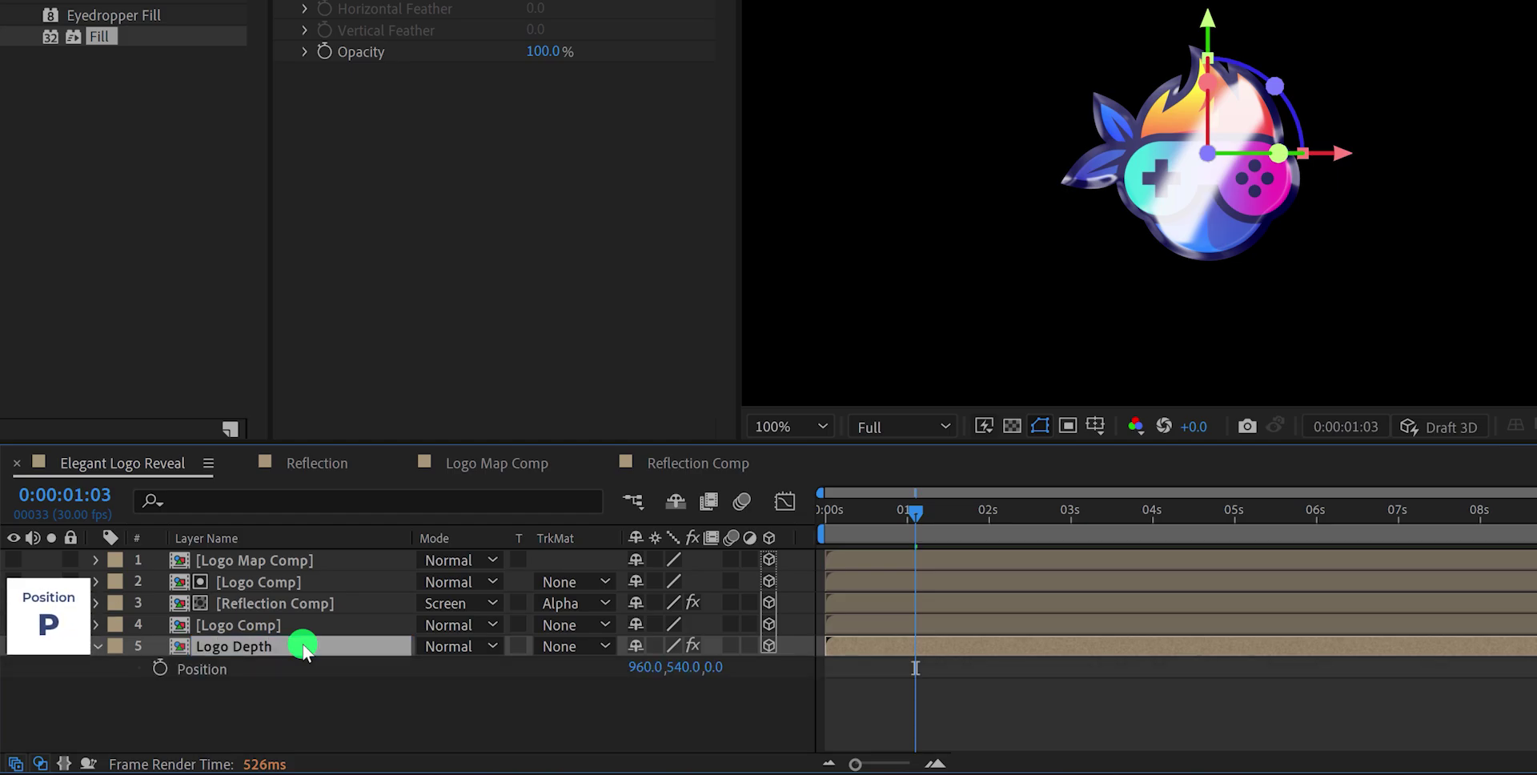
left_click(159, 671, "alt")
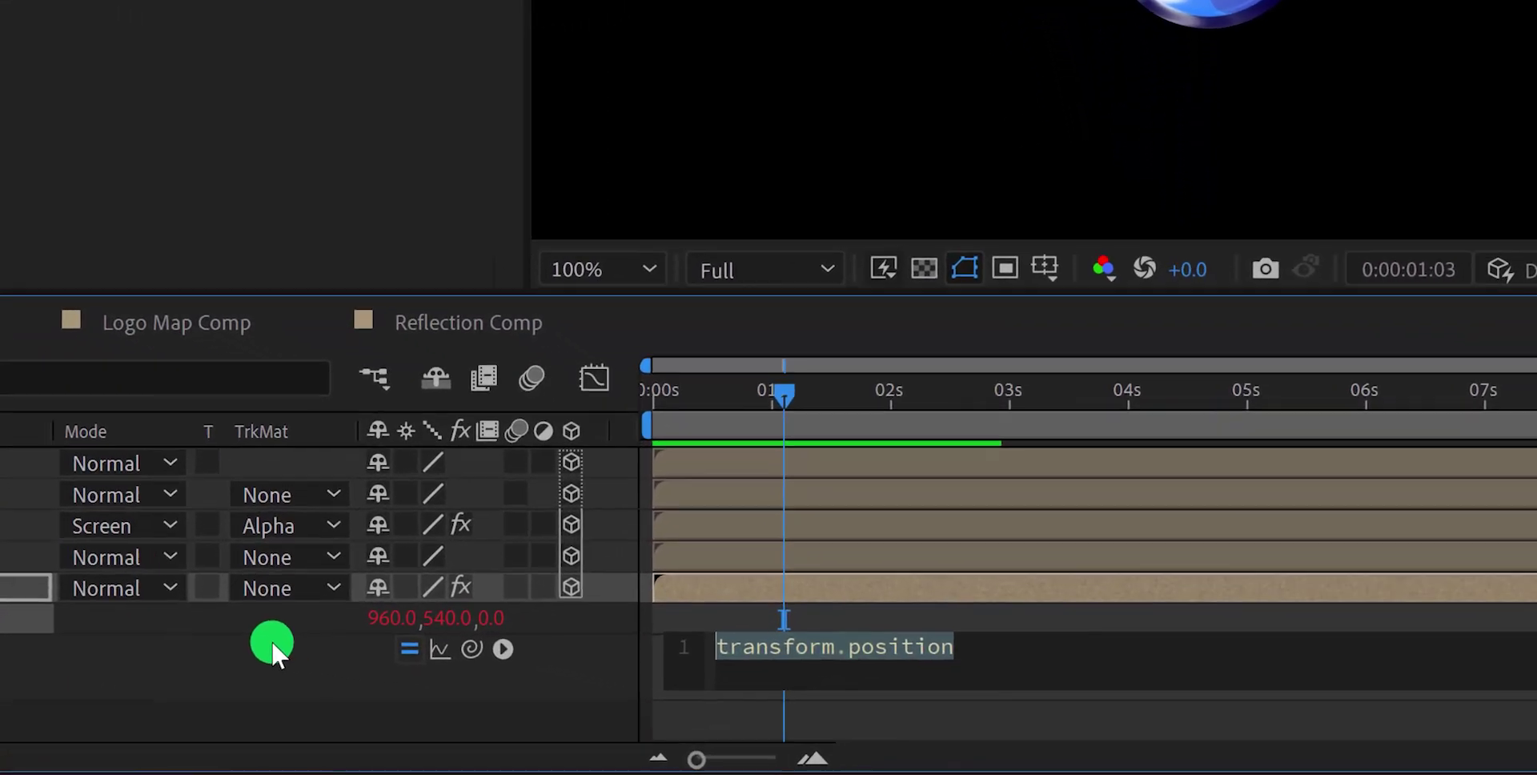
type("[")
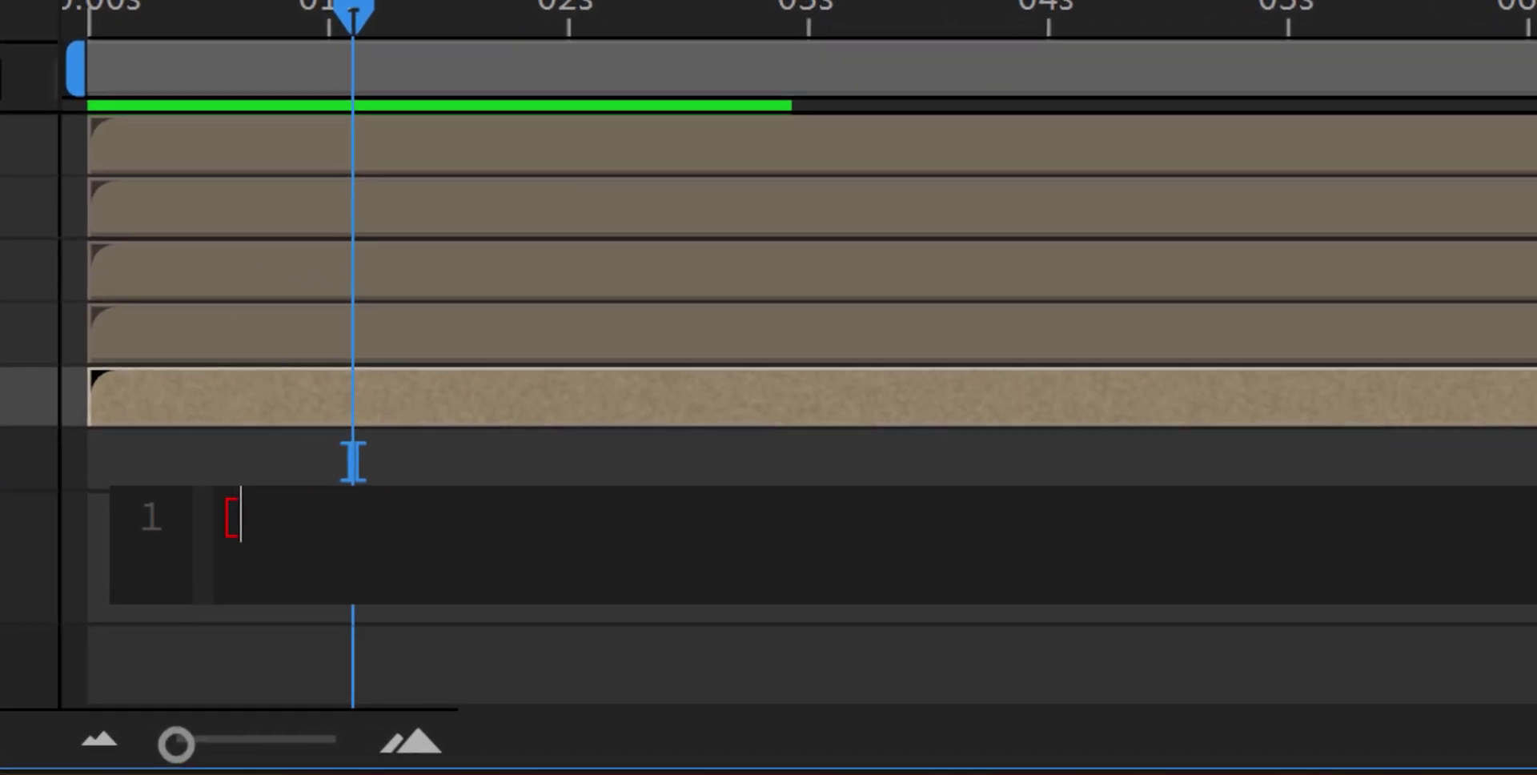
type("pos")
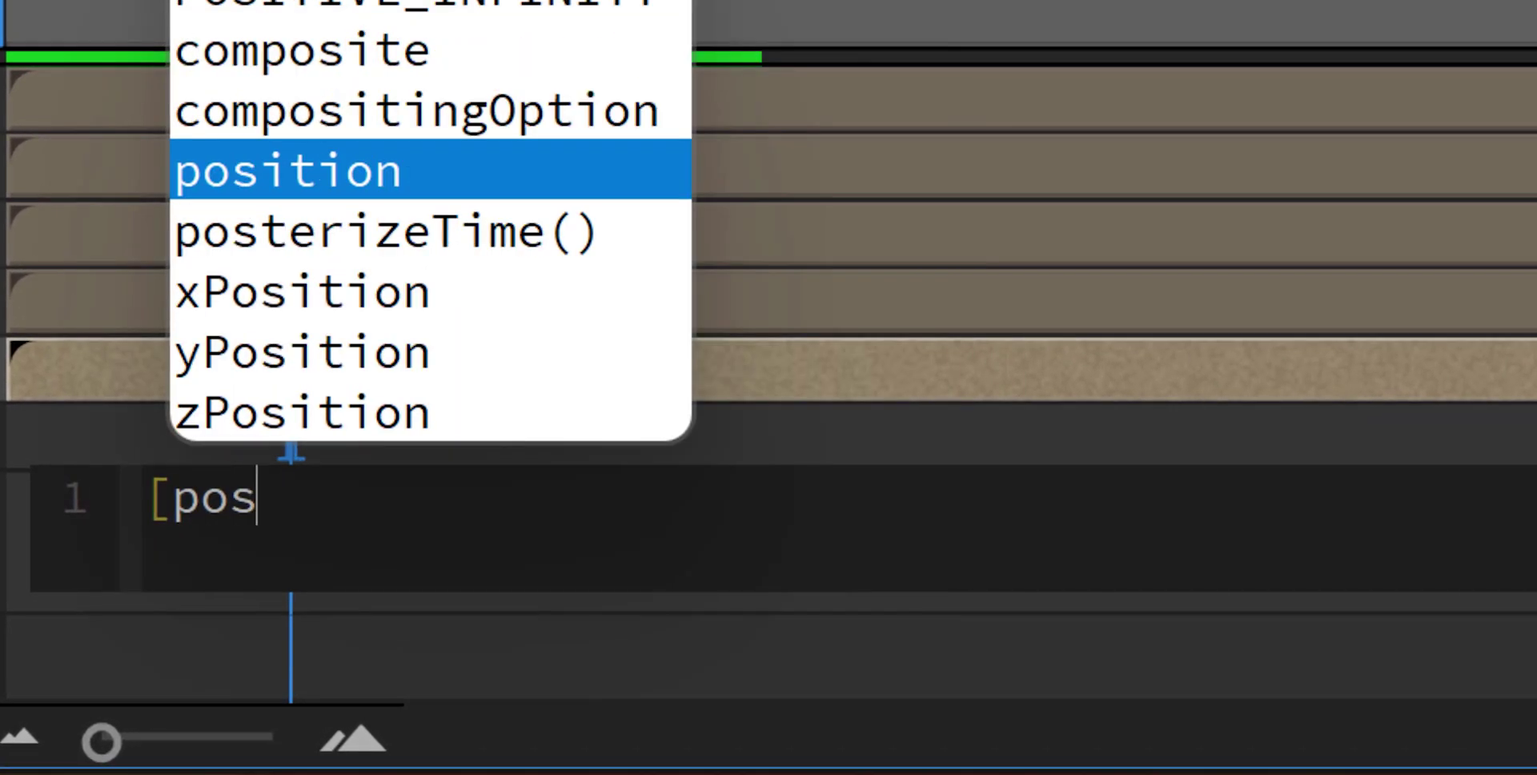
key("Return")
type("[0]")
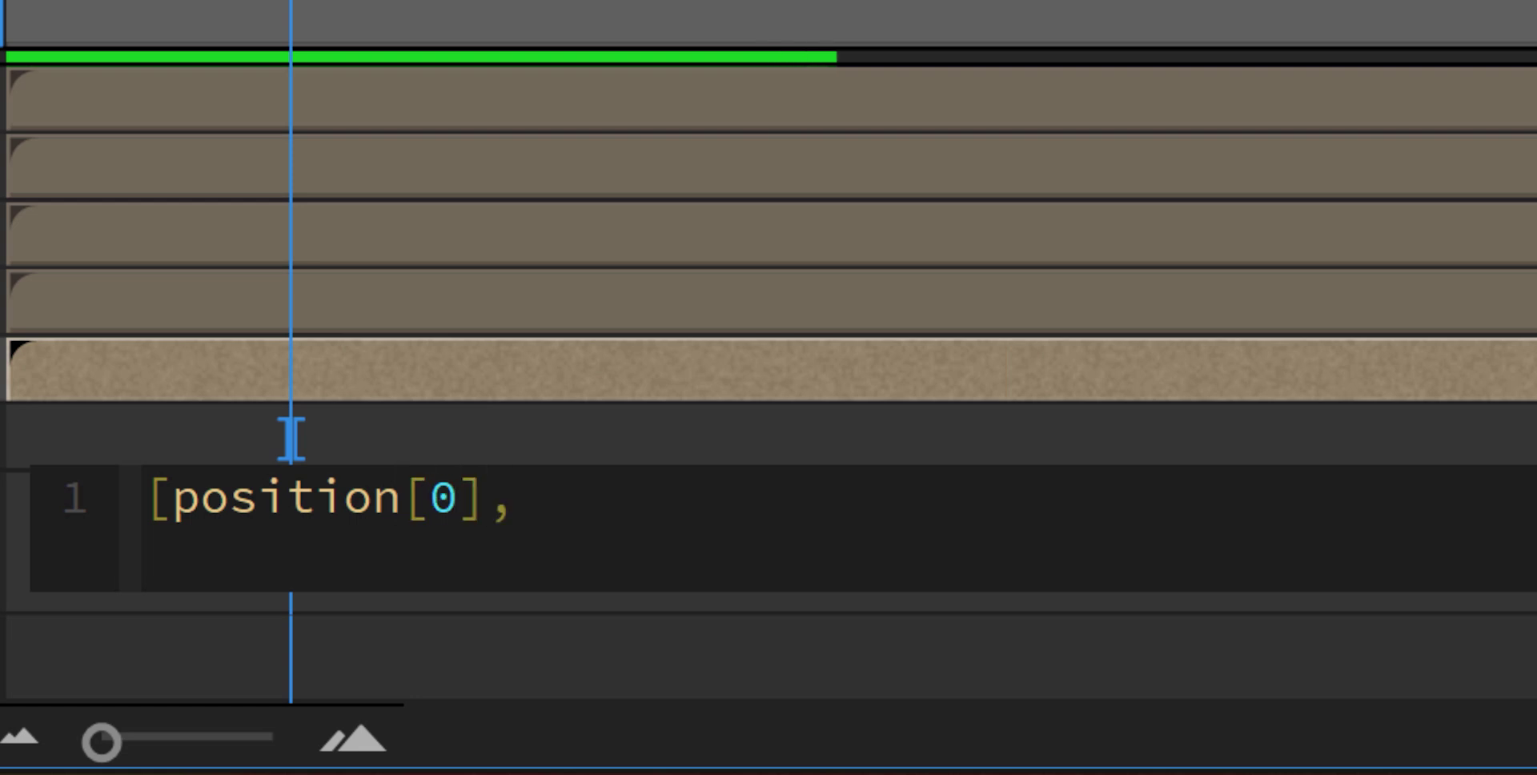
type(",po")
key("Down")
key("Down")
key("Down")
key("Down")
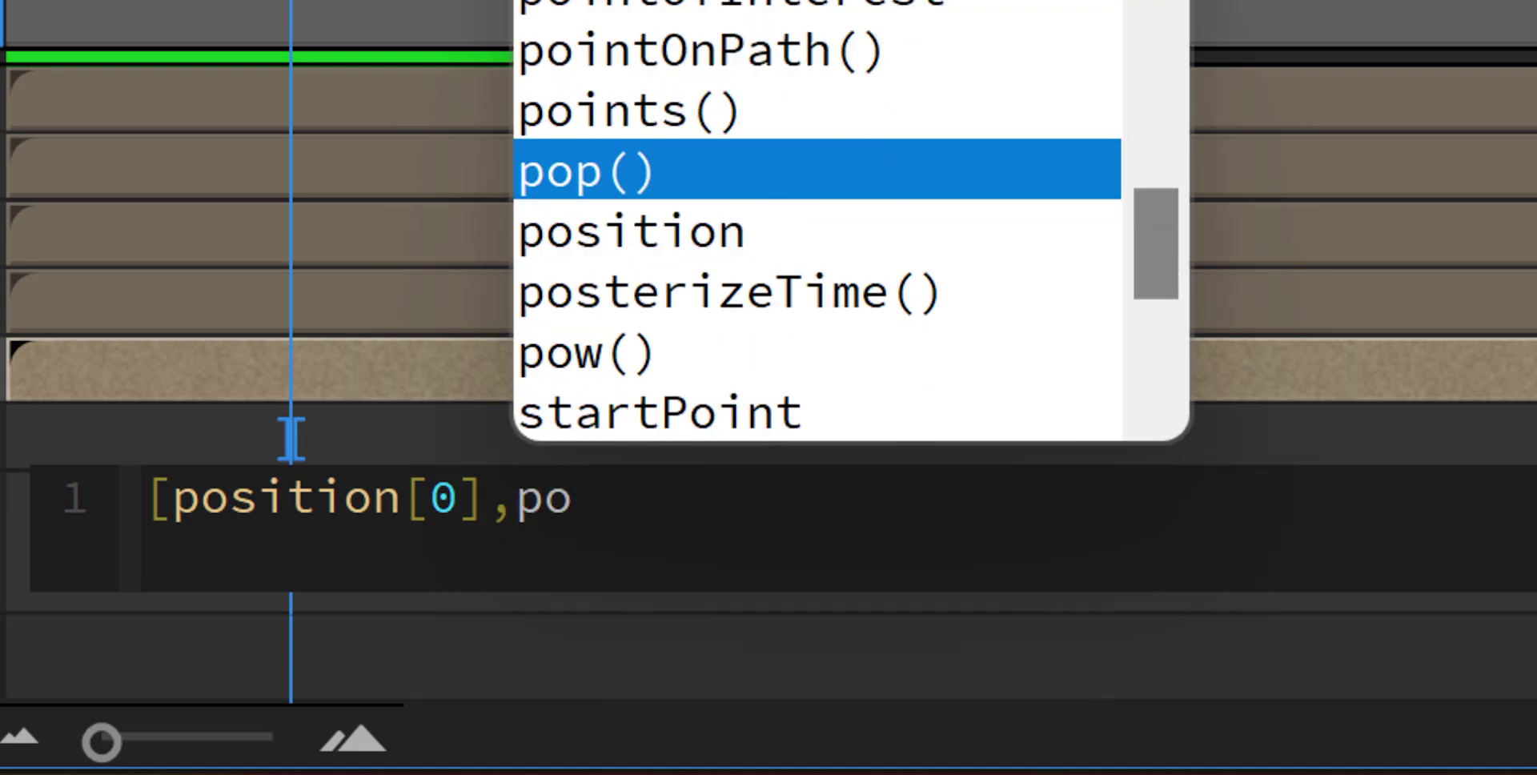
key("Return")
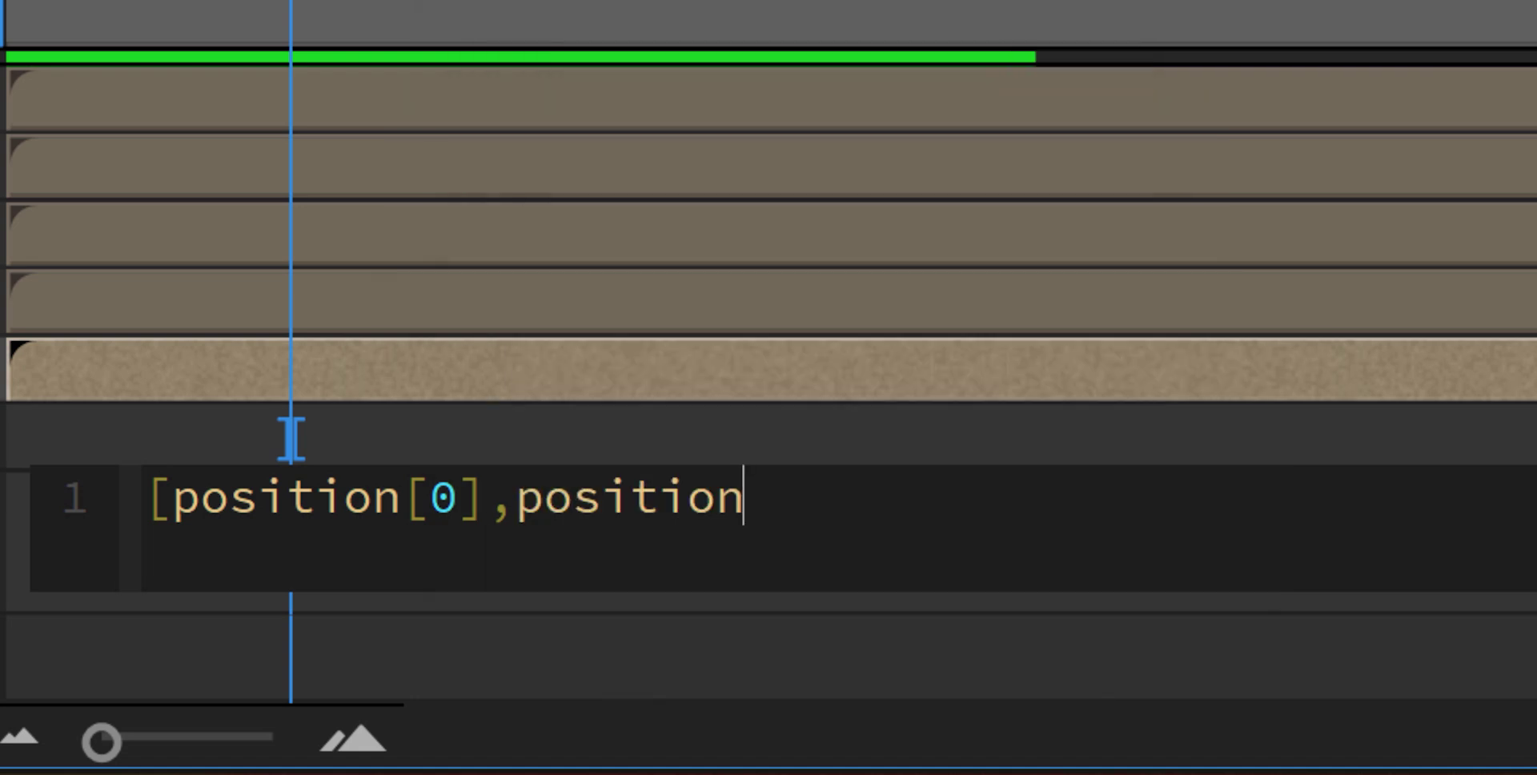
type("[1")
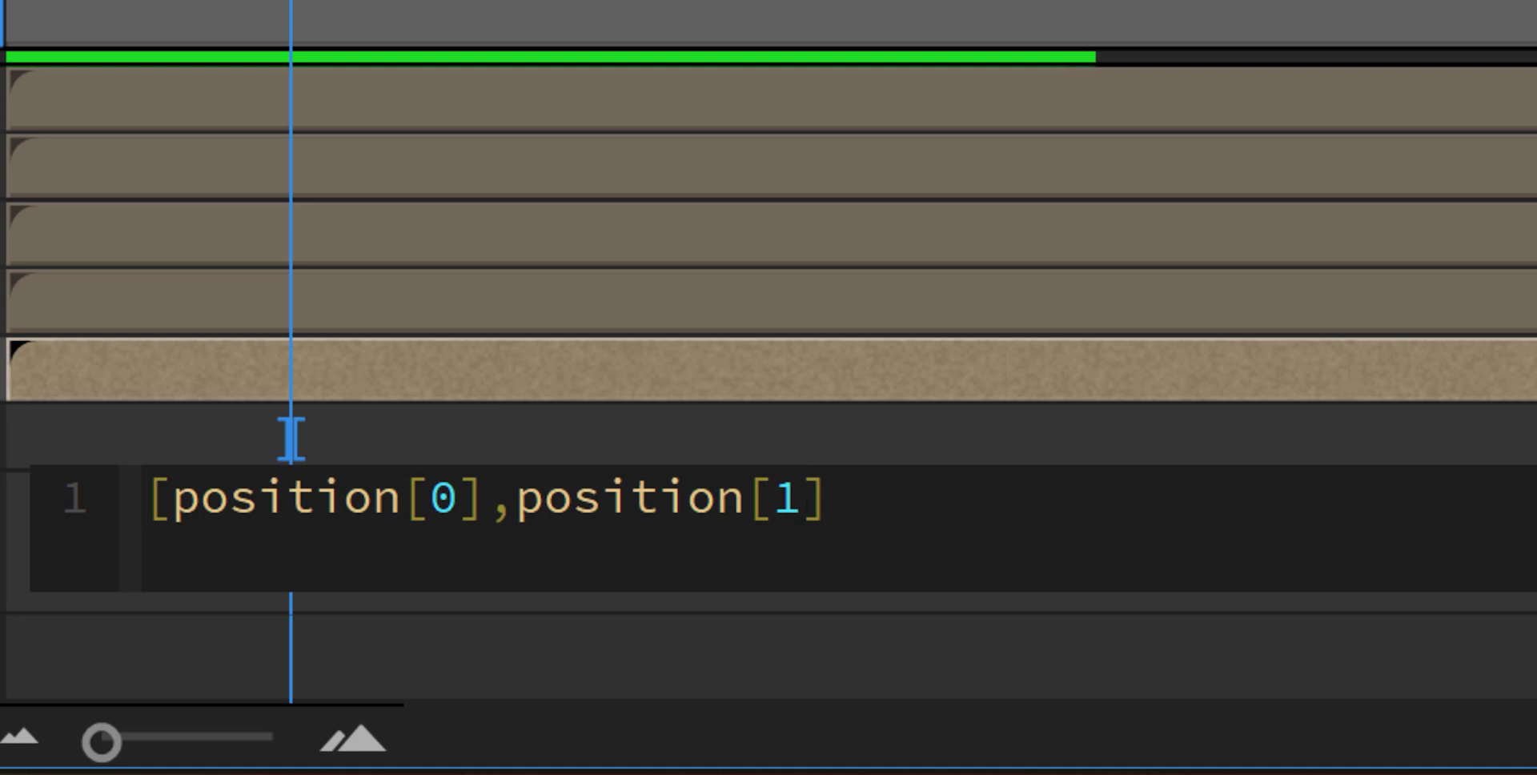
type("],index+1")
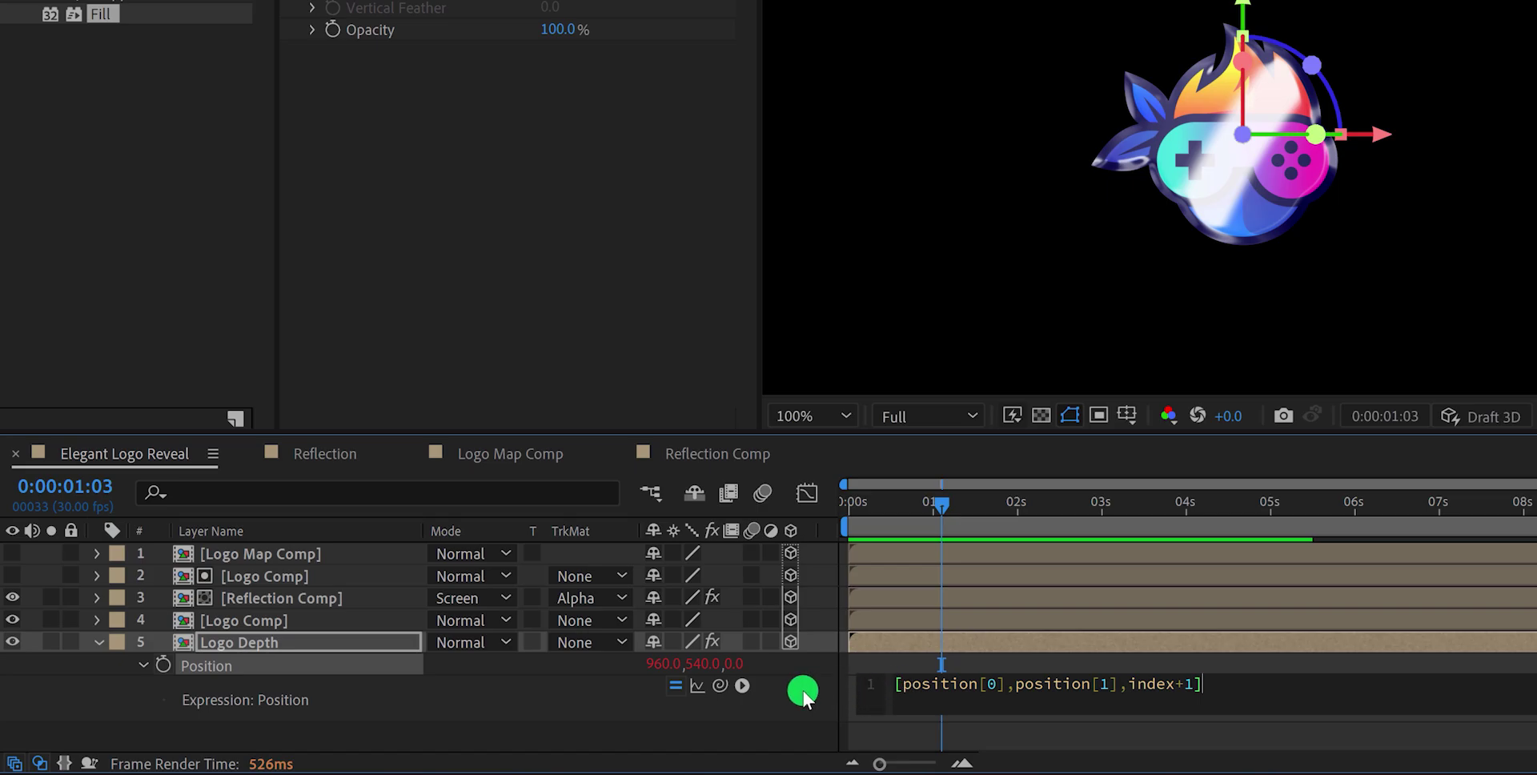
left_click(804, 690)
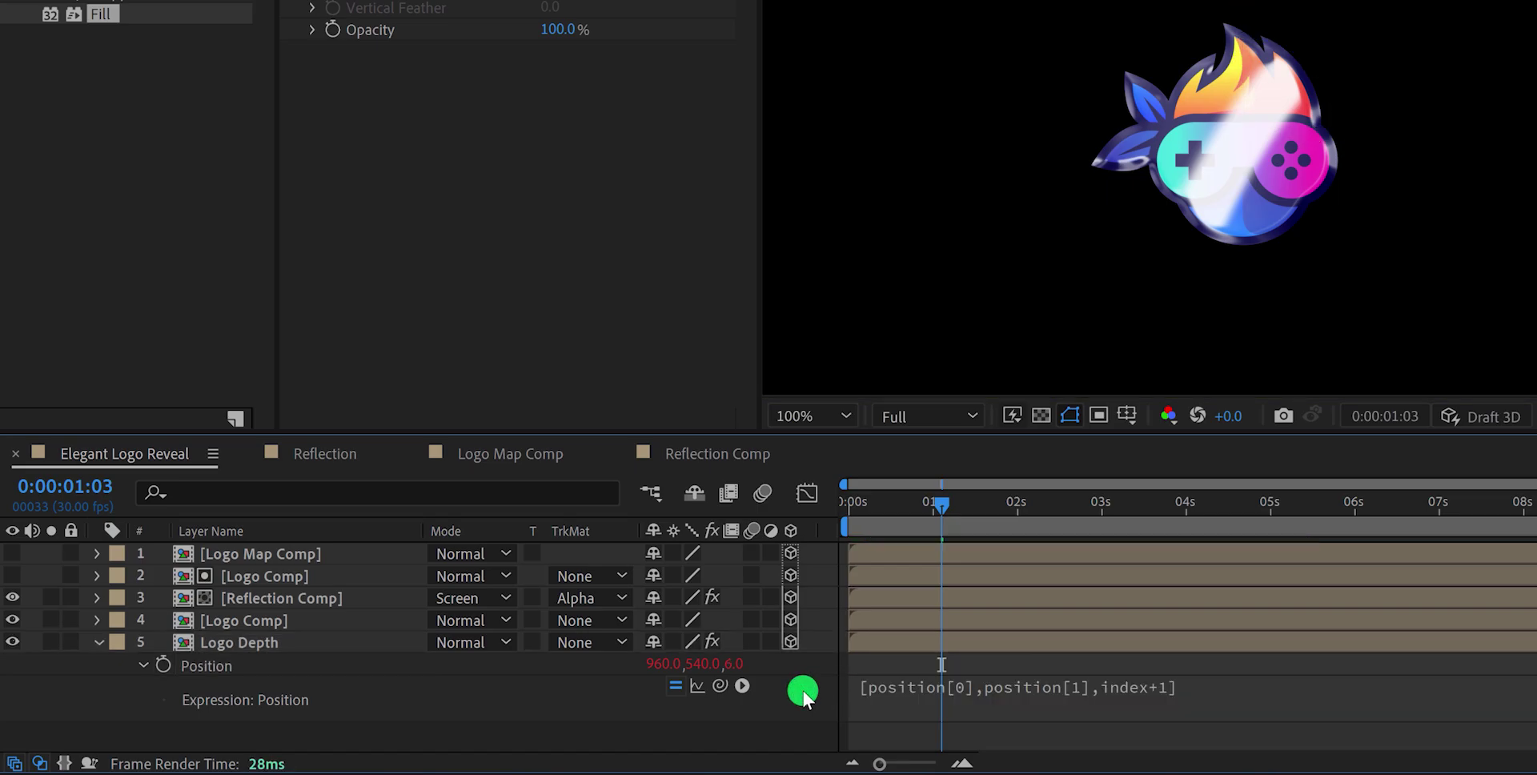
Duplicate the Logo Depth layer repeatedly until there are 50 depth layers, up to Logo Depth 50
left_click(327, 645)
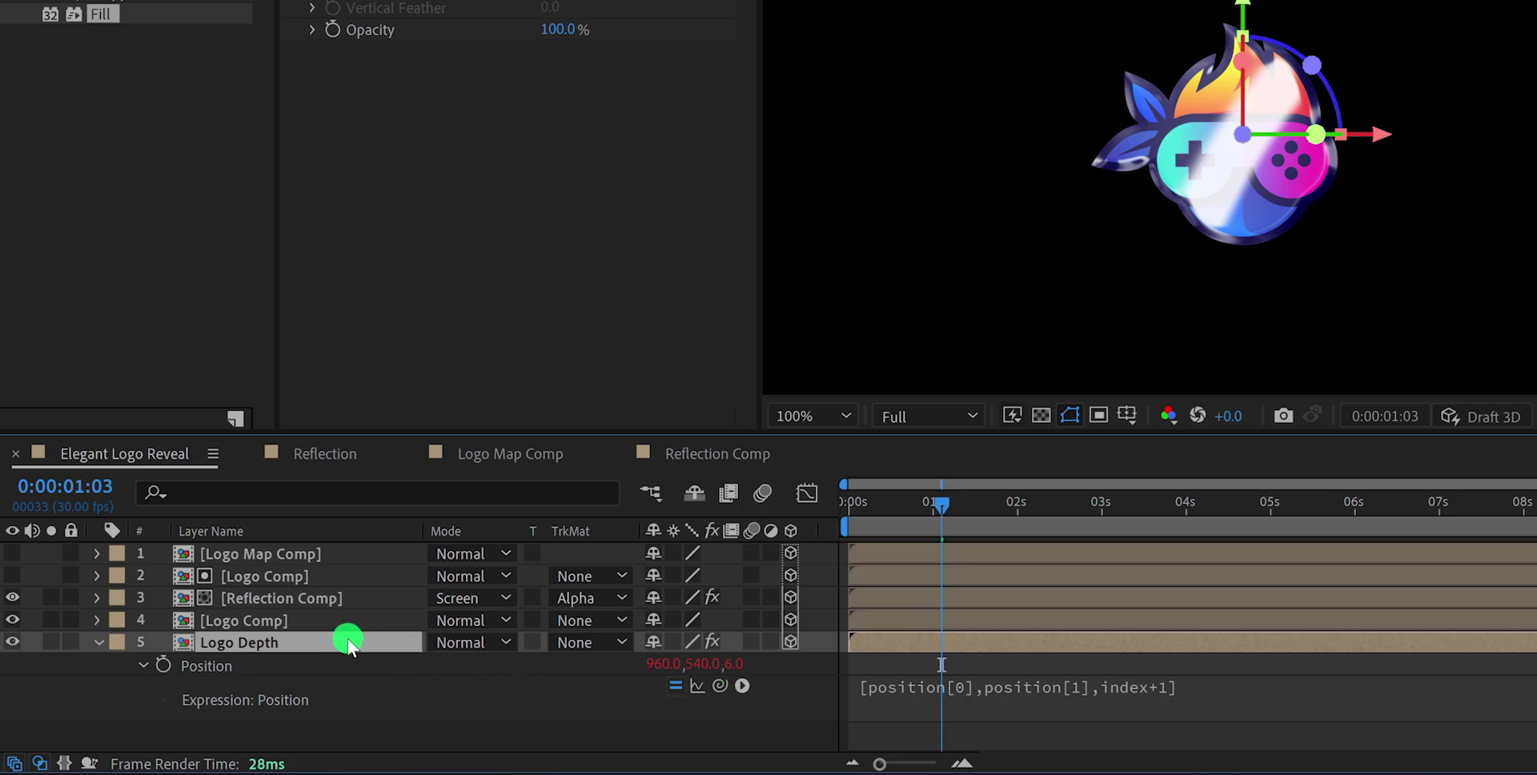
key("ctrl+d")
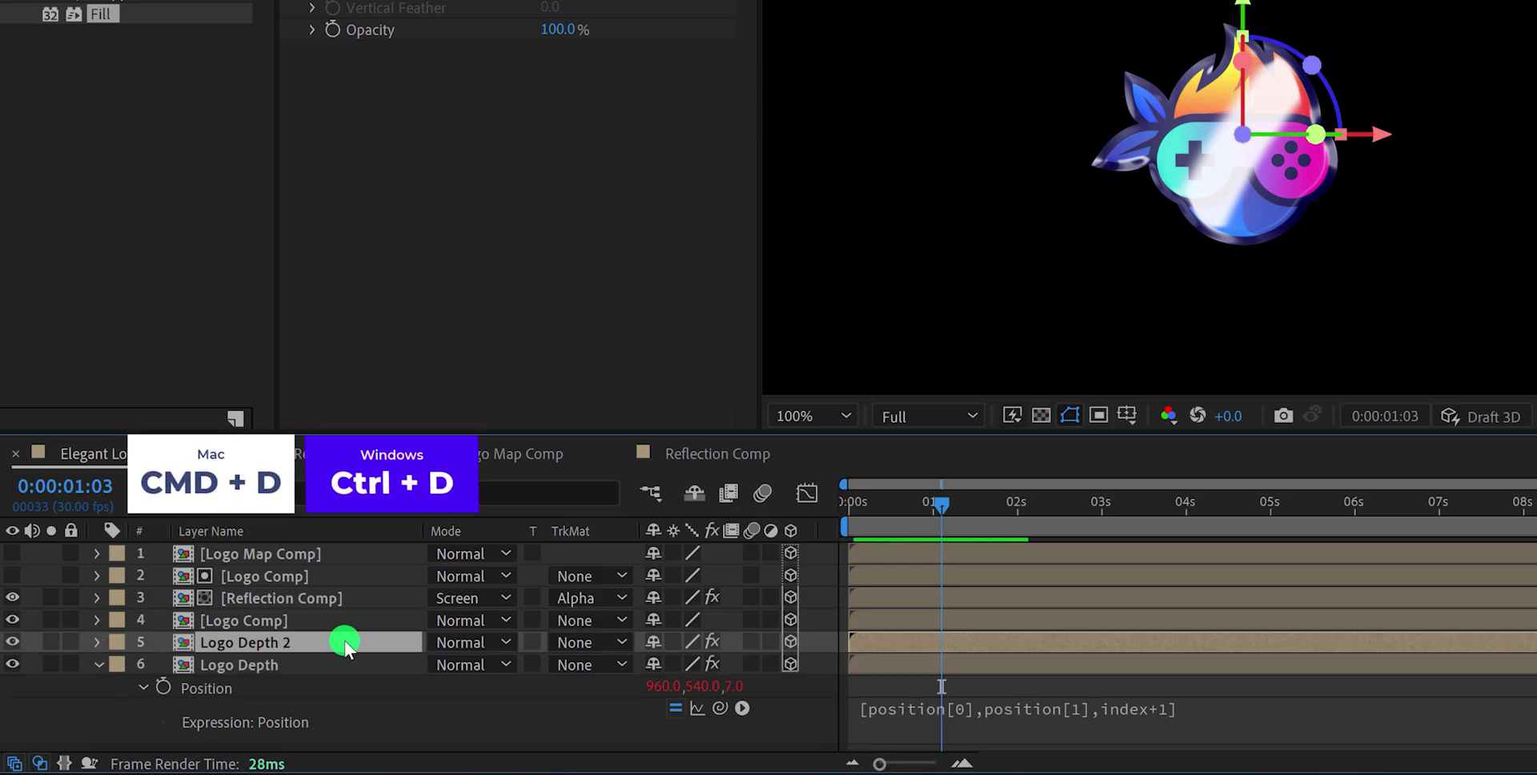
left_click(745, 704)
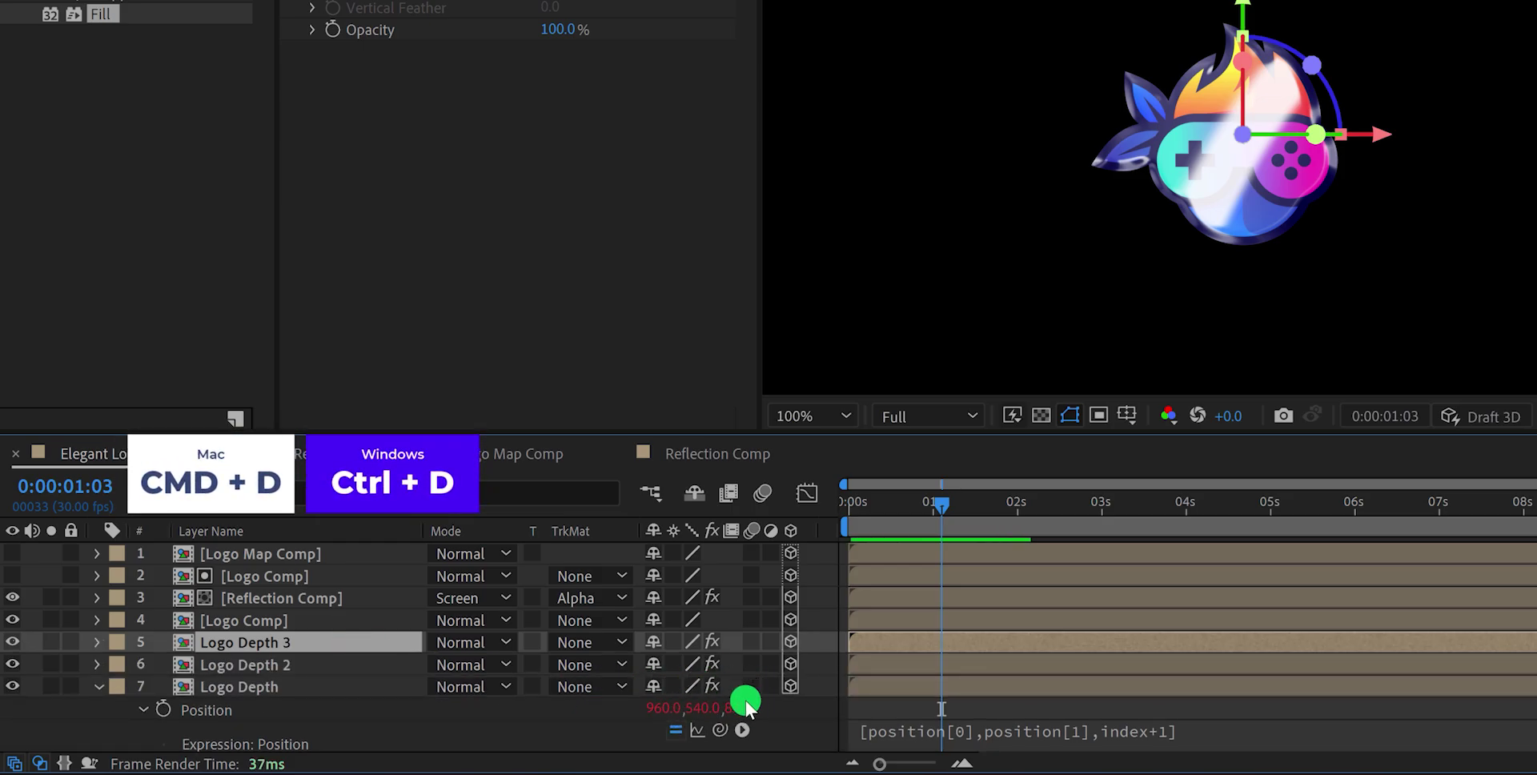
key("ctrl+d")
key("ctrl+d")
key("ctrl+d")
key("ctrl+d")
key("ctrl+d")
key("ctrl+d")
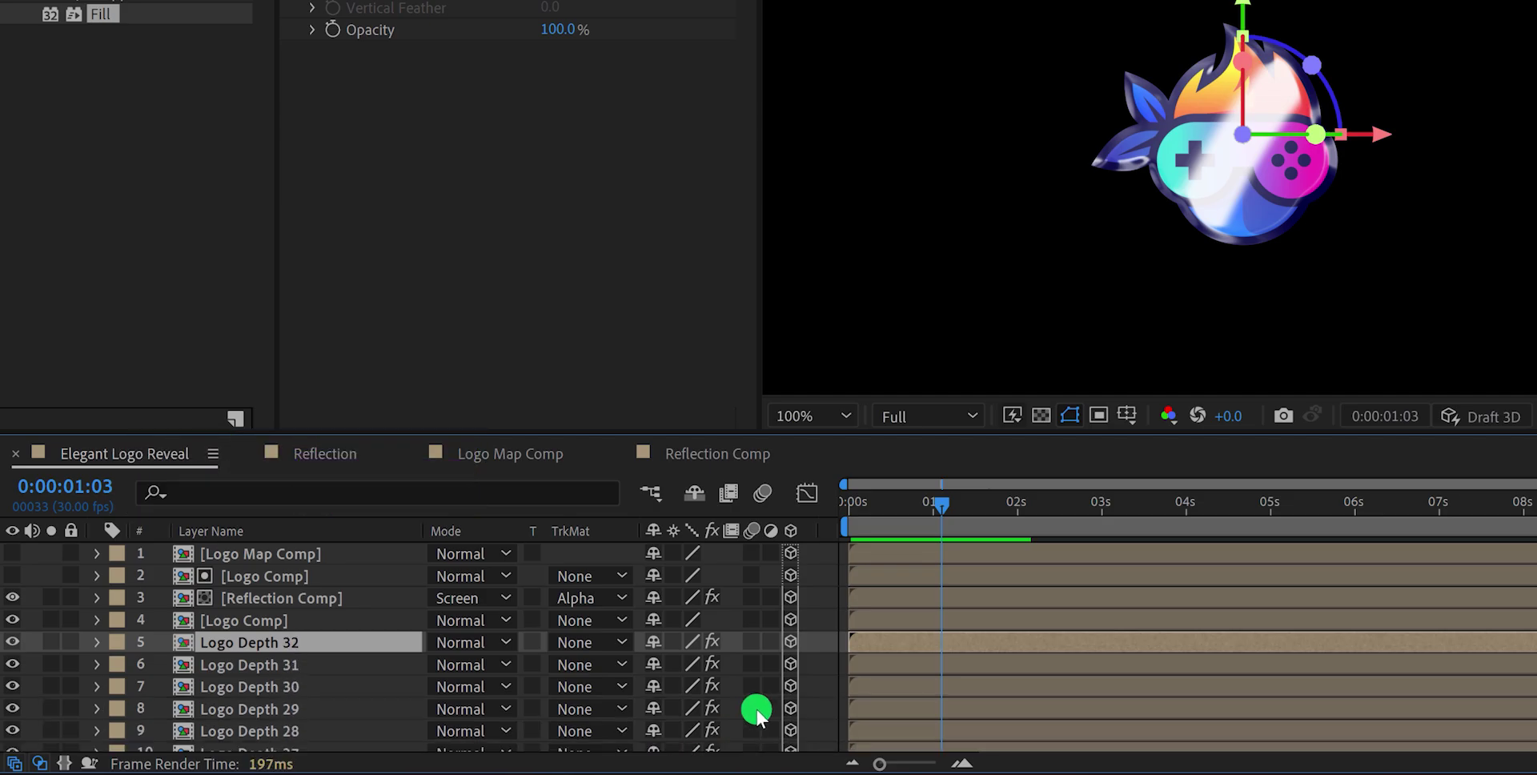
key("ctrl+d")
key("ctrl+d")
key("ctrl+d")
key("ctrl+d")
key("ctrl+d")
key("ctrl+d")
key("ctrl+d")
key("ctrl+d")
key("F2")
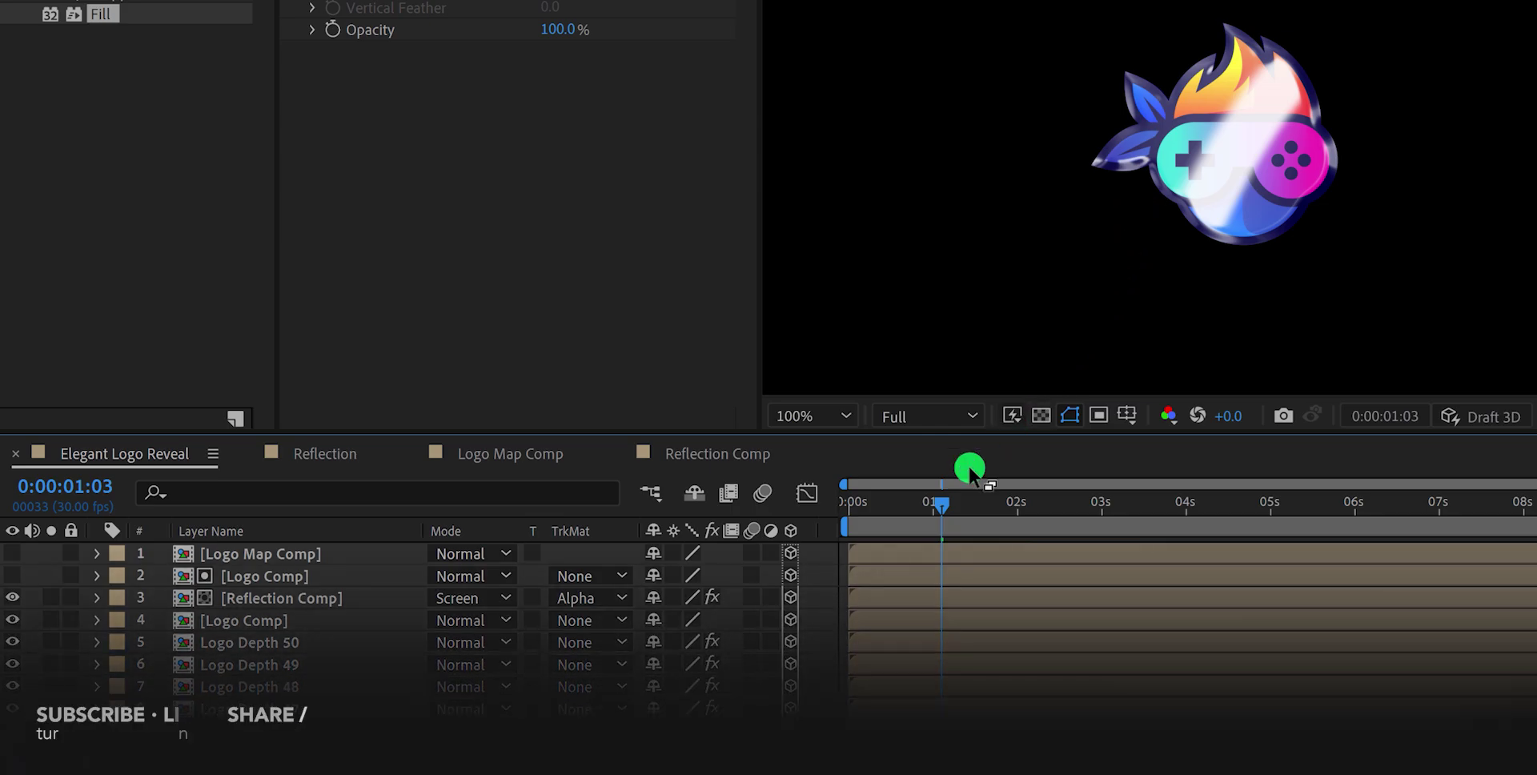
Add a two-node camera with the 50mm preset and orbit it to view the logo from an angle
right_click(819, 584)
mouse_move(942, 276)
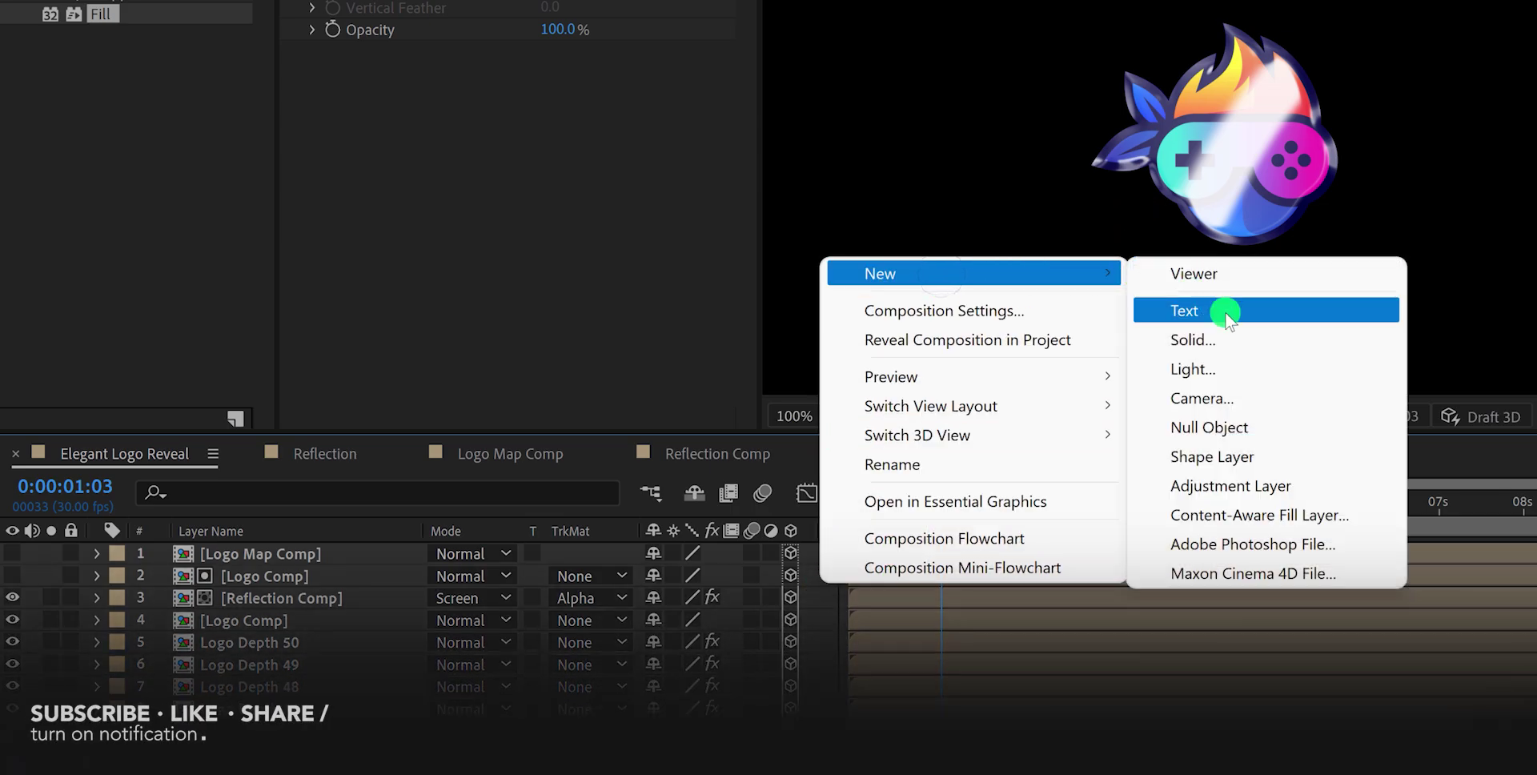
left_click(1267, 392)
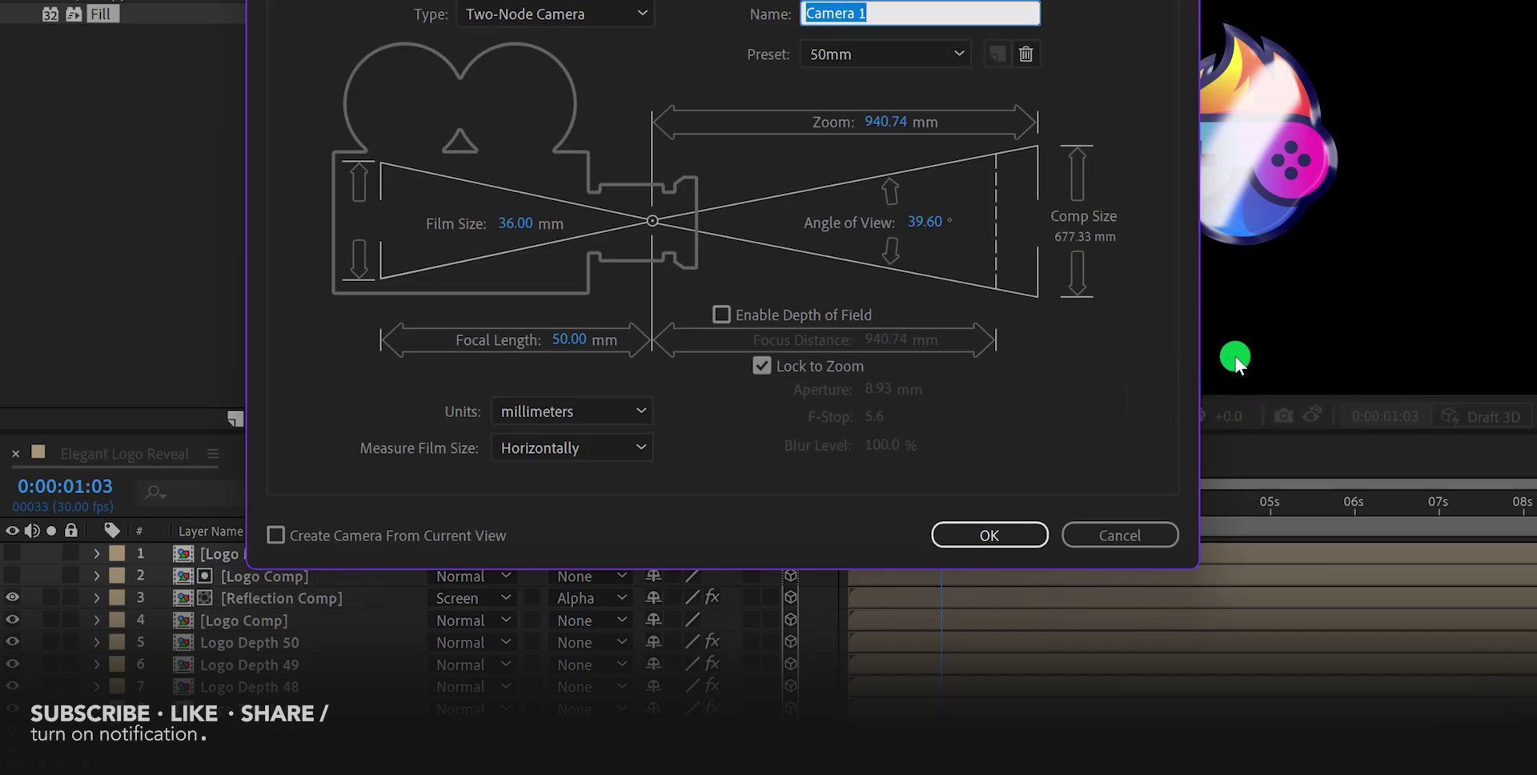
left_click(996, 533)
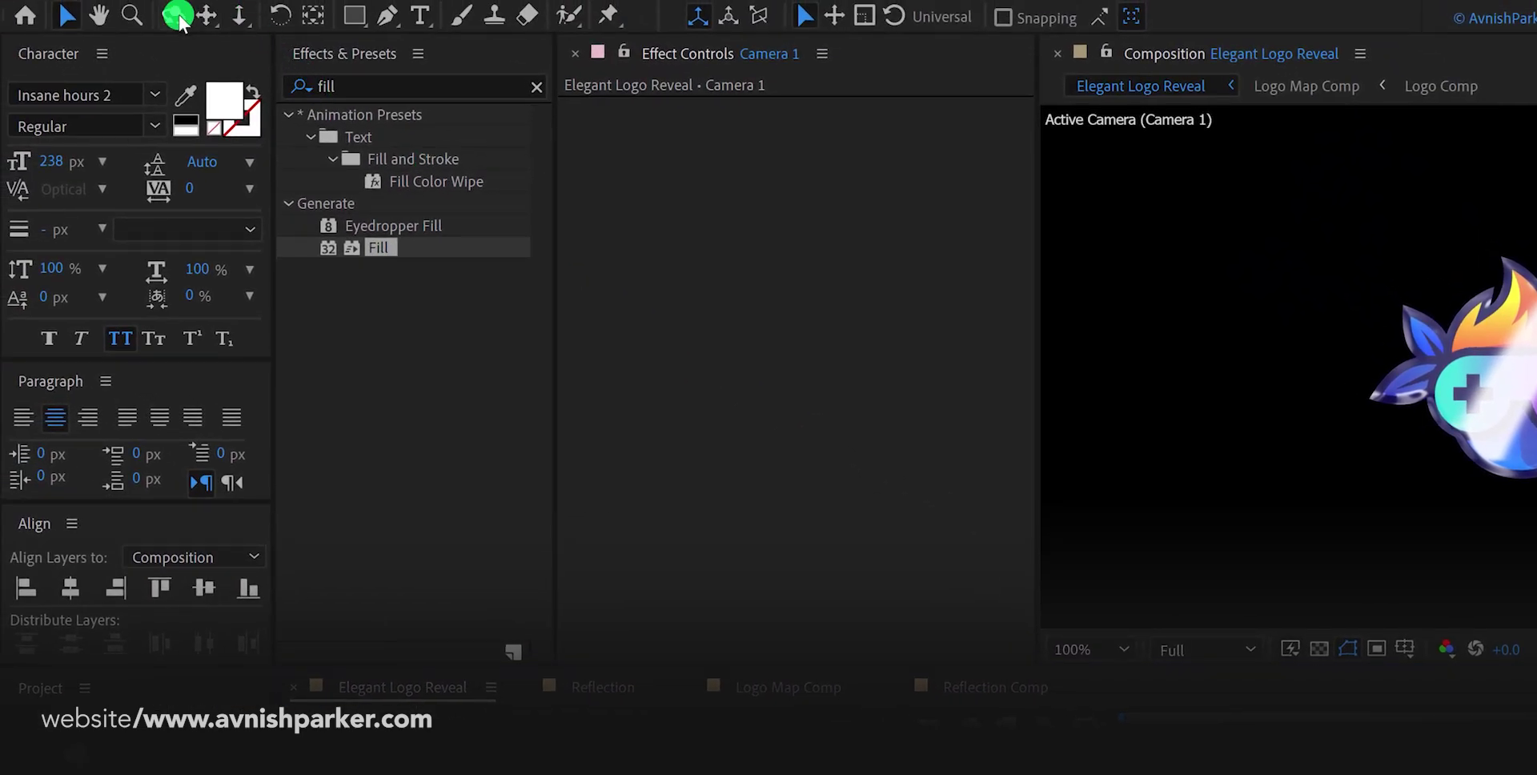
left_click(177, 14)
left_click_drag(1420, 411, 1520, 355)
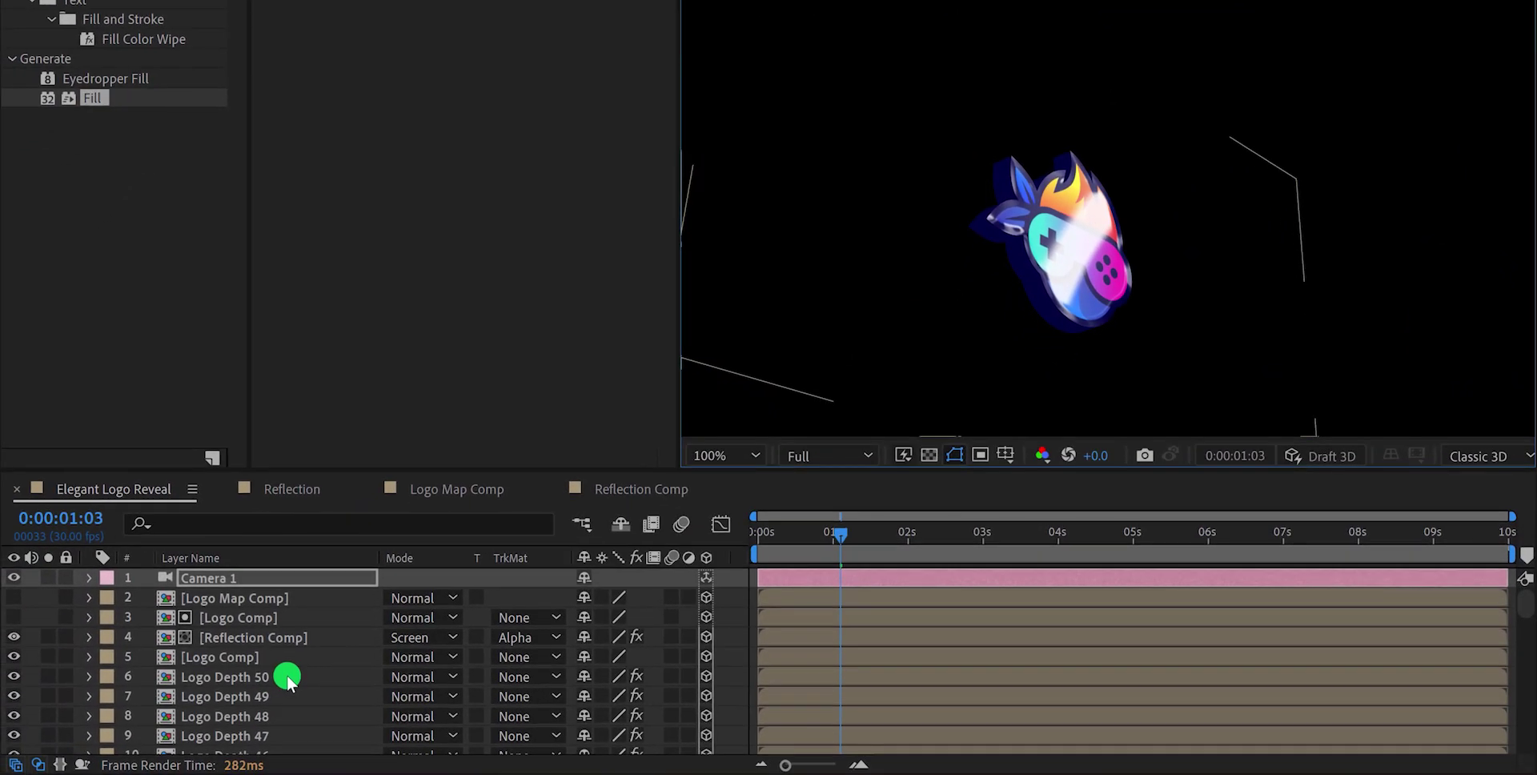
Mark all the Logo Depth layers as shy and hide shy layers from the timeline
scroll(289, 680, "down", 15)
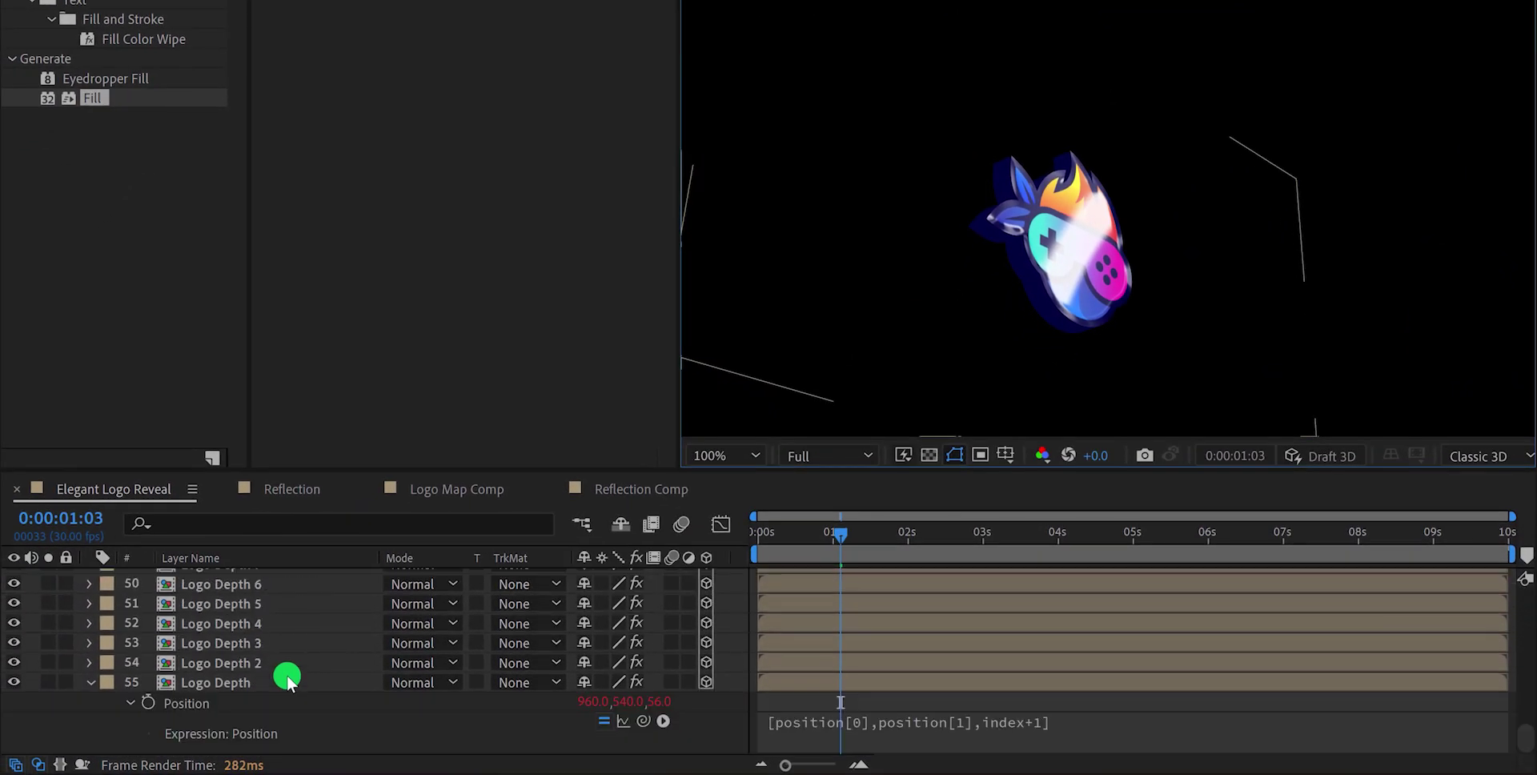
left_click(91, 682)
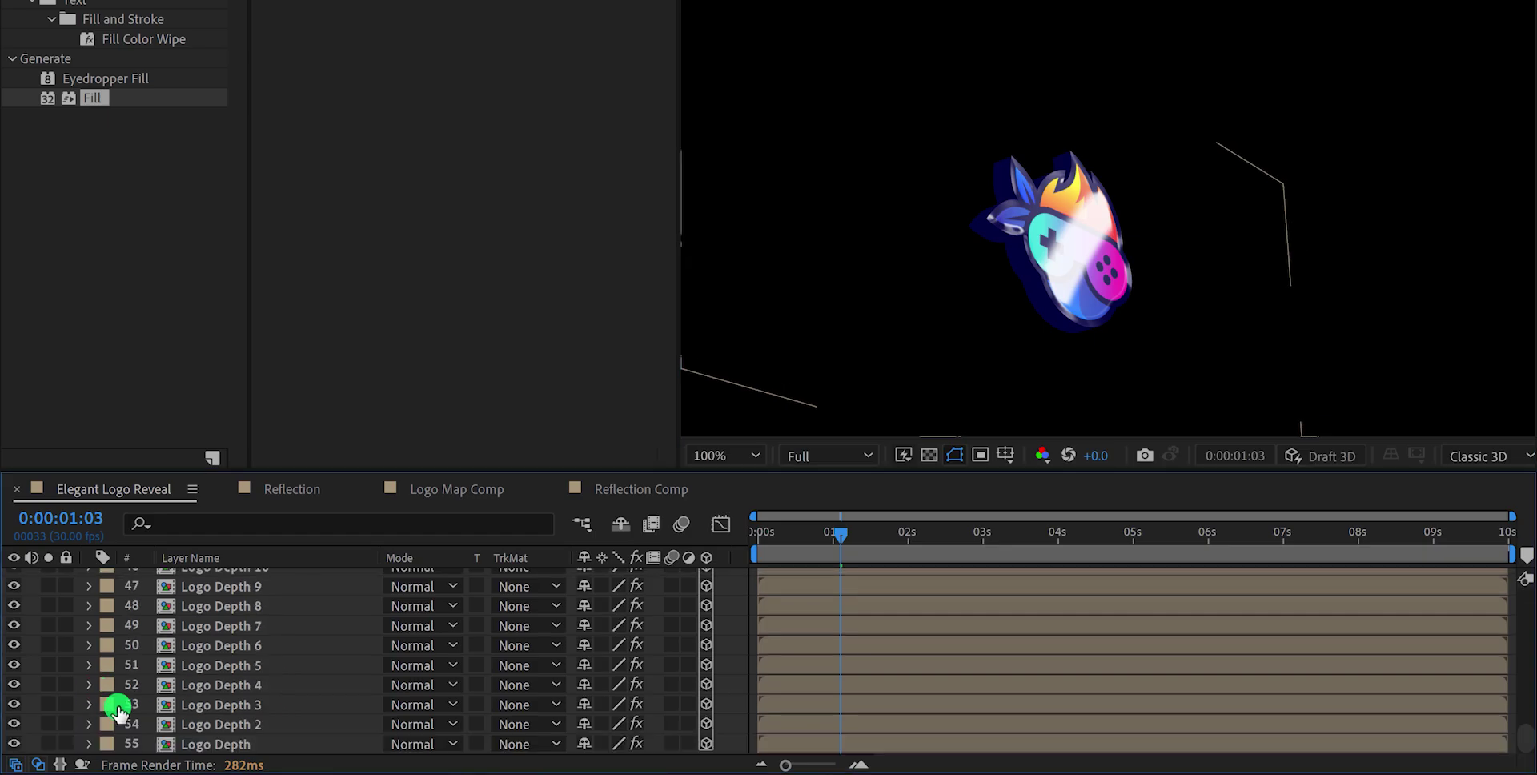
left_click(254, 746)
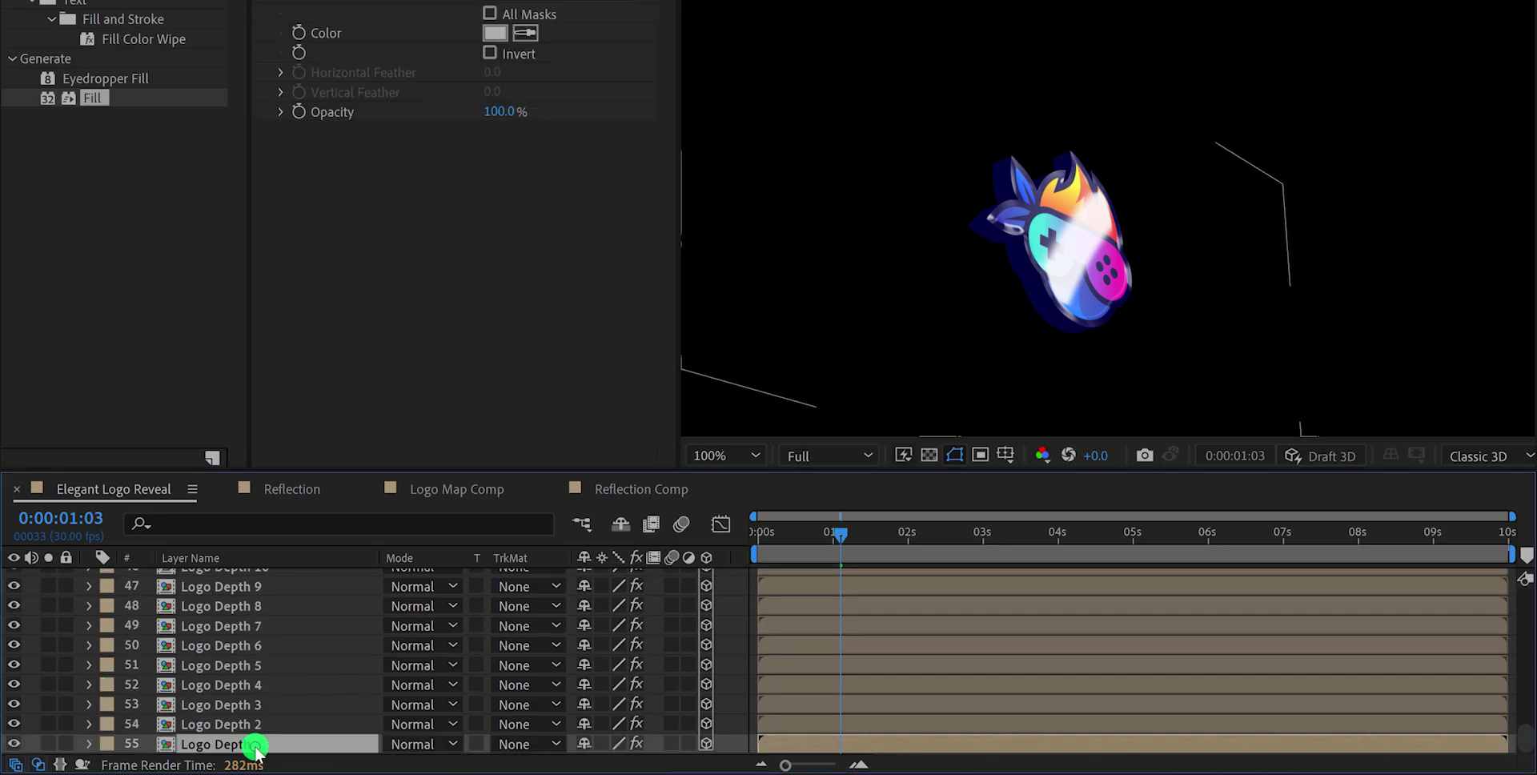
scroll(274, 712, "up", 15)
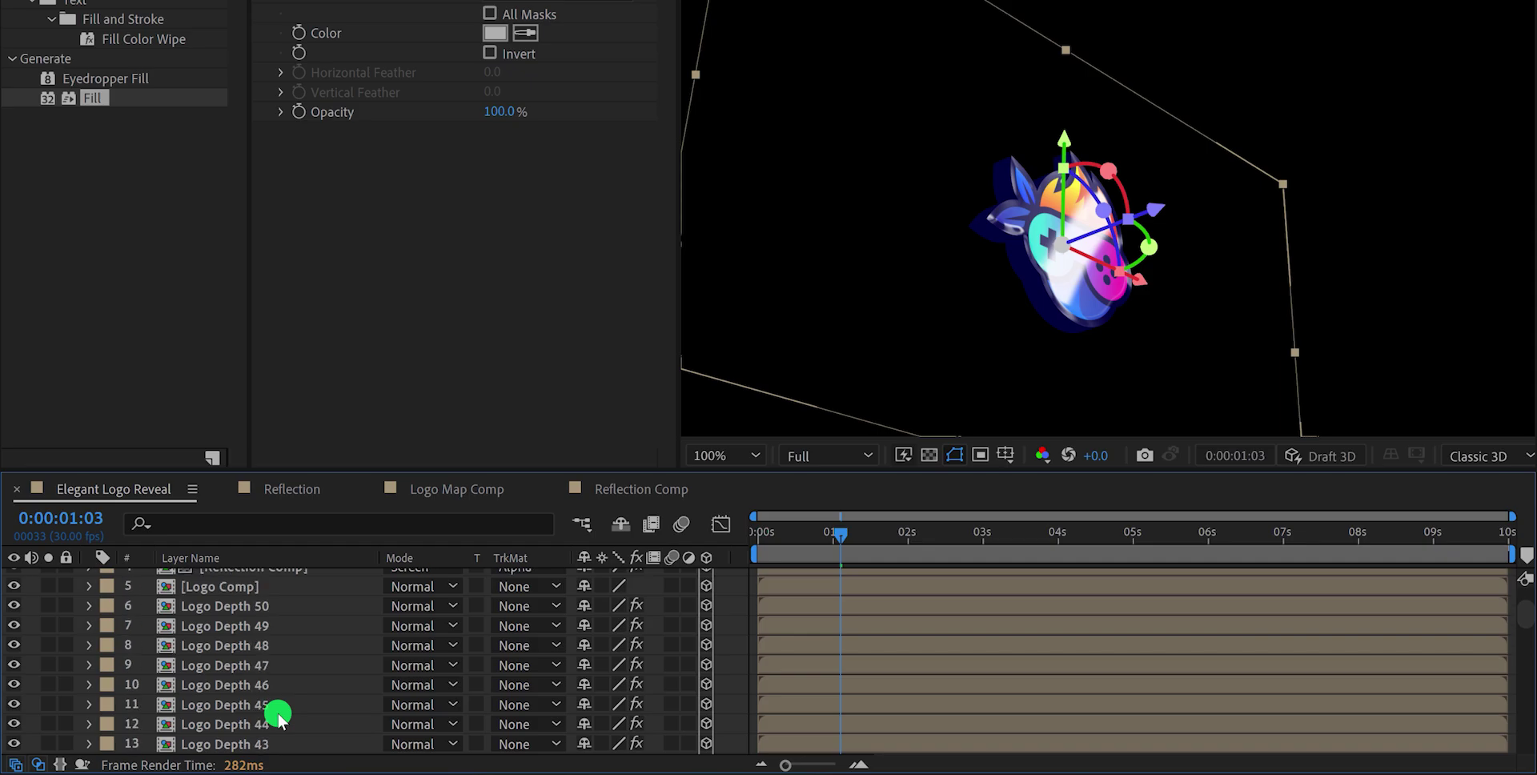
scroll(276, 713, "up", 3)
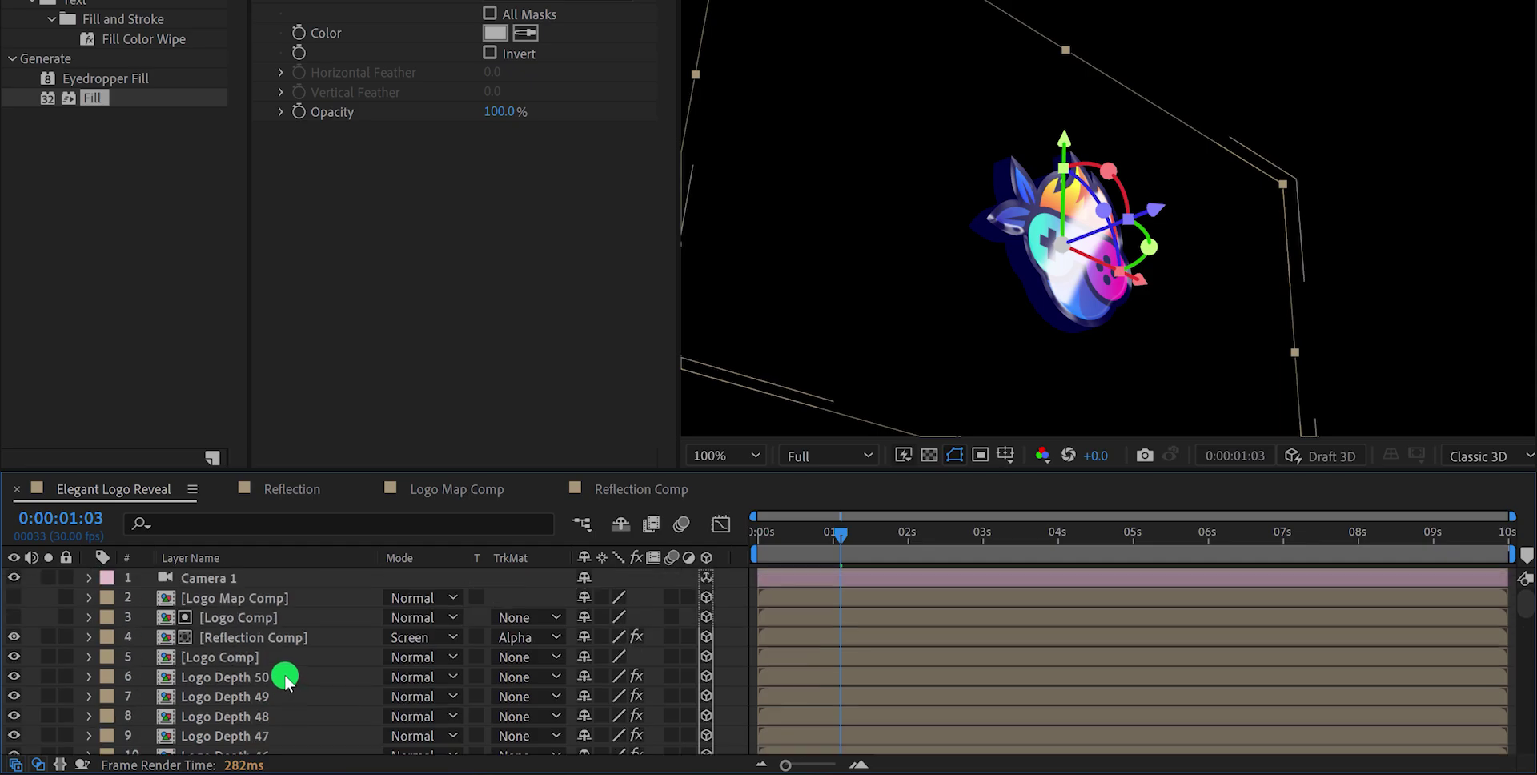
left_click(284, 676, "shift")
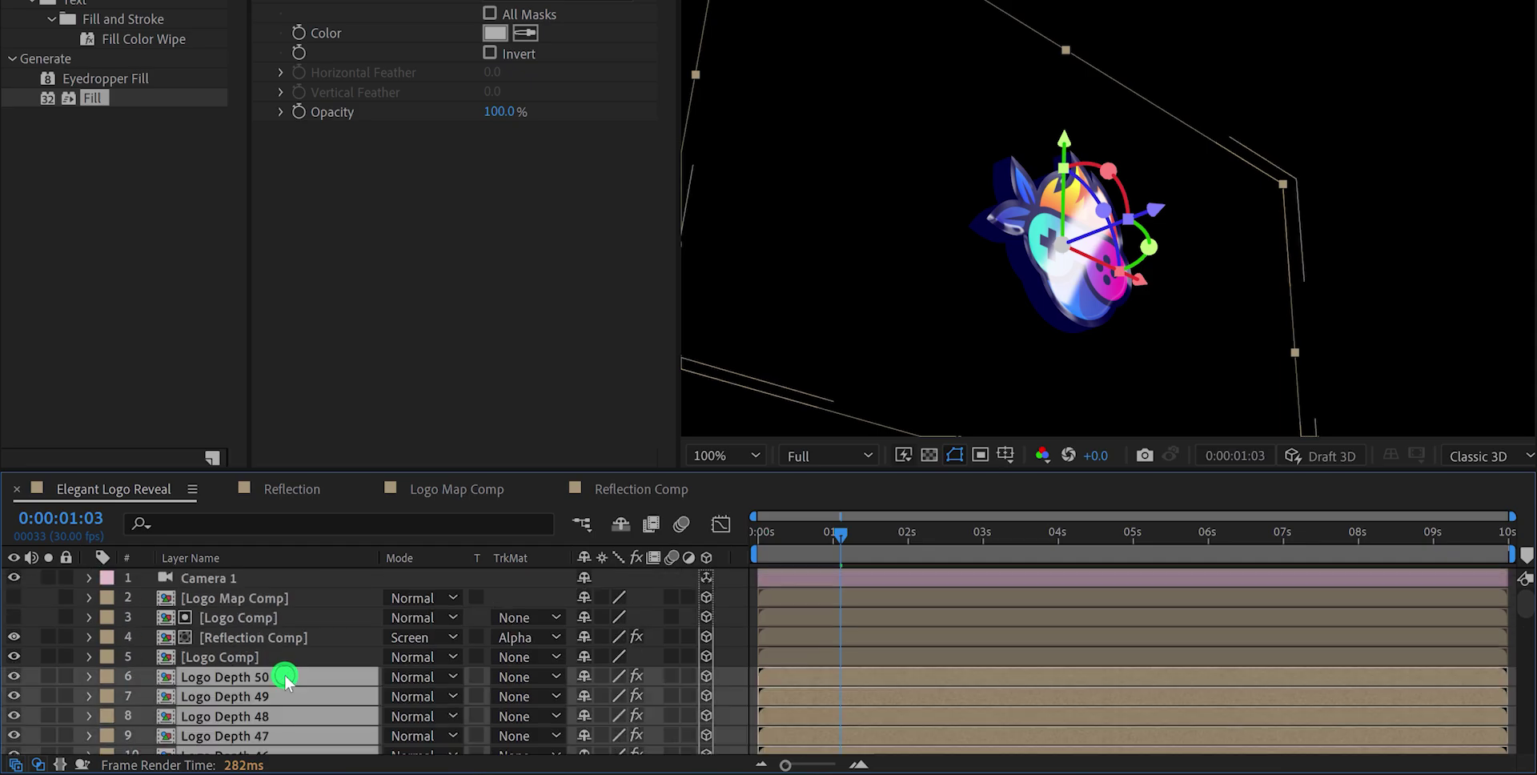
left_click(585, 677)
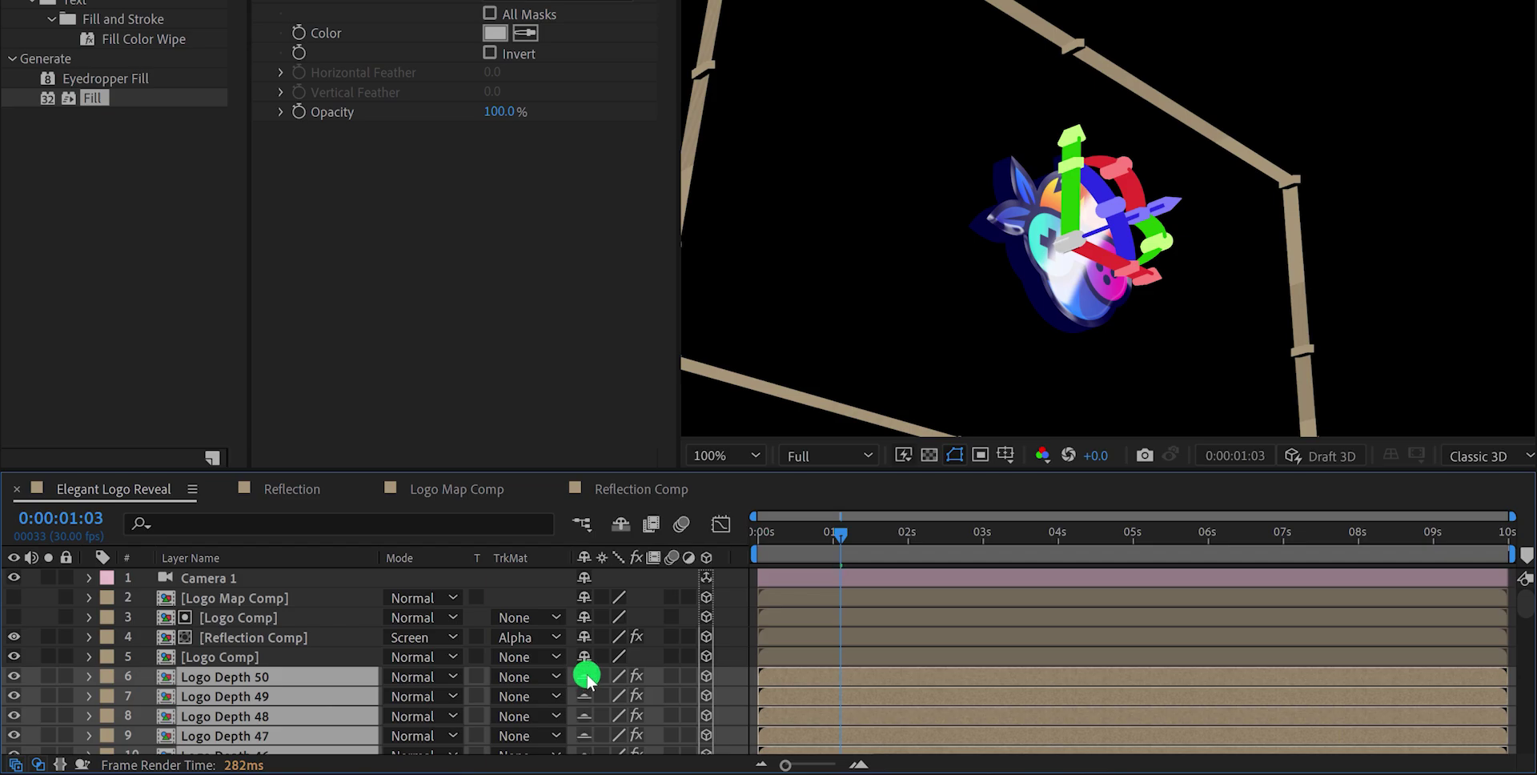
left_click(620, 523)
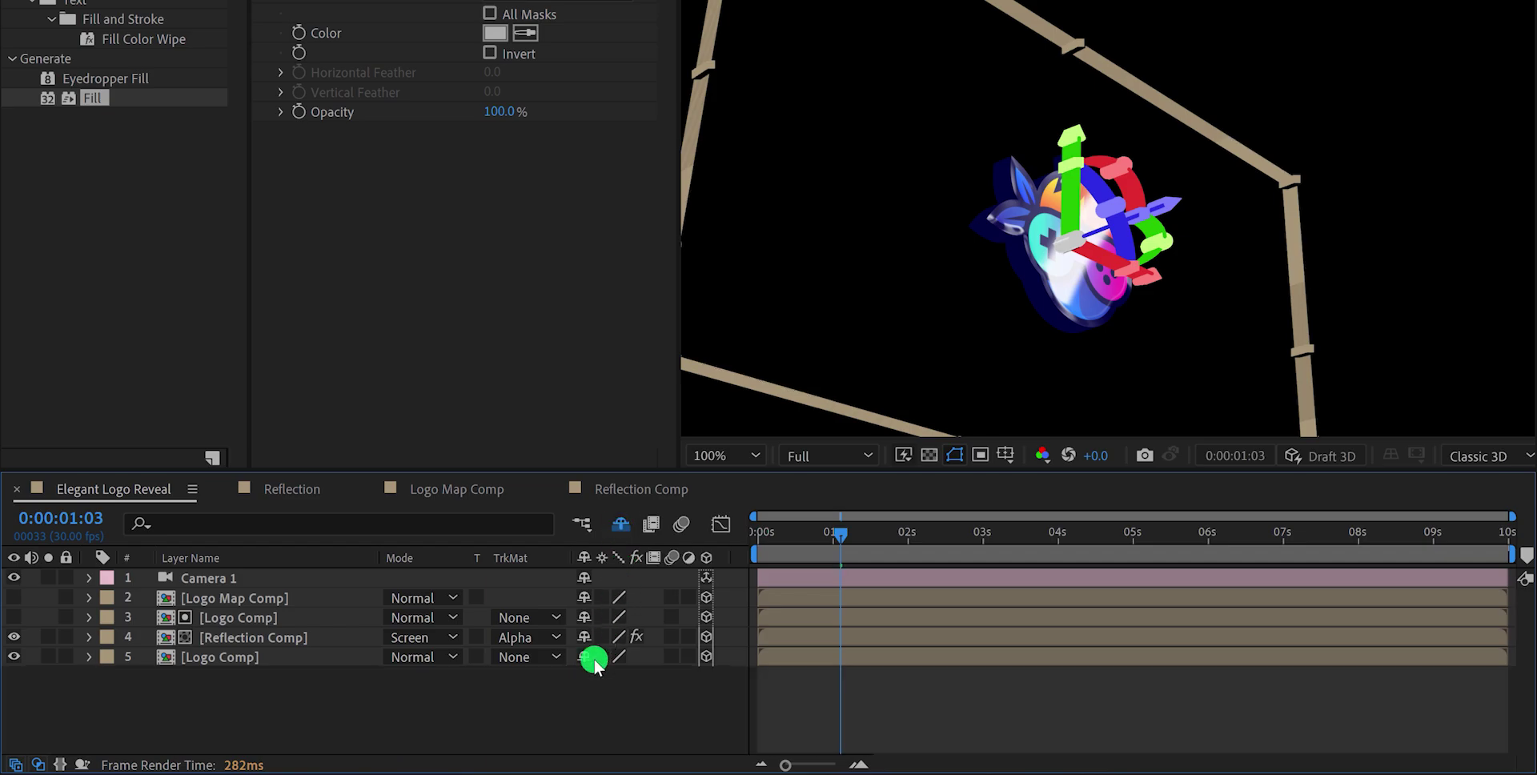
left_click(262, 679)
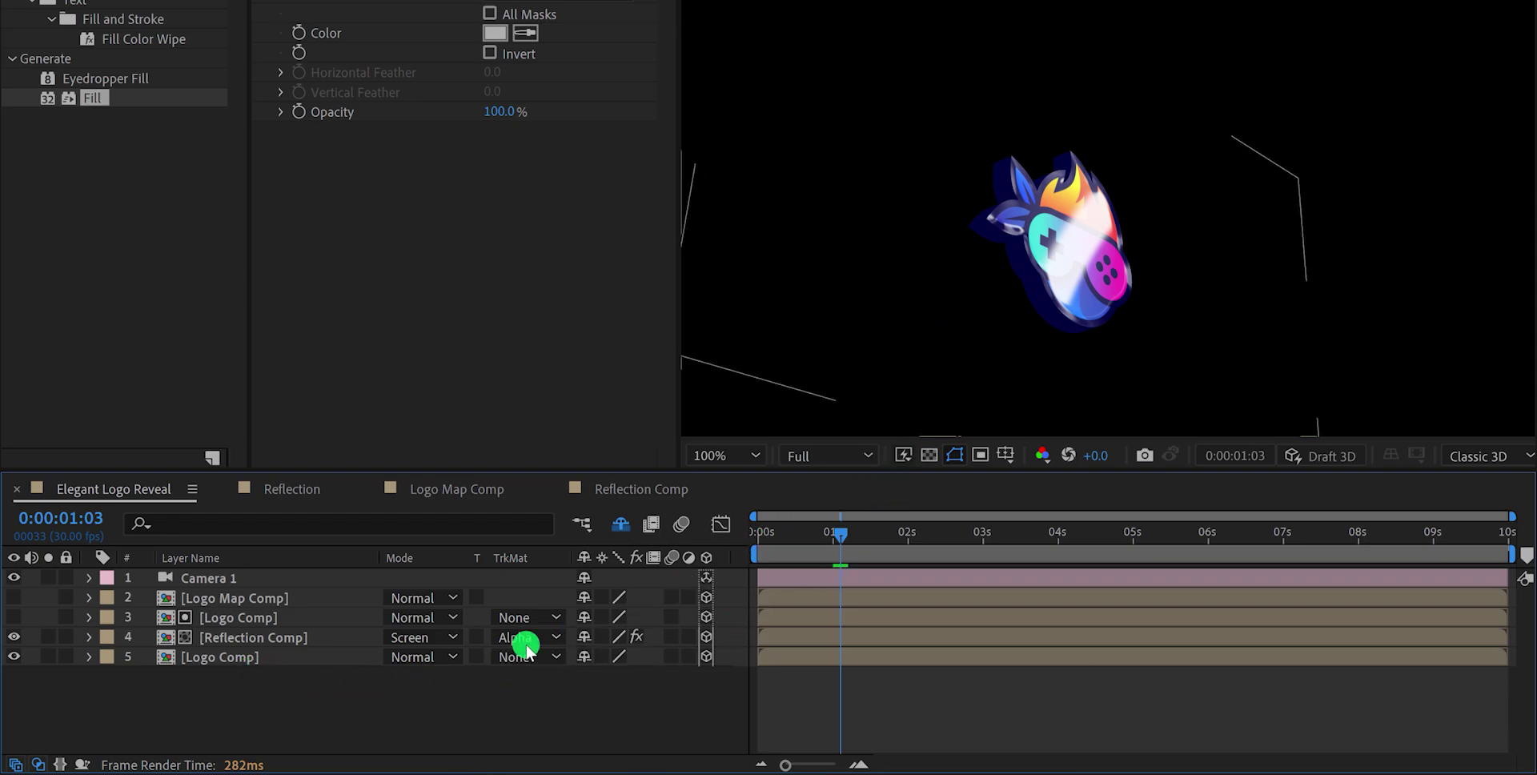
Create a white solid named Background at 5760 x 3240 px with locked aspect ratio, and place it at the bottom of the layer stack
right_click(262, 703)
left_click(390, 436)
left_click(616, 487)
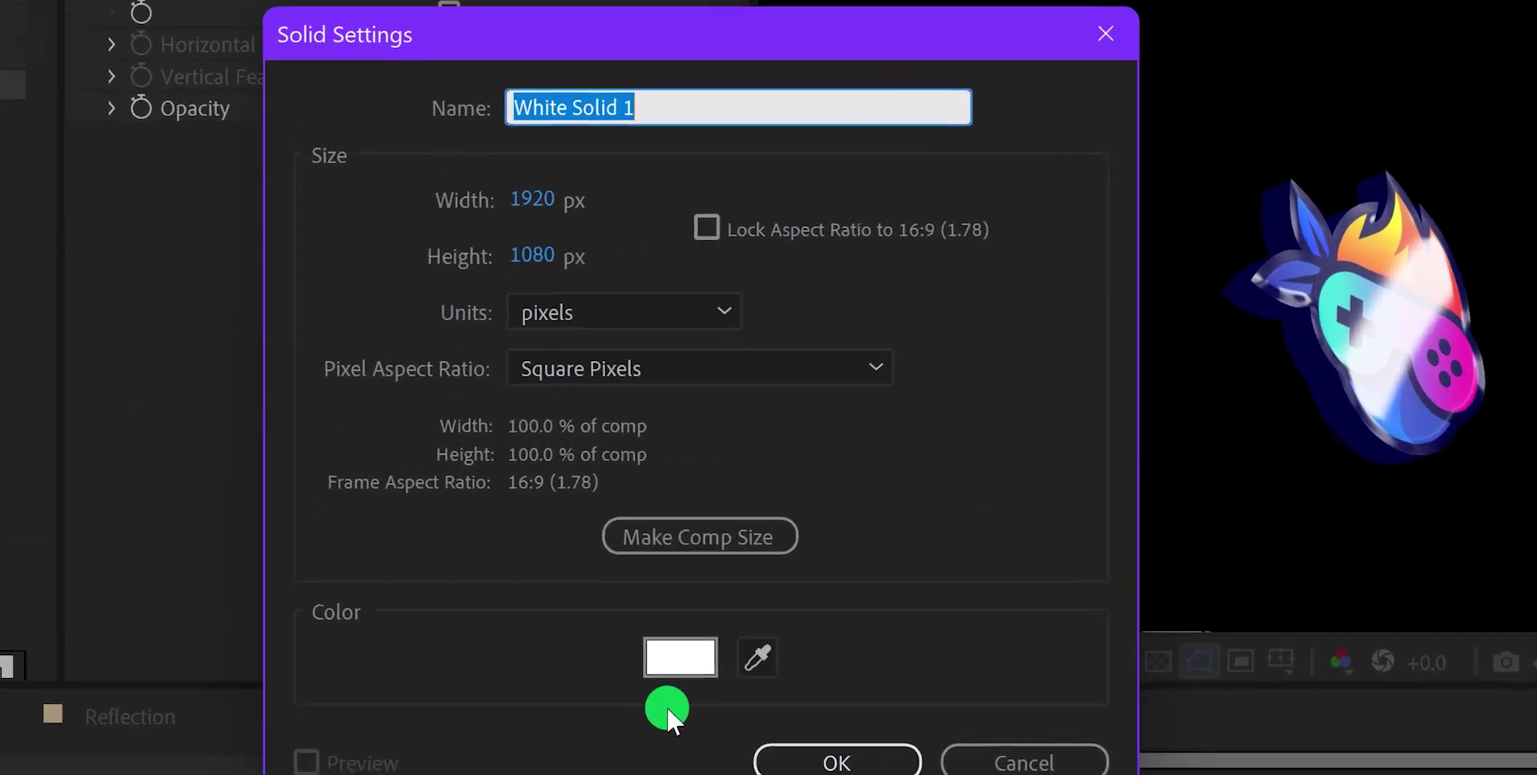
type("Background")
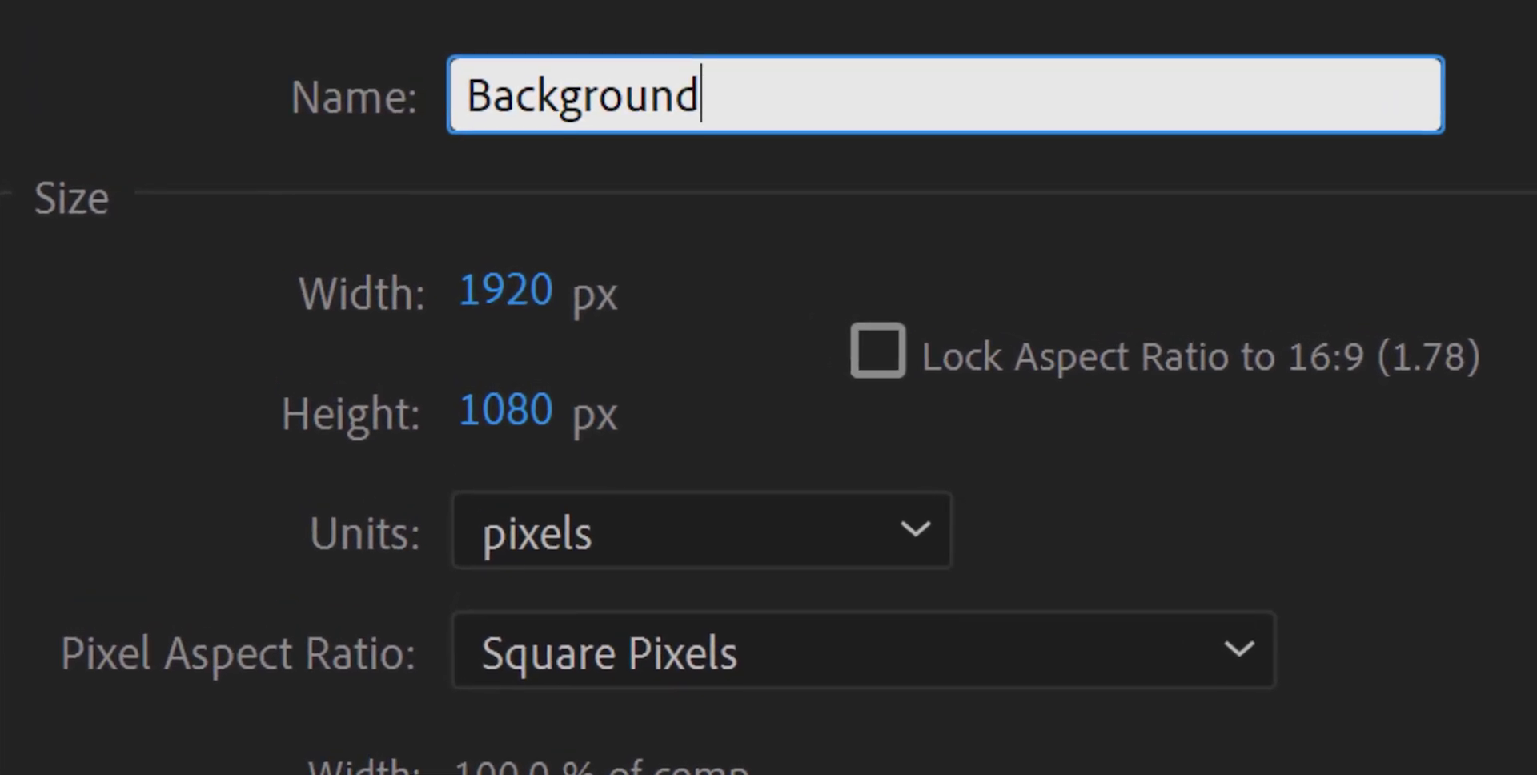
left_click(849, 330)
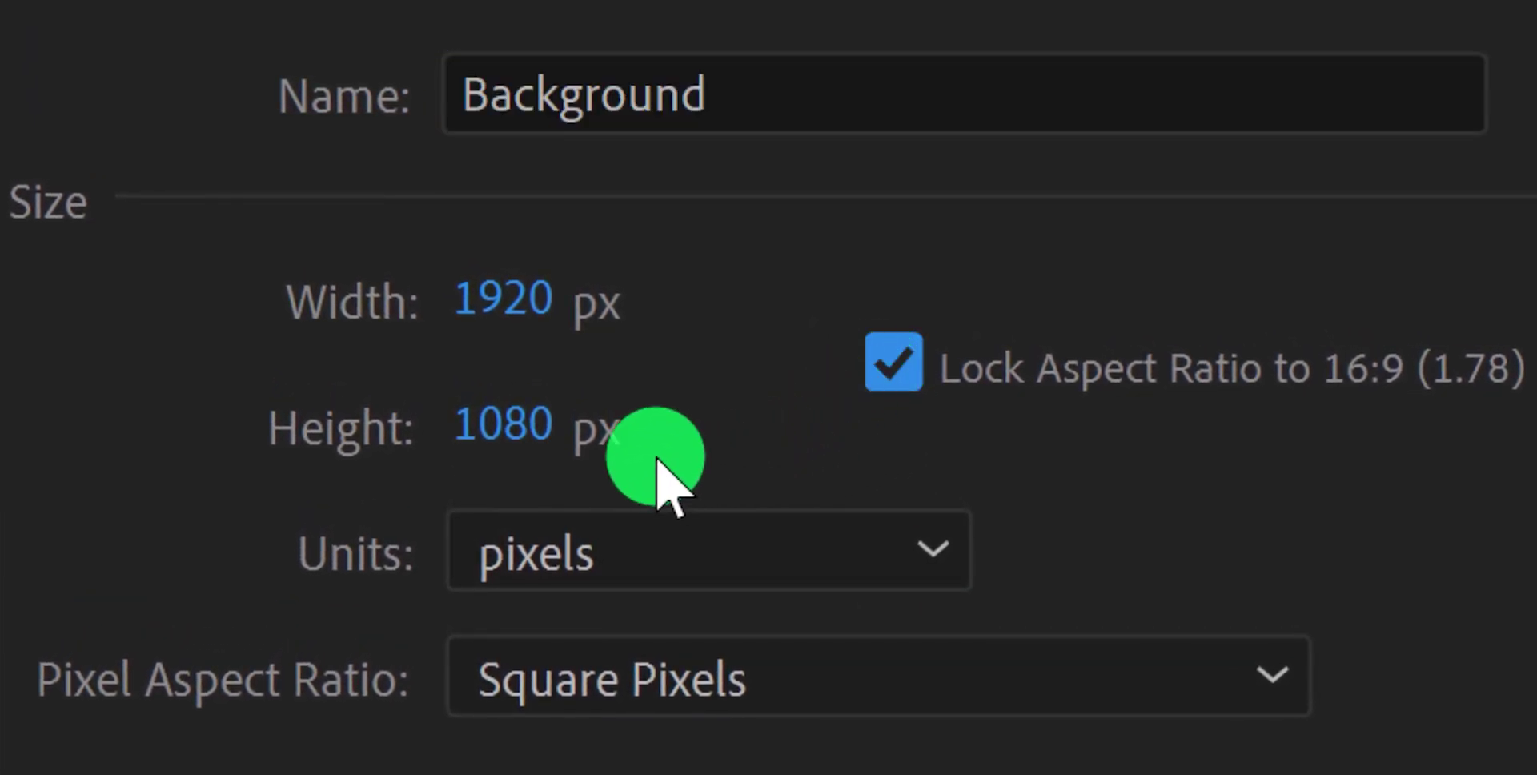
left_click(532, 304)
left_click(616, 298)
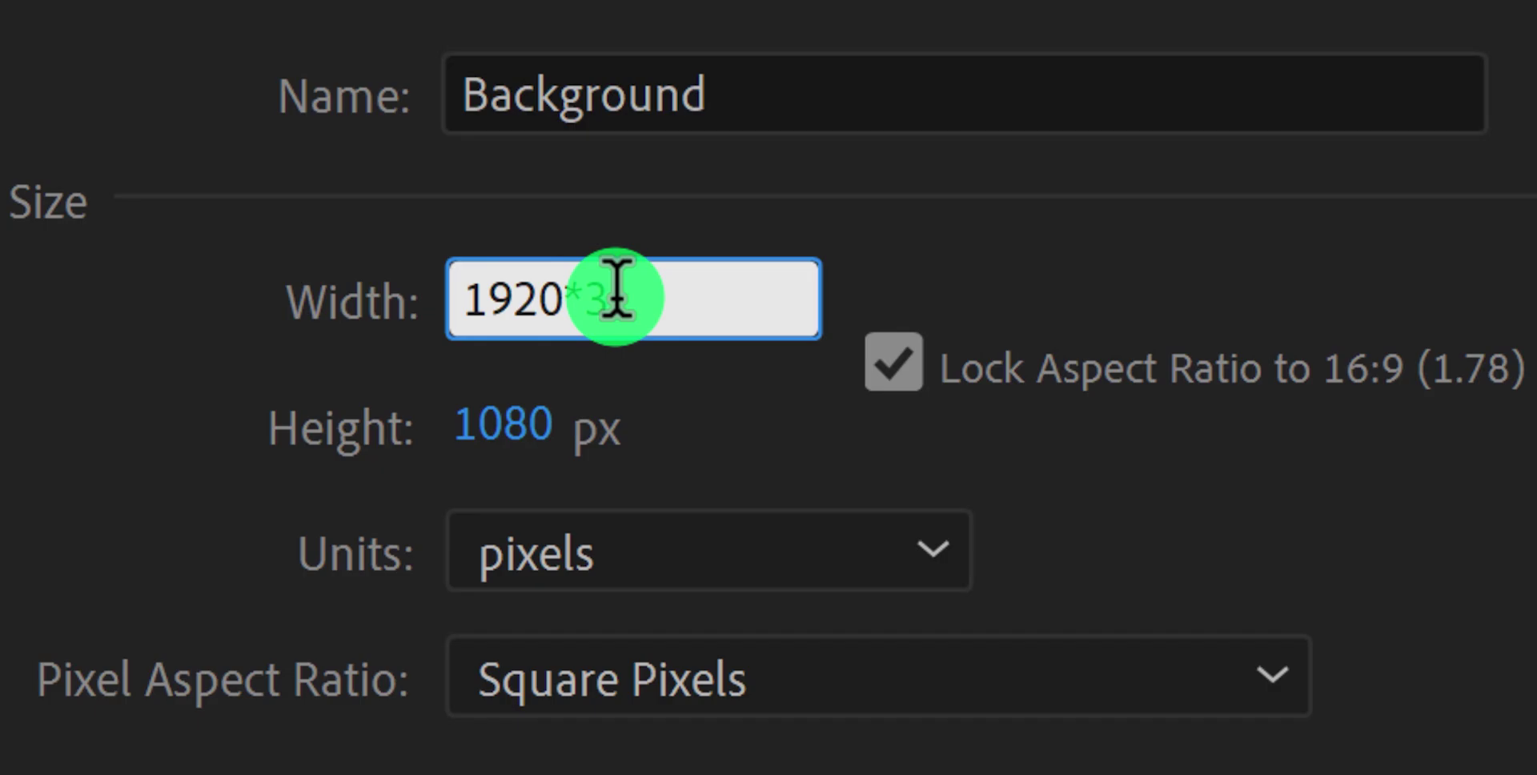
key("Return")
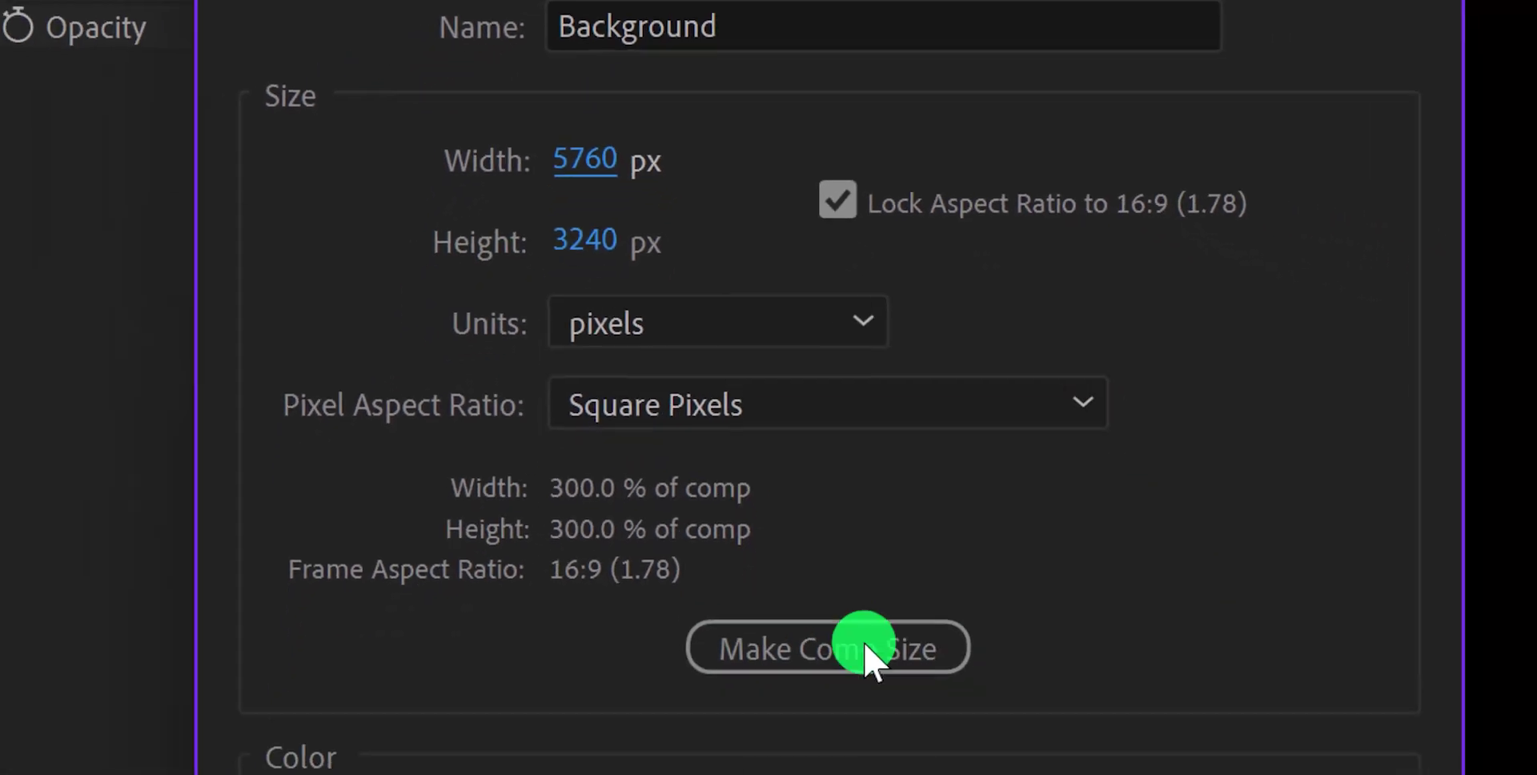
left_click(993, 774)
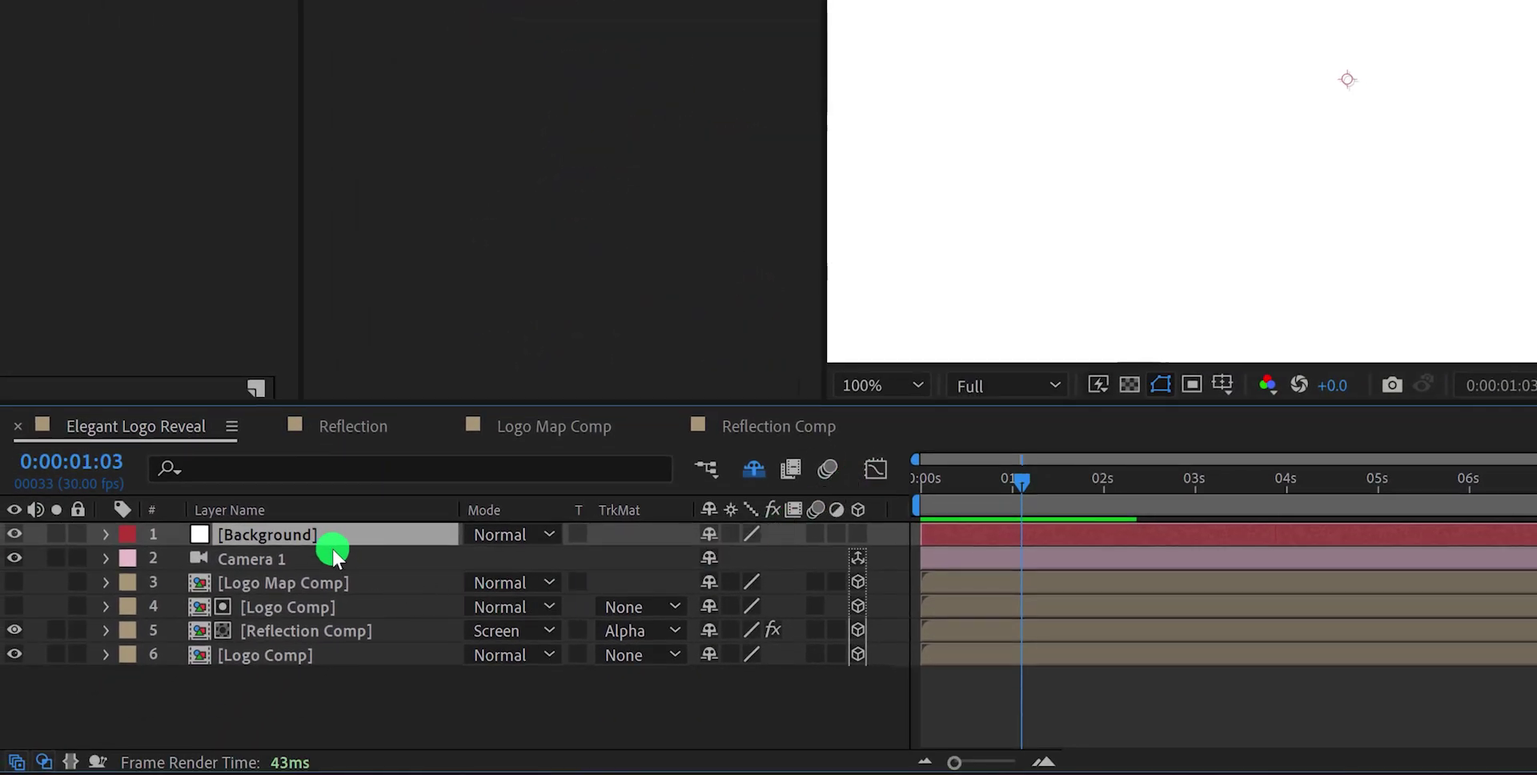
left_click_drag(312, 526, 316, 669)
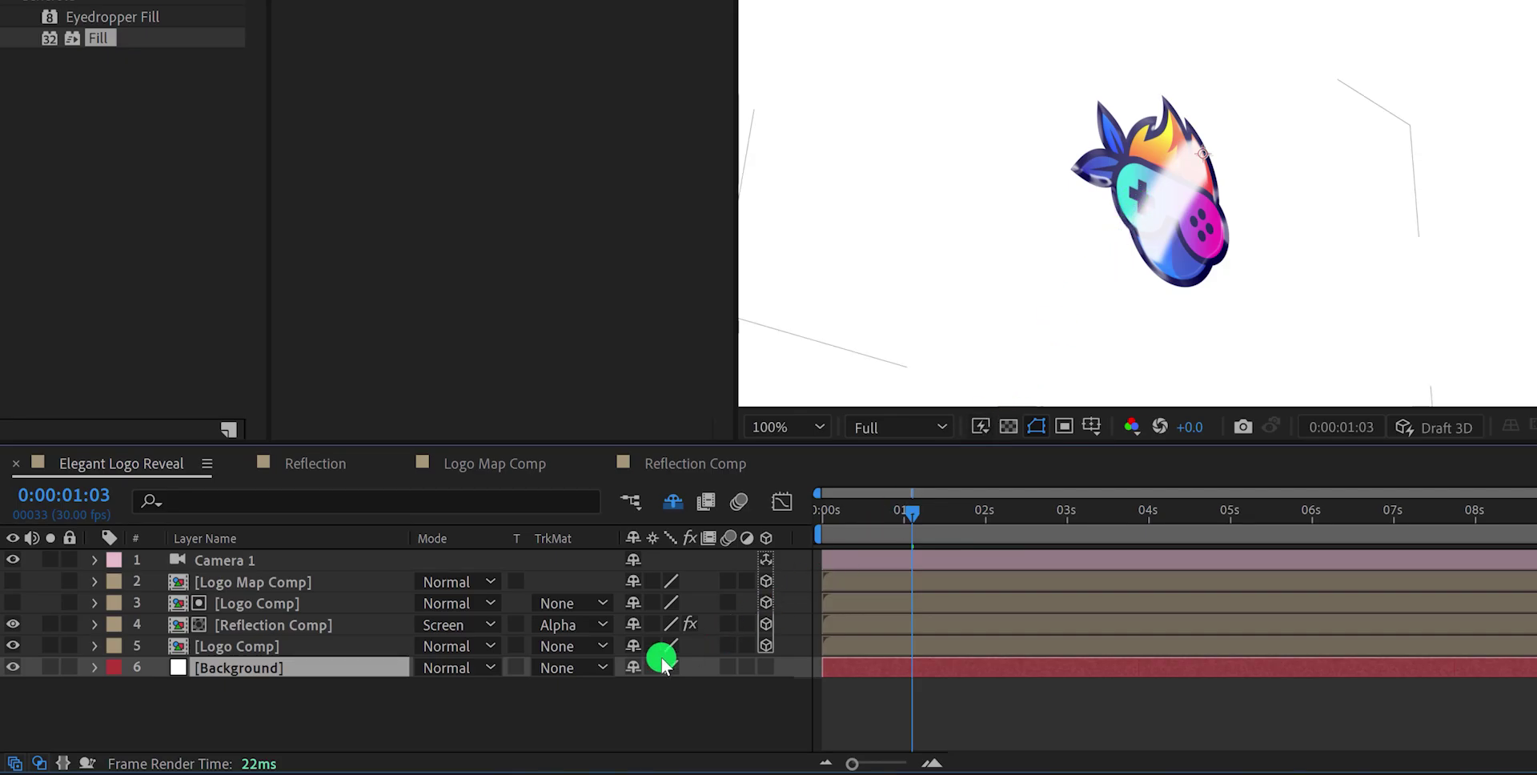
Make the Background layer 3D and set its Z position to 60, behind the logo depth layers
key("p")
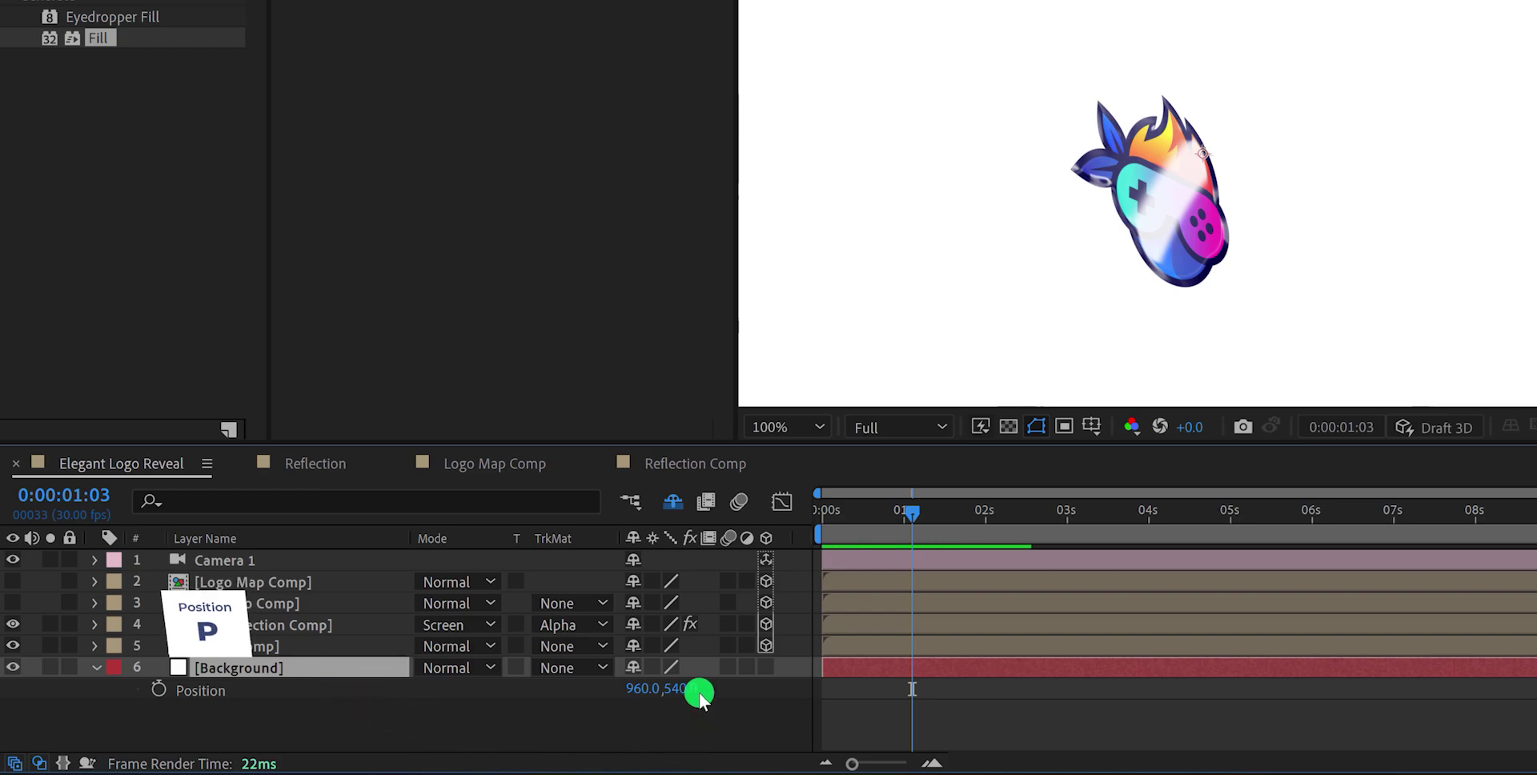
left_click(756, 692)
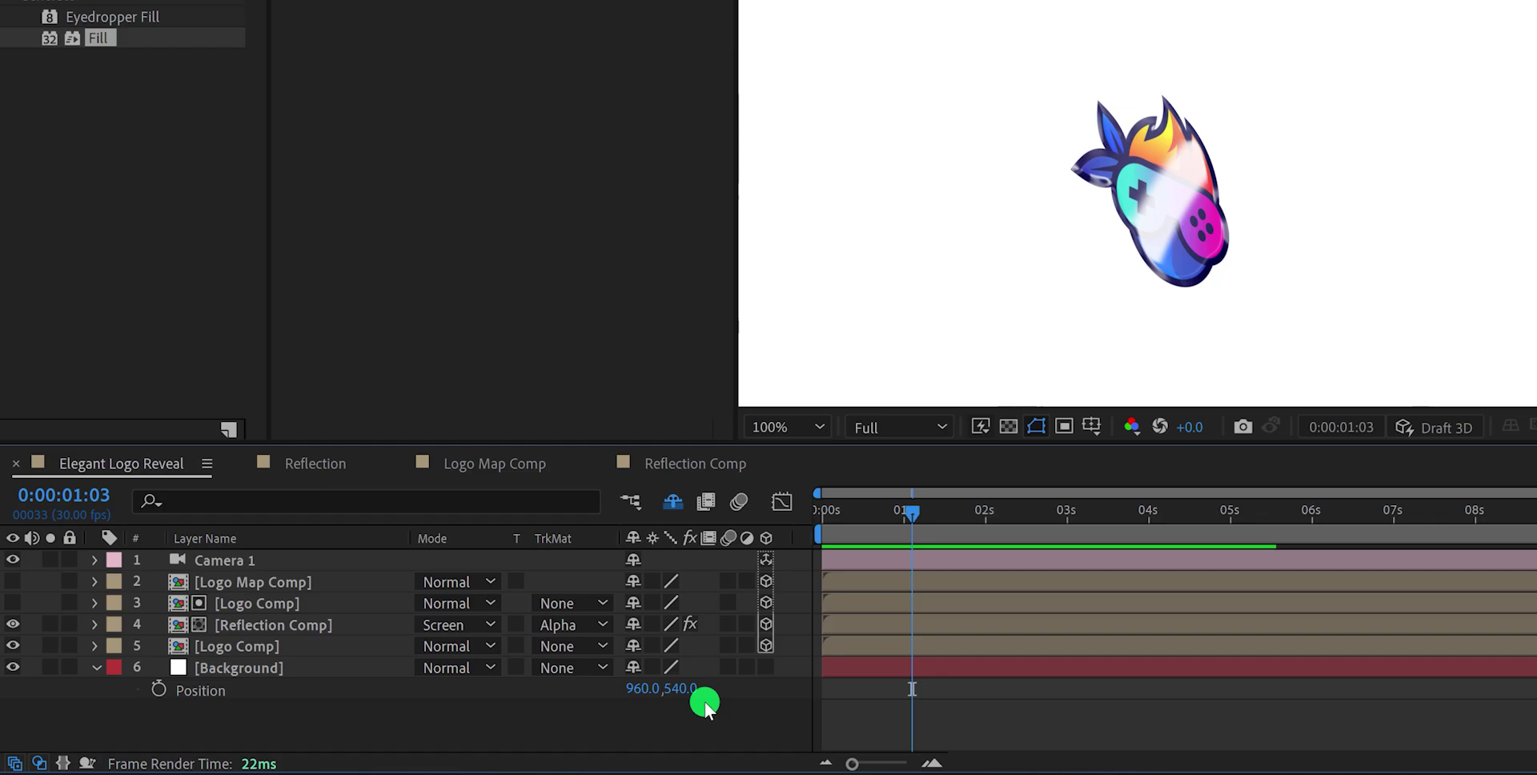
left_click(765, 668)
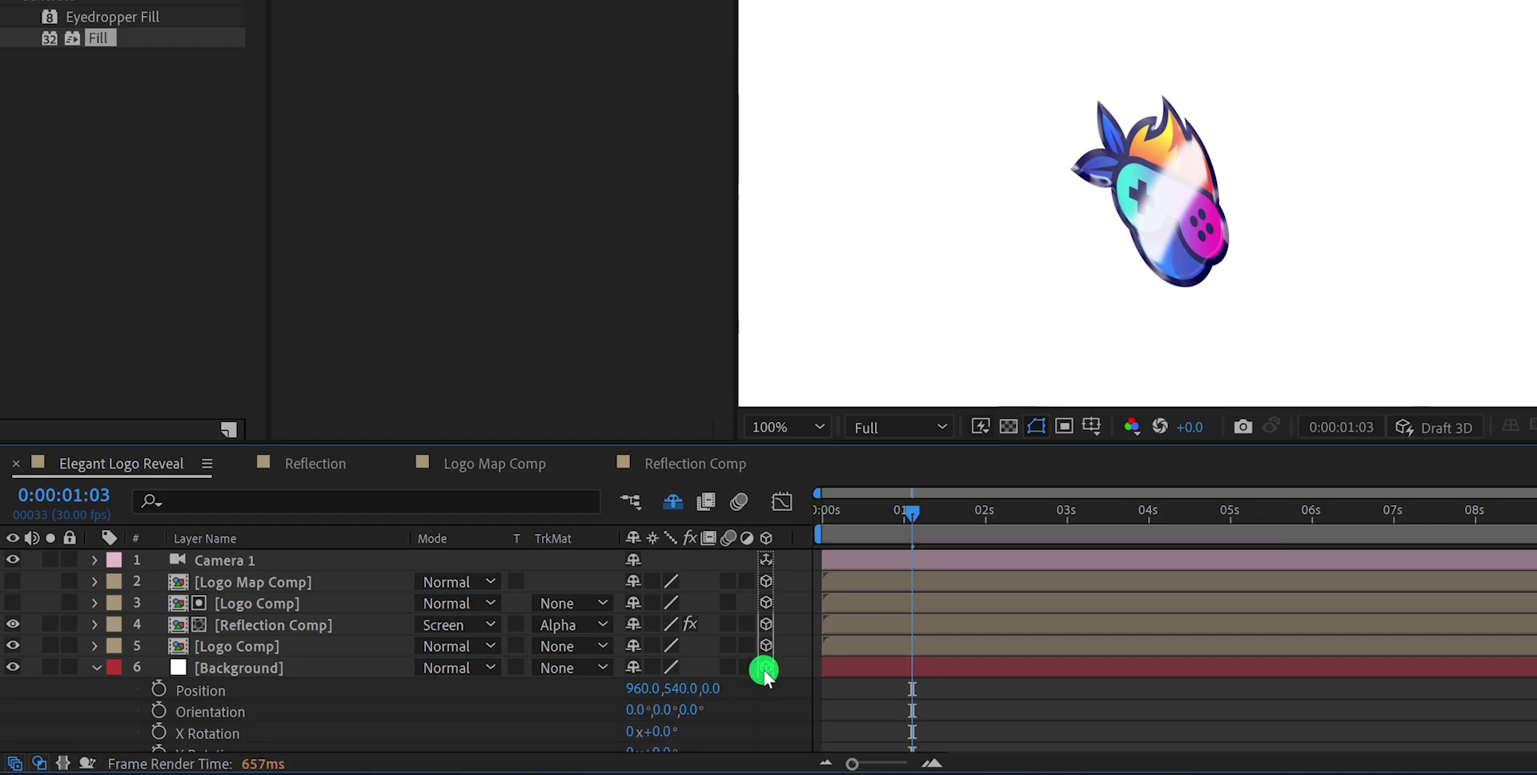
left_click(716, 690)
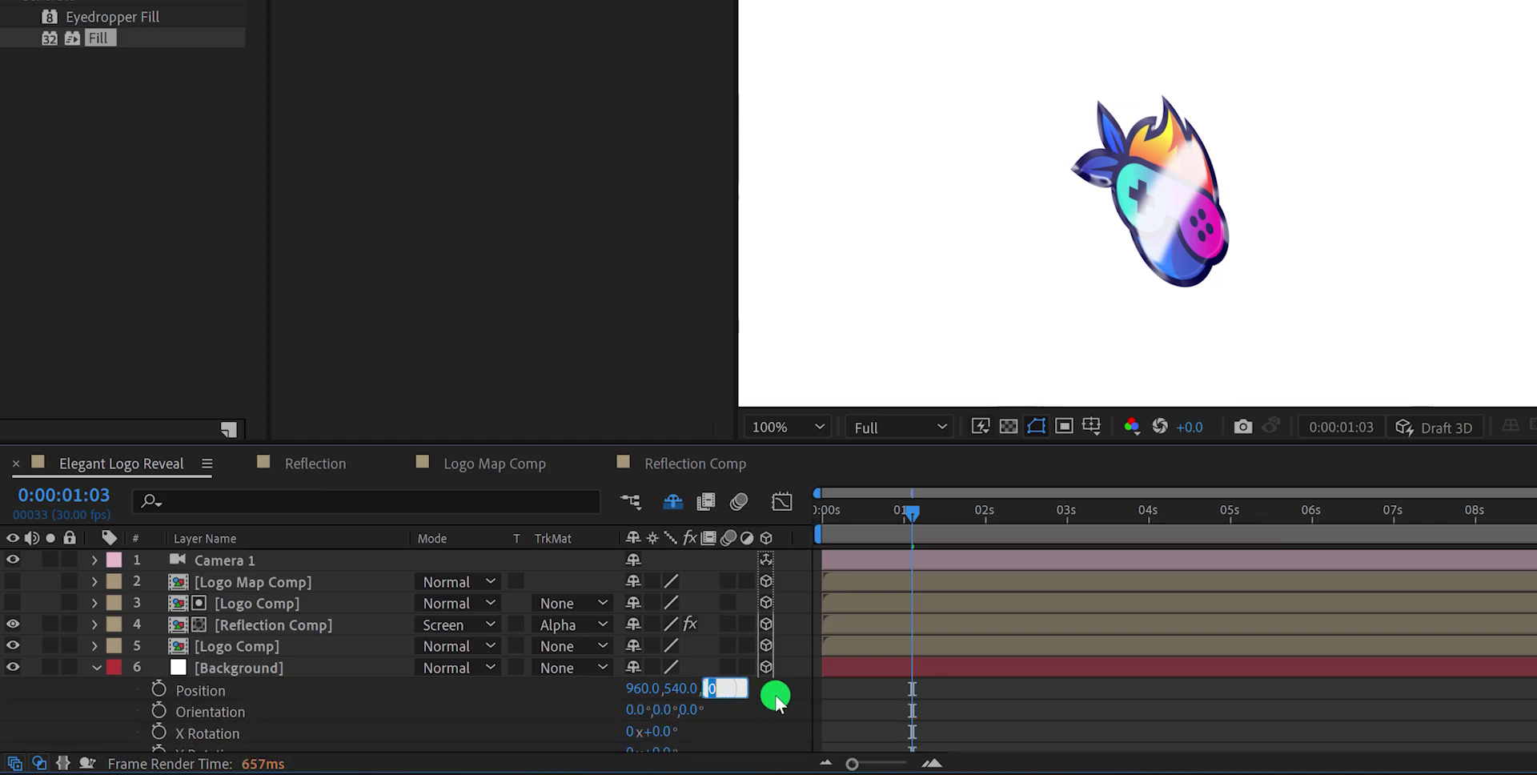
key("Return")
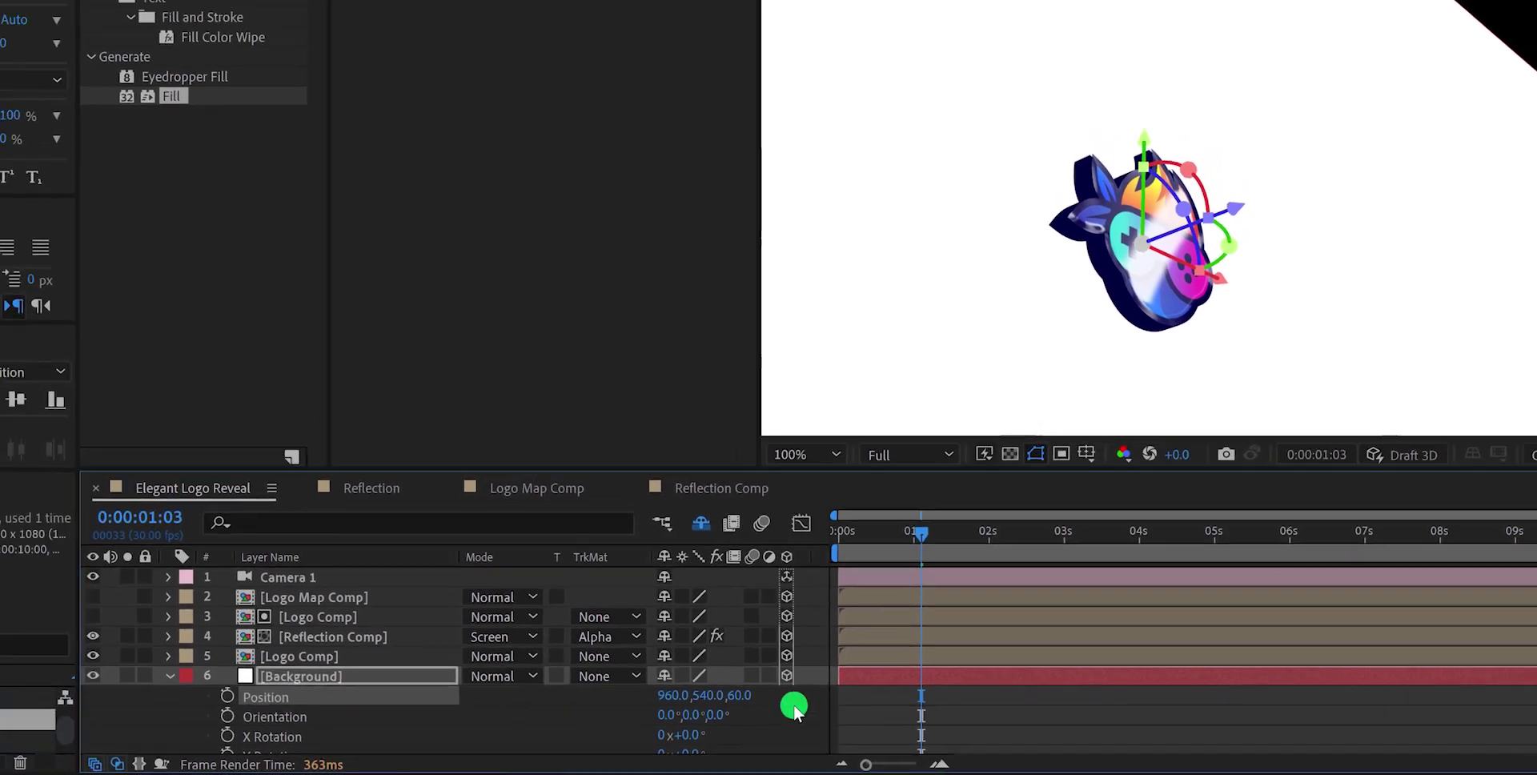
left_click(776, 697)
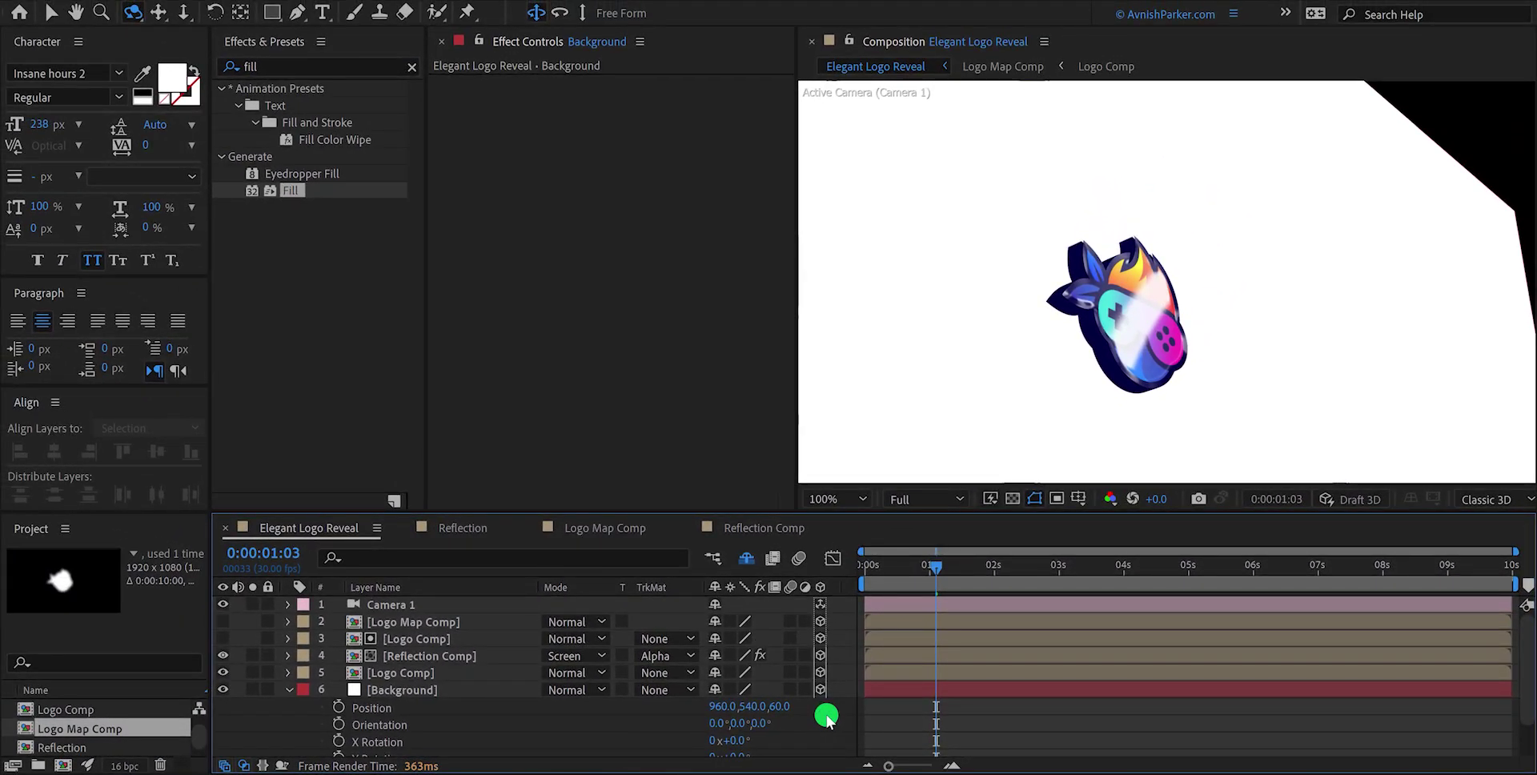
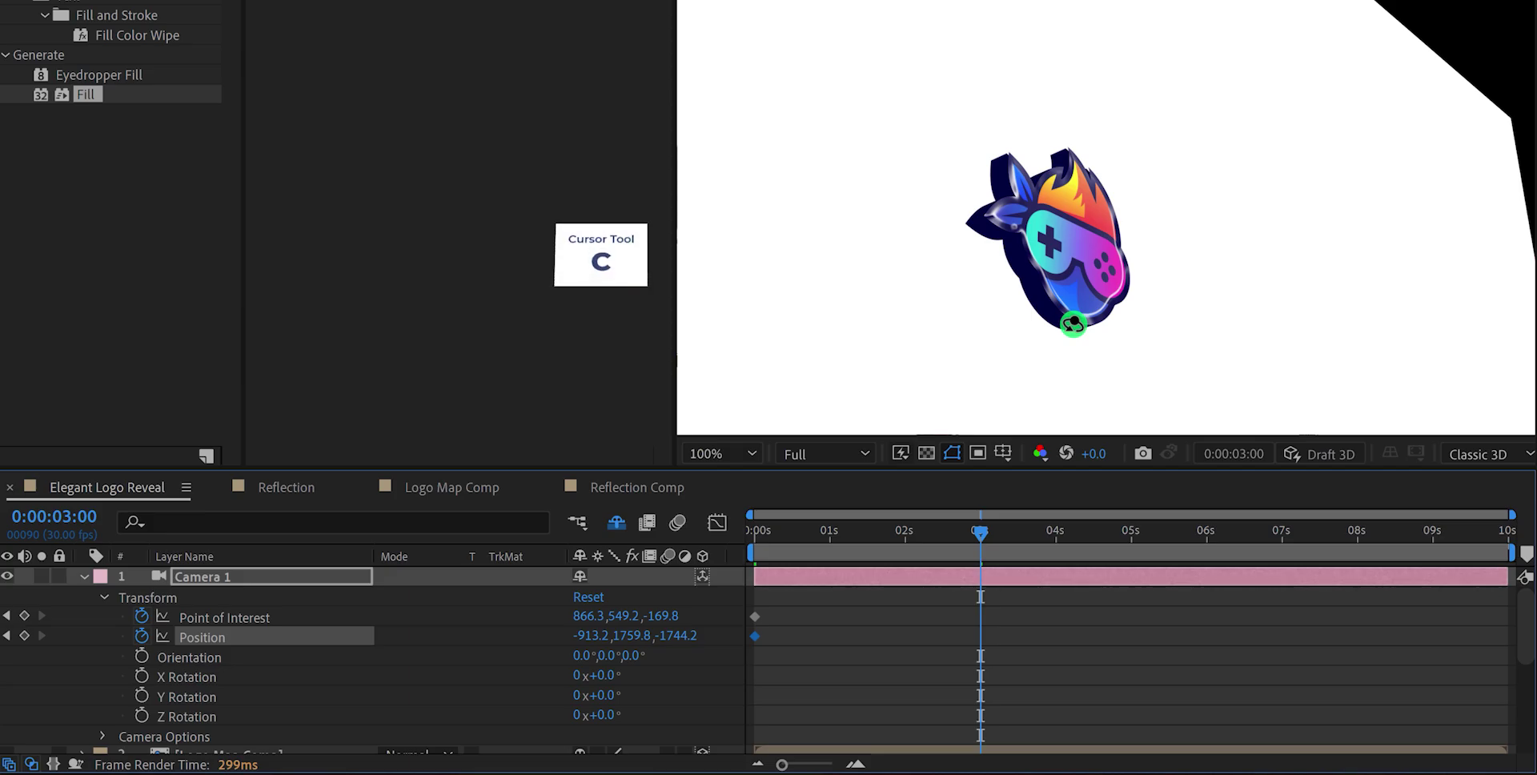
Move the camera closer to the logo at 3 seconds, and orbit its starting view at 0 seconds to a more frontal angle
left_click_drag(1073, 323, 1124, 131)
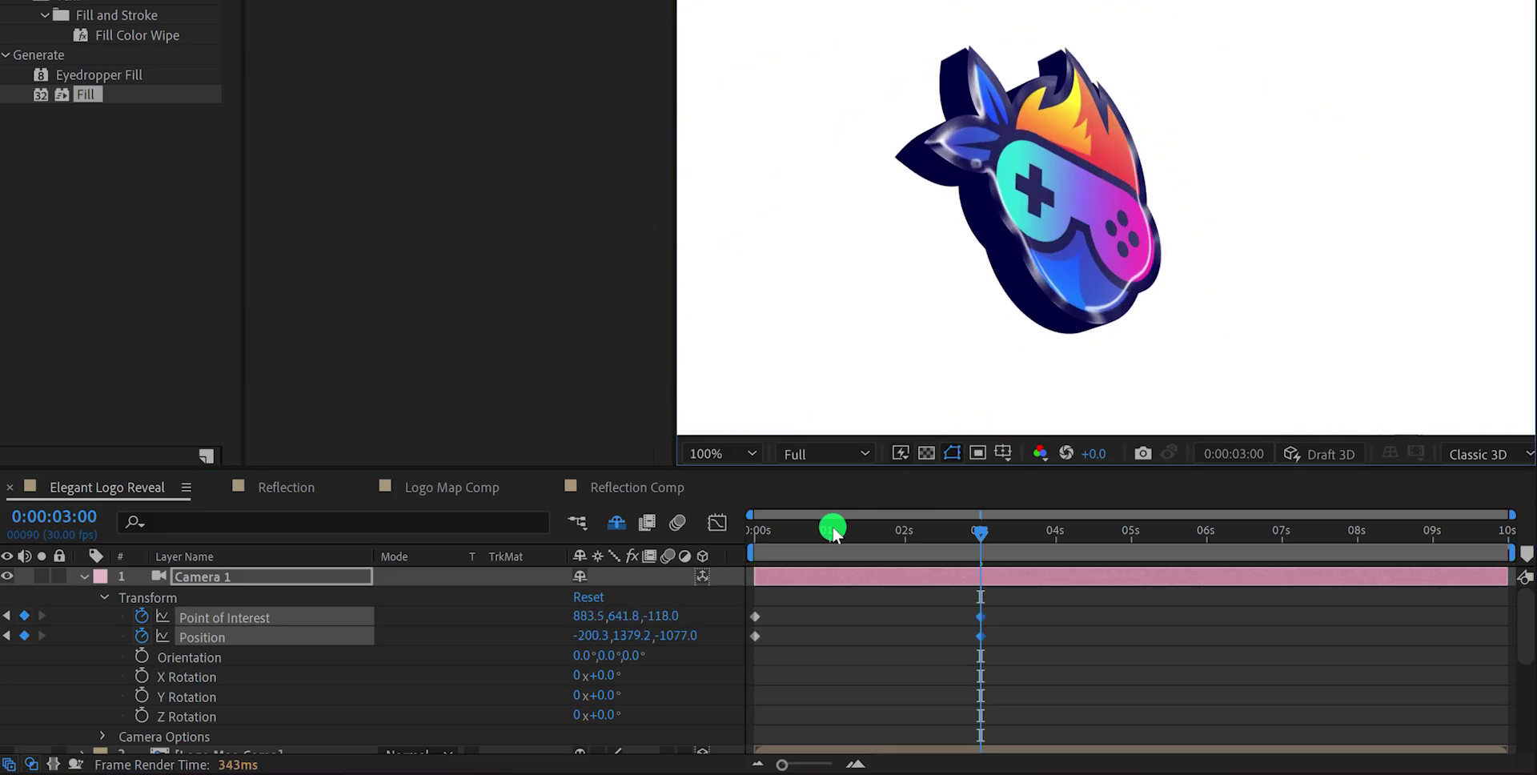
left_click_drag(833, 532, 743, 541)
key("shift+c")
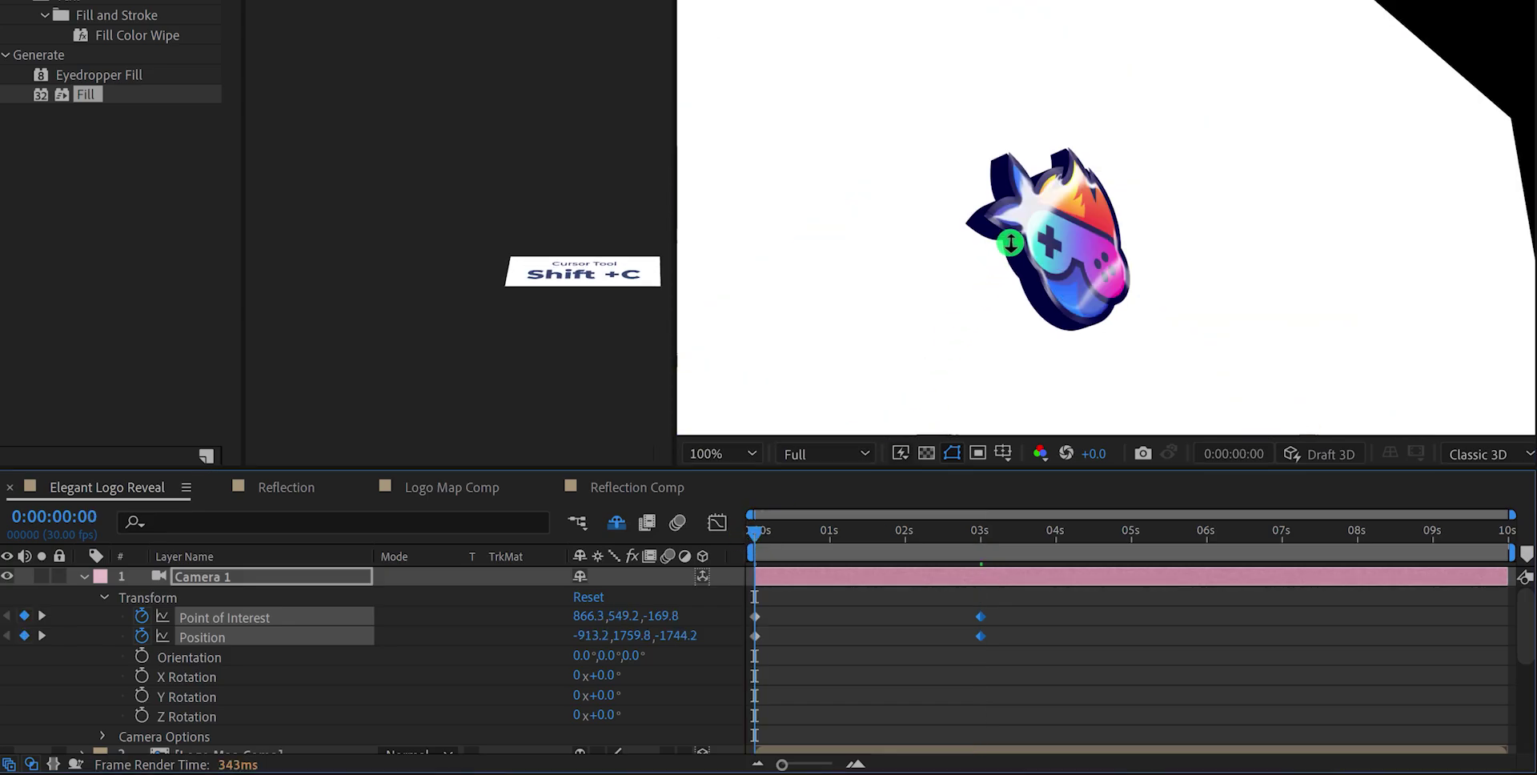
left_click_drag(1008, 246, 1013, 246)
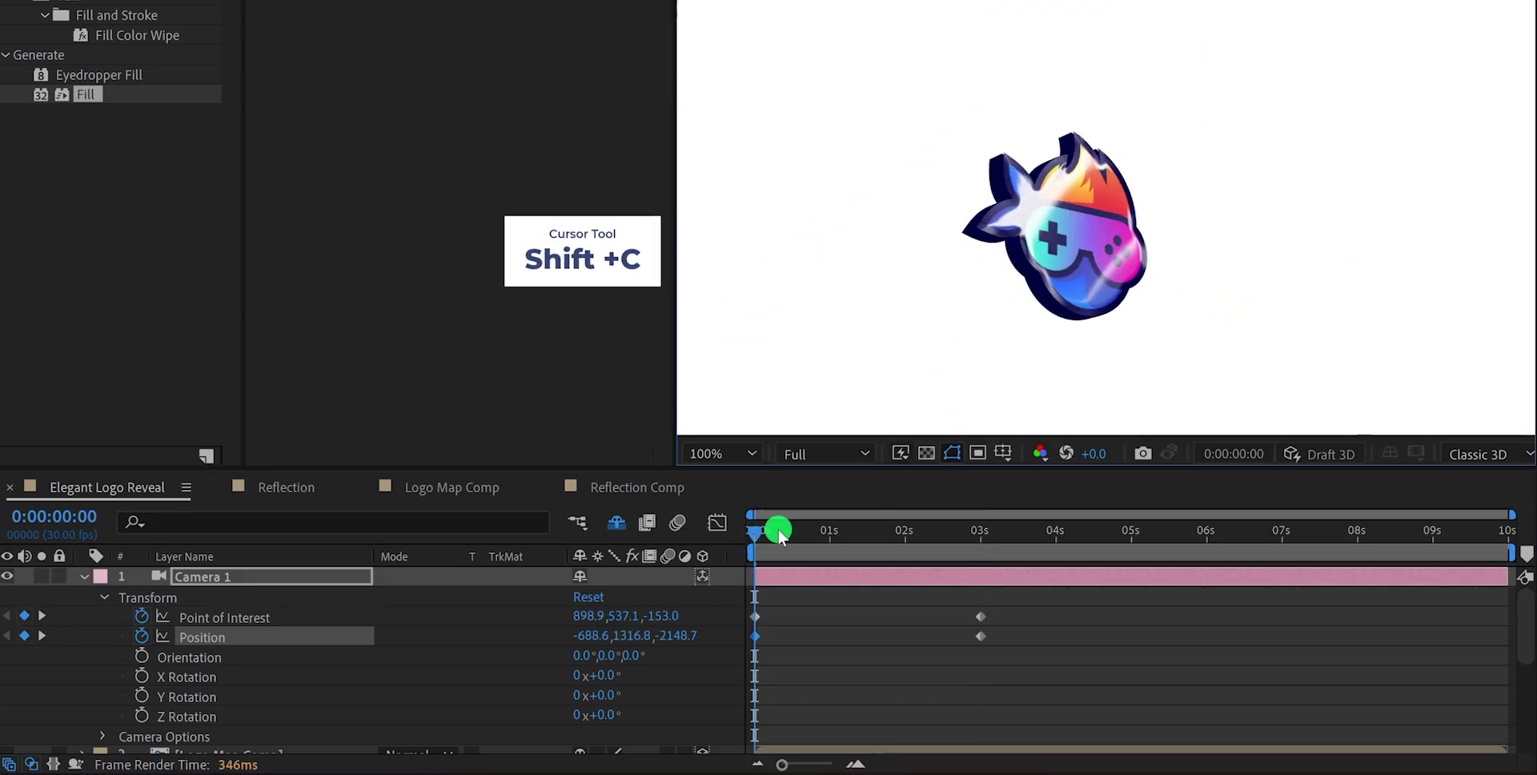
Split the Camera 1 layer at 3 seconds so a second camera takes over from there
left_click_drag(779, 535, 983, 540)
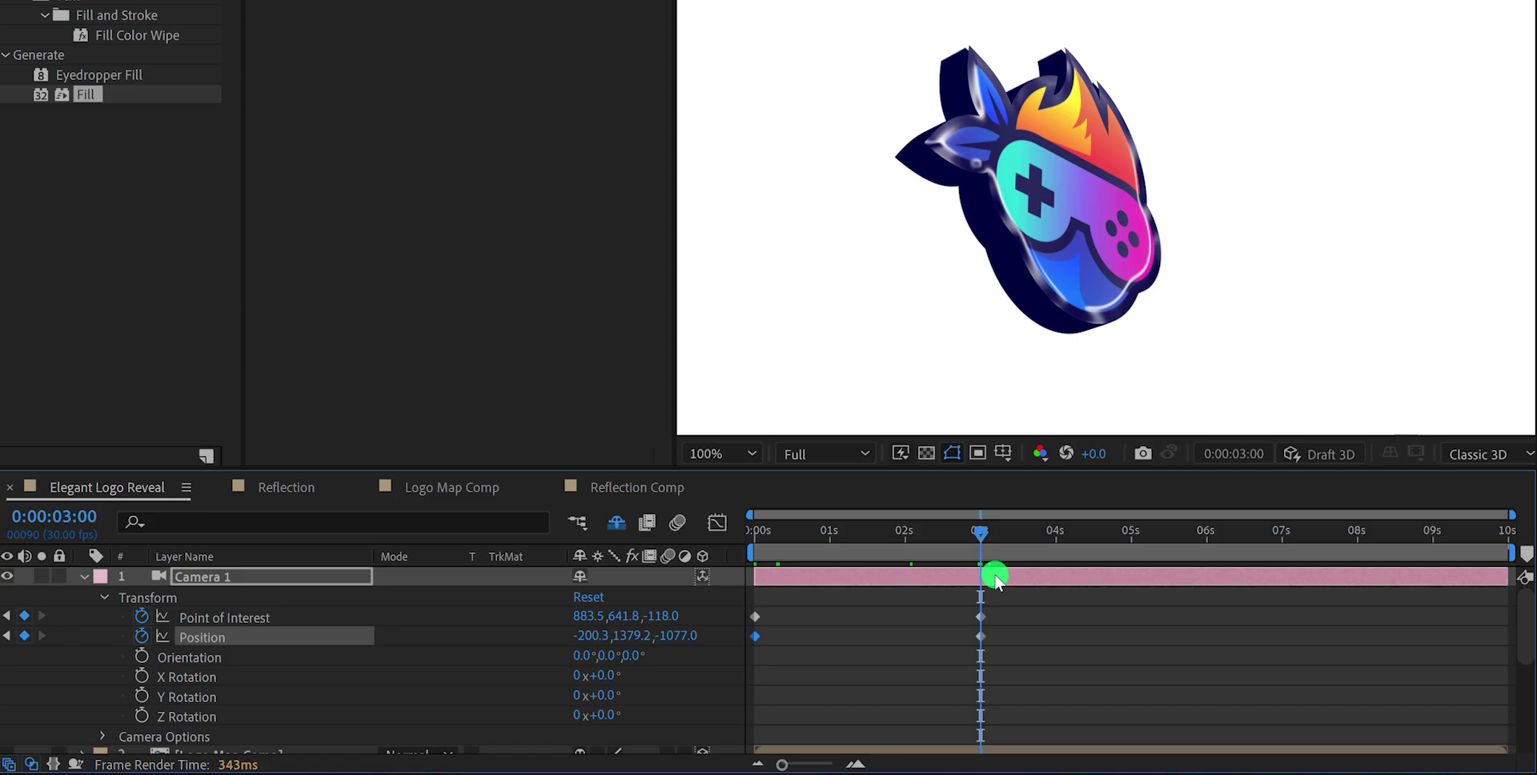
left_click(994, 574)
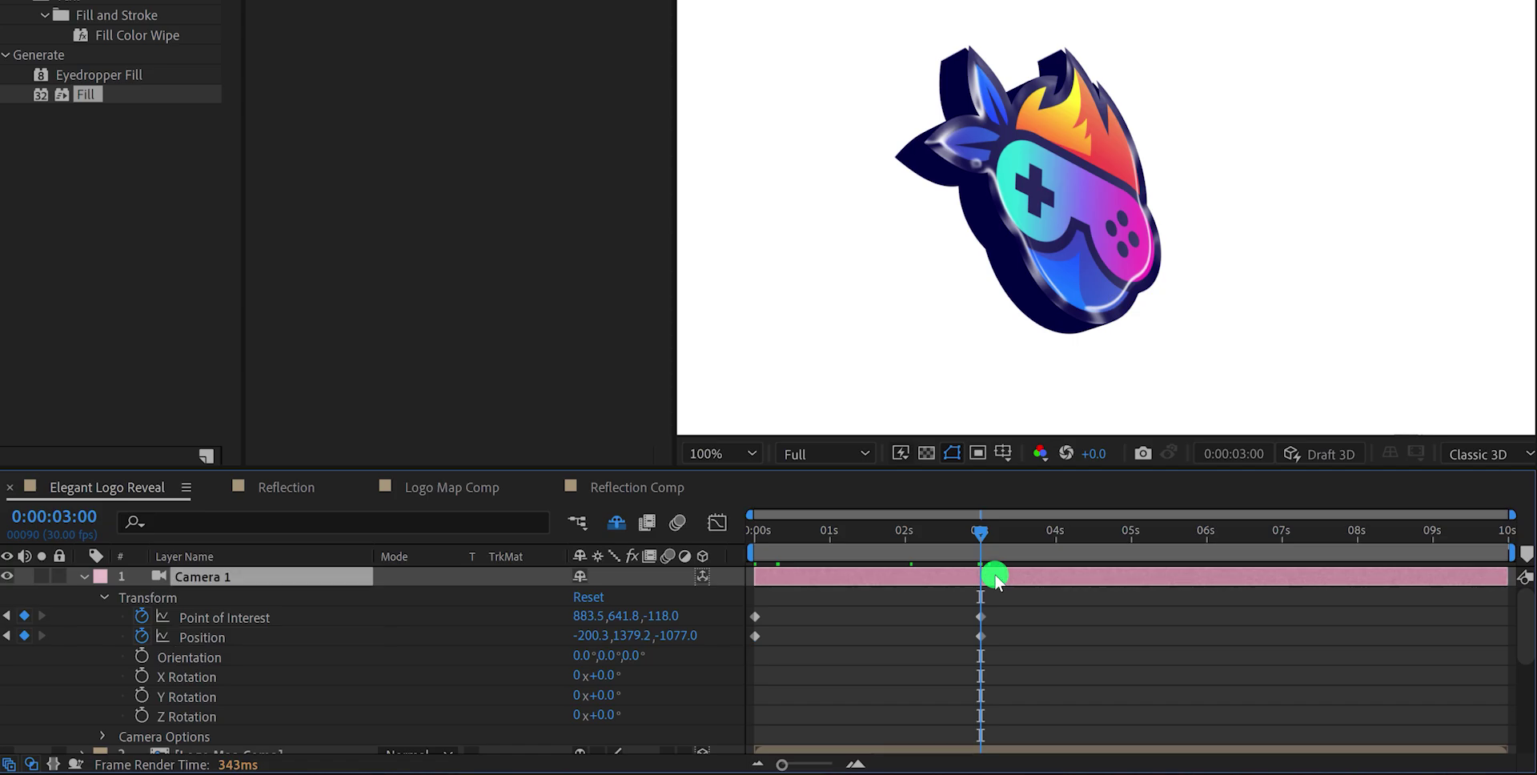
key("ctrl+shift+d")
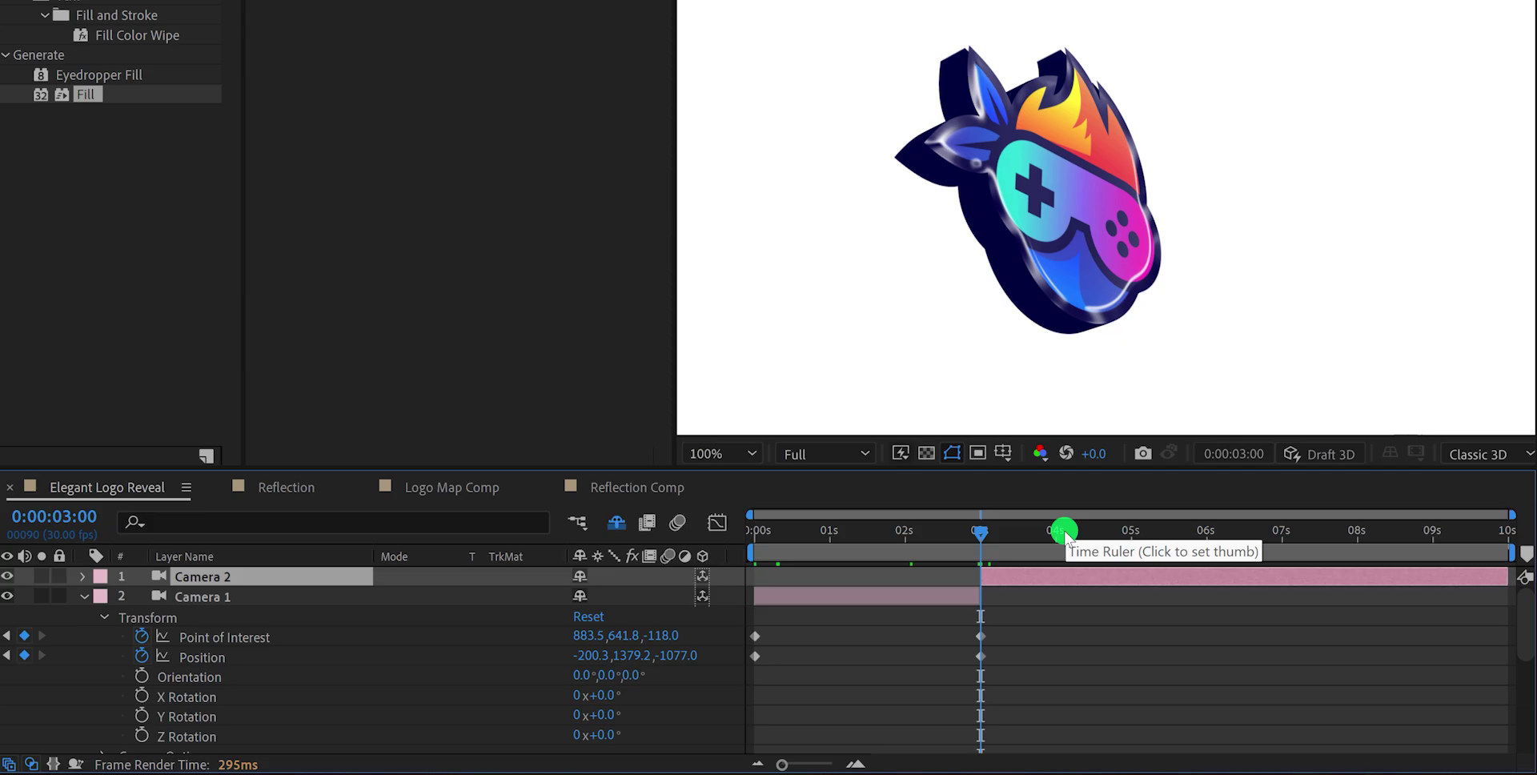
Reveal the Point of Interest and Position keyframes on Camera 2 and delete all of them
key("u")
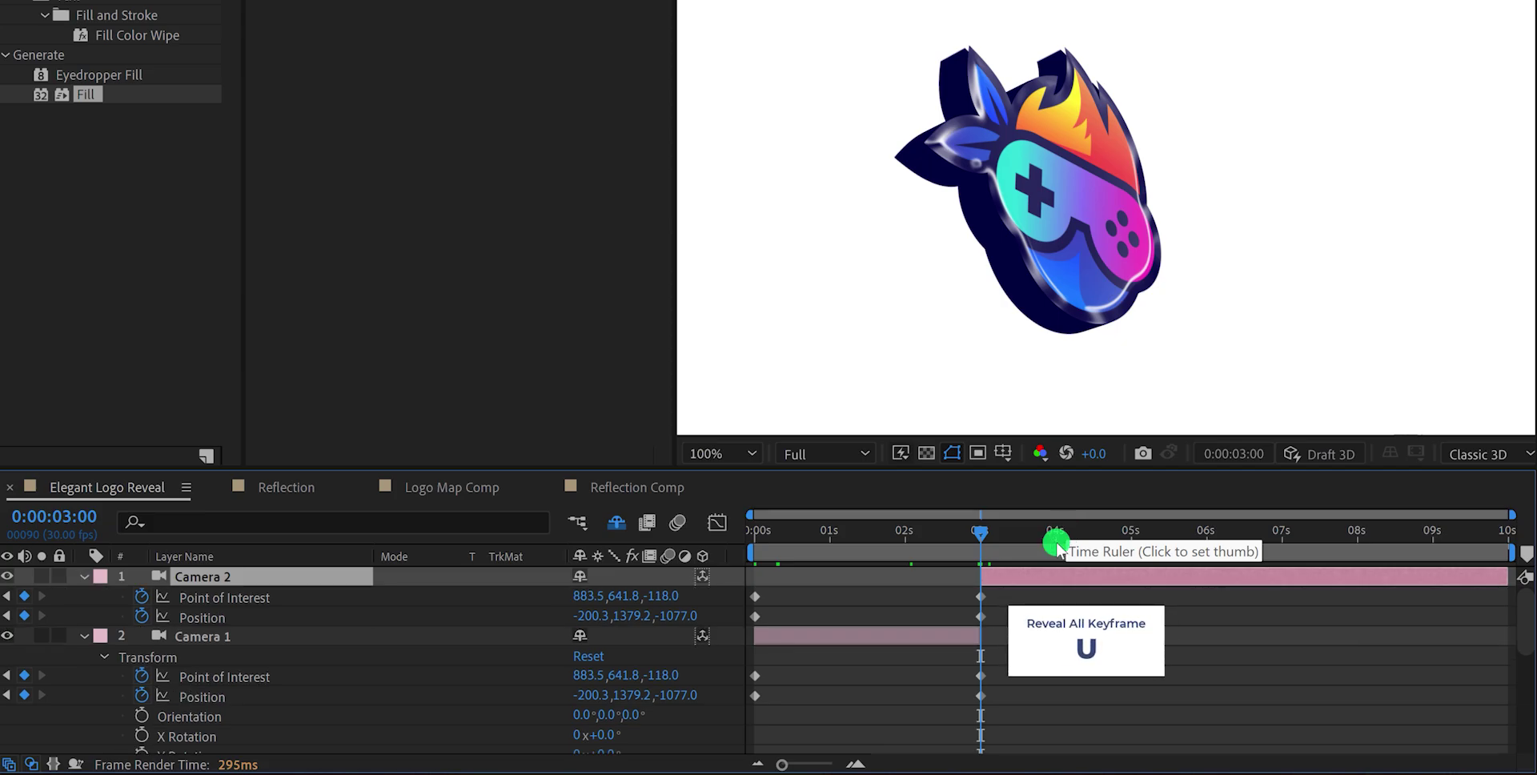
left_click_drag(794, 588, 742, 630)
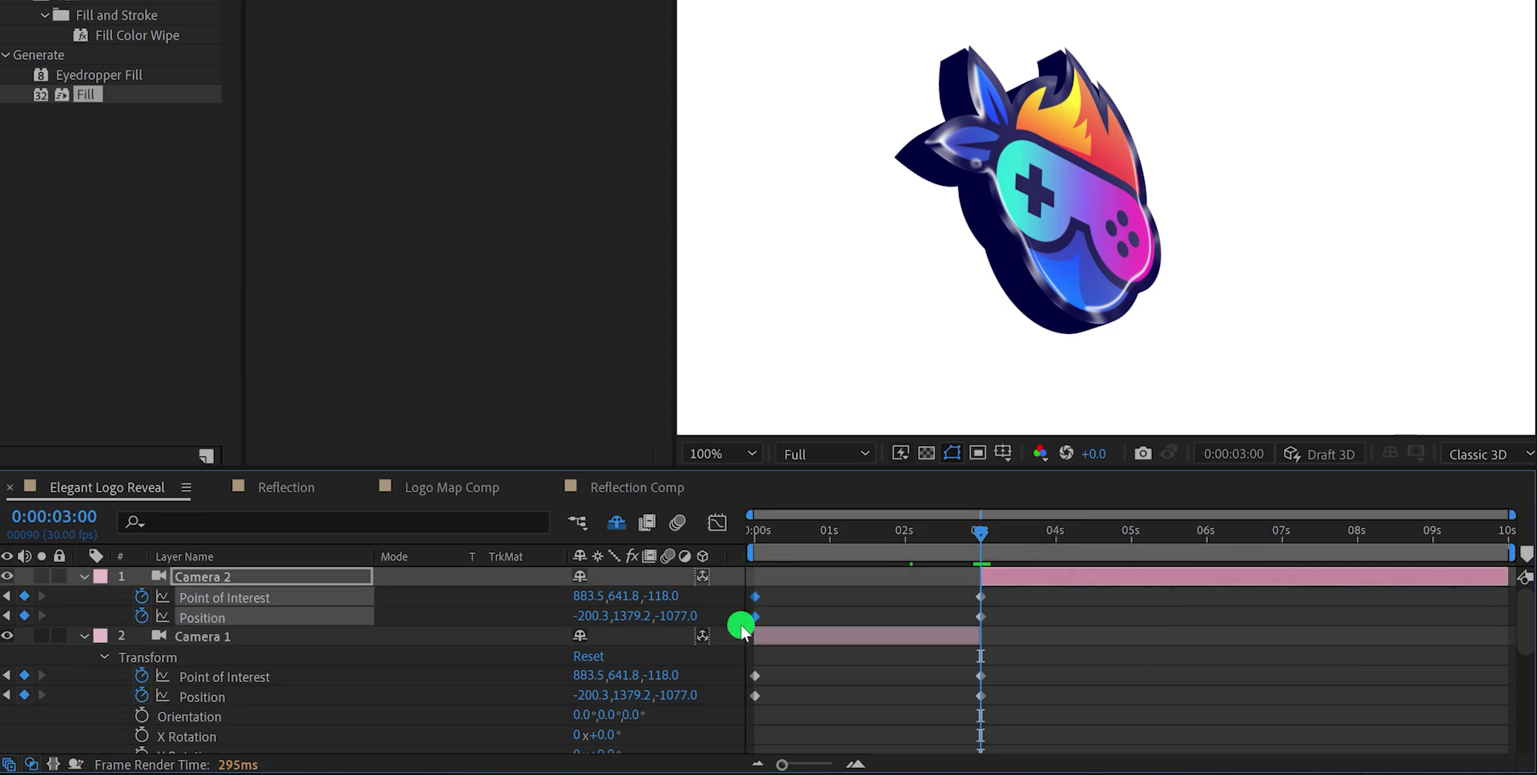
left_click_drag(1013, 595, 744, 630)
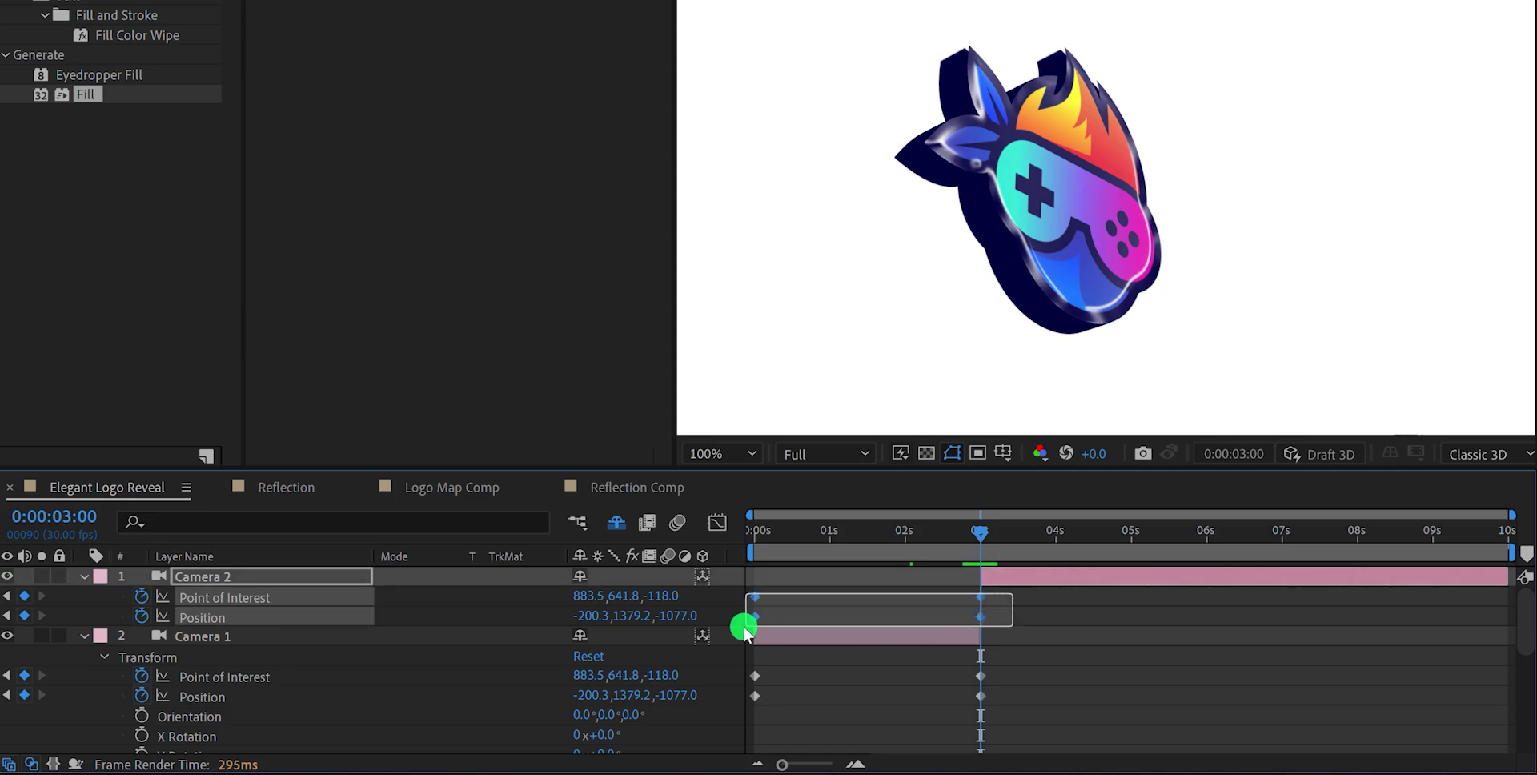
key("Delete")
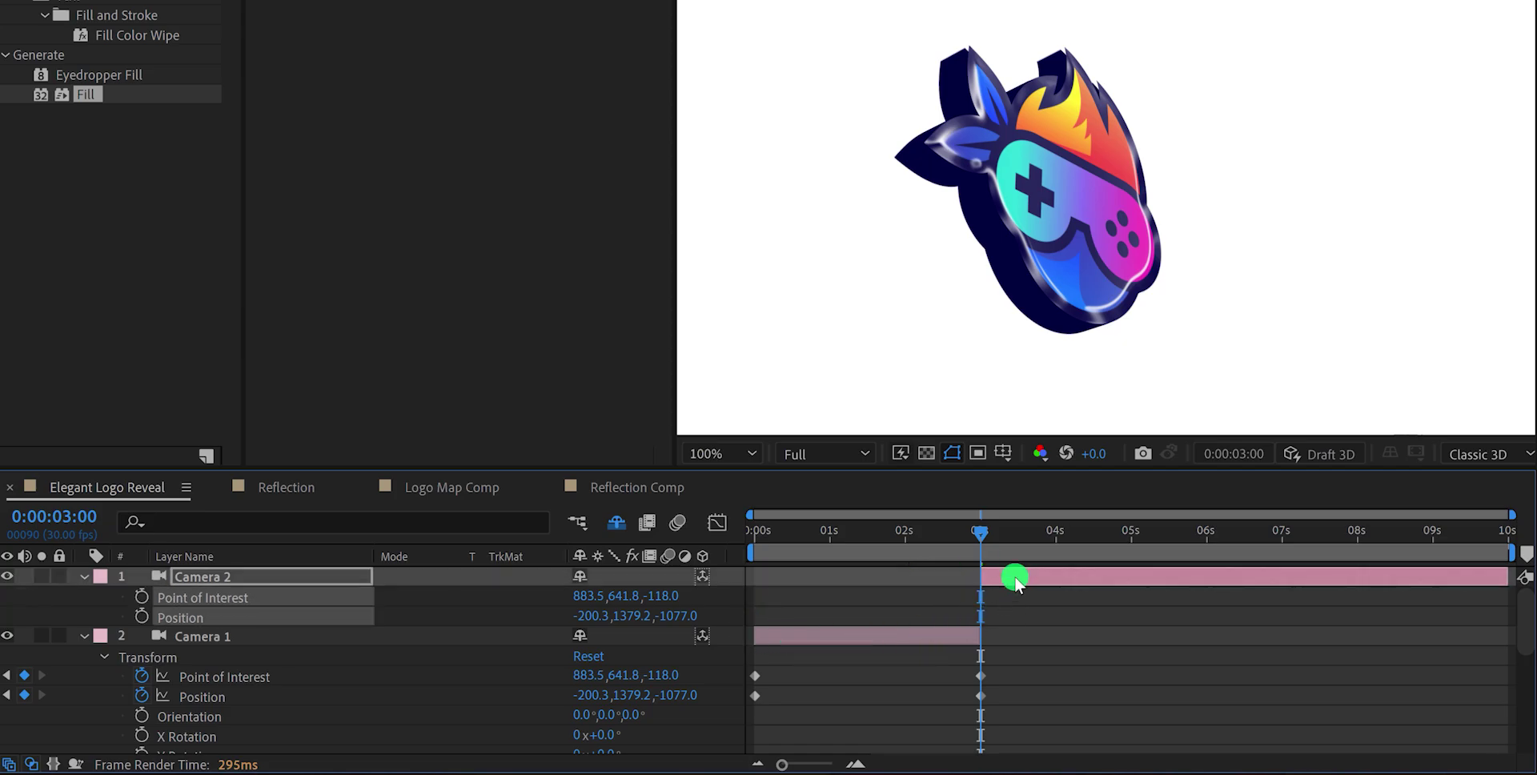
Orbit Camera 2 at 3 seconds to view the logo from its other side, and reframe the logo in view
left_click(1016, 577)
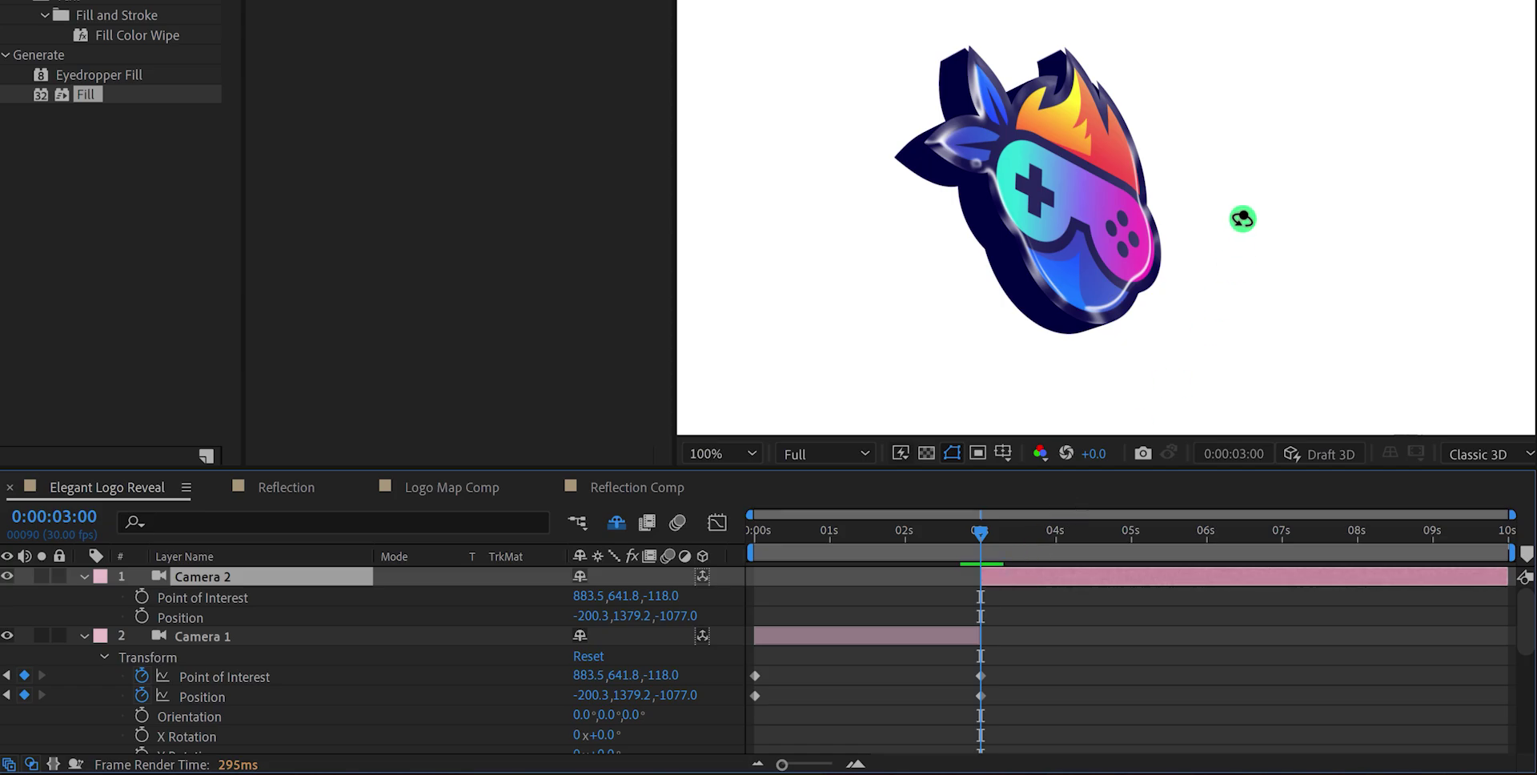
left_click_drag(1242, 218, 1104, 255)
key("shift+c")
left_click_drag(1037, 306, 1104, 196)
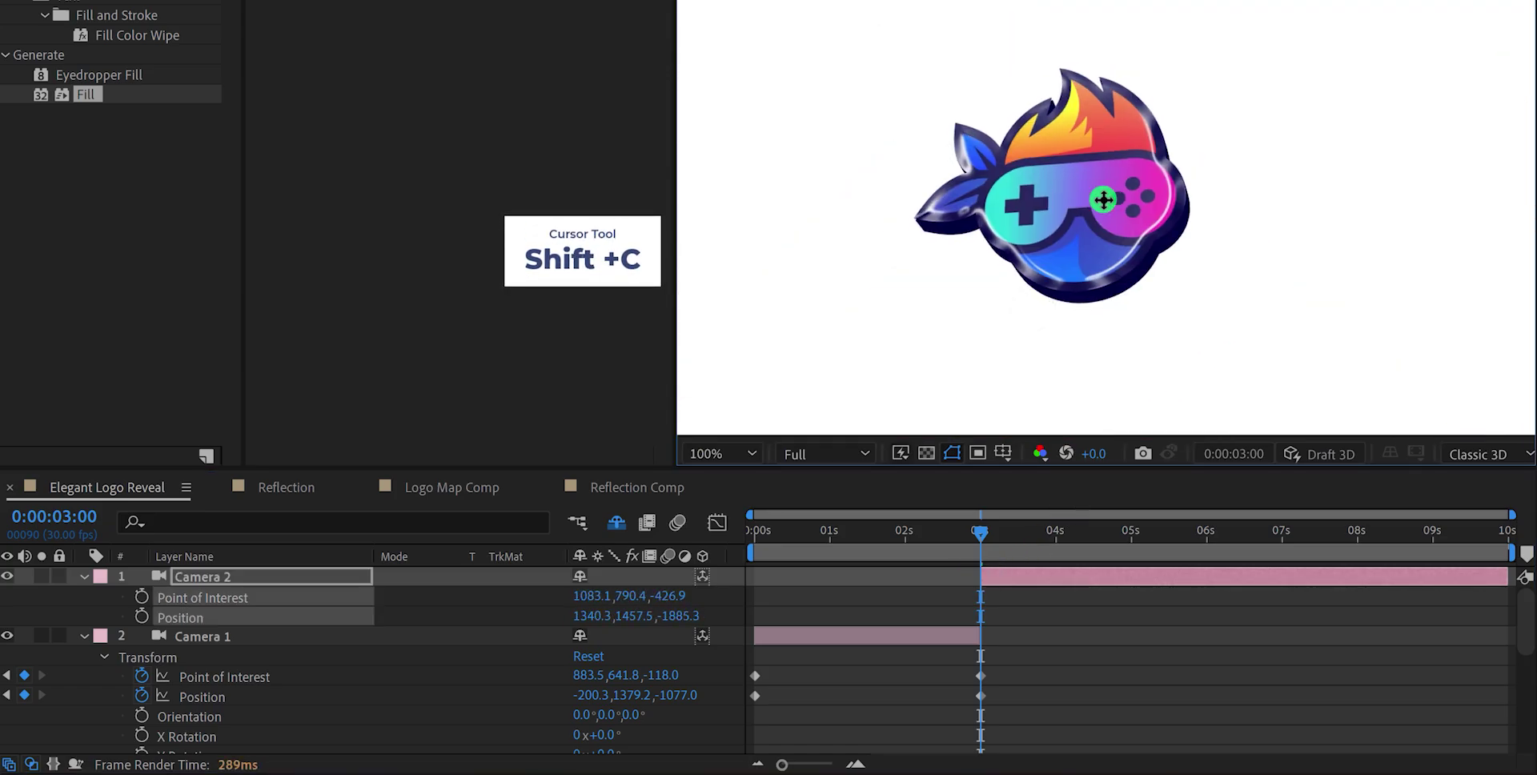
Start keyframing Camera 2's Point of Interest and Position at 3 seconds
left_click_drag(966, 533, 998, 559)
left_click(999, 577)
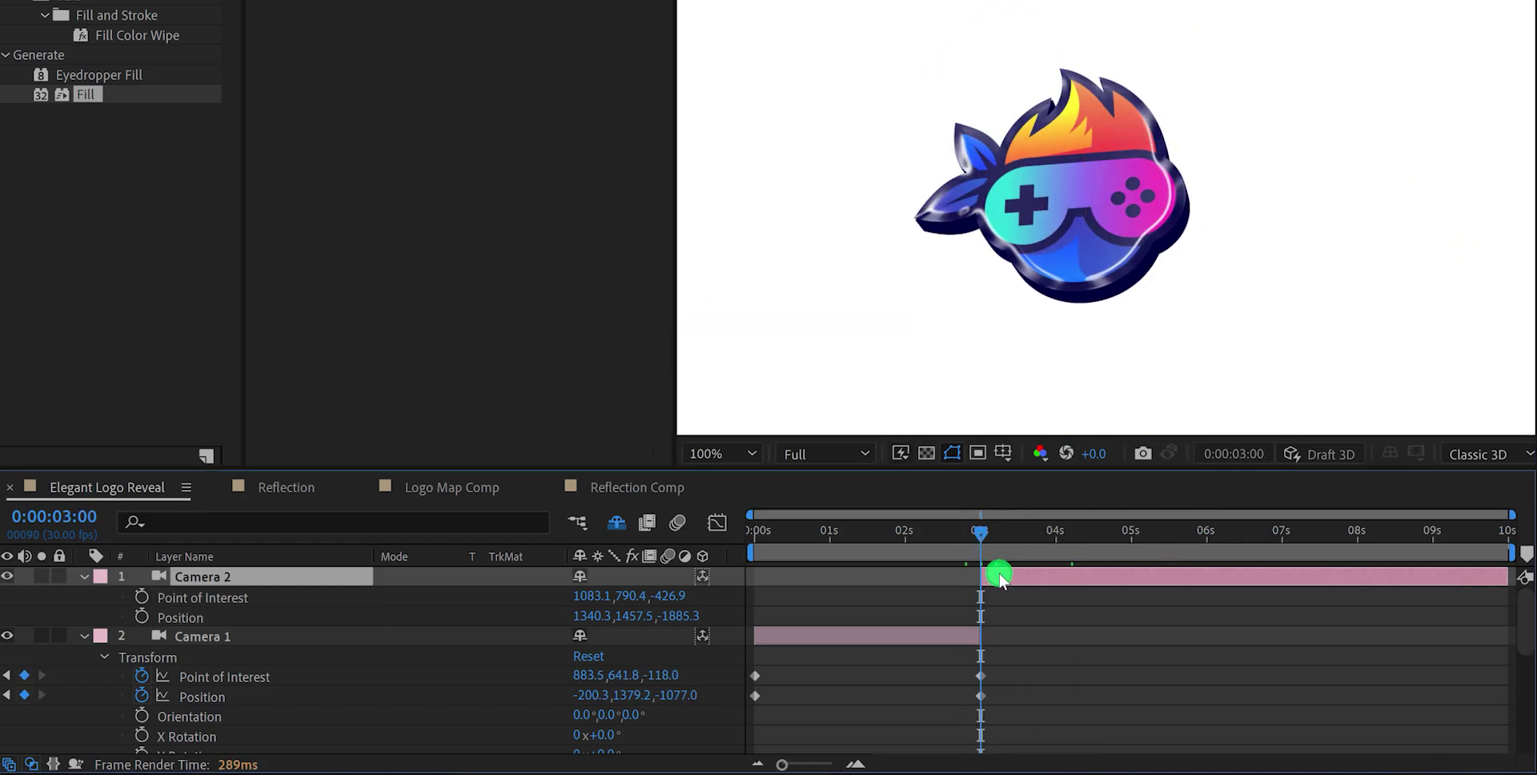
left_click(141, 597)
left_click(141, 617)
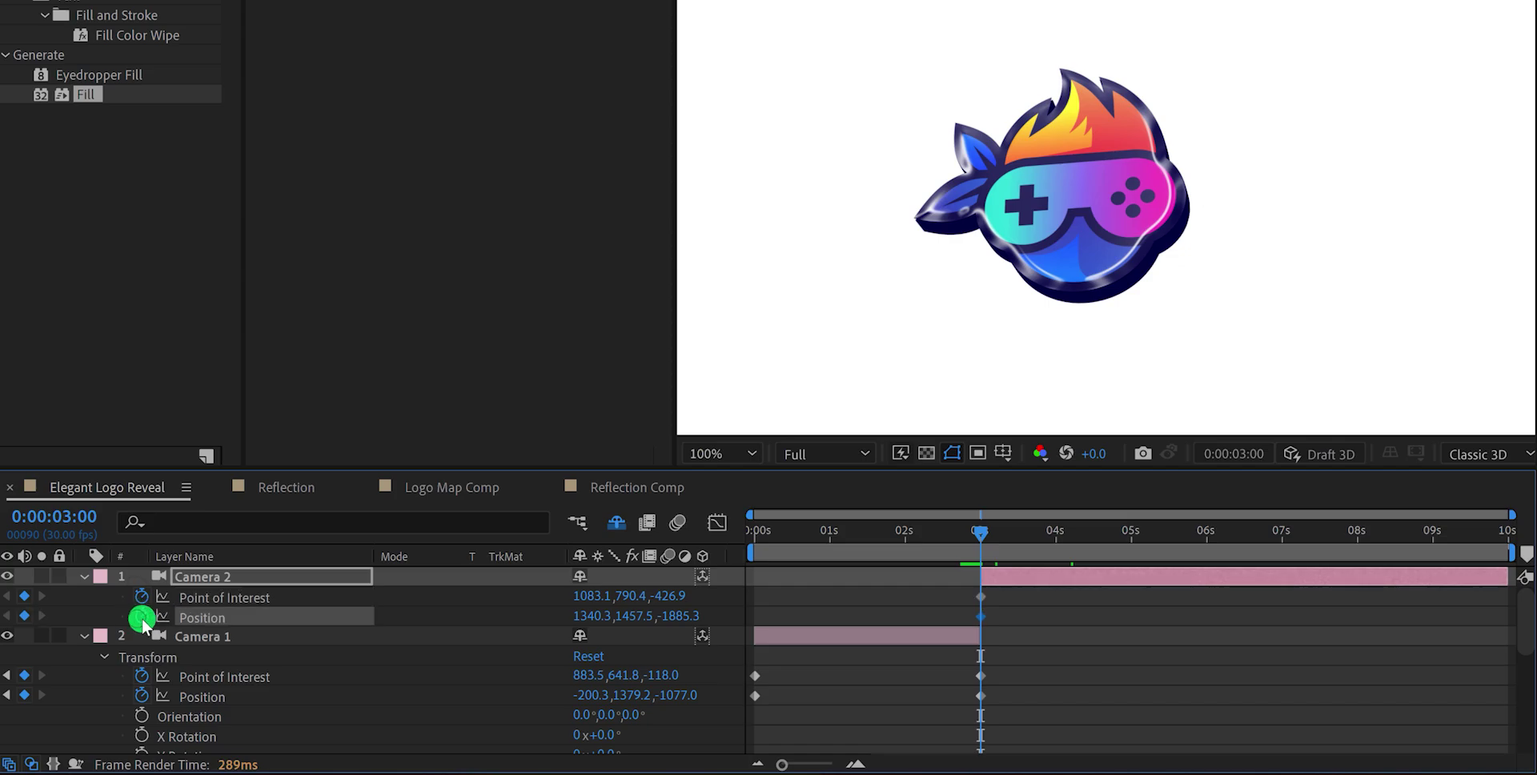
Pull Camera 2 back to a nearly frontal view at 0:00:04:29, and move it closer with a stronger tilt at 3 seconds
left_click(1130, 538)
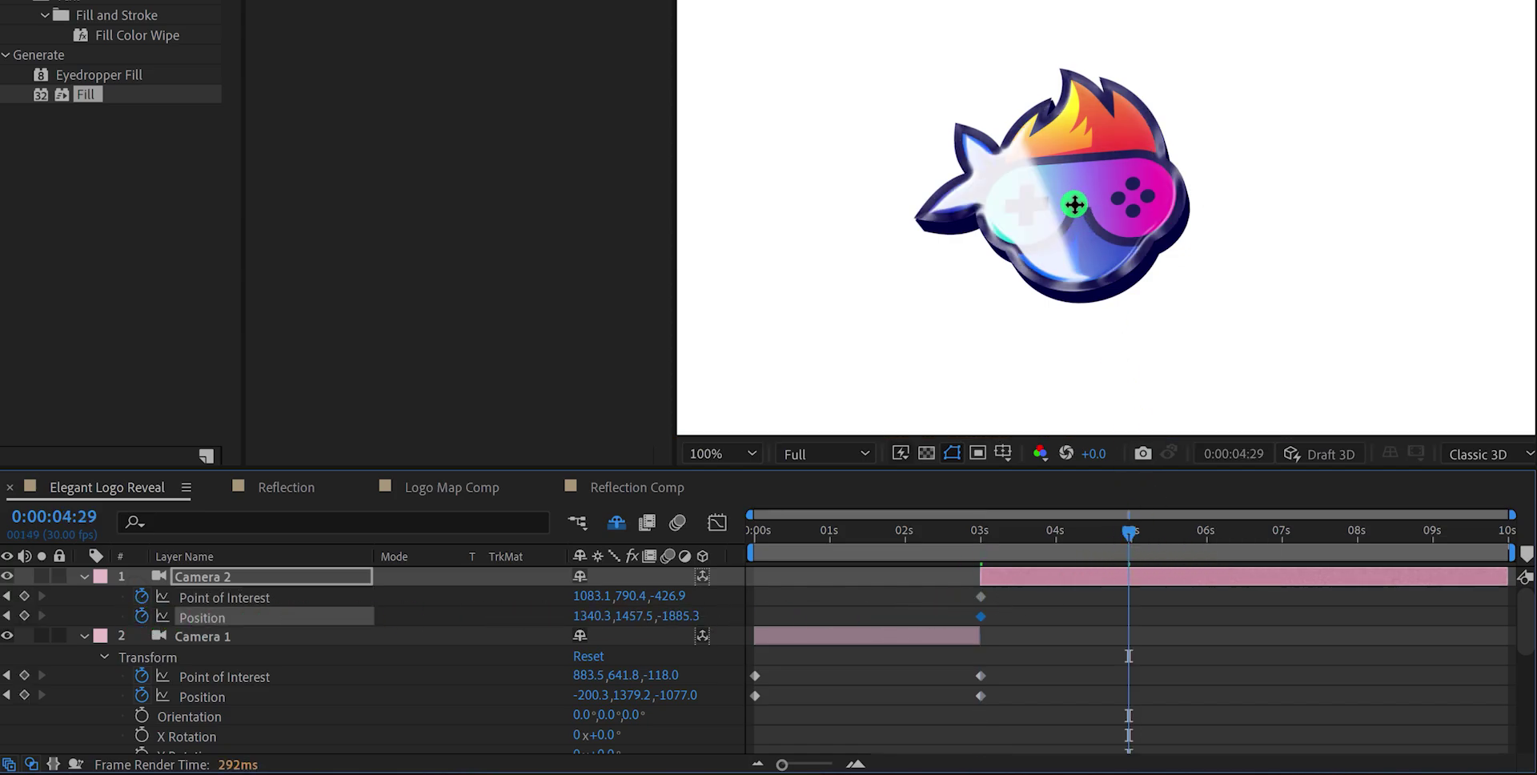
left_click_drag(1081, 196, 1066, 401)
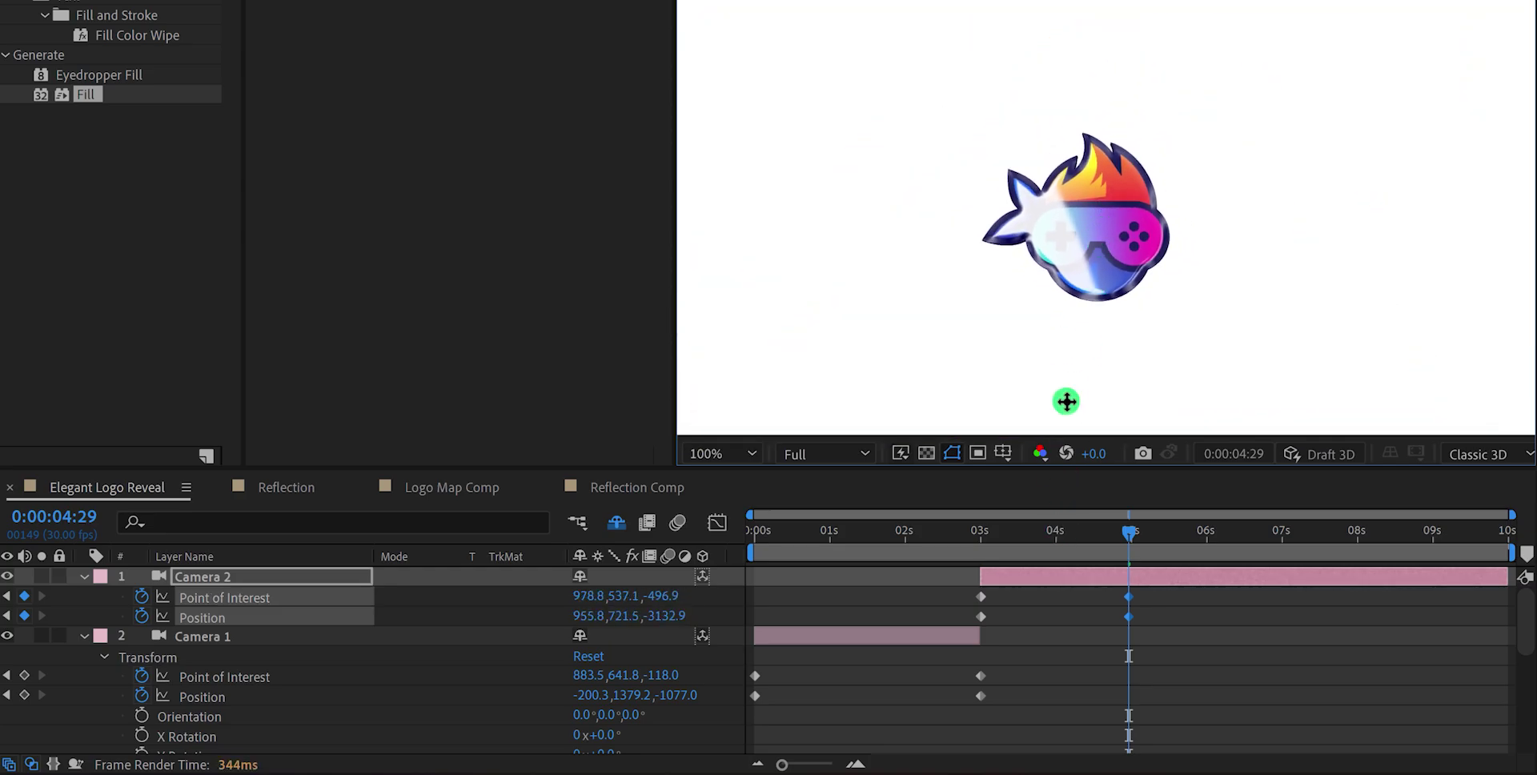
left_click(982, 531)
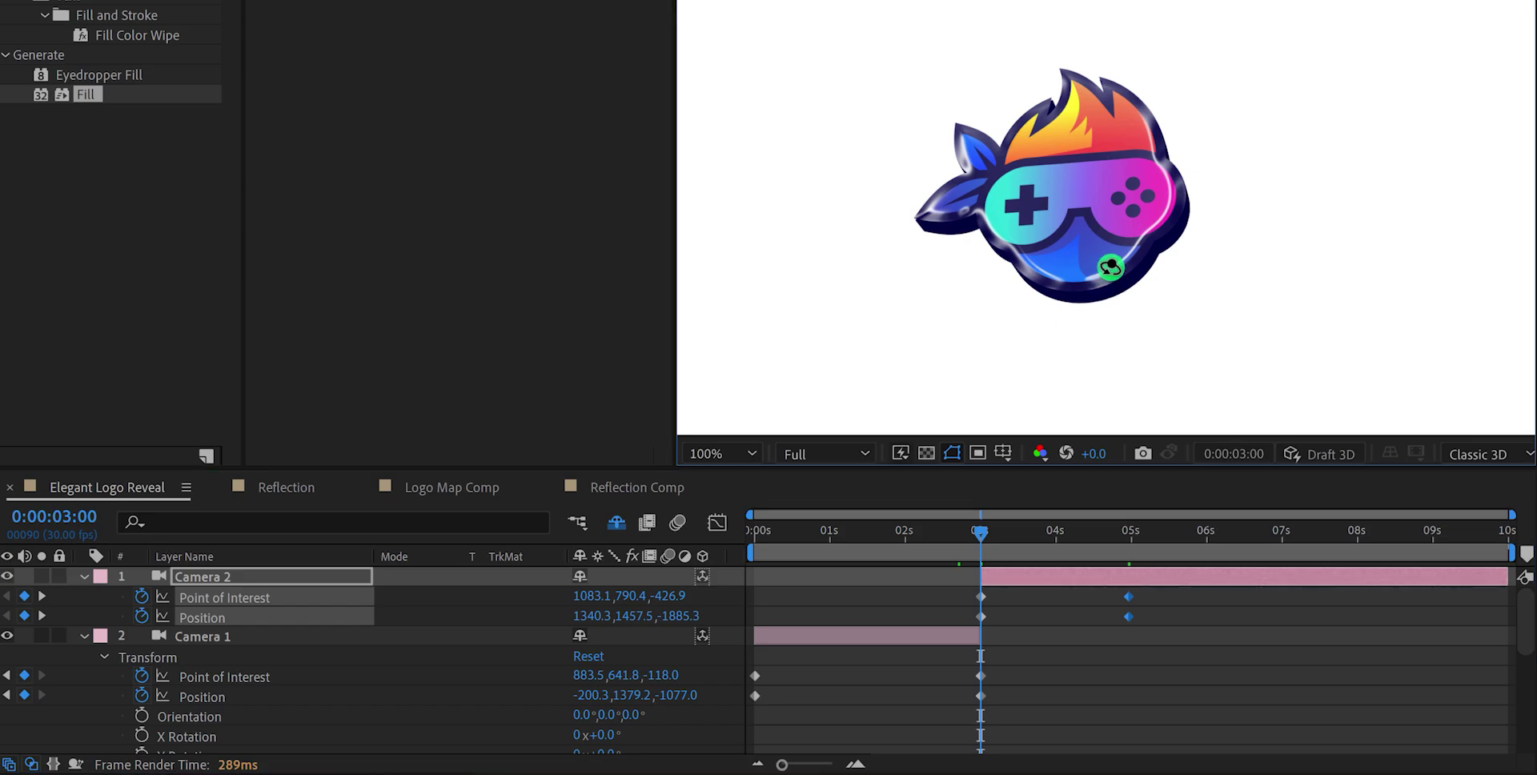
left_click_drag(1091, 249, 1092, 152)
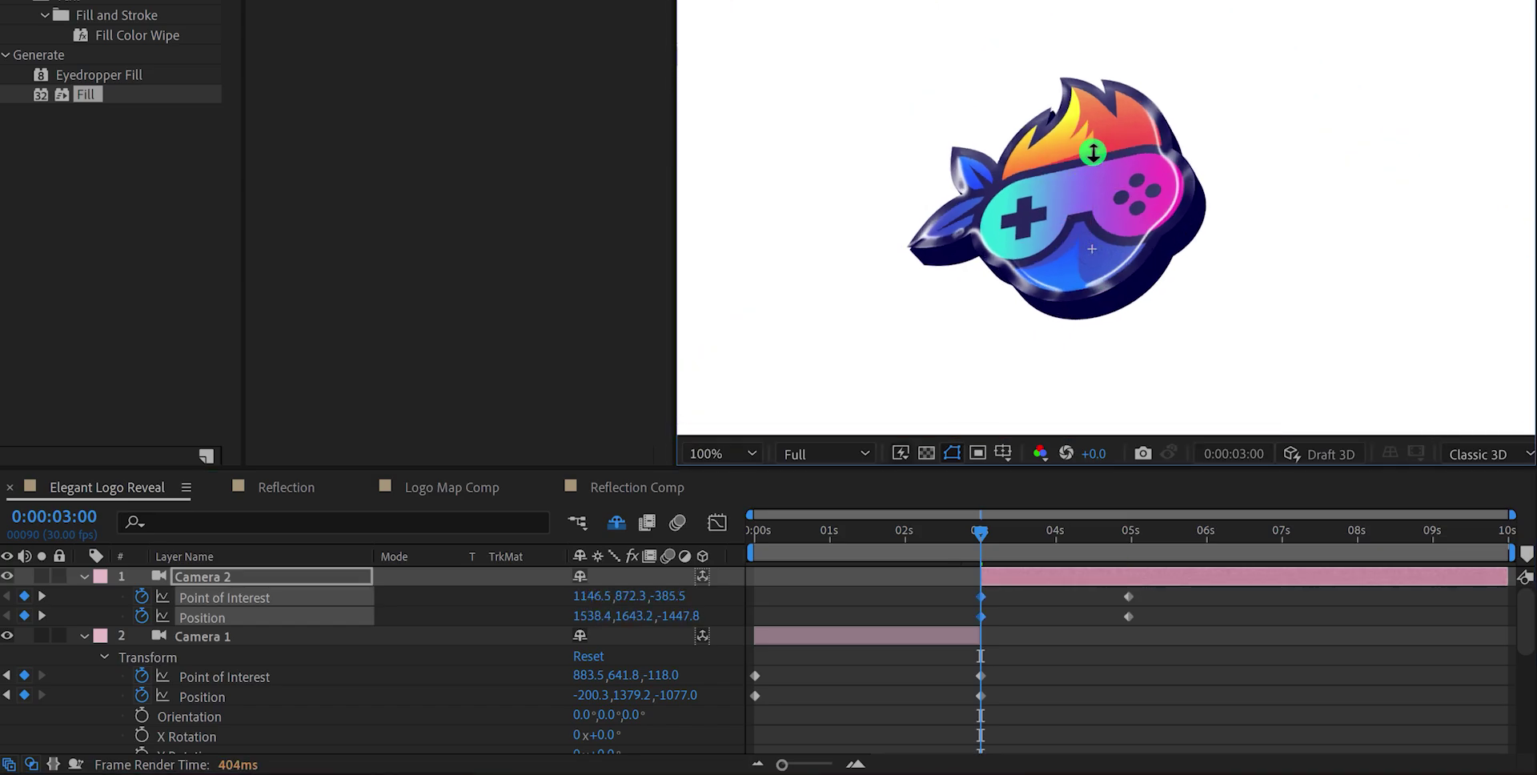
Apply Easy Ease to all the Point of Interest and Position keyframes of both cameras
left_click_drag(1168, 587, 755, 722)
key("F9")
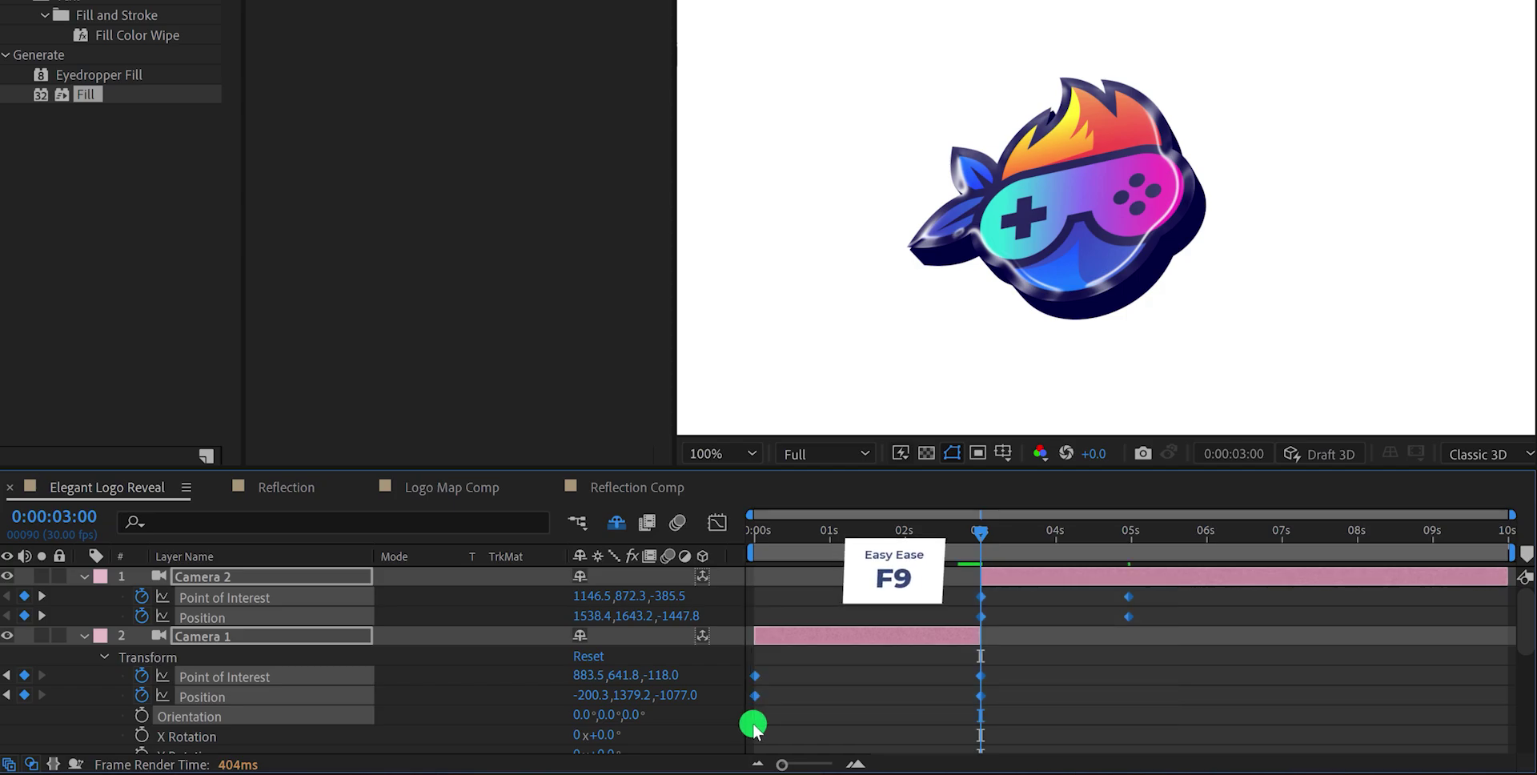
left_click(1021, 638)
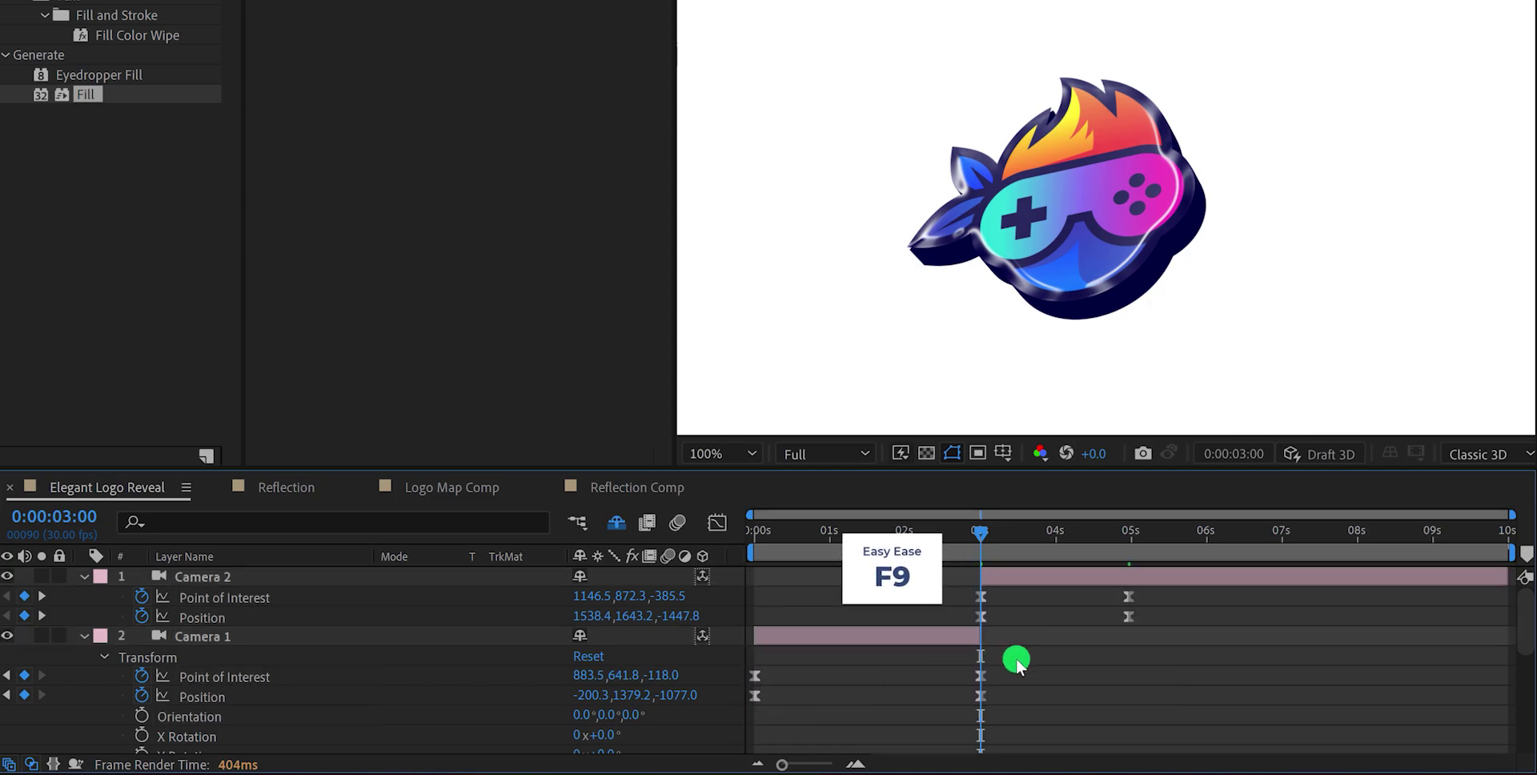
Shift Camera 1's end keyframes to about 3.6 s, and Camera 2's keyframes to about 2.5 s and 5.4 s
left_click_drag(1015, 661, 939, 618)
left_click_drag(1146, 600, 1165, 622)
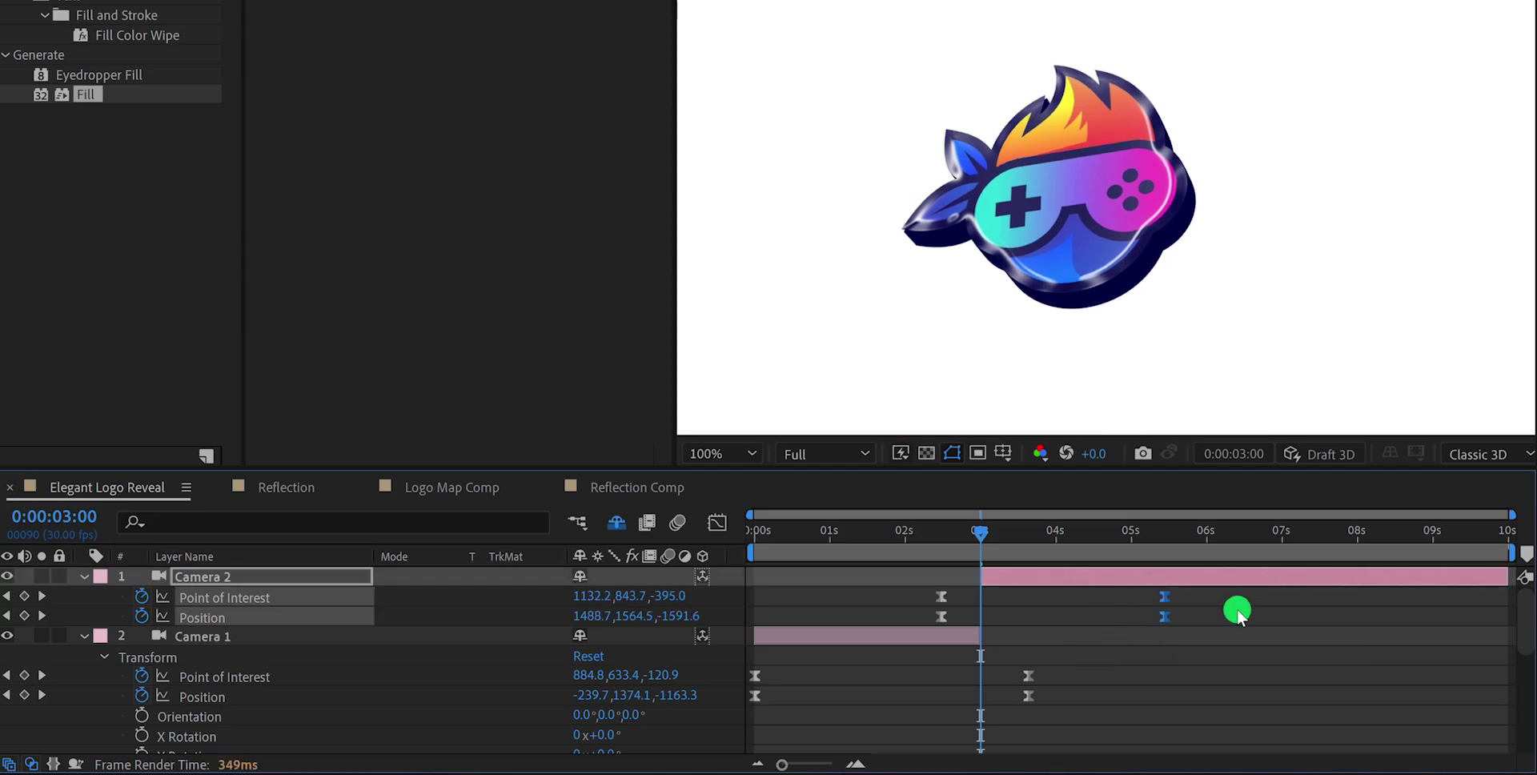
left_click(1241, 608)
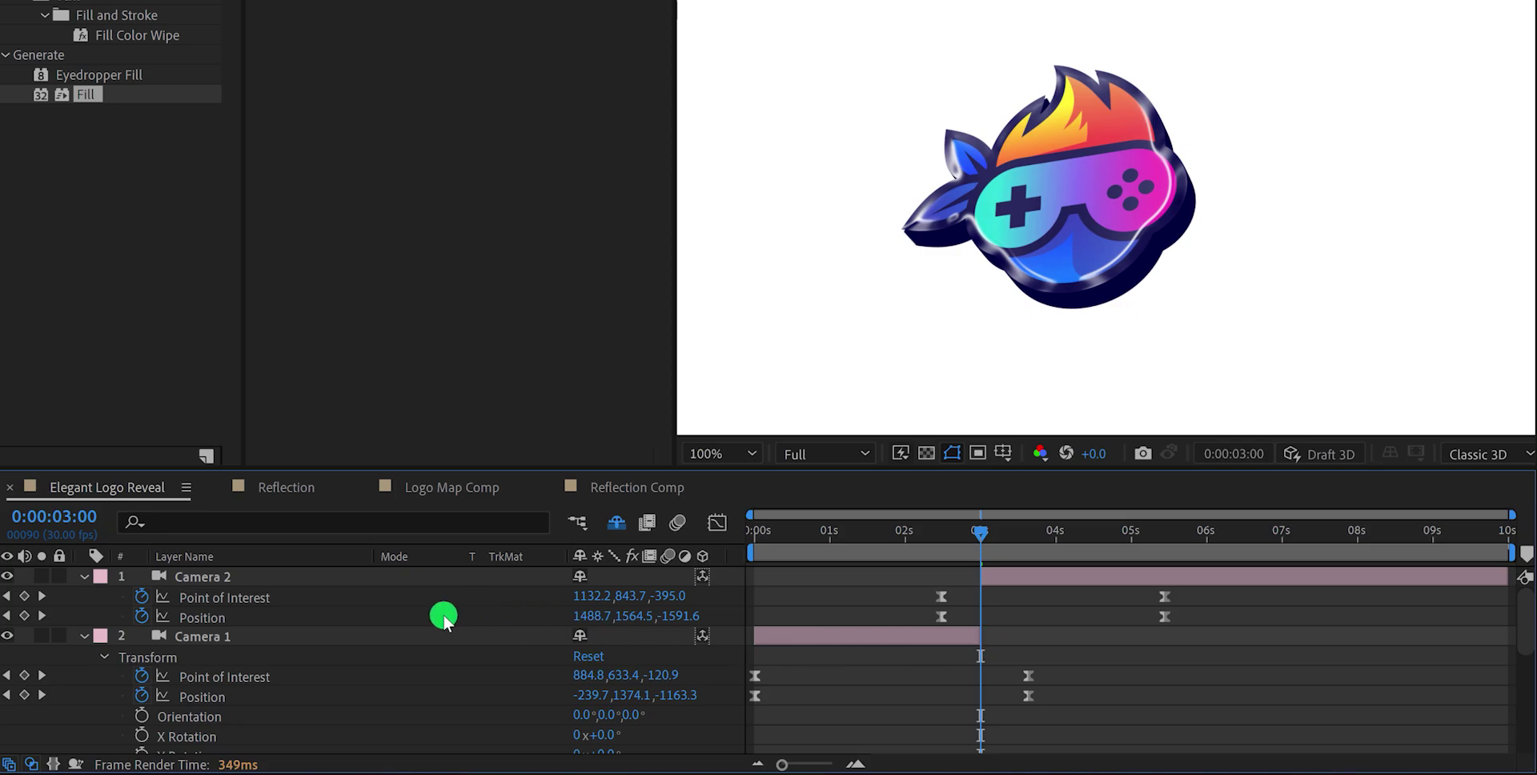
Collapse the layer properties and apply the Gradient Ramp effect to the Background layer
key("m")
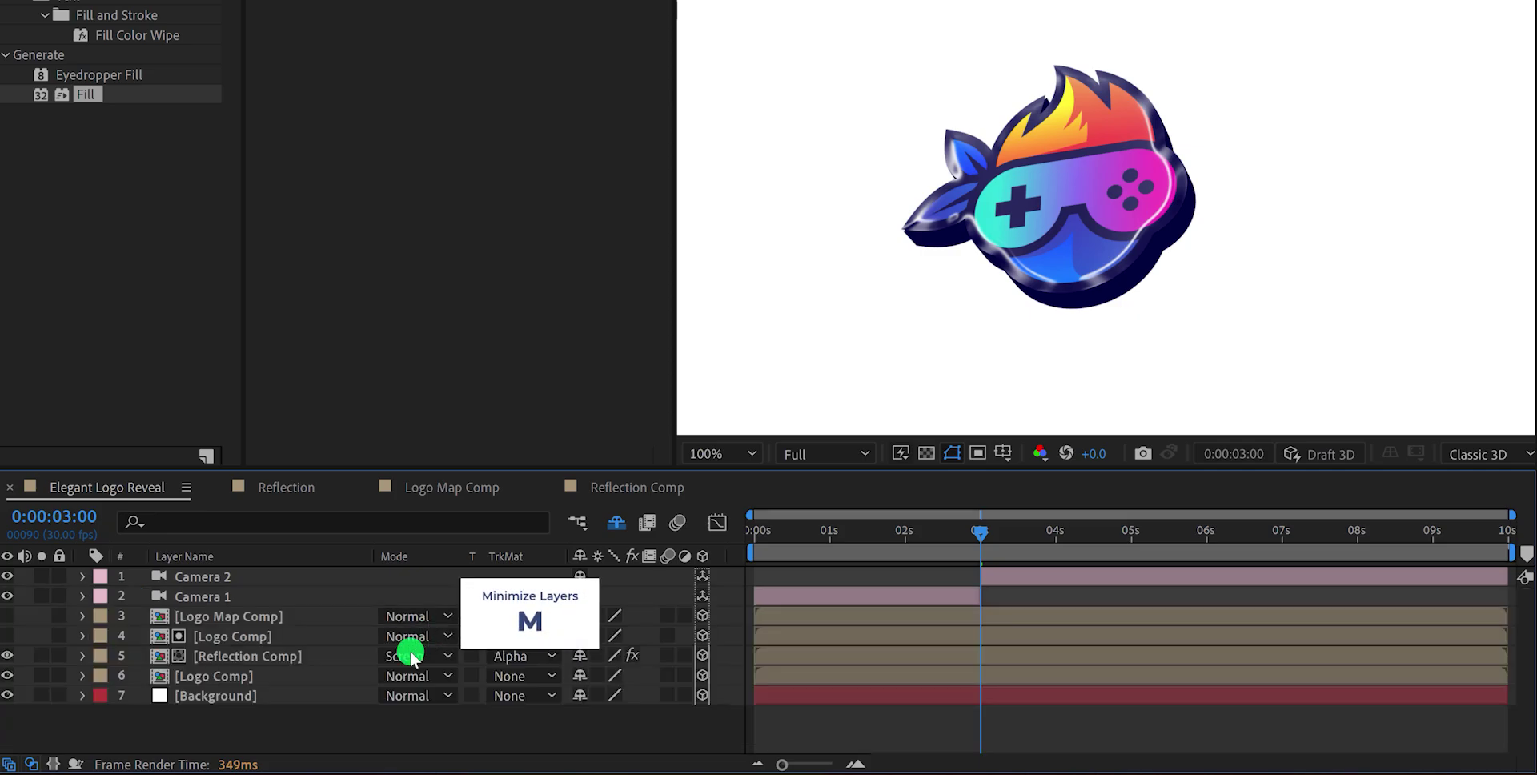
left_click(248, 697)
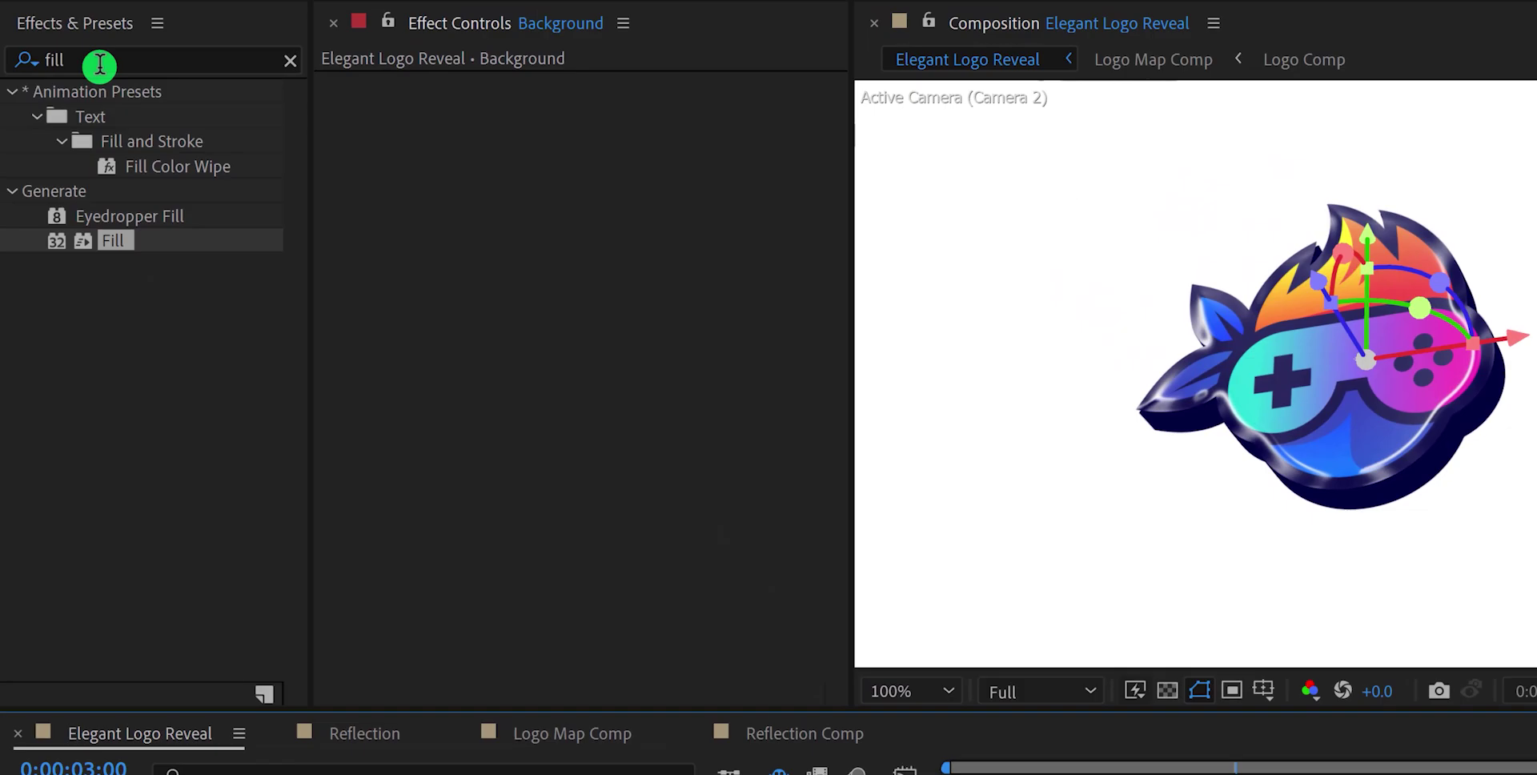
double_click(99, 63)
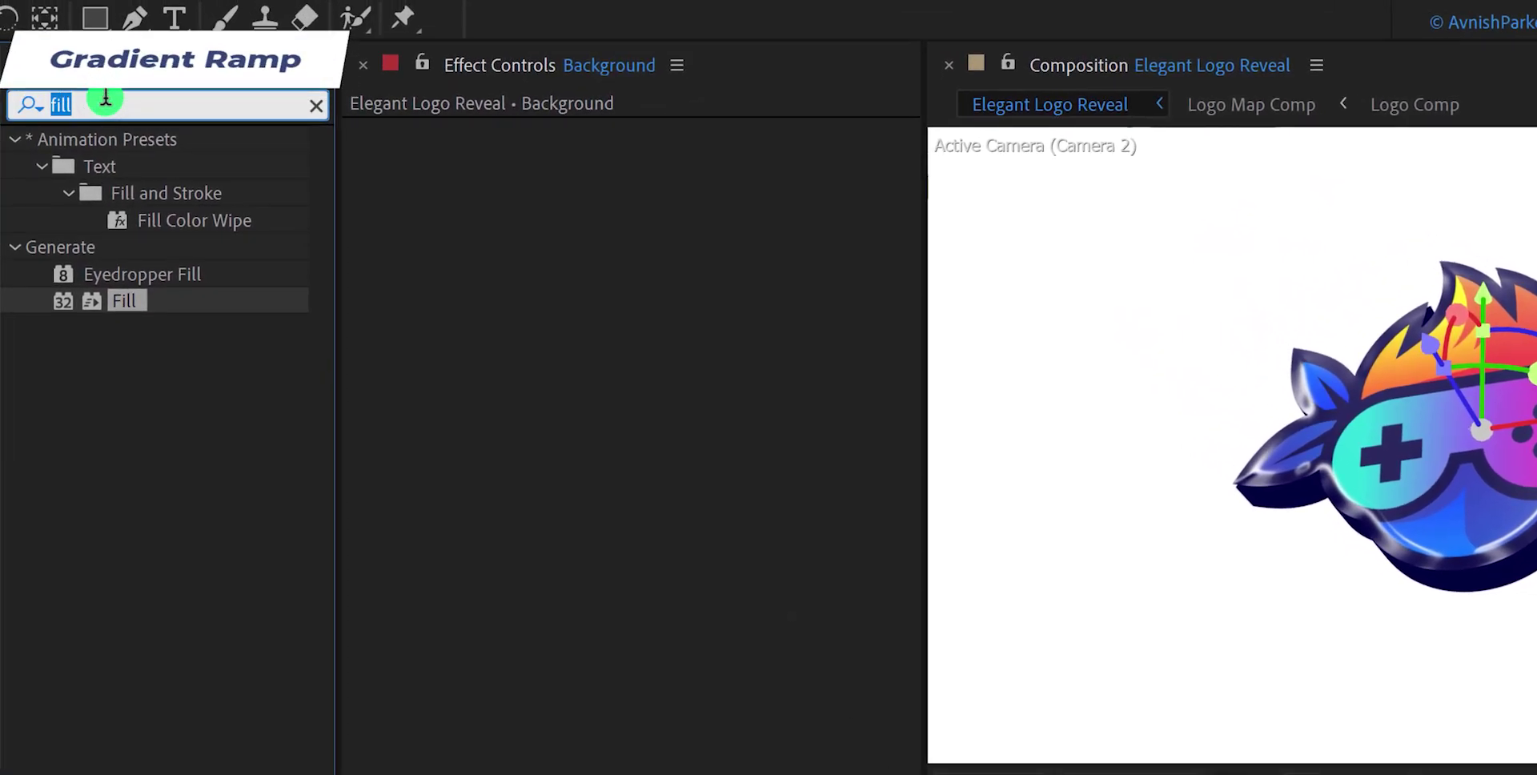
type("grad")
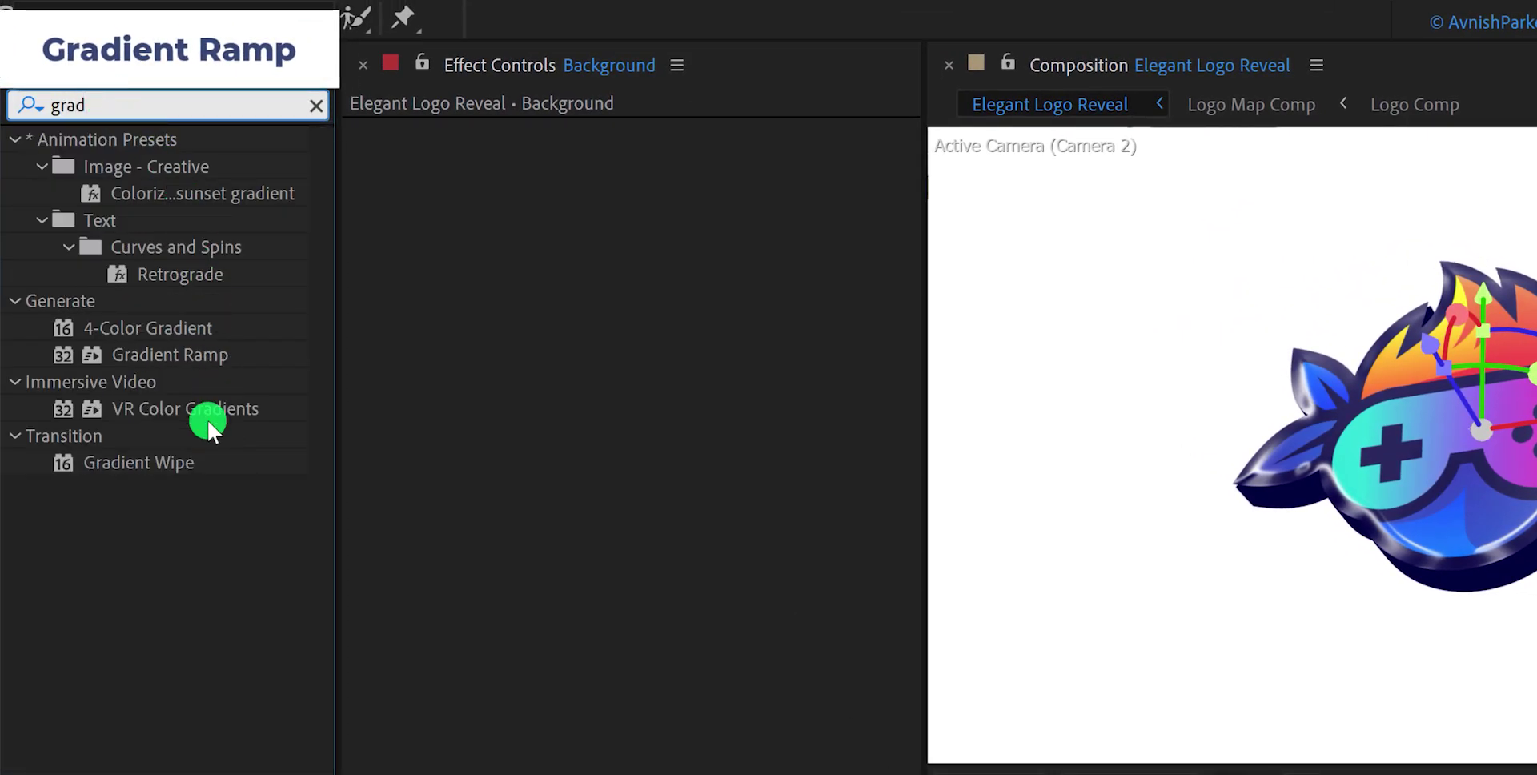
left_click_drag(151, 356, 566, 347)
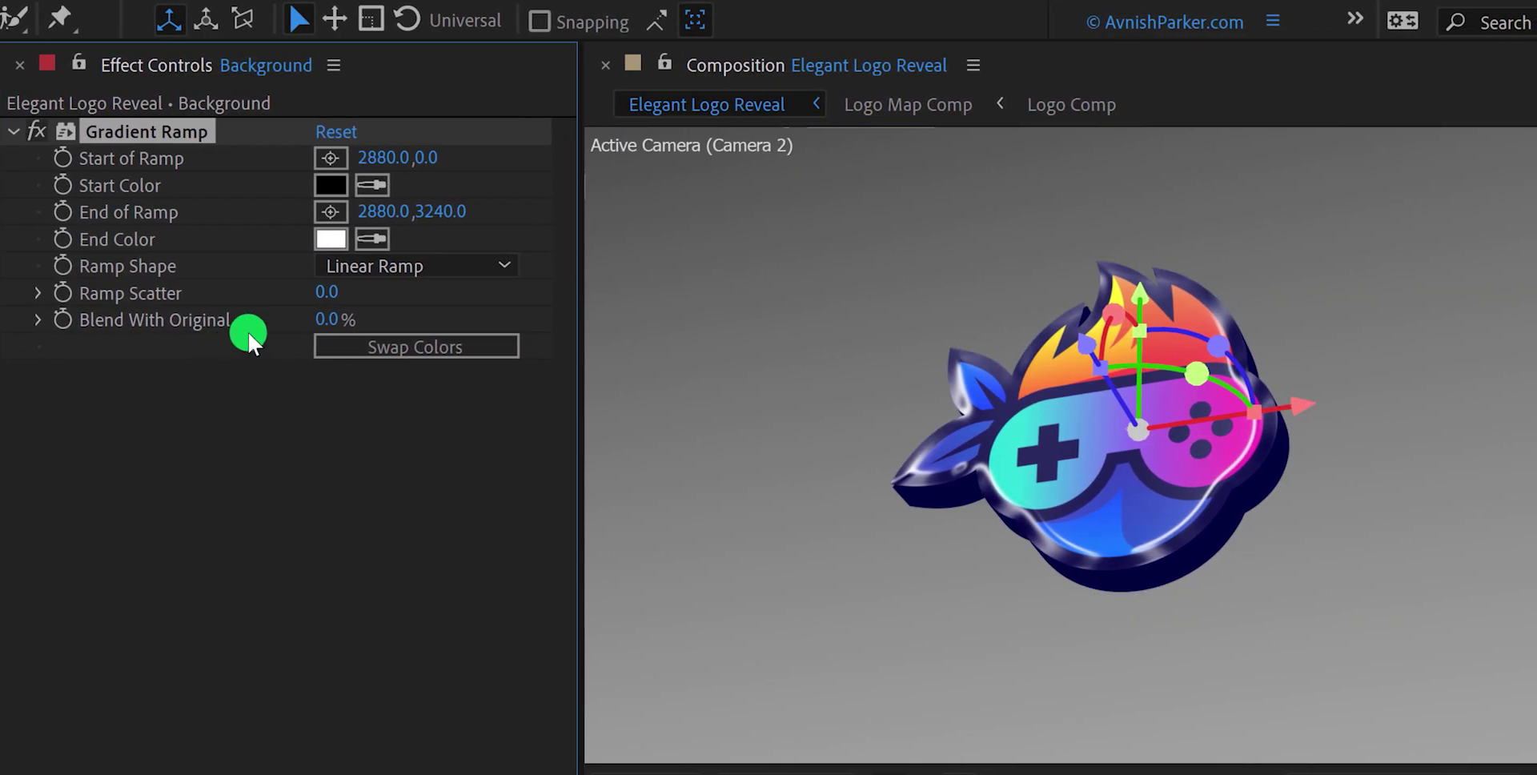
Set the Gradient Ramp's start color to FFFFFF and its end color to light blue A4C5FF
left_click(329, 185)
type("FFFFFF")
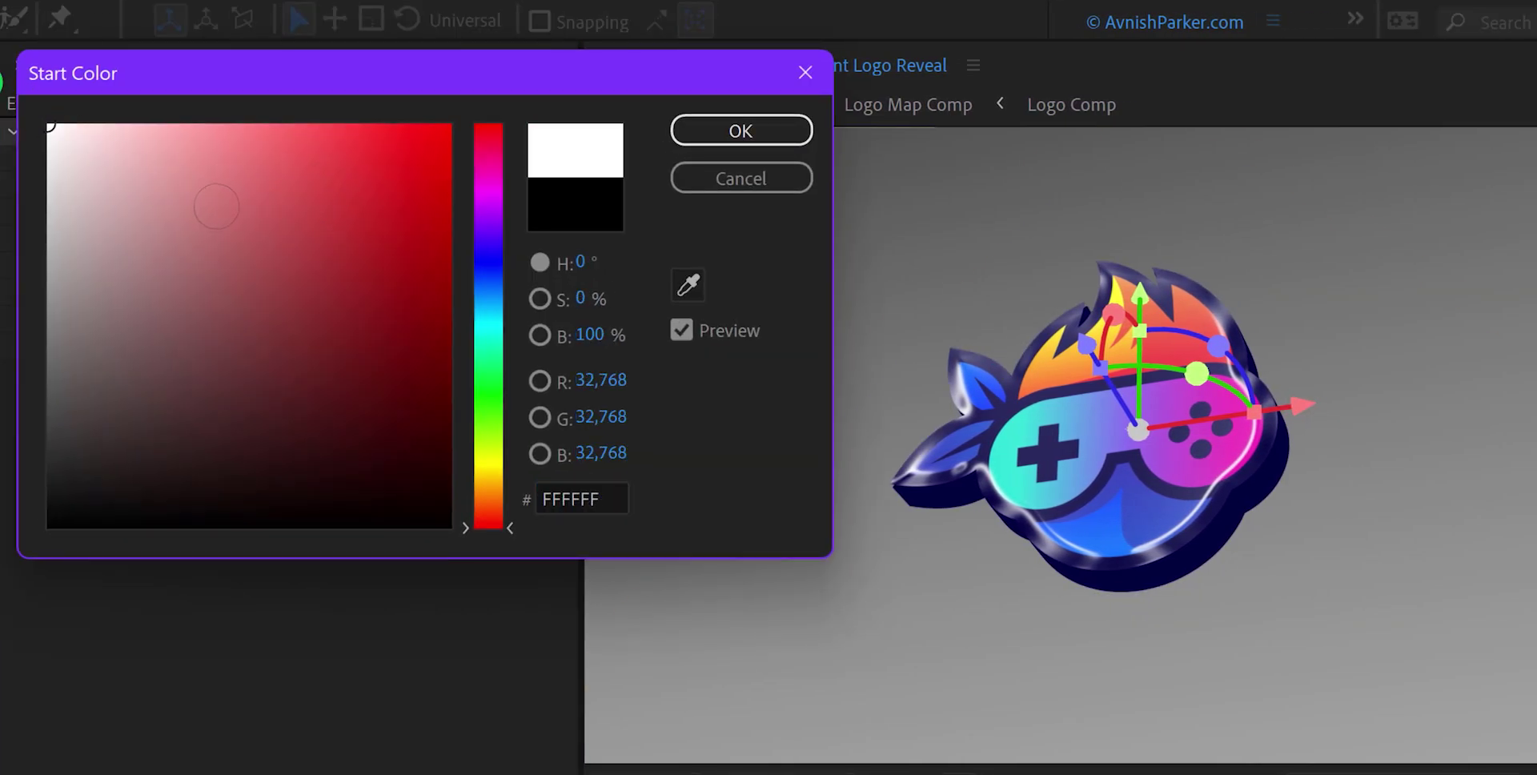
left_click(690, 132)
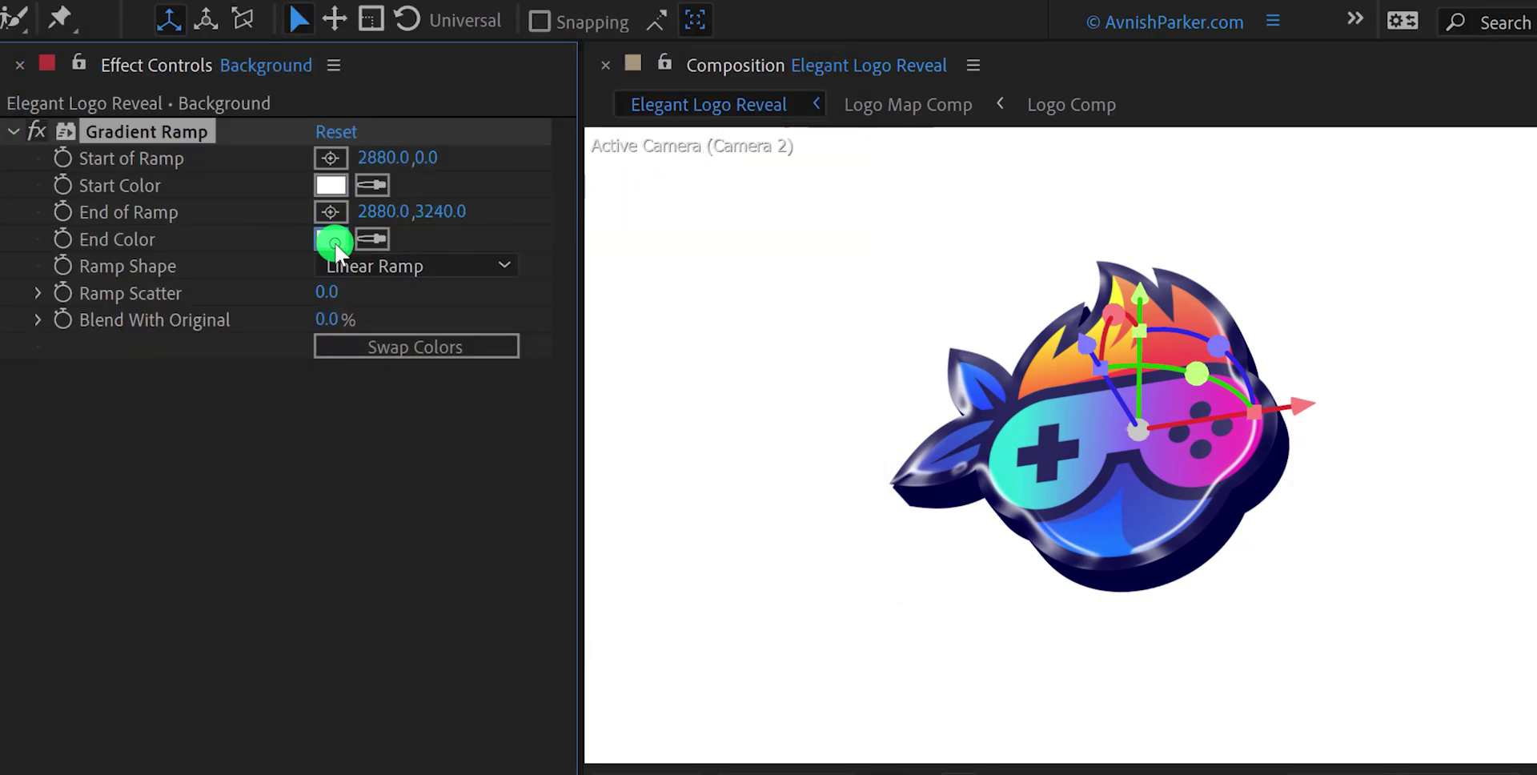
left_click(331, 239)
left_click(491, 286)
left_click(426, 134)
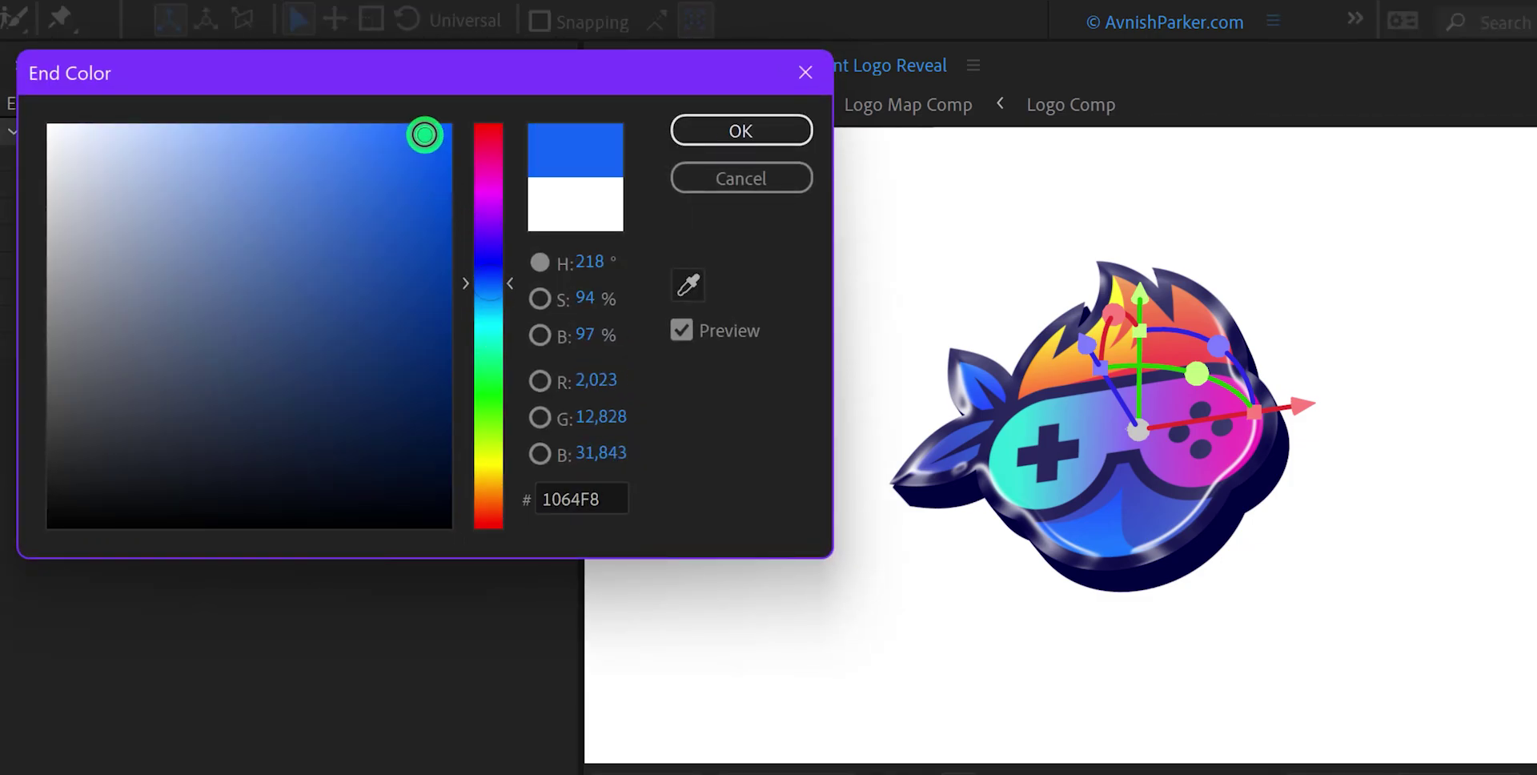
left_click(128, 119)
left_click(729, 128)
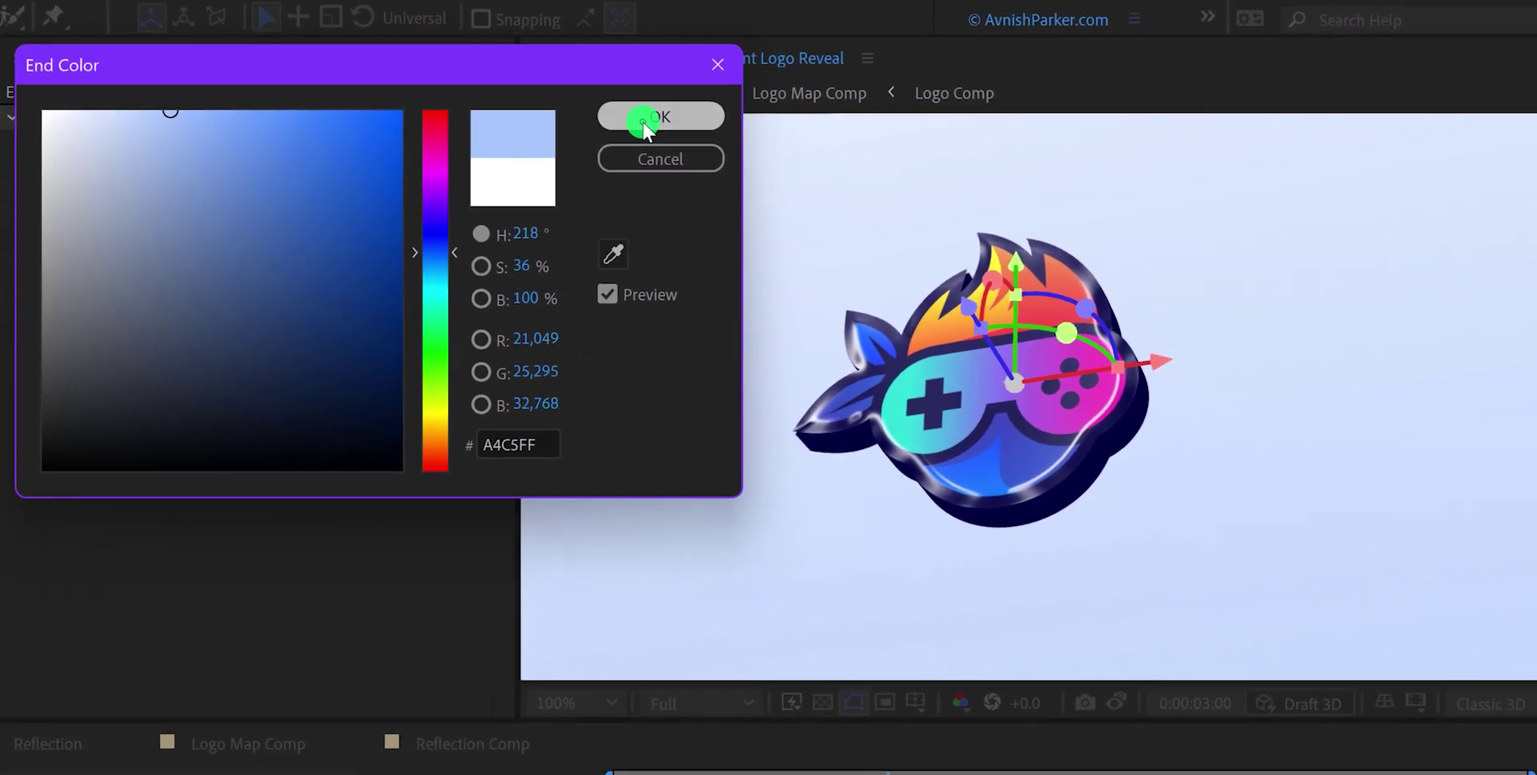
Move the ramp's start point to about 2922.6, 1193.6 and its end point to about 2882.5, 2401.8, and fit the composition view up to 100%
scroll(988, 359, "down", 2)
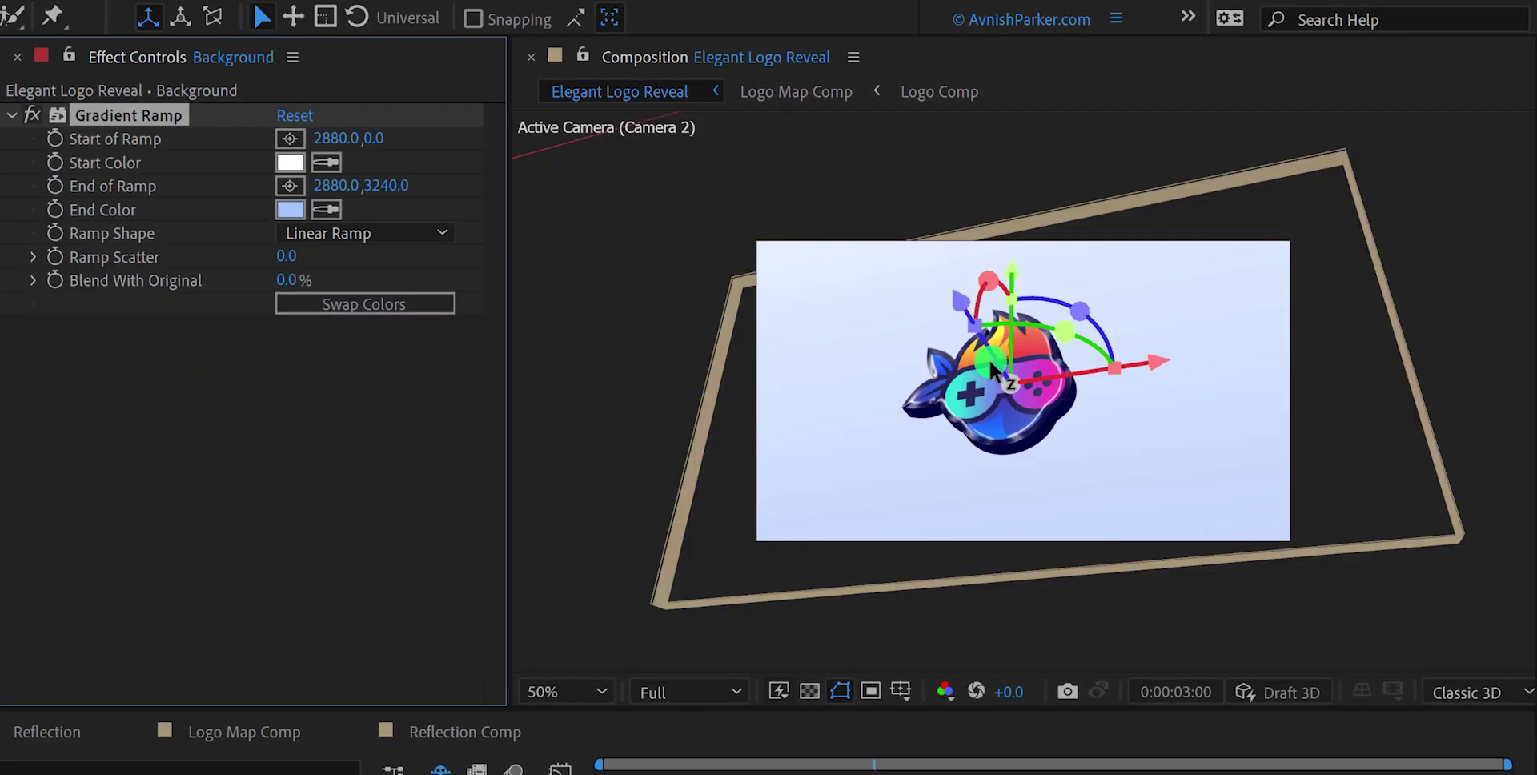
scroll(991, 363, "down", 2)
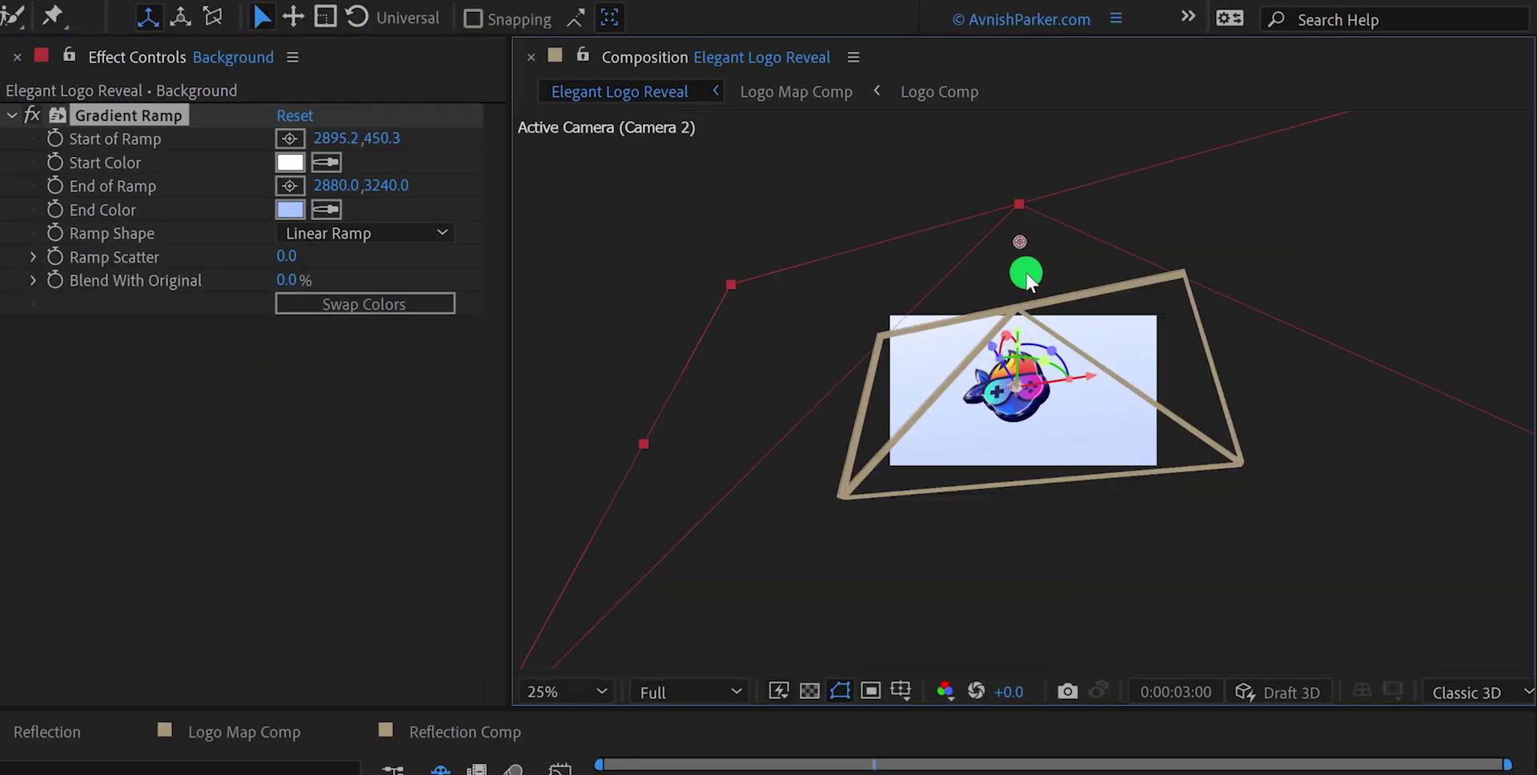
scroll(1017, 400, "down", 1)
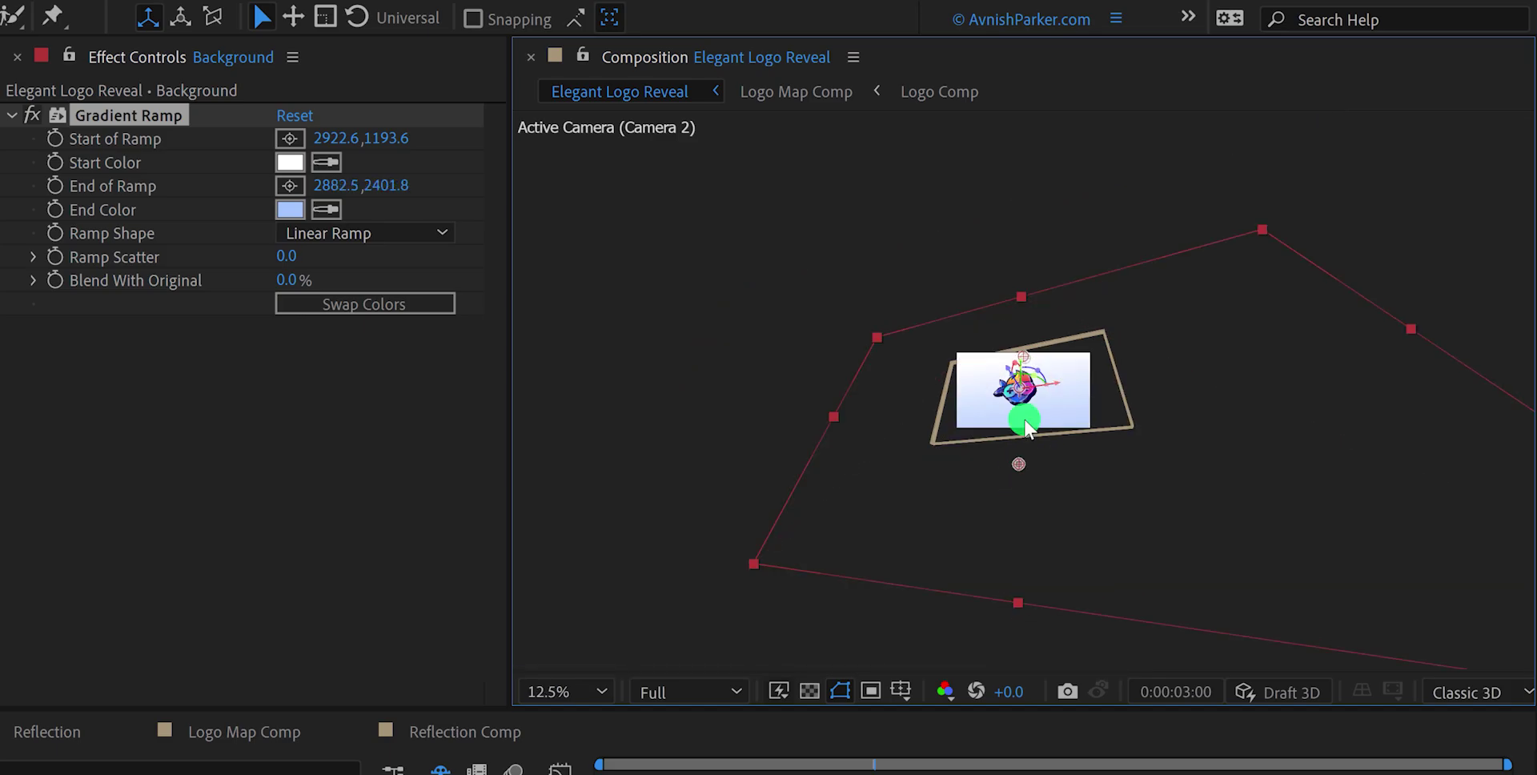
scroll(1025, 424, "up", 2)
left_click(564, 691)
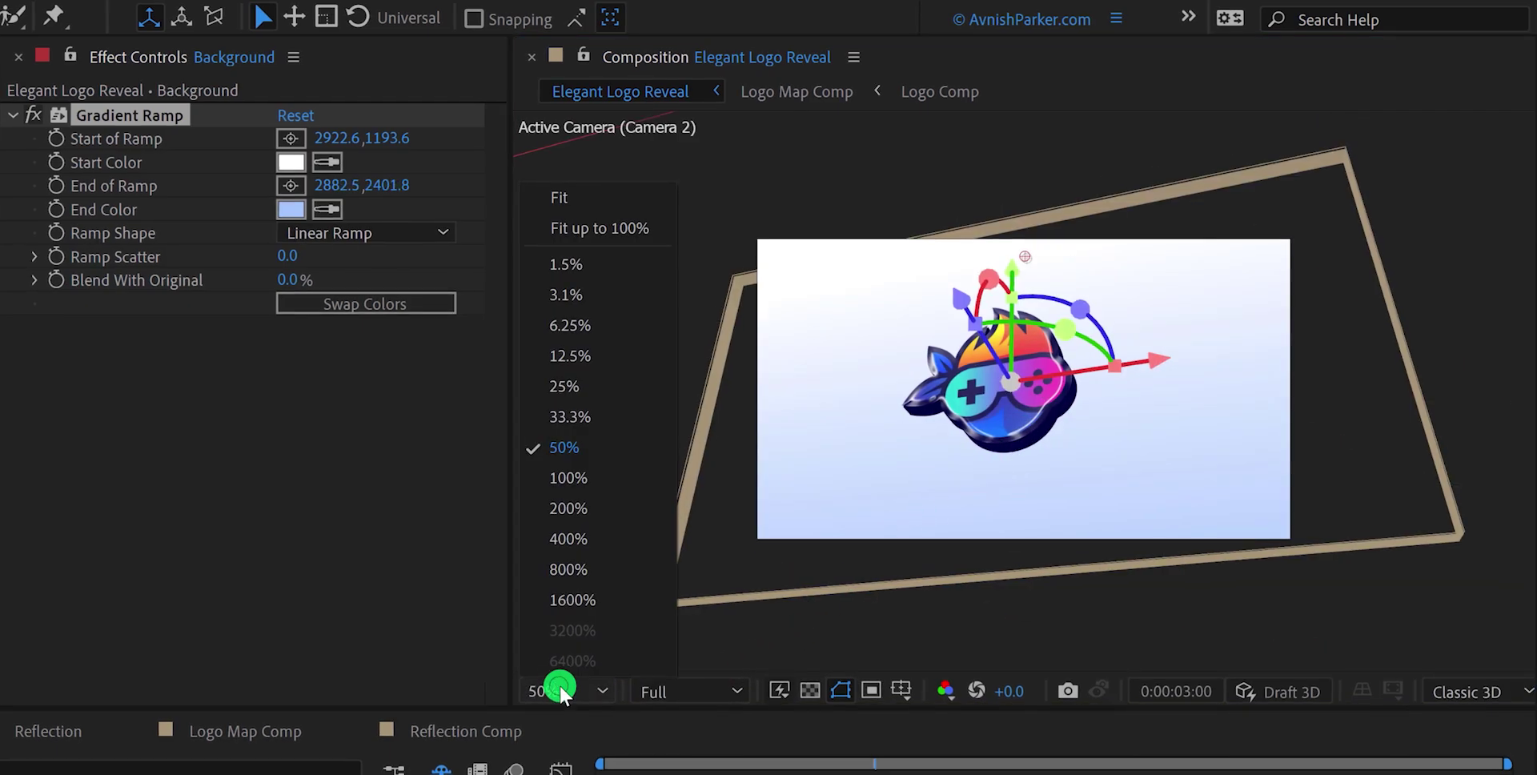
left_click(552, 226)
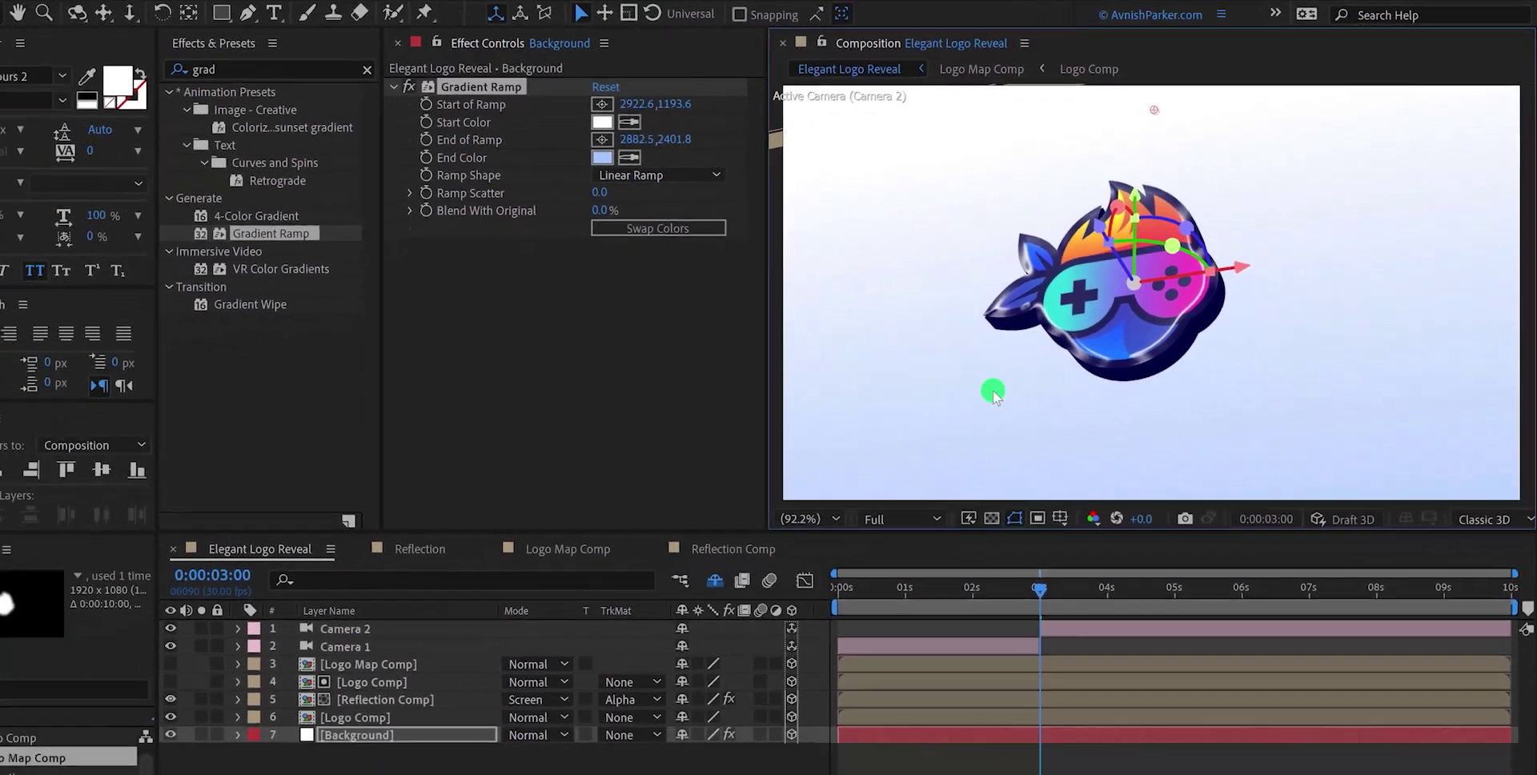
Scrub the timeline to 0:00:08:17 to review the camera animation against the gradient background
left_click(993, 712)
left_click_drag(1177, 563, 1418, 567)
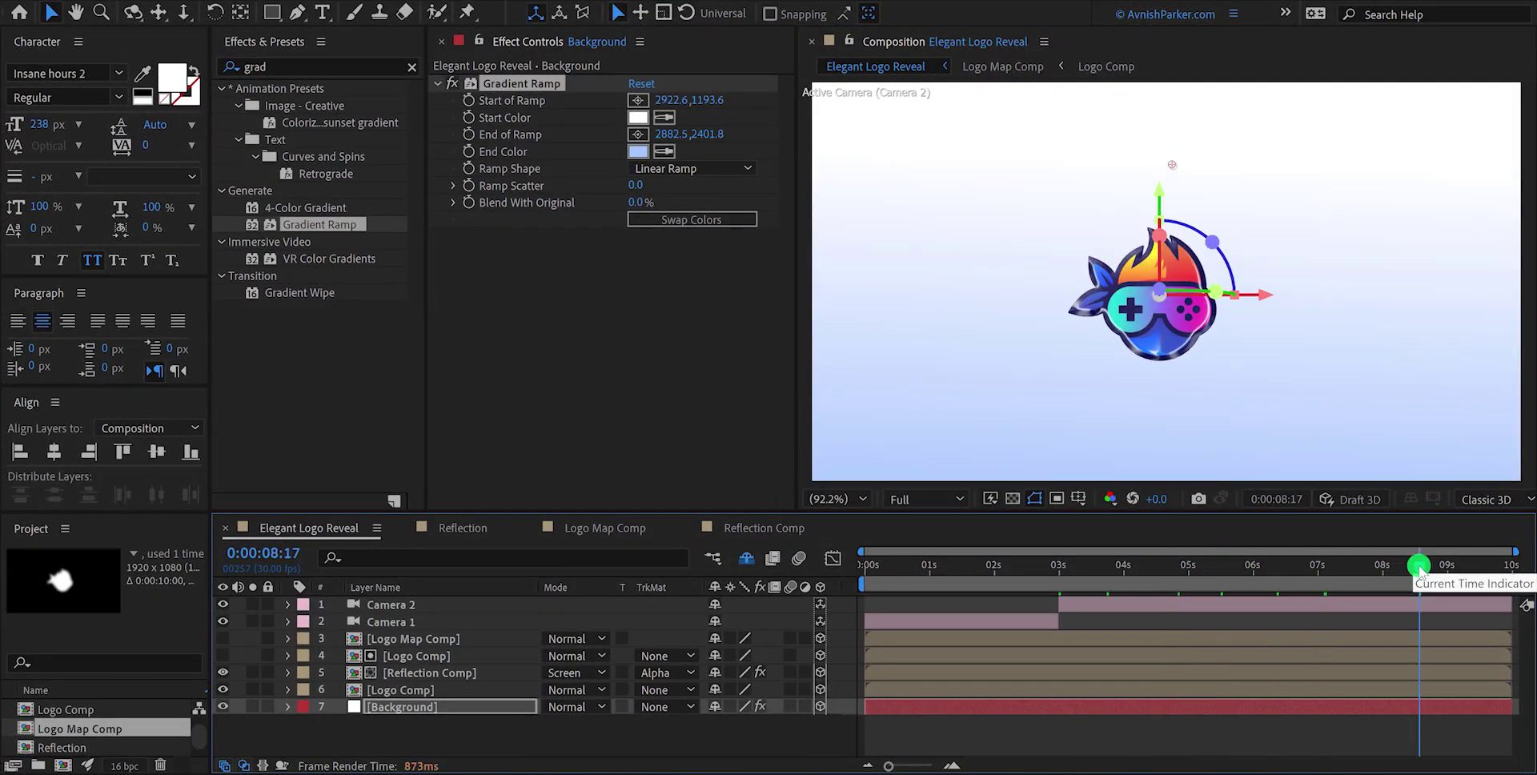
left_click(1077, 320)
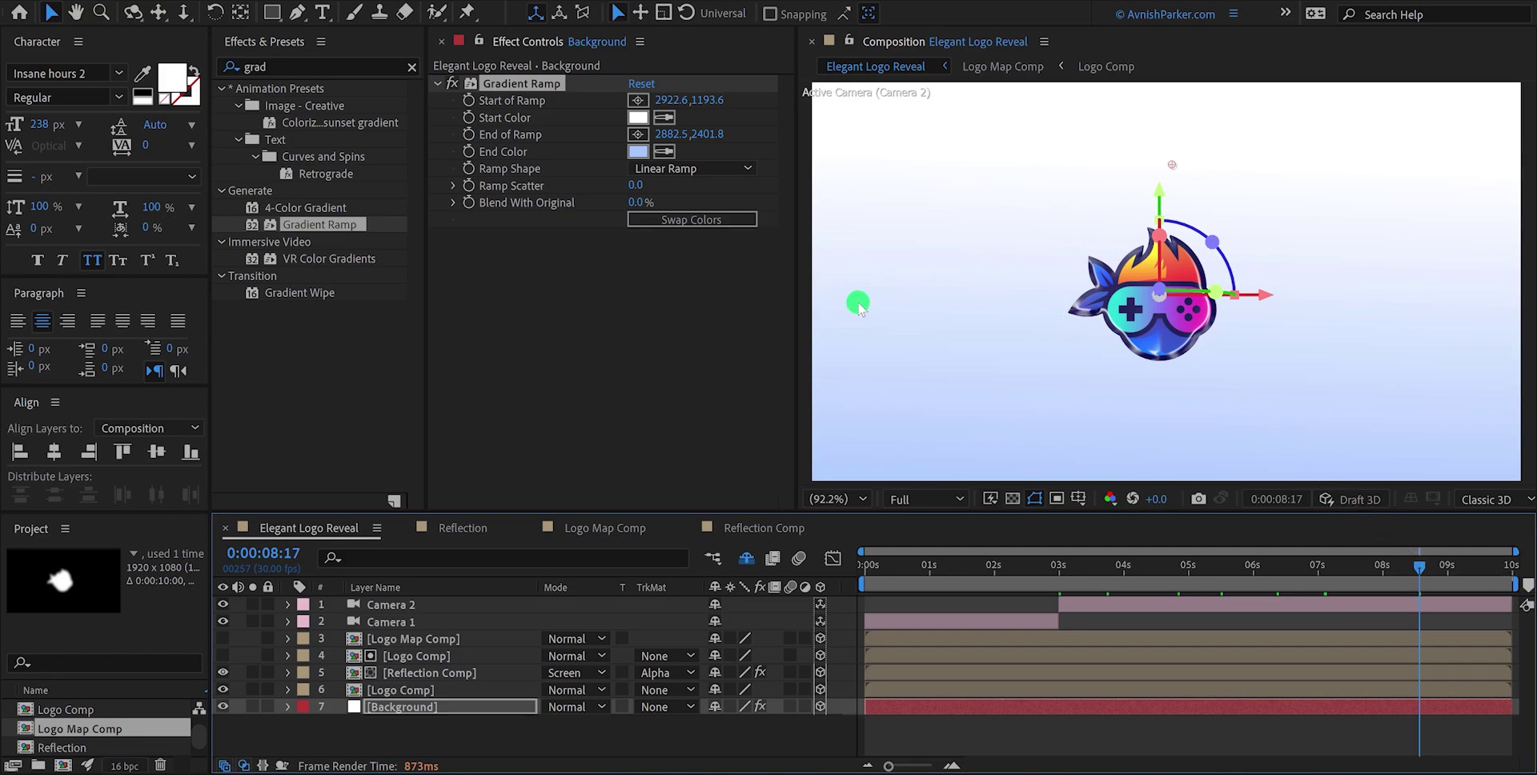
Deselect the Background layer and set the Rectangle tool's fill color to blue 0F74FF
left_click(442, 727)
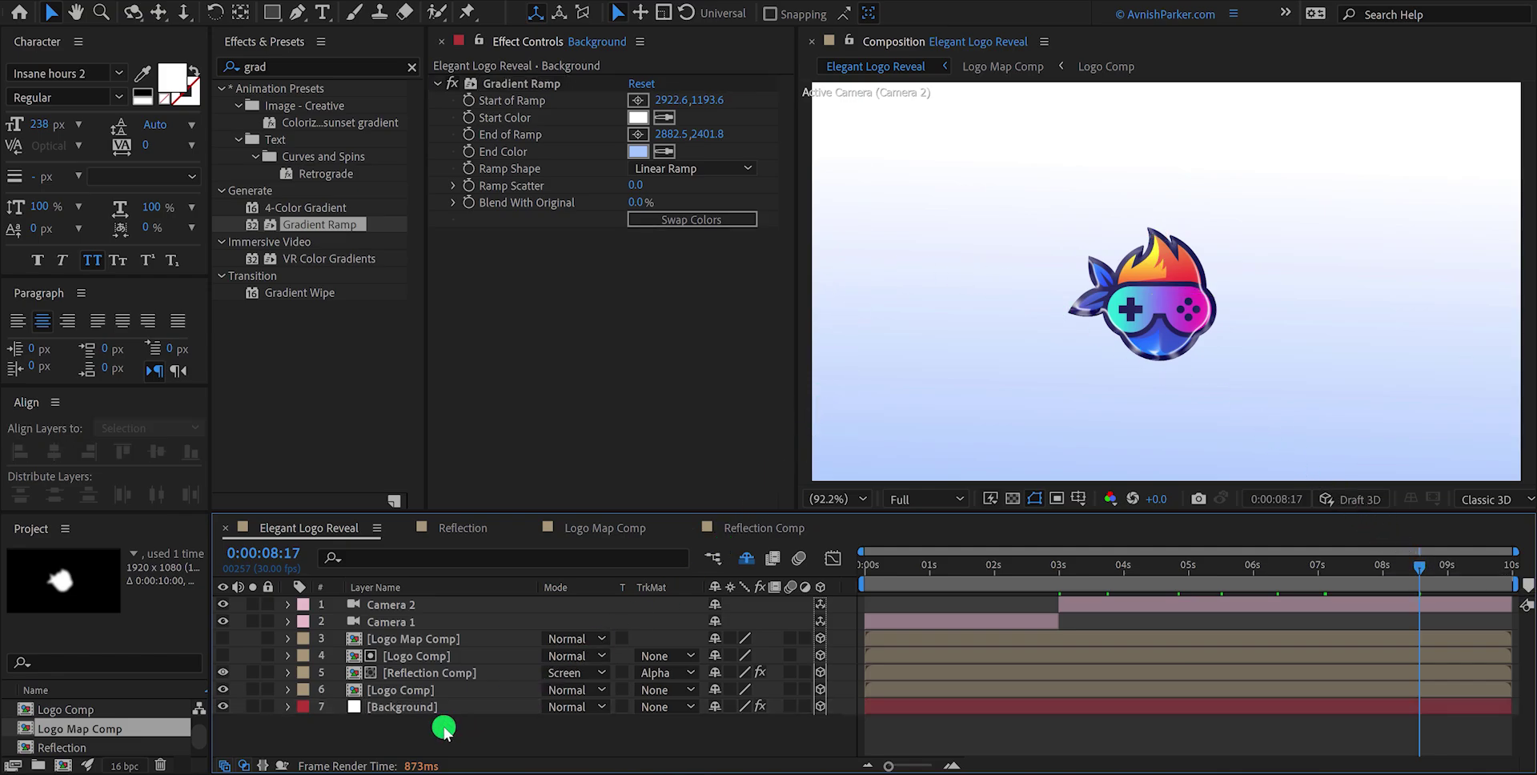
left_click(274, 14)
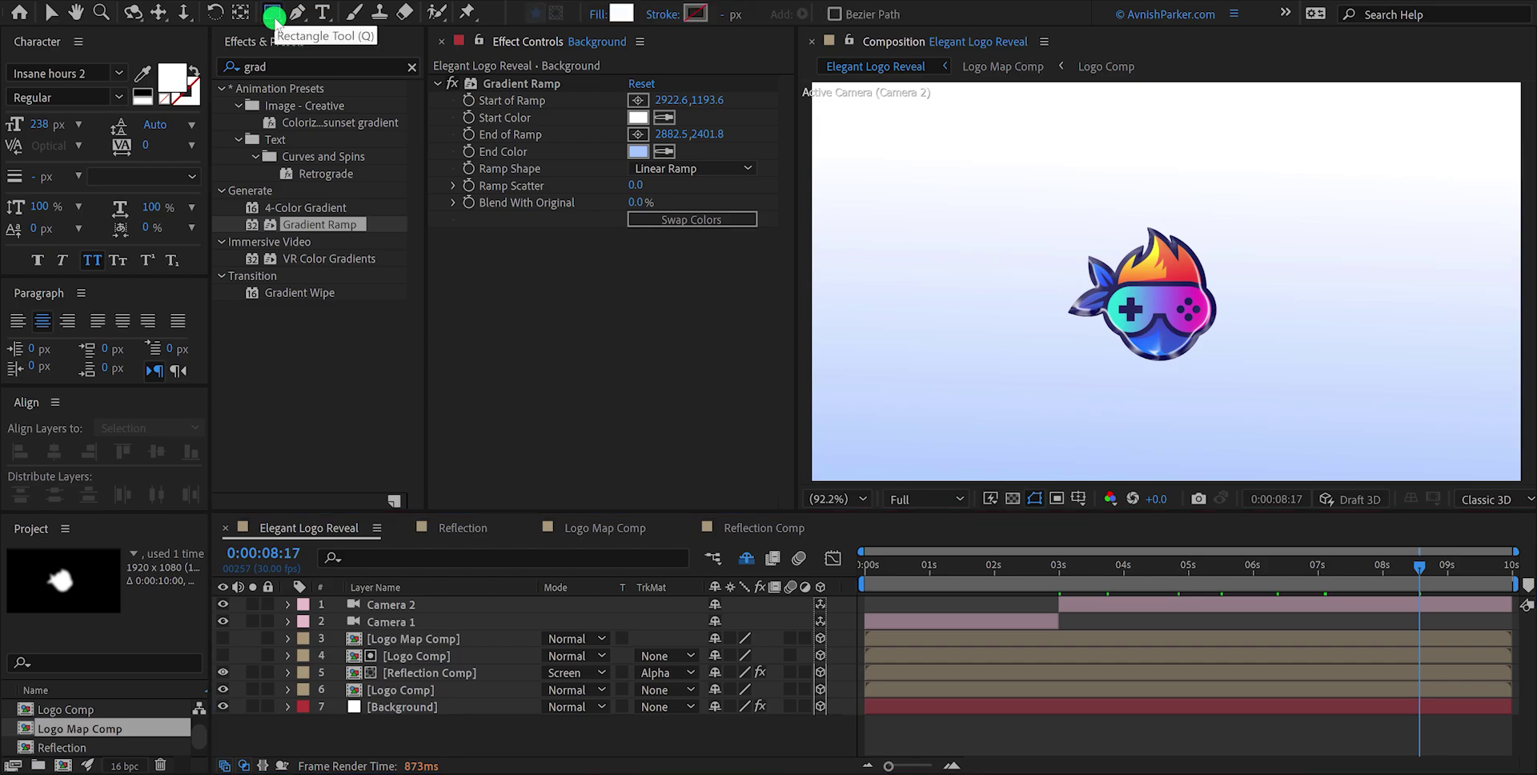
left_click(621, 13)
left_click(744, 183)
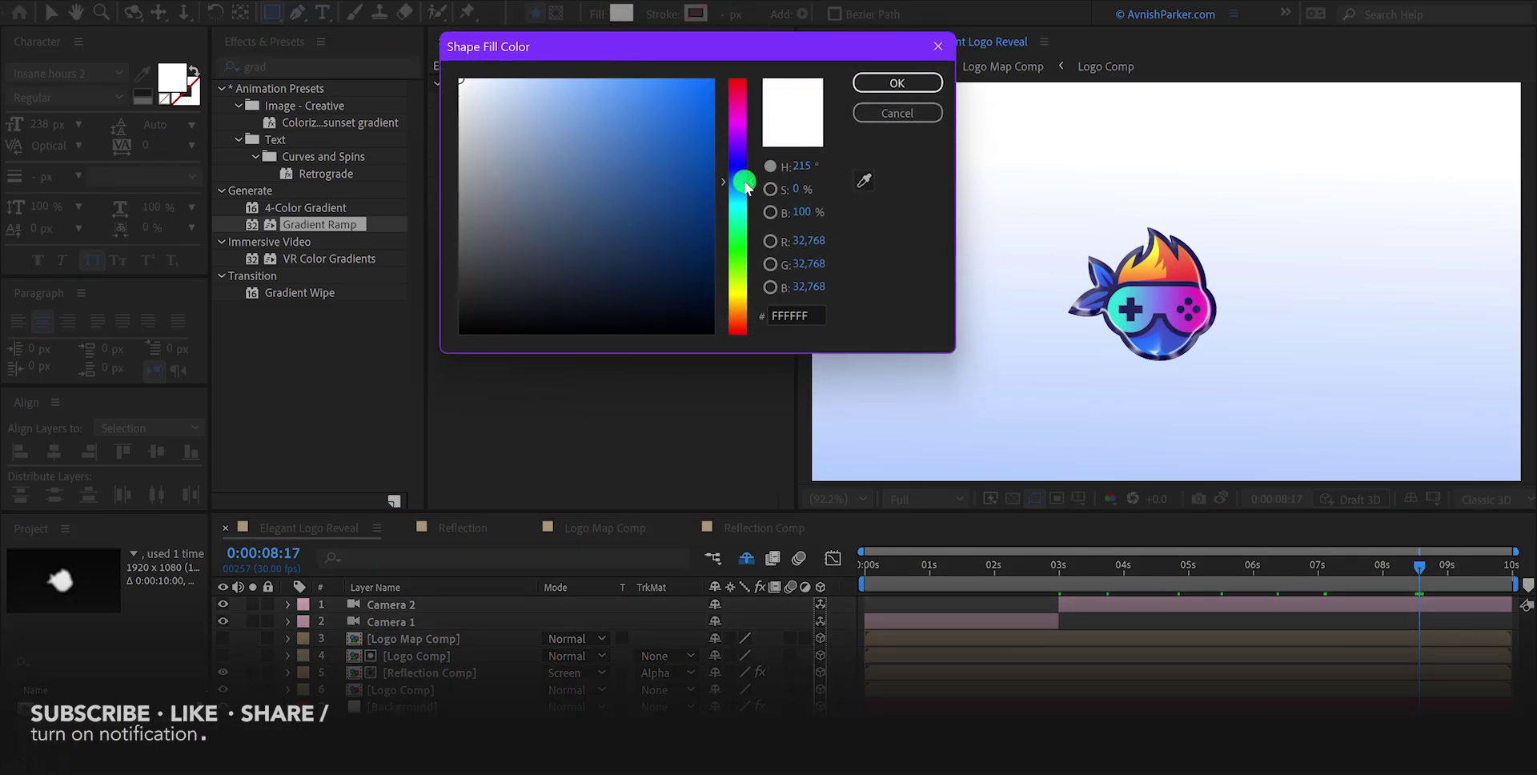
left_click_drag(699, 90, 698, 75)
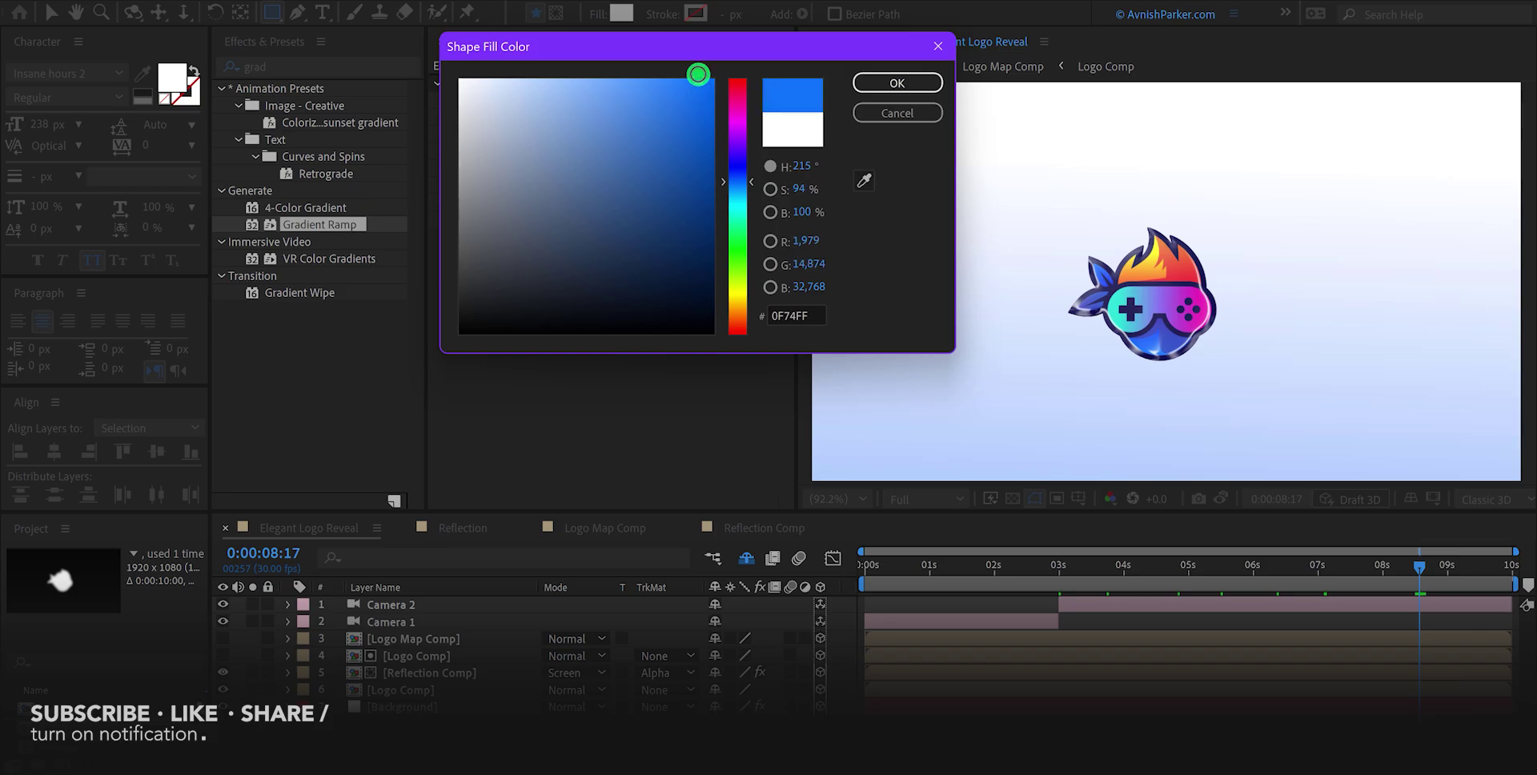
left_click(881, 82)
Draw a wide rectangle across the logo's upper half, extending past both sides of the frame, and fit the view up to 100%
key("comma")
key("comma")
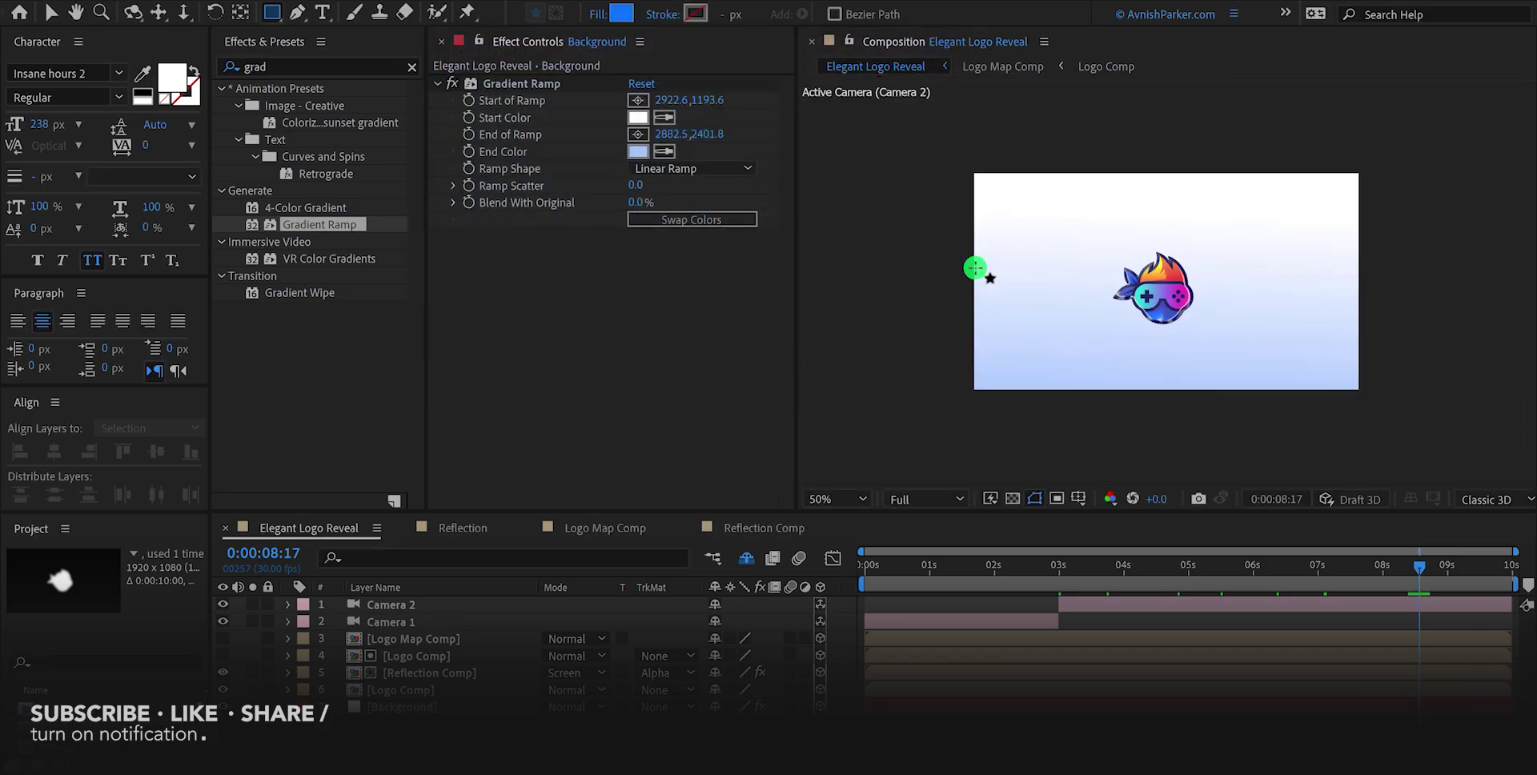
left_click_drag(950, 251, 1390, 298)
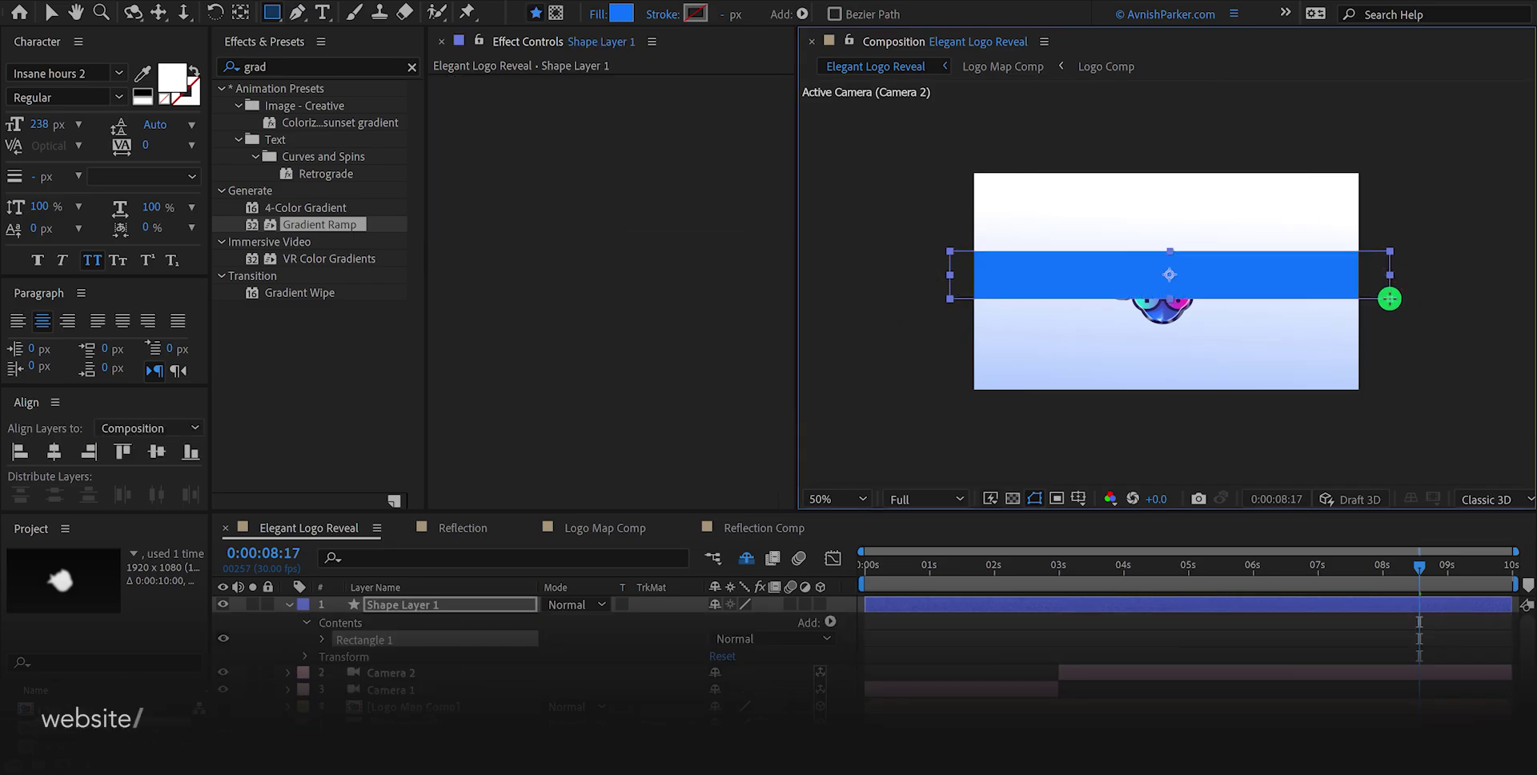
left_click(833, 499)
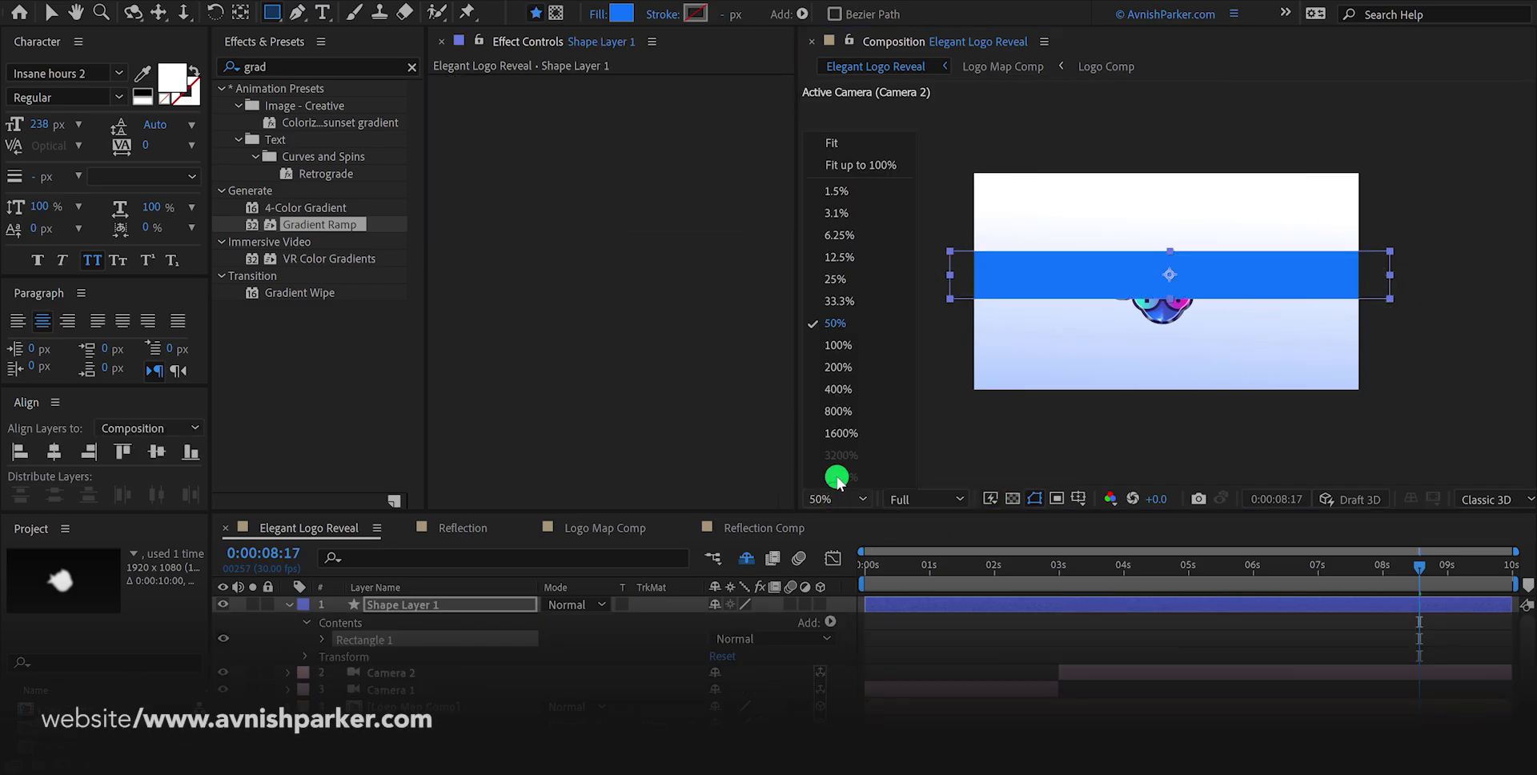
left_click(848, 165)
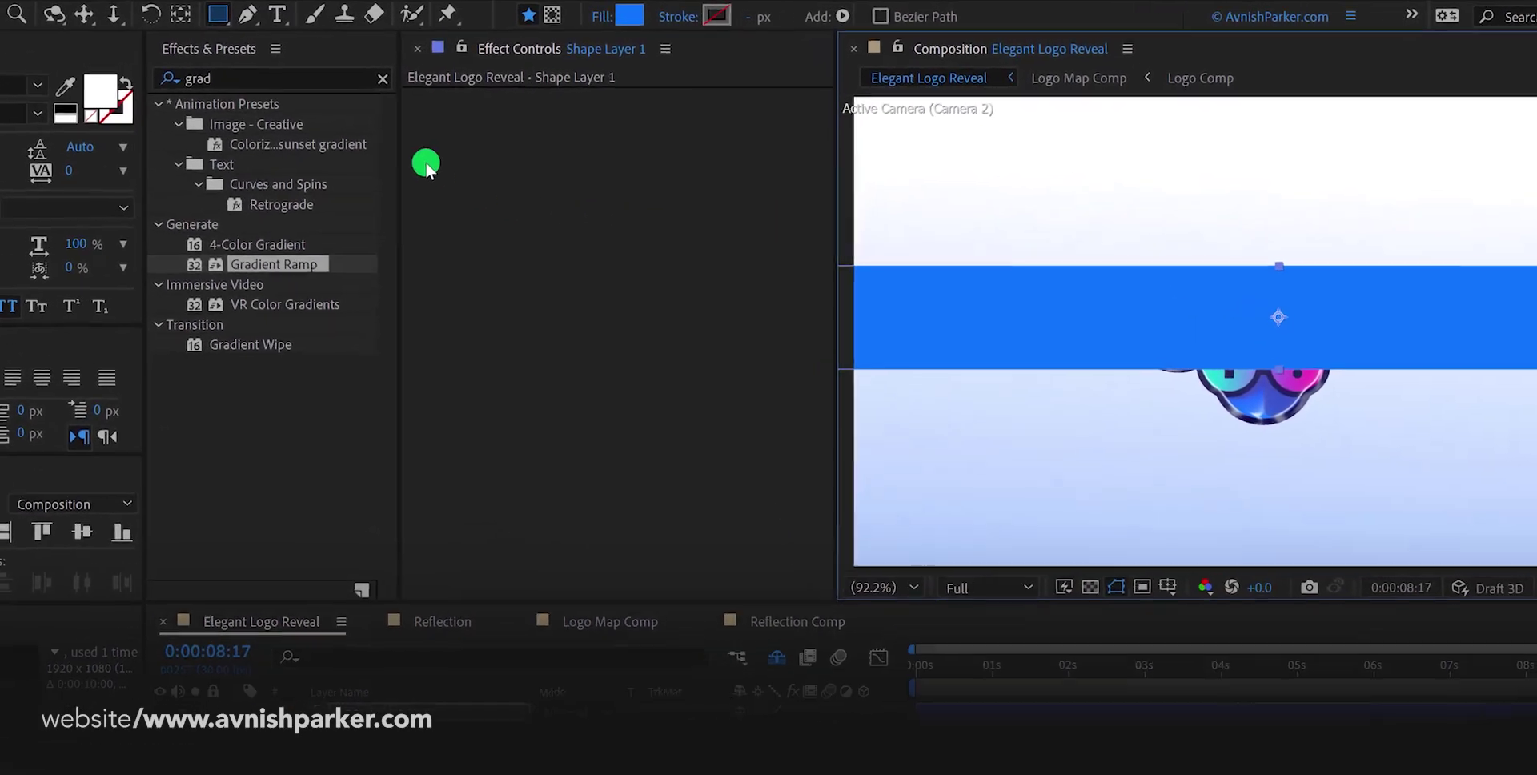
Apply the Fast Box Blur effect to the rectangle's shape layer with a blur radius of 50
left_click(184, 94)
type("fas")
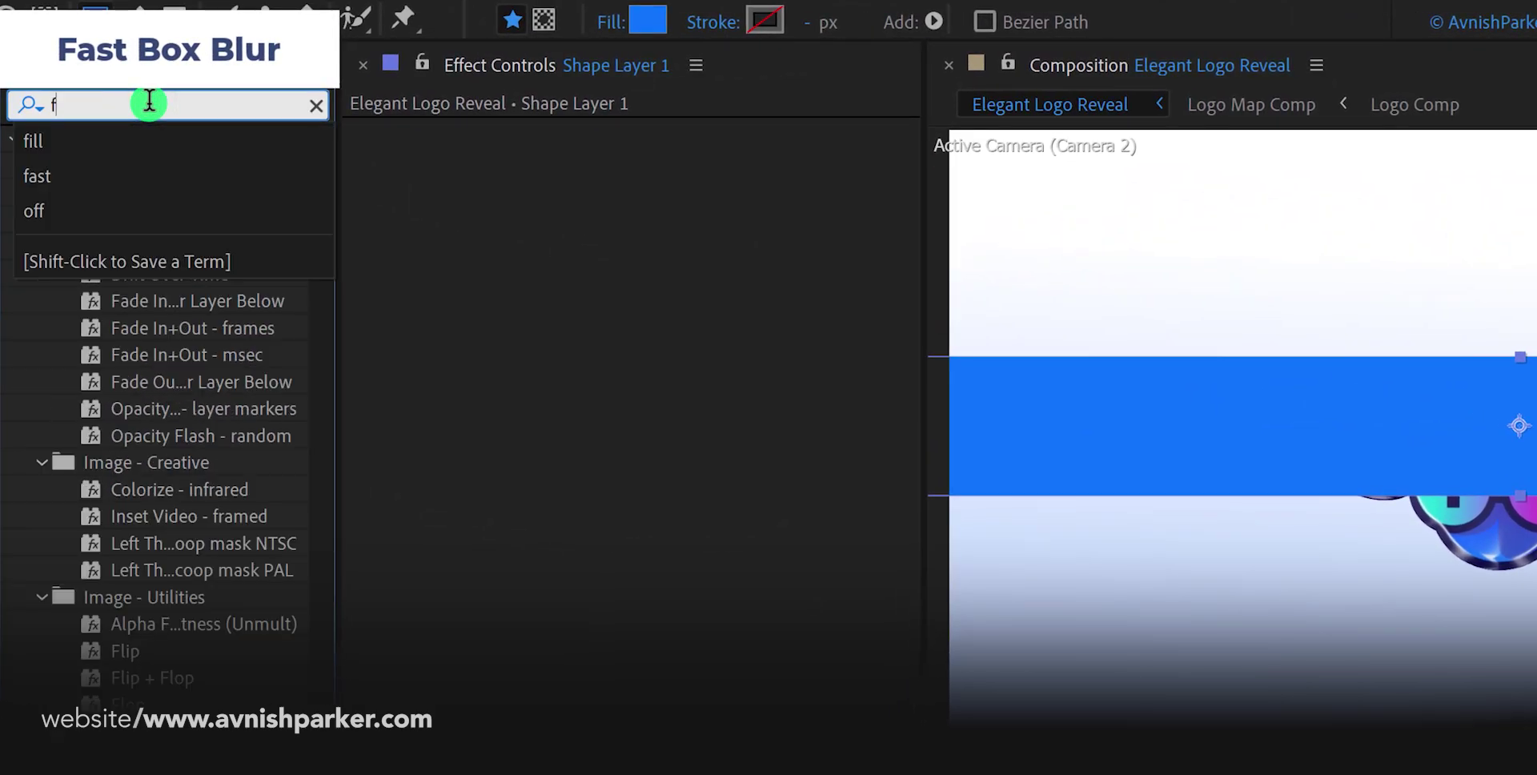
type("t")
left_click_drag(188, 302, 555, 295)
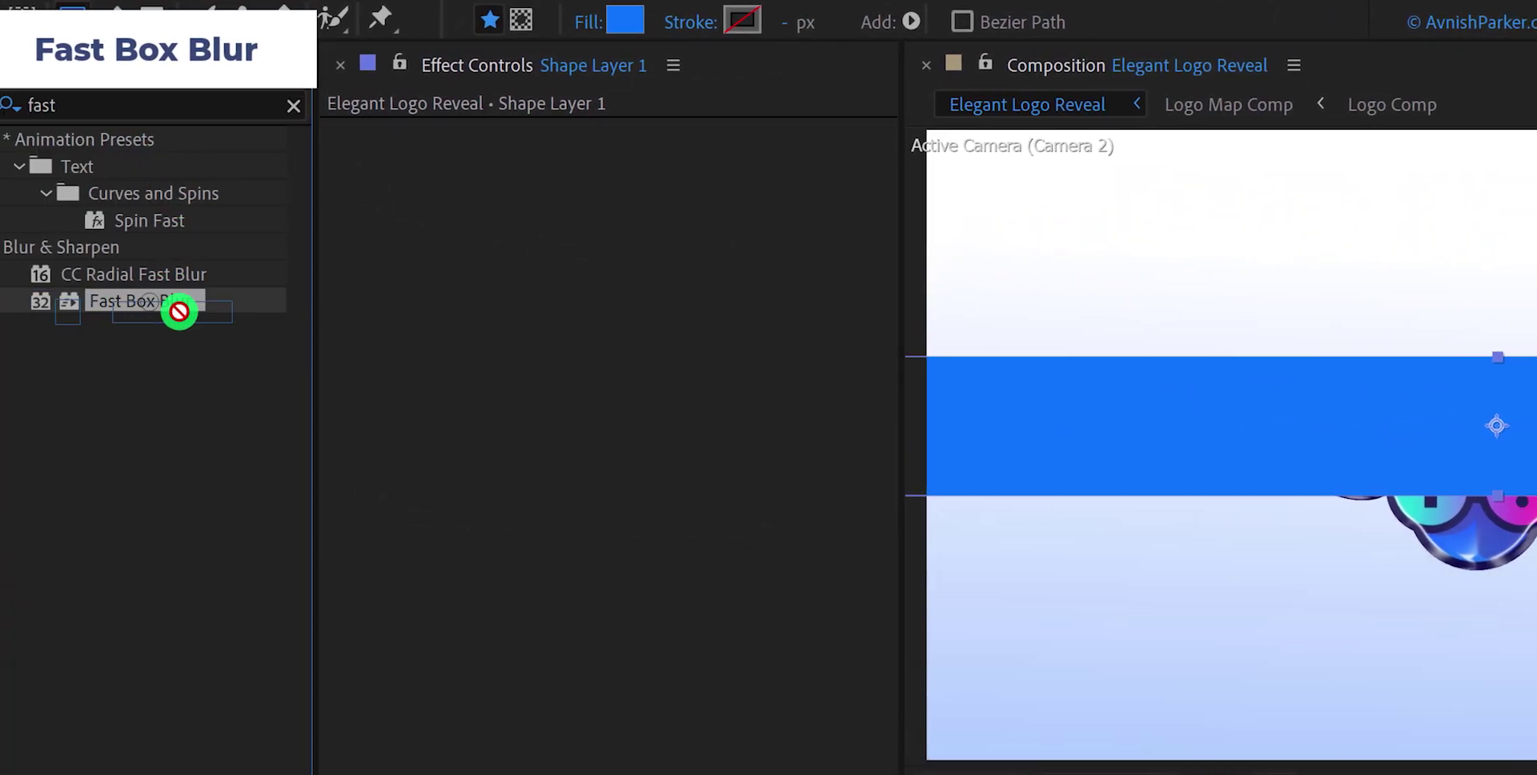
left_click_drag(440, 295, 303, 295)
left_click(333, 157)
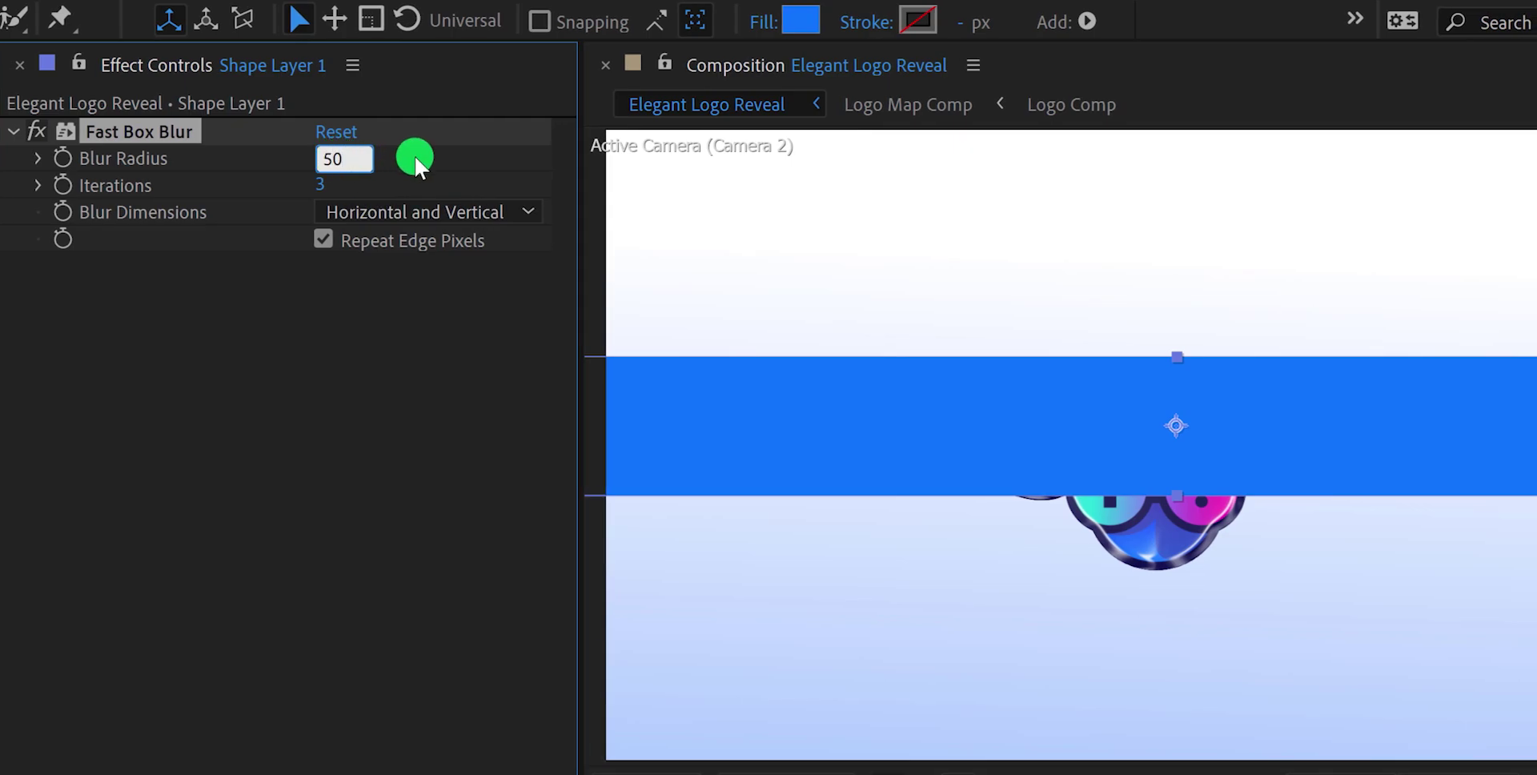
key("Return")
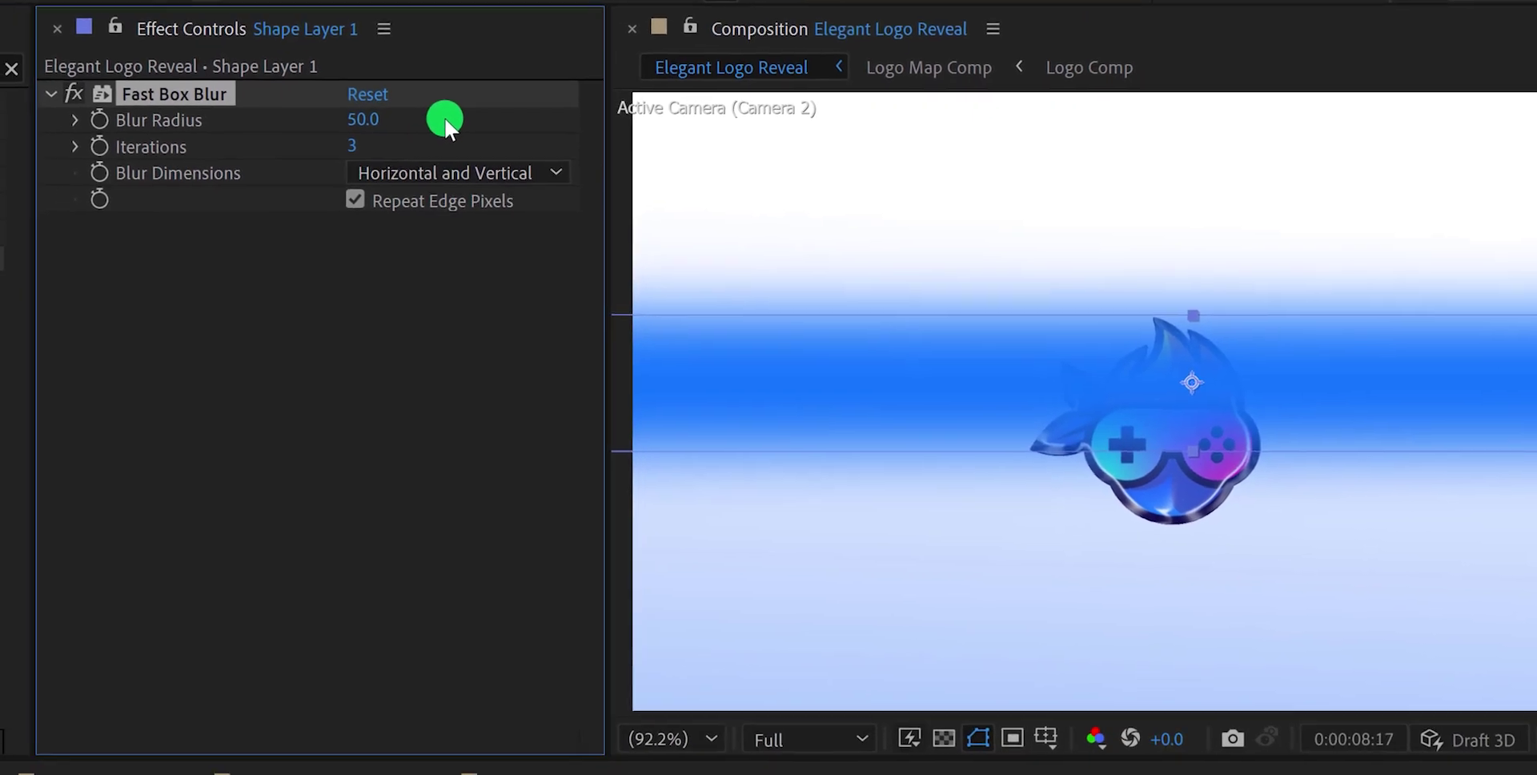
Set the shape layer's blending mode to Screen and rename the layer Light
left_click(346, 762)
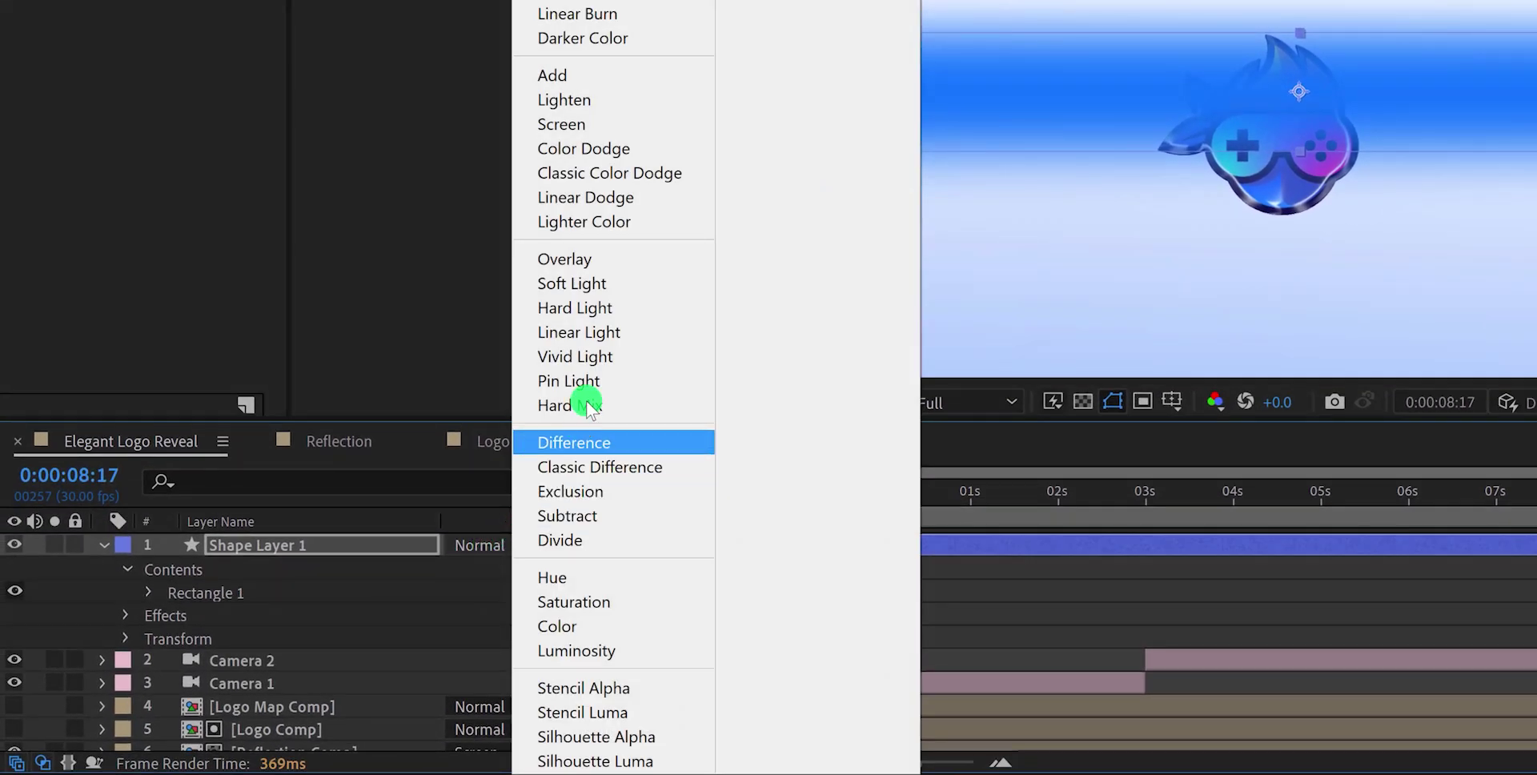
left_click(576, 126)
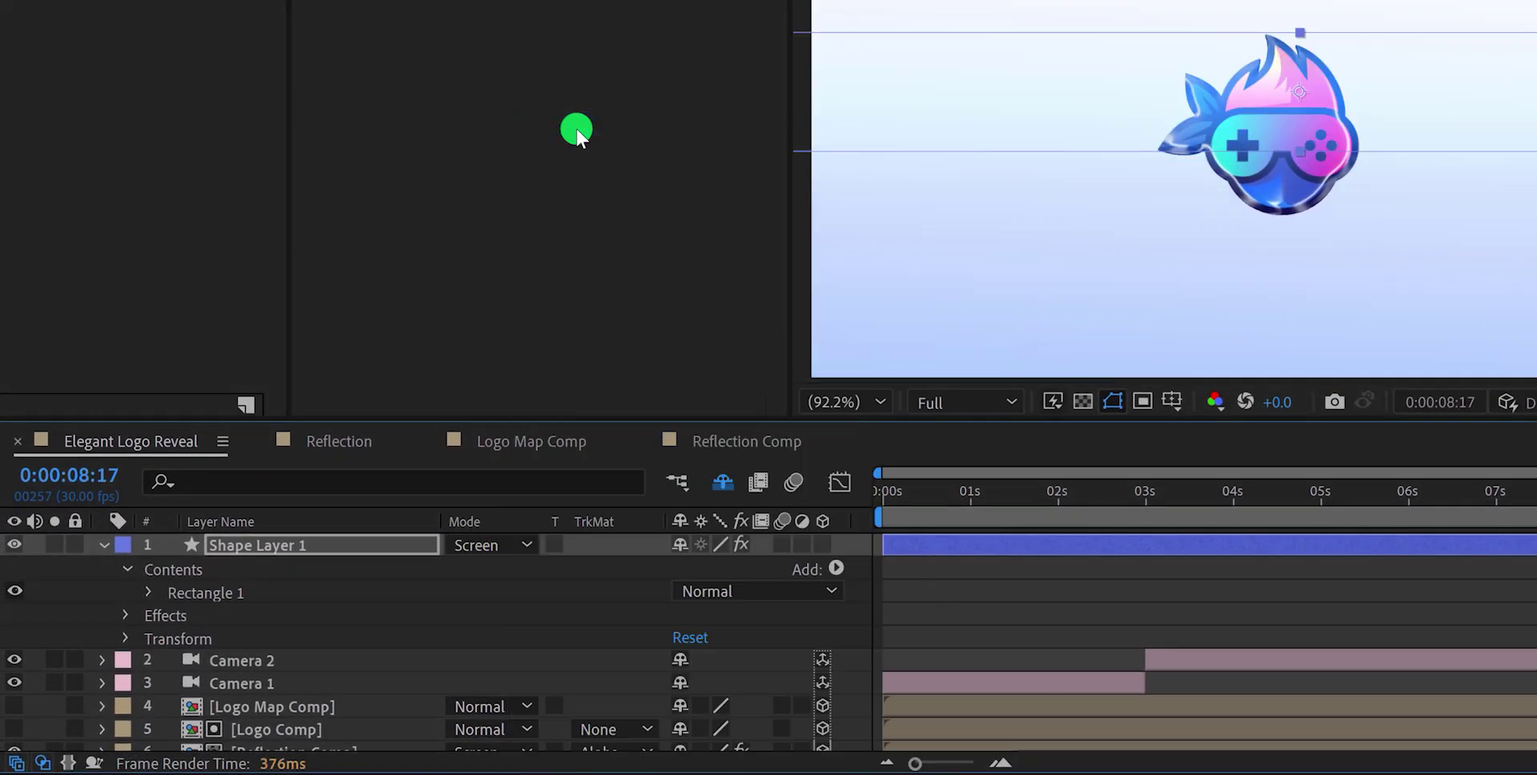
left_click(280, 550)
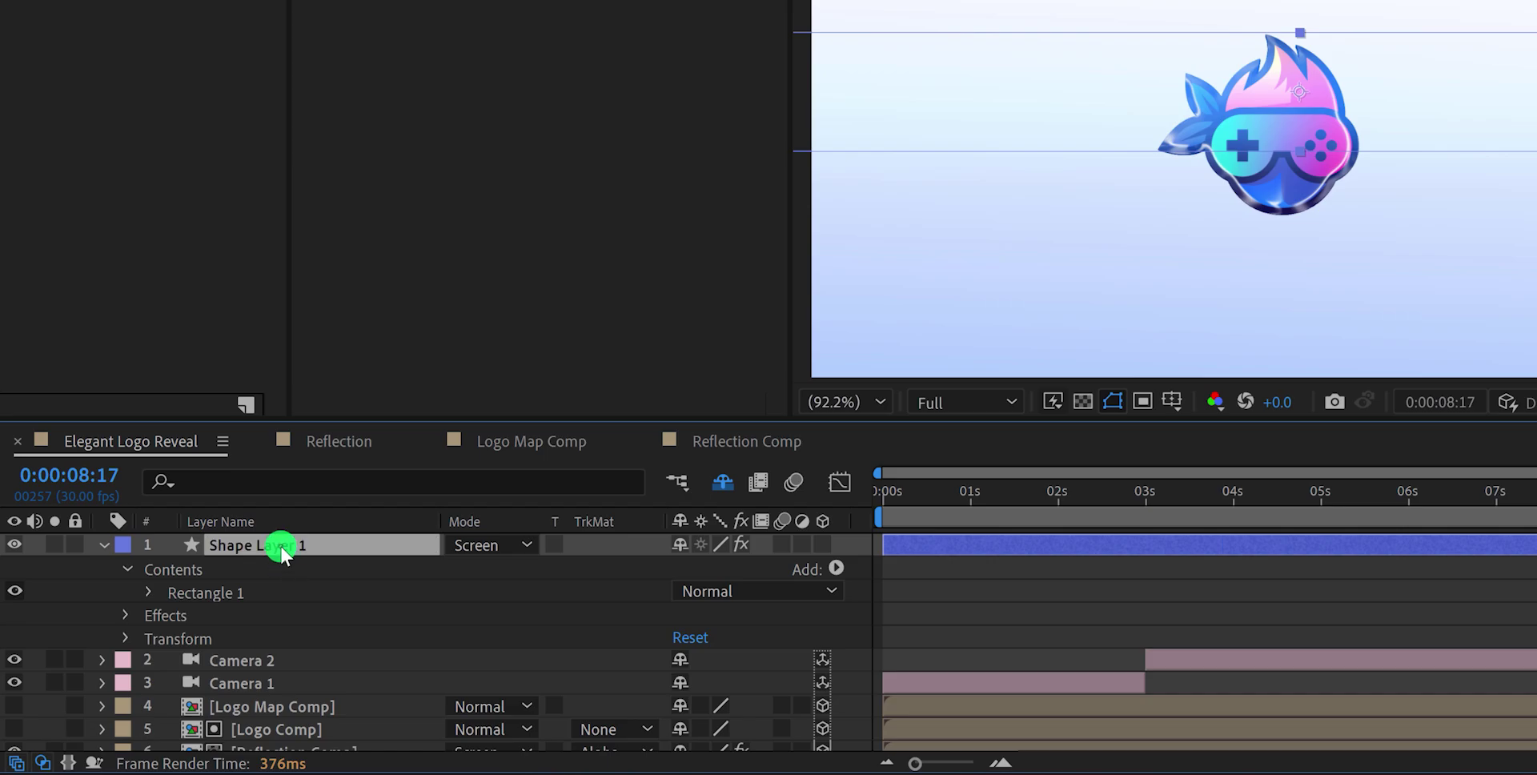
key("Return")
type("L")
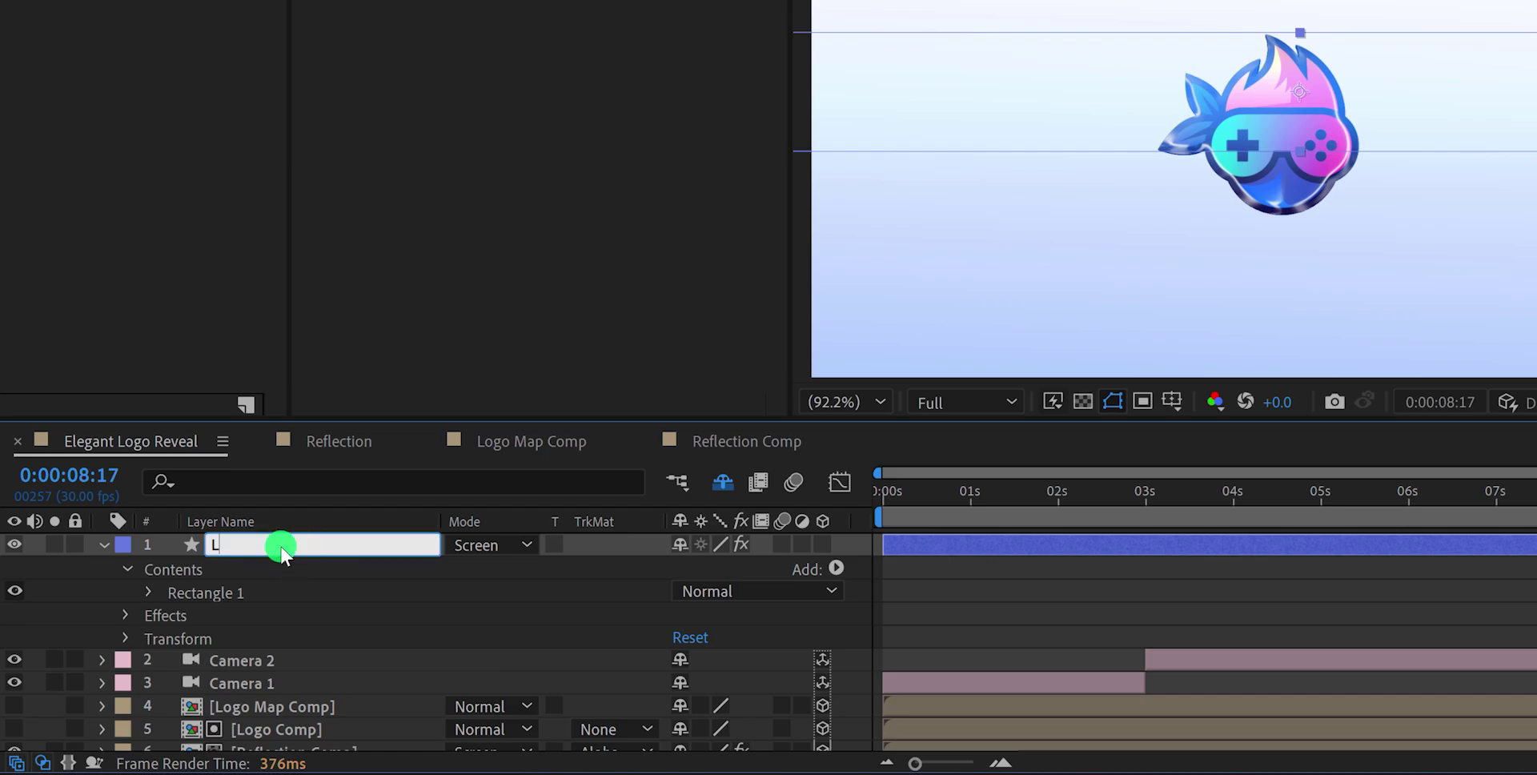
type("ight")
key("Return")
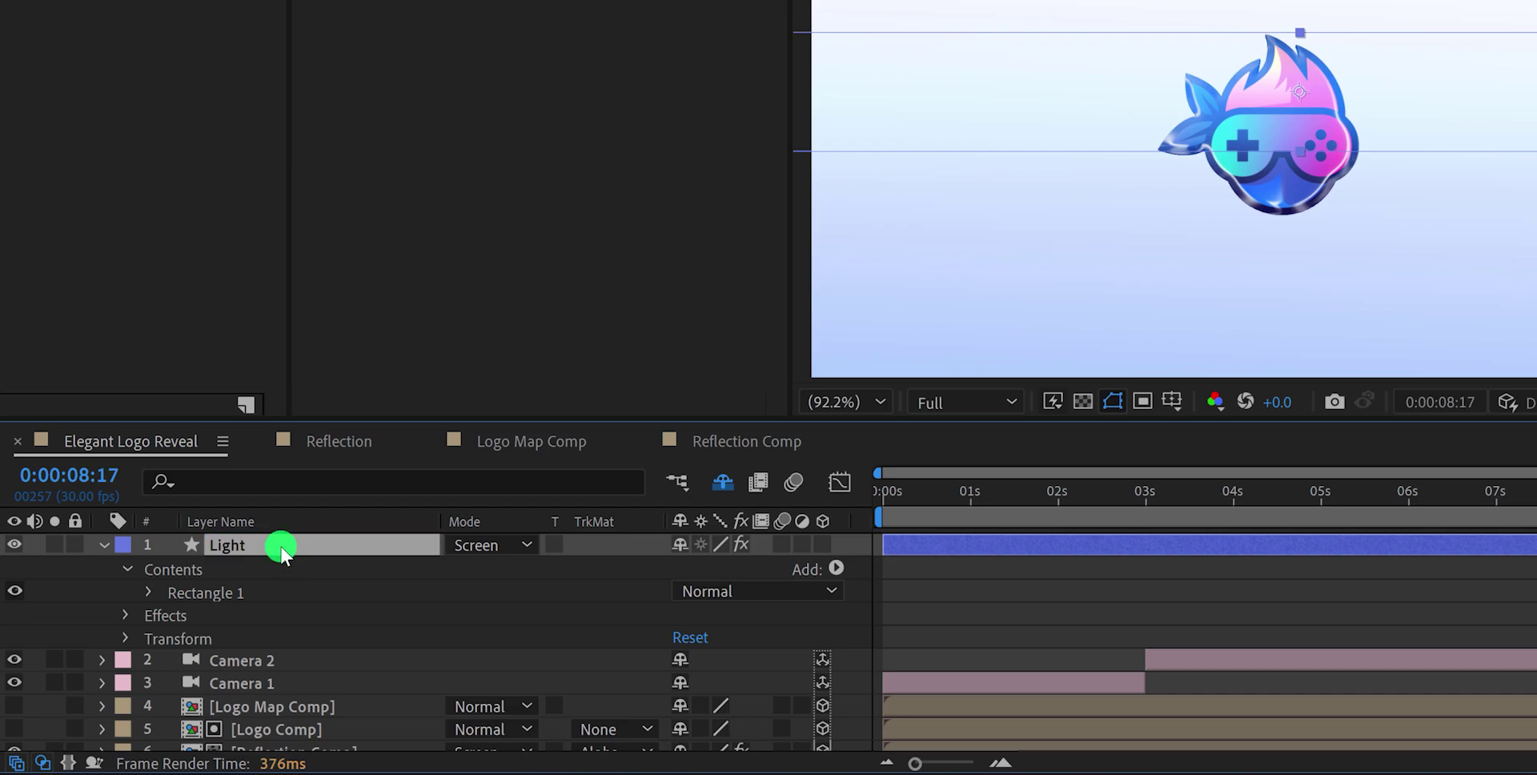
left_click(942, 600)
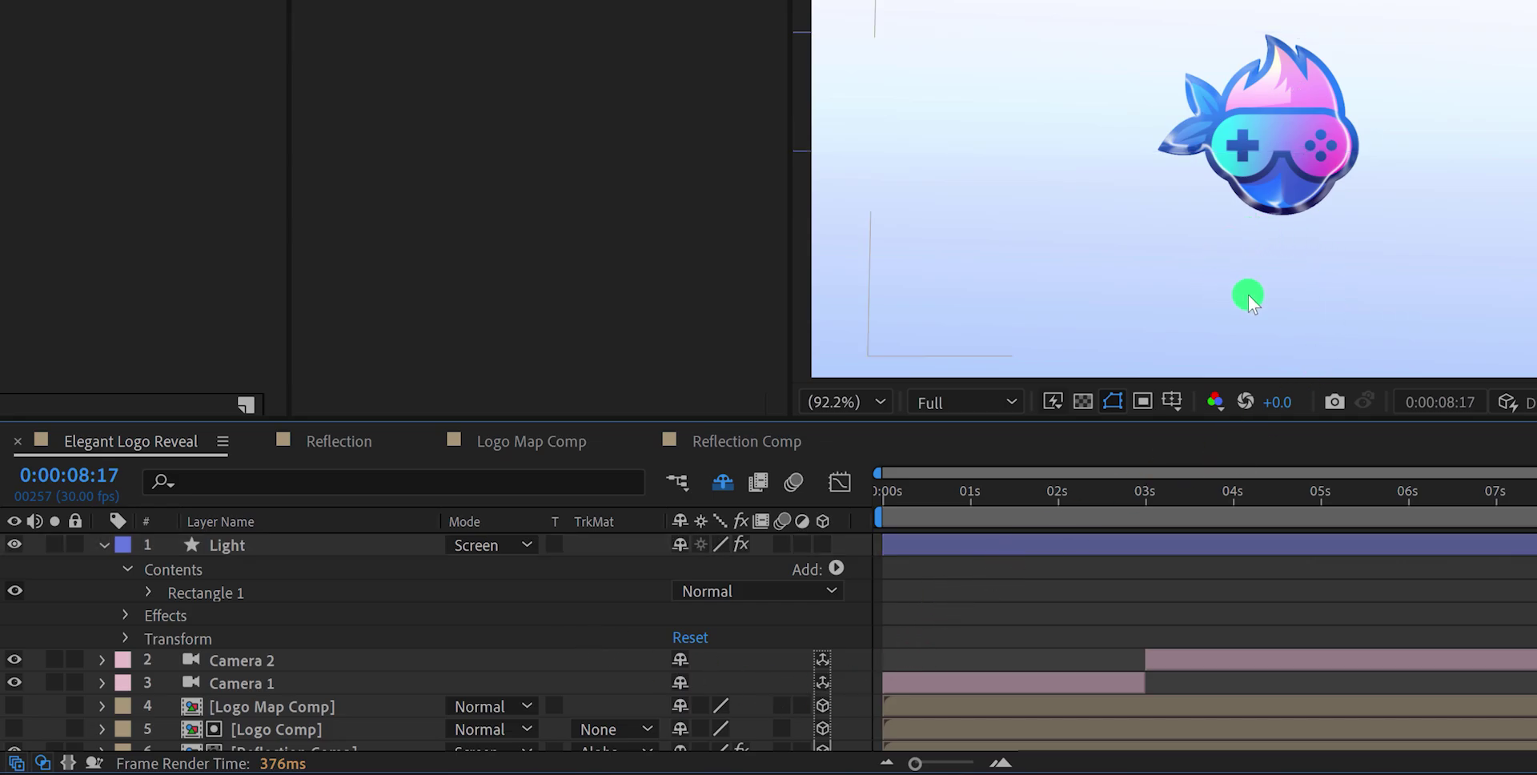
Duplicate the Light layer and set the copy's fill color to dark gray 484848
left_click(233, 549)
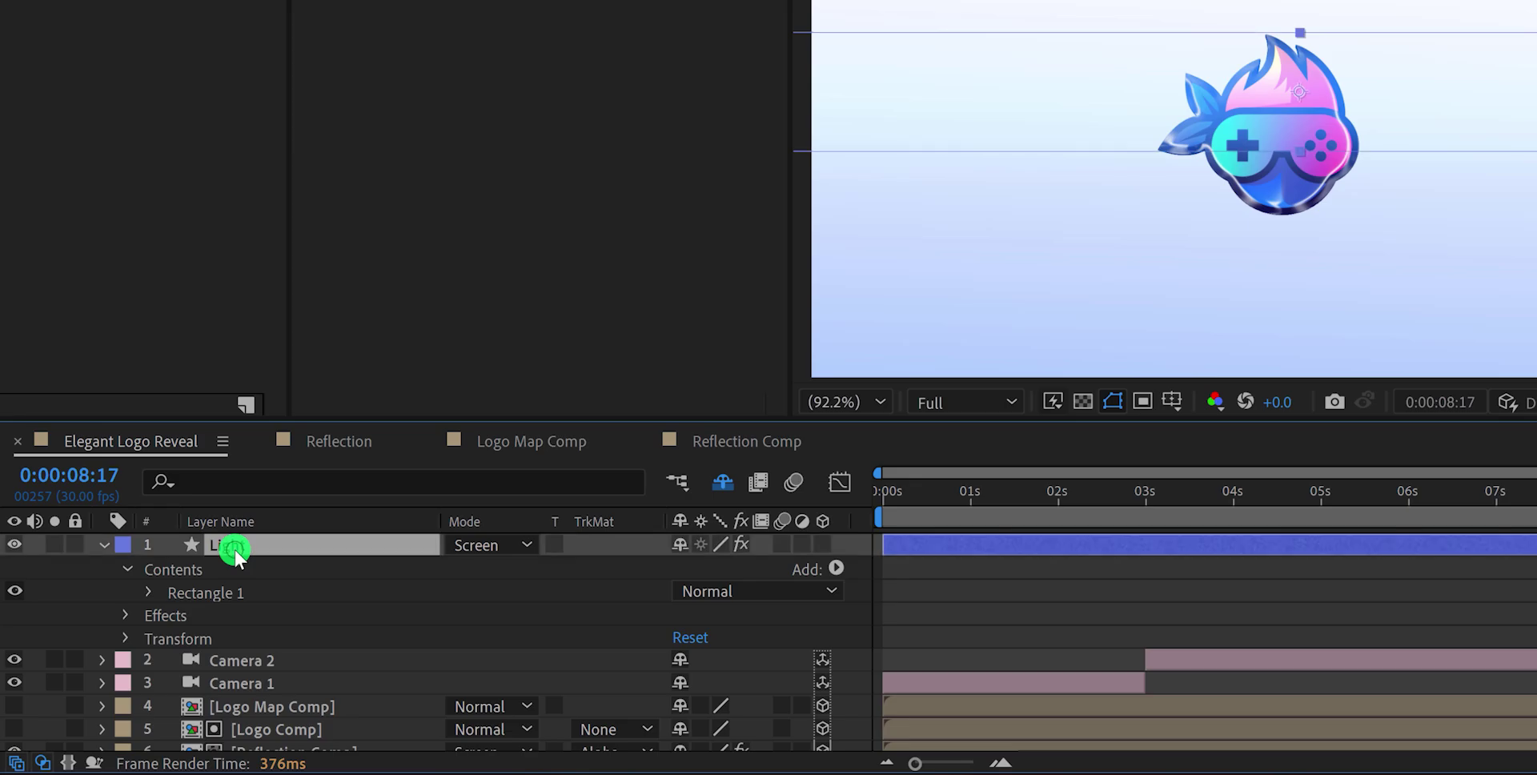
key("ctrl+d")
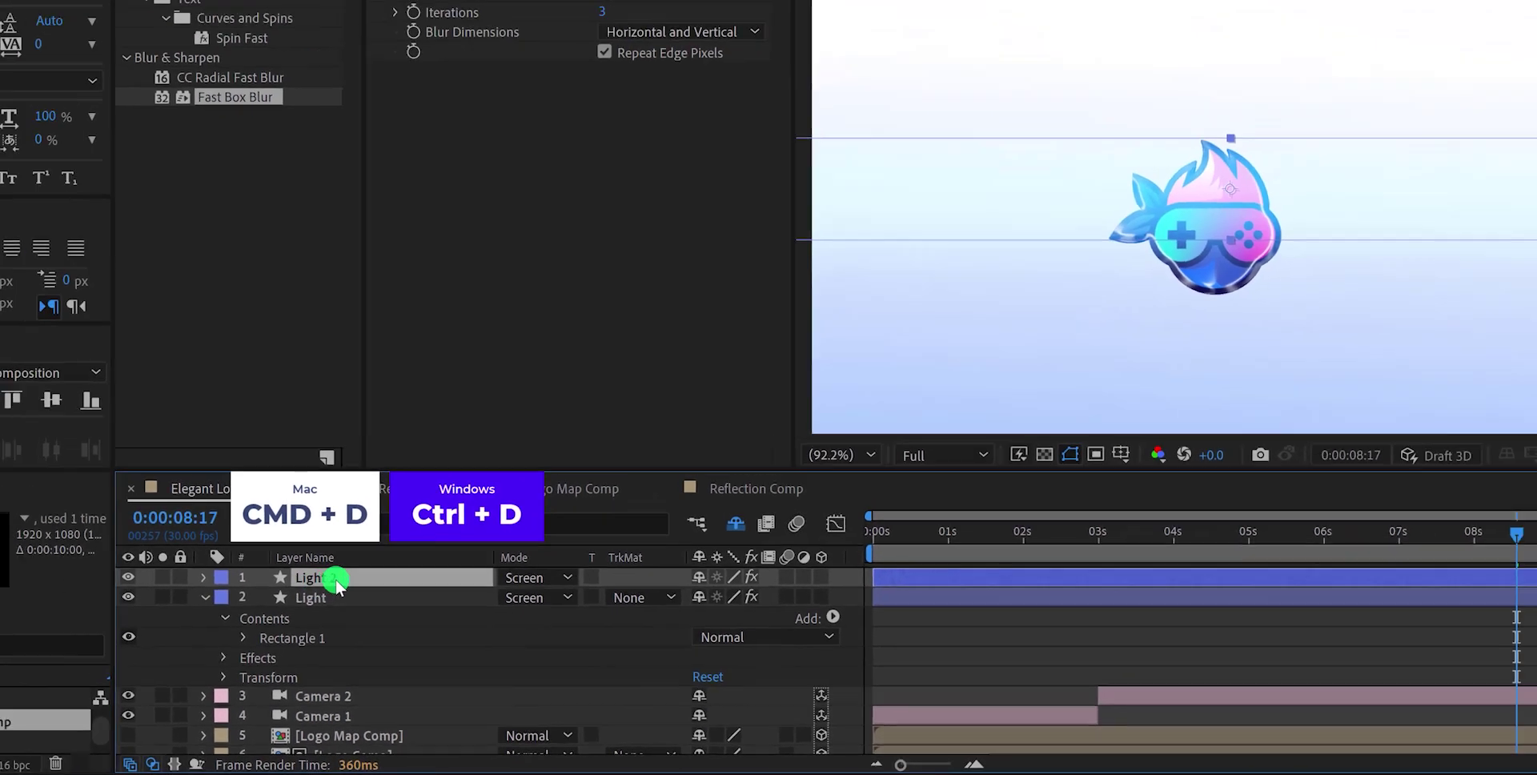
left_click(933, 13)
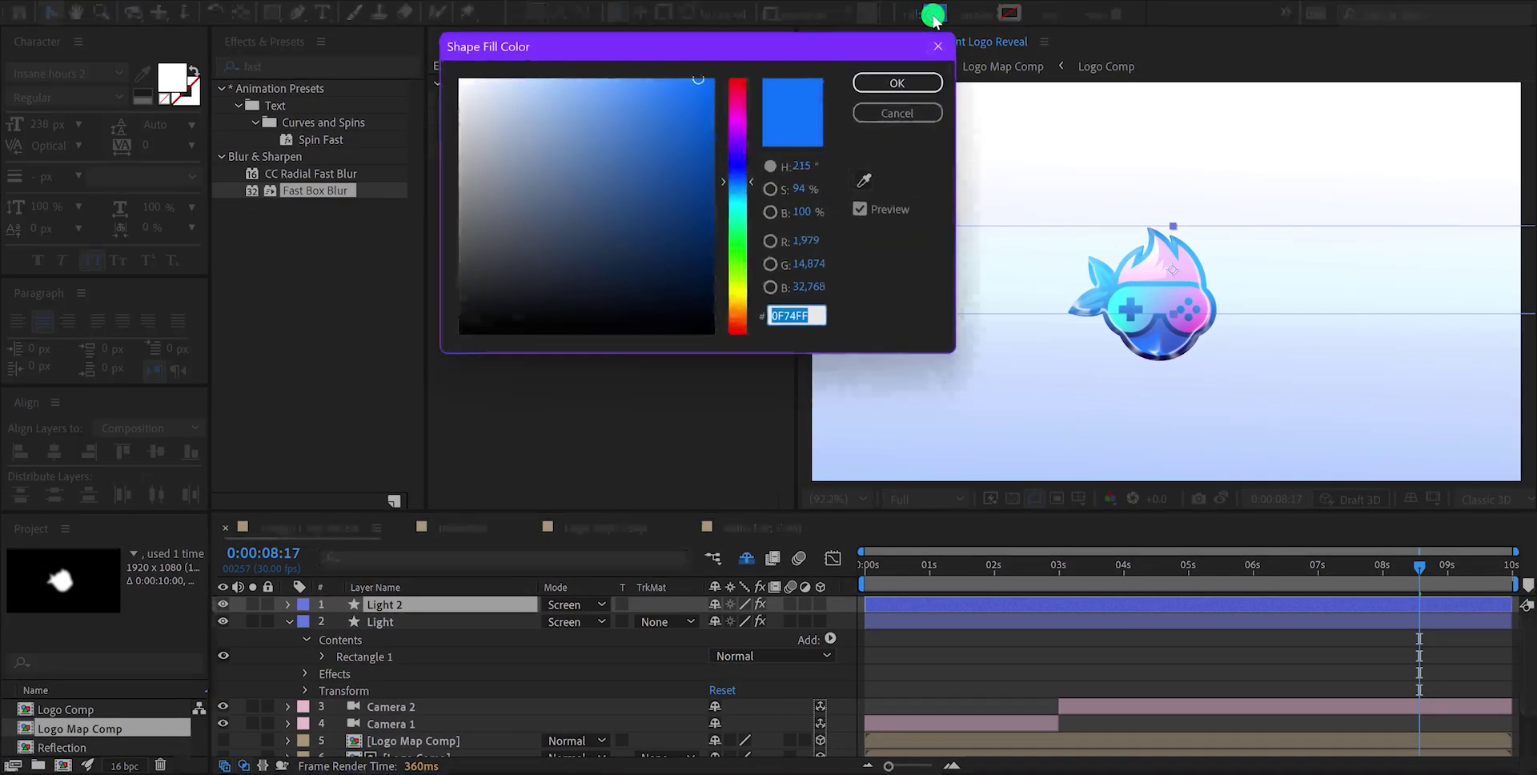
left_click_drag(486, 238, 450, 262)
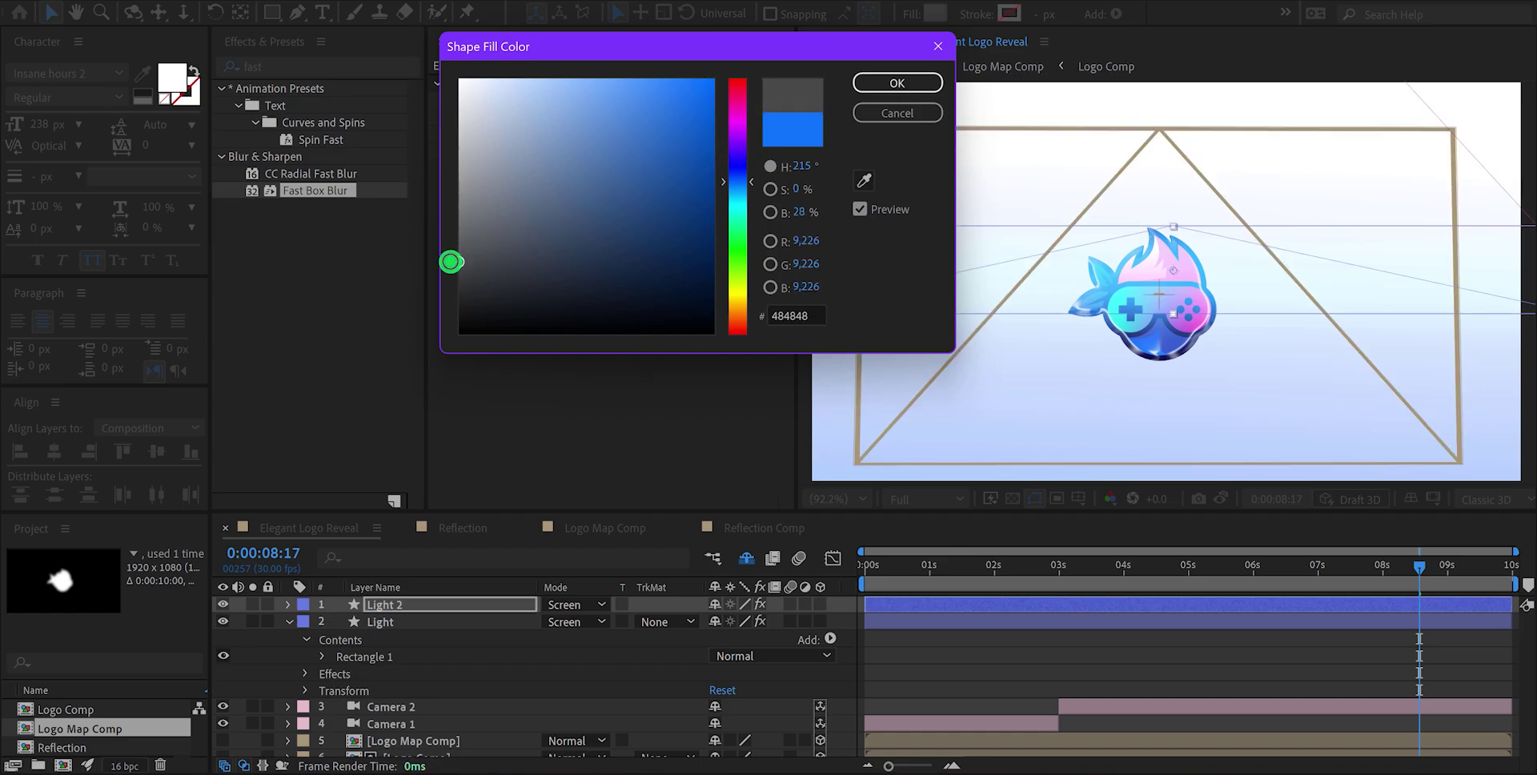
left_click(887, 79)
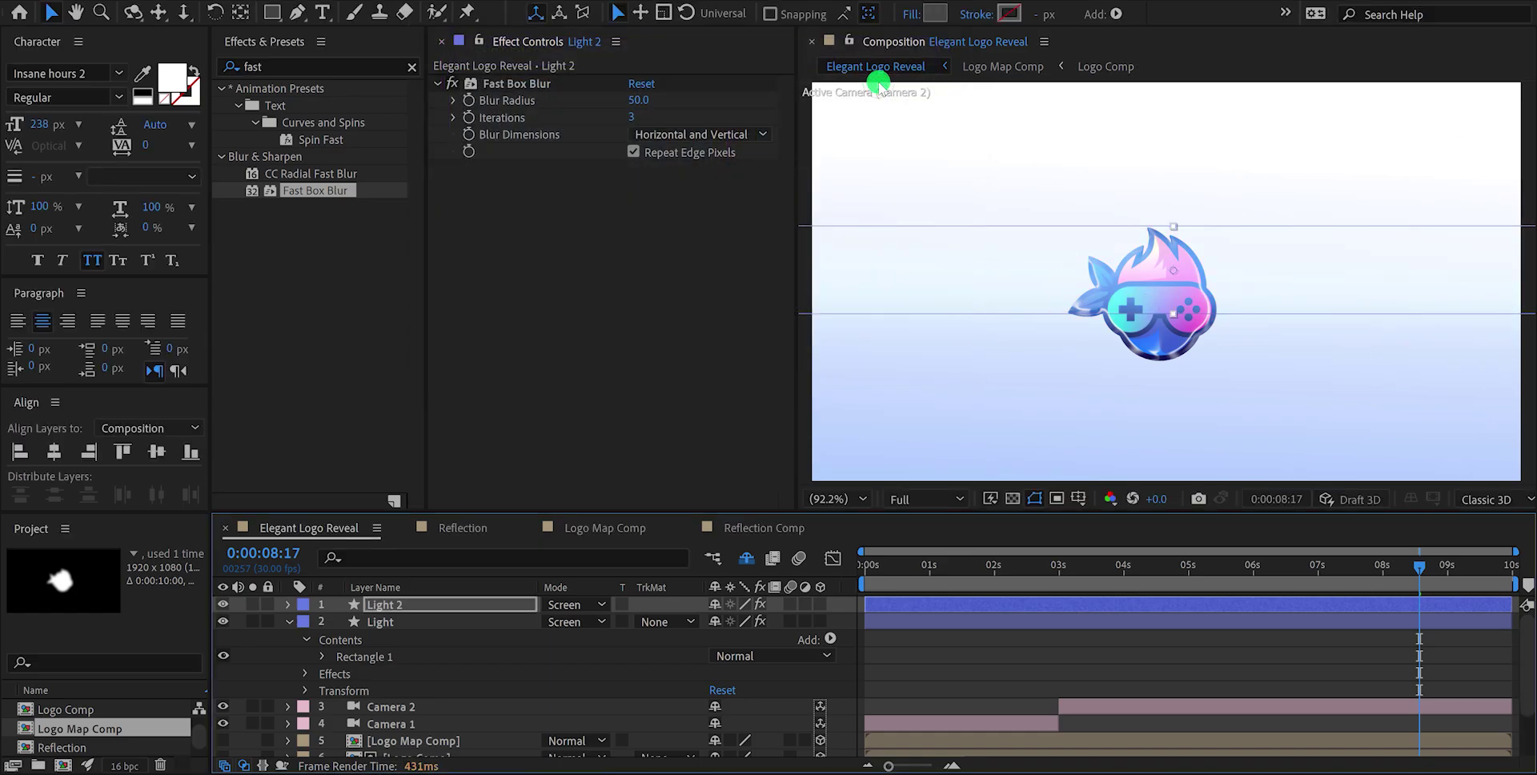
Set the Light 2 layer to Multiply blending, then scale it to 23% and place it as a shadow just below the logo
left_click(578, 606)
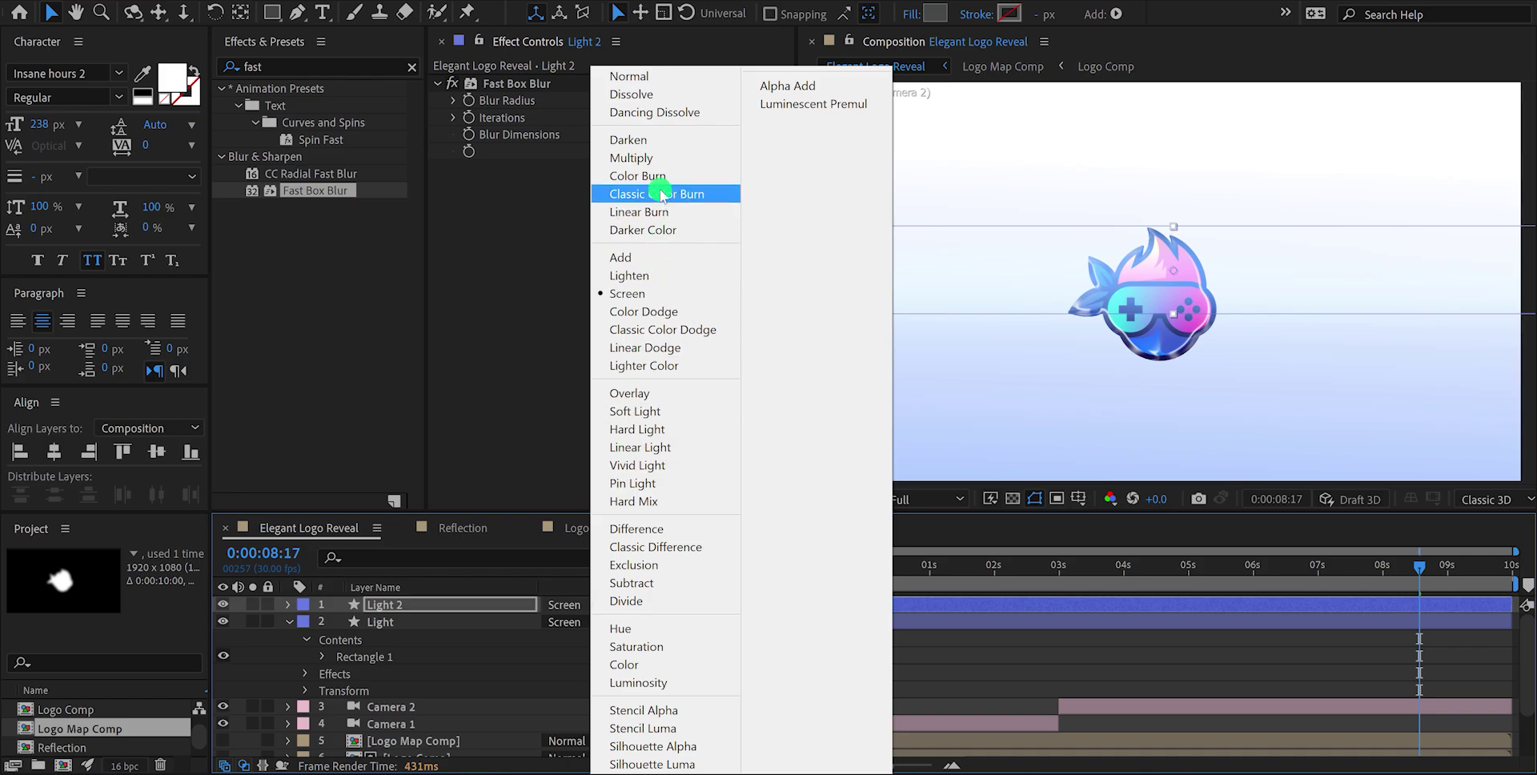
left_click(676, 155)
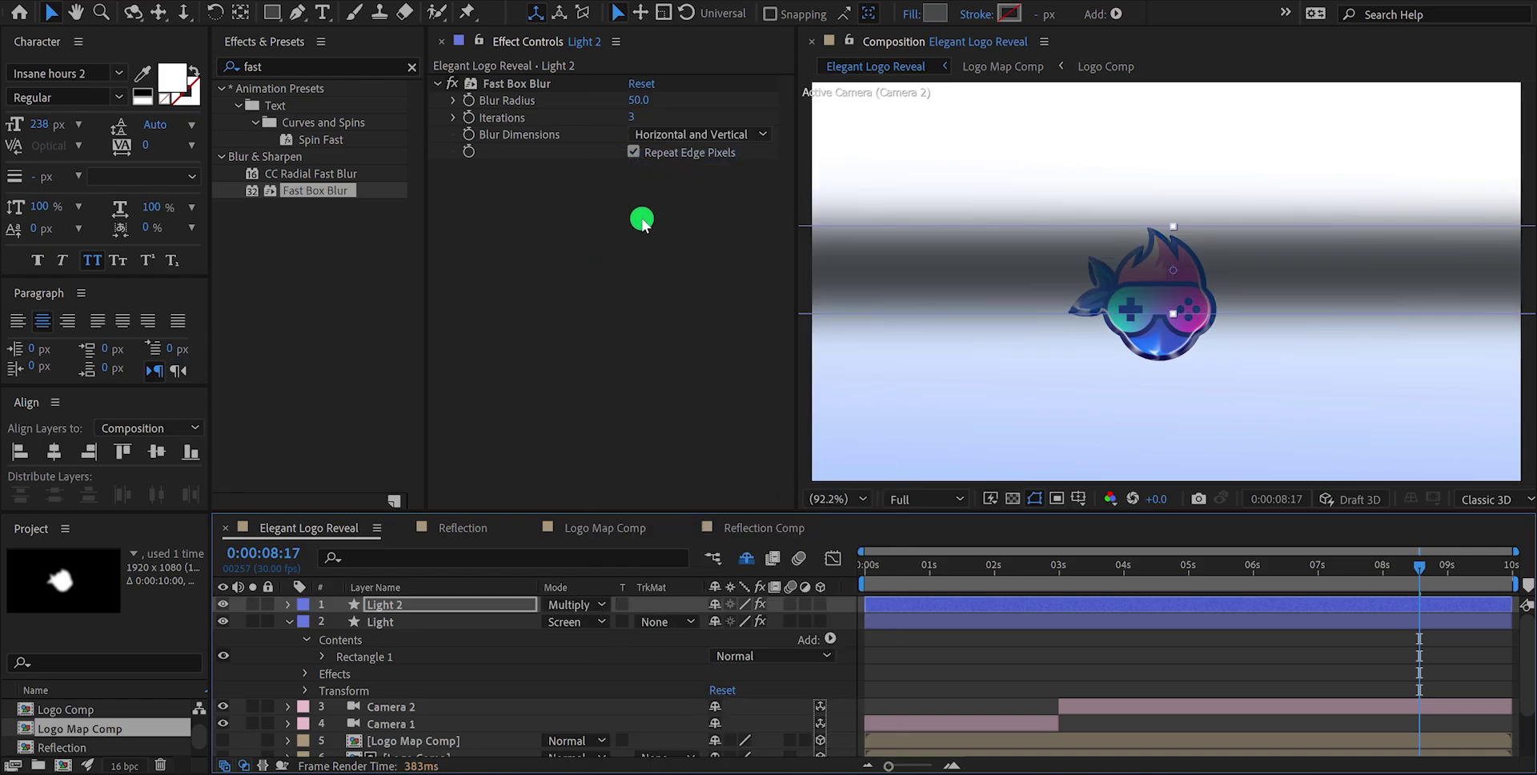
key("s")
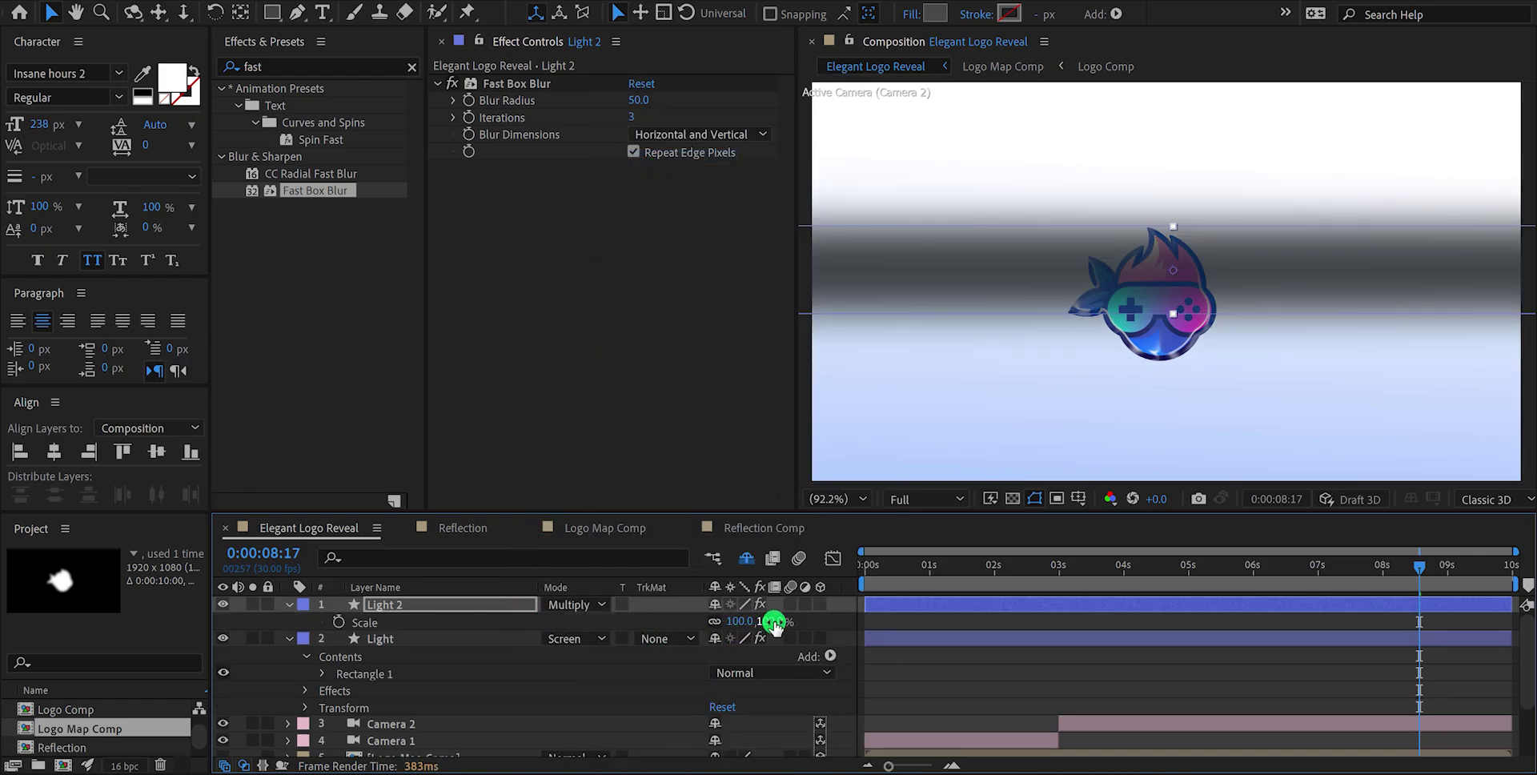
left_click_drag(718, 621, 686, 621)
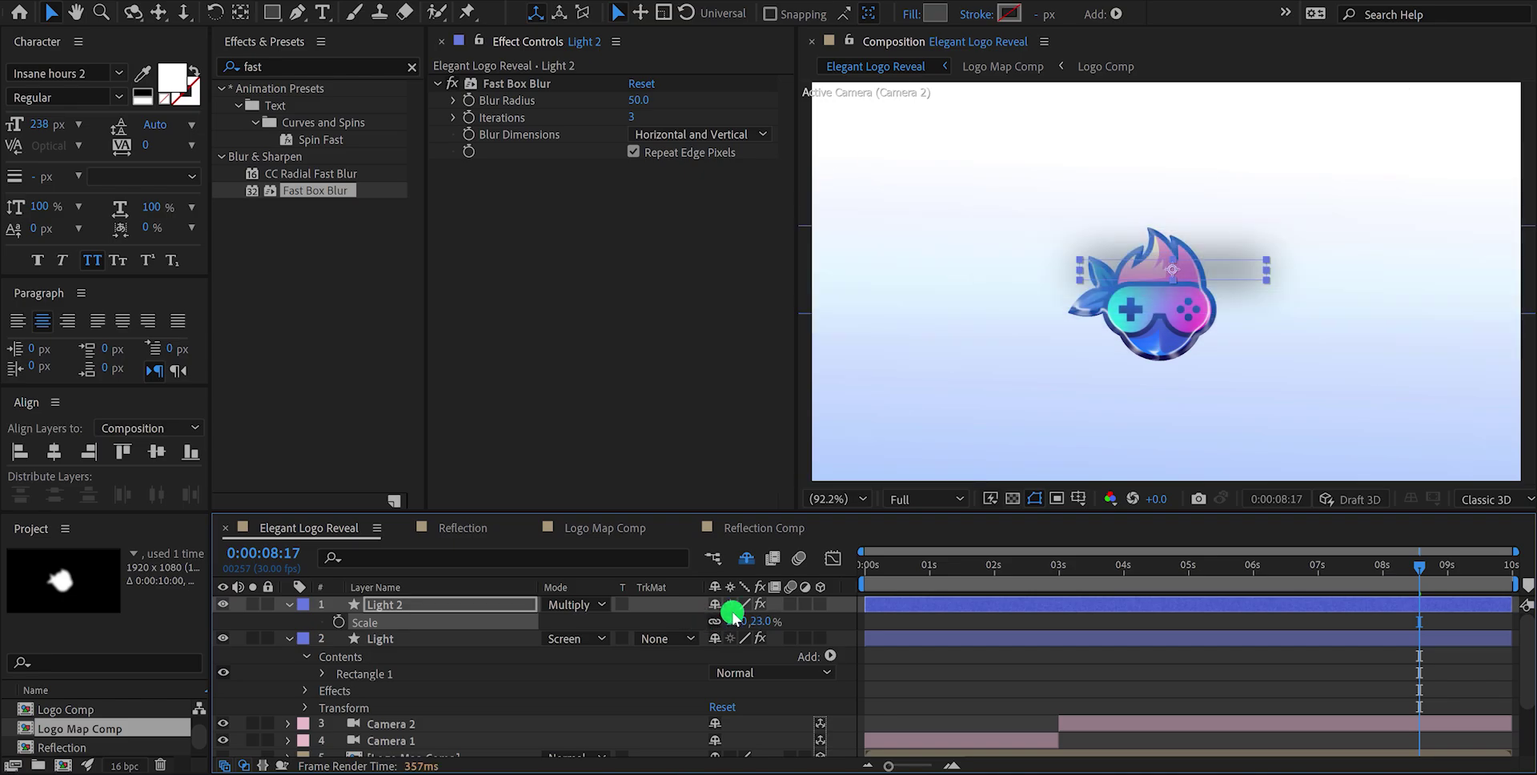
left_click_drag(1146, 311, 1144, 411)
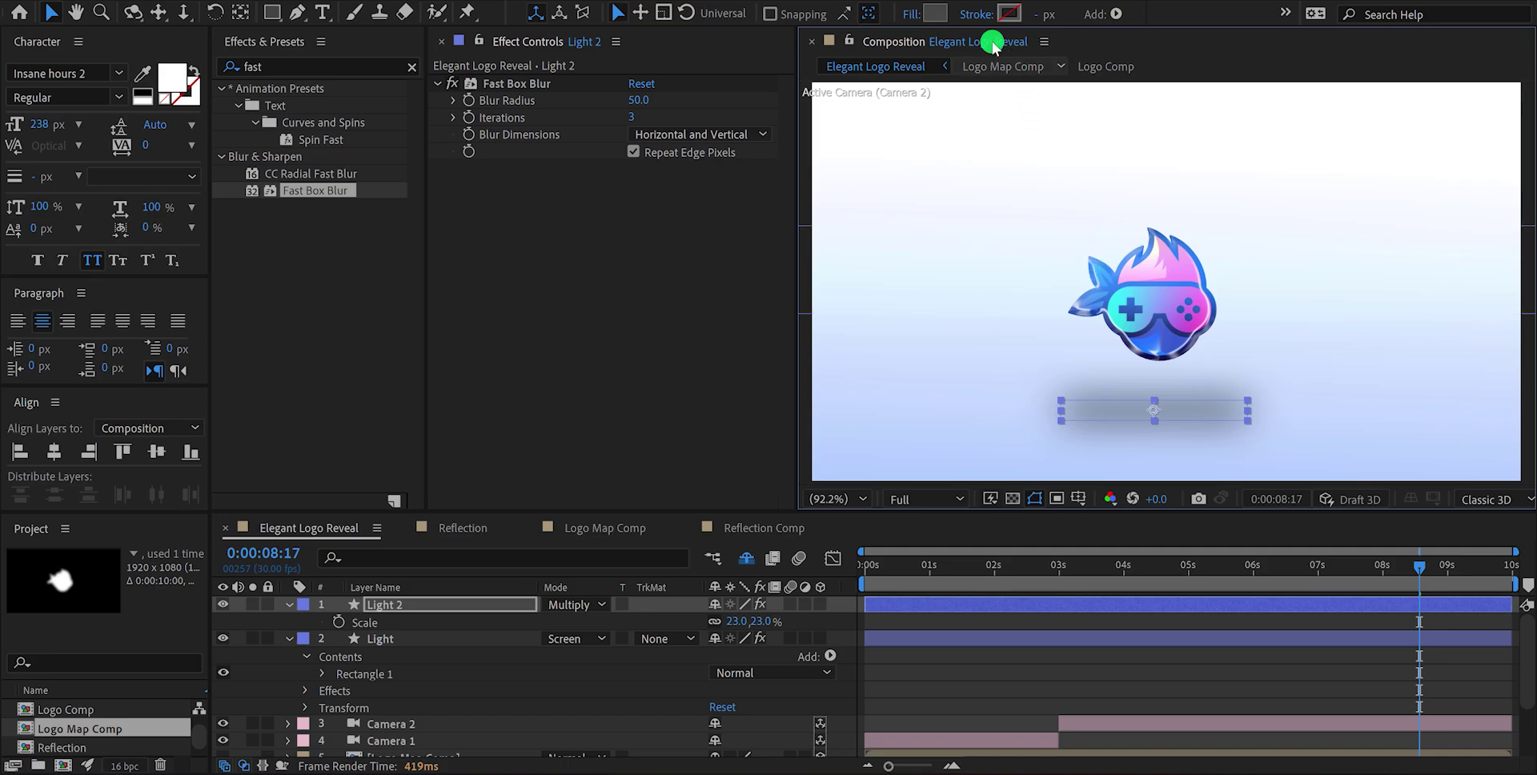
Change the shadow layer's fill color to a soft blue-violet, about 8192E6
left_click(936, 13)
mouse_move(741, 141)
left_mouse_down()
mouse_move(729, 149)
mouse_move(740, 176)
left_mouse_up()
left_click(570, 102)
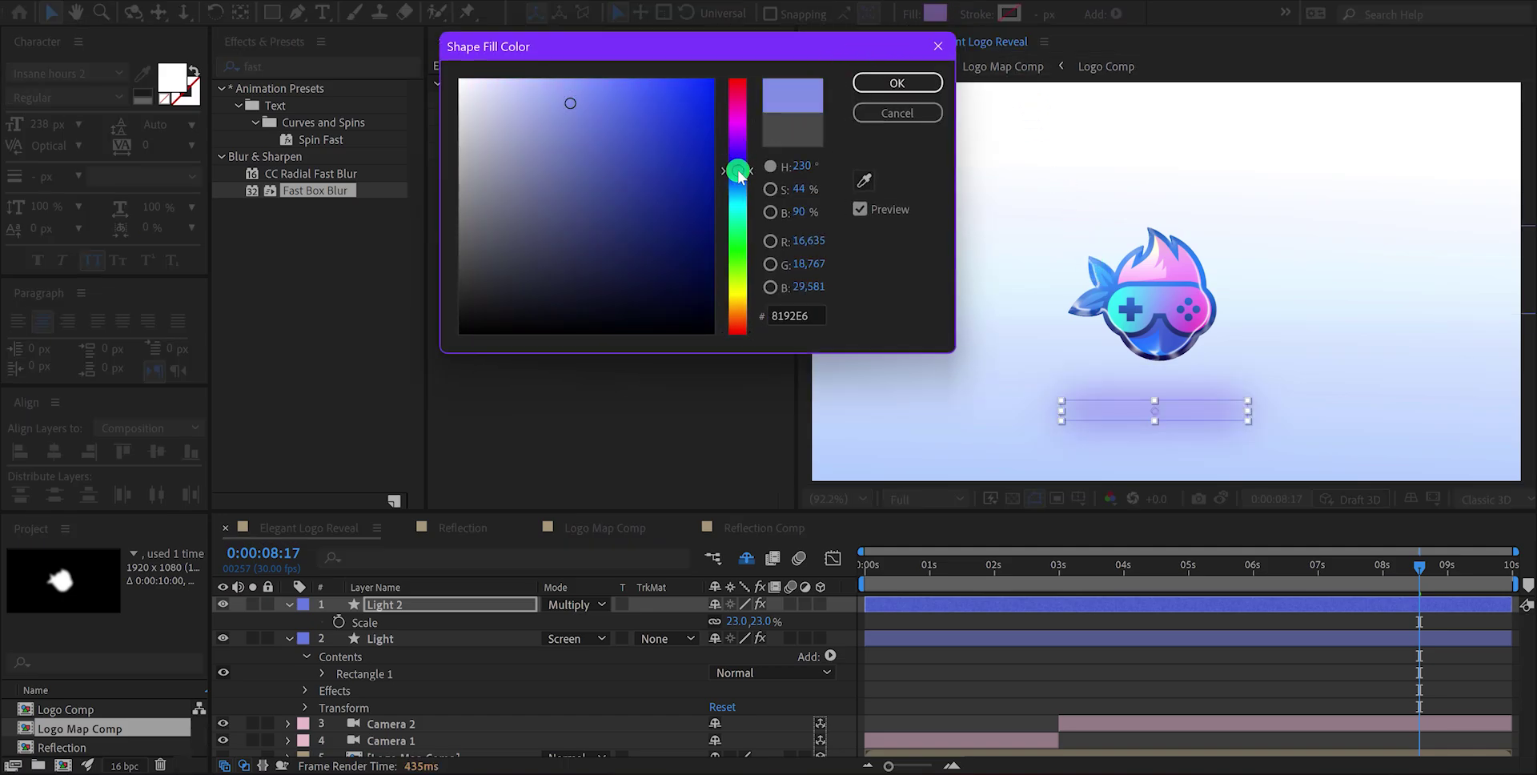
left_click(890, 82)
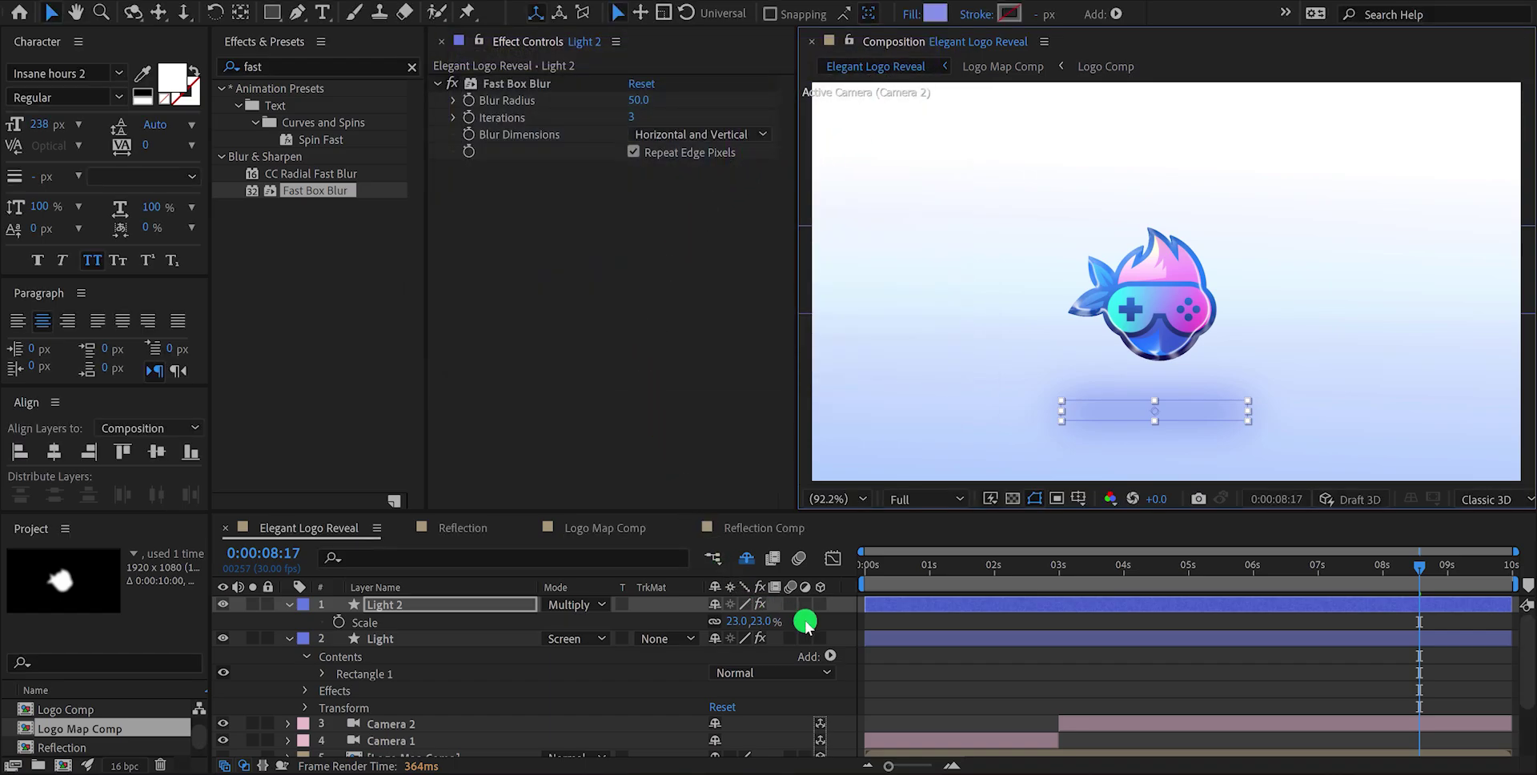
left_click(857, 625)
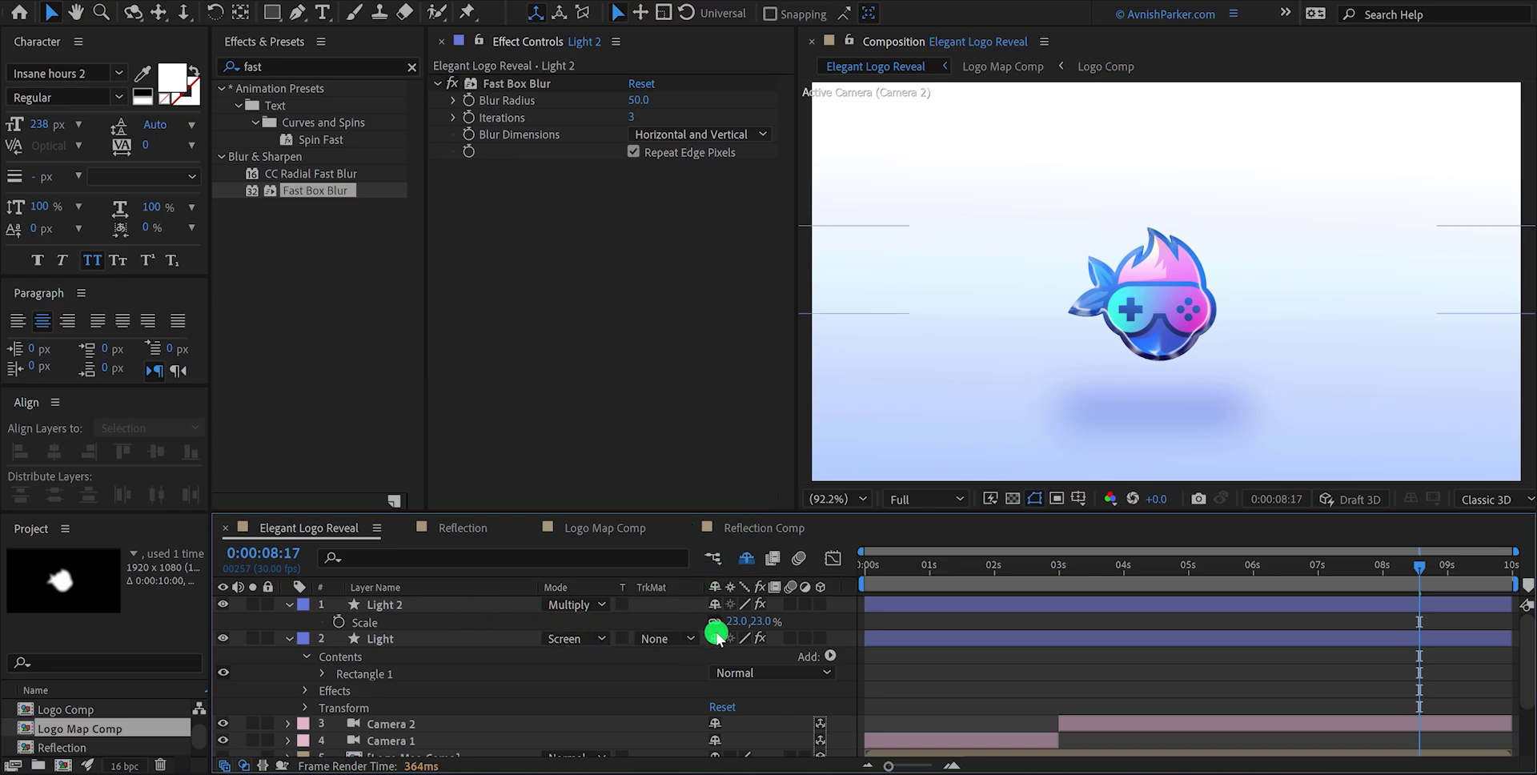
Unlink the shadow layer's scale proportions and reduce its vertical scale to 12%, keeping the width at 23%
left_click(766, 622)
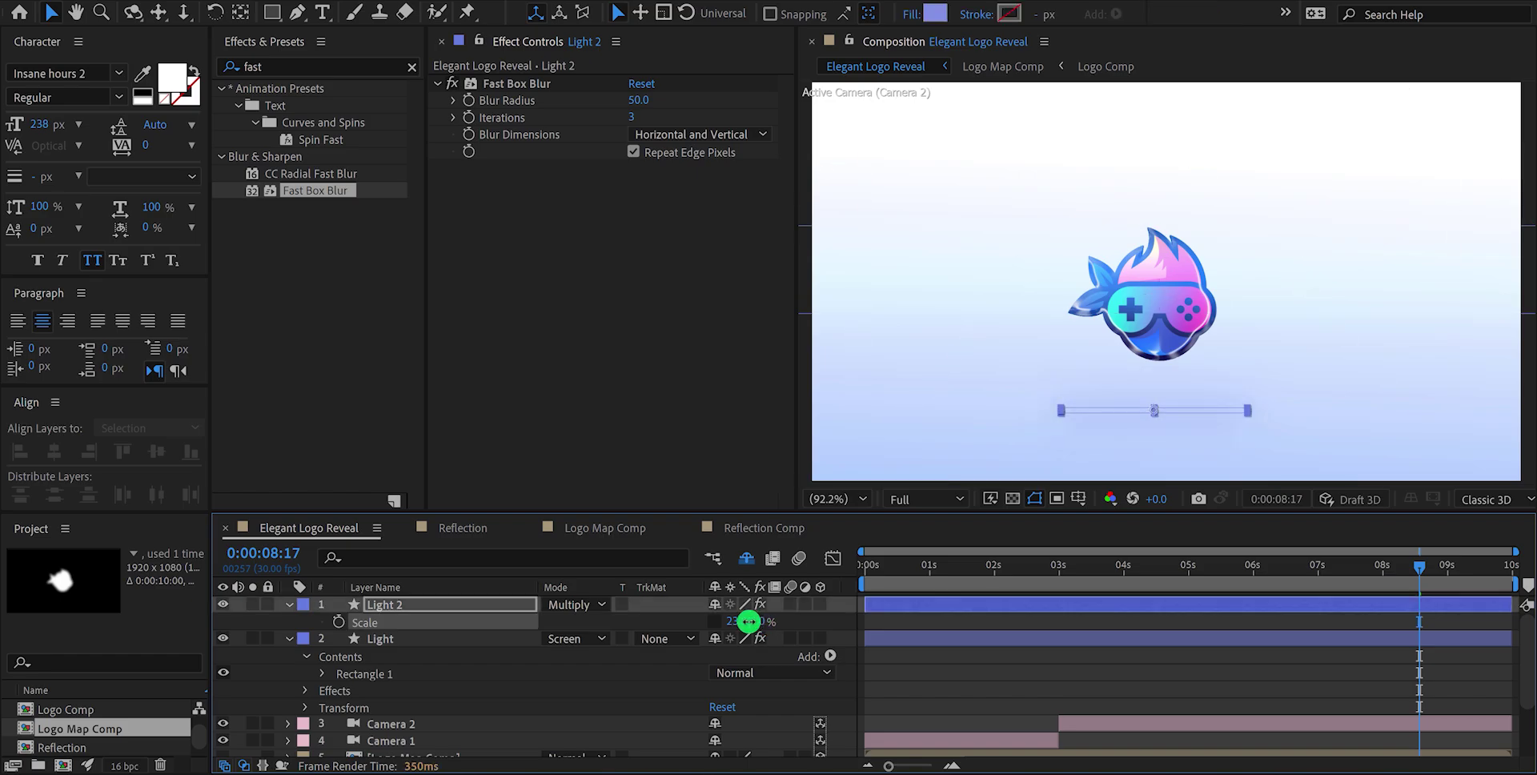
left_click_drag(748, 622, 830, 617)
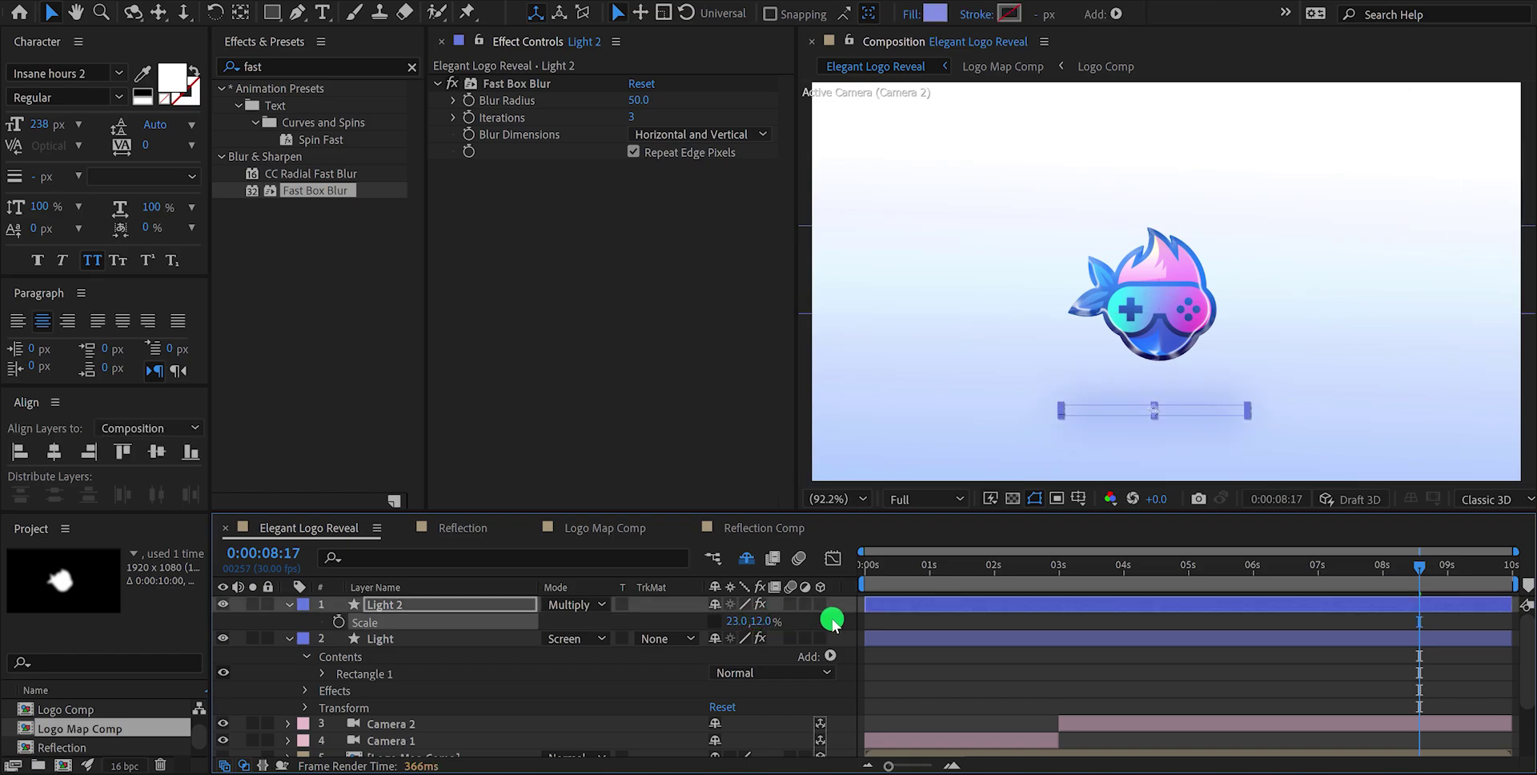
left_click(830, 617)
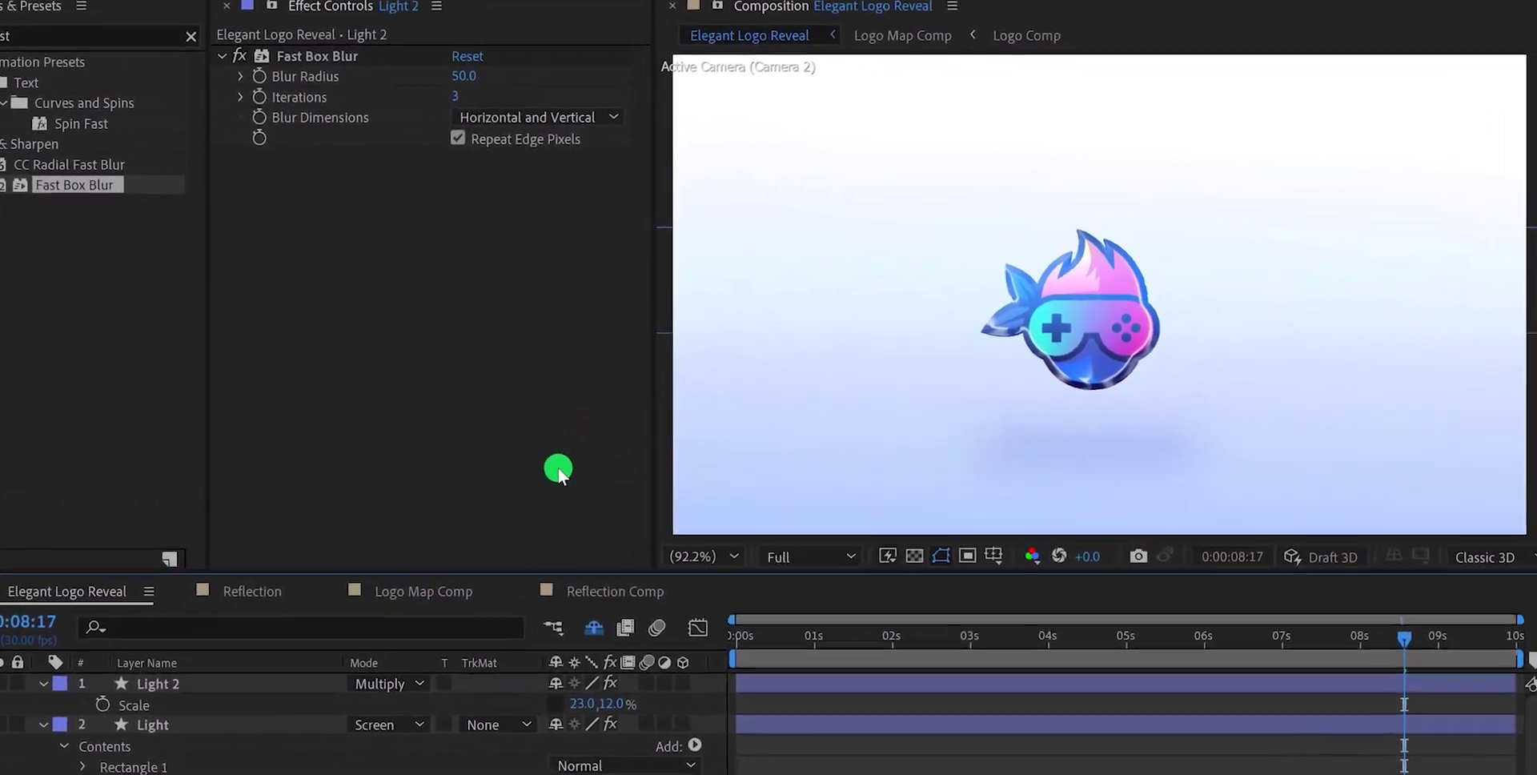